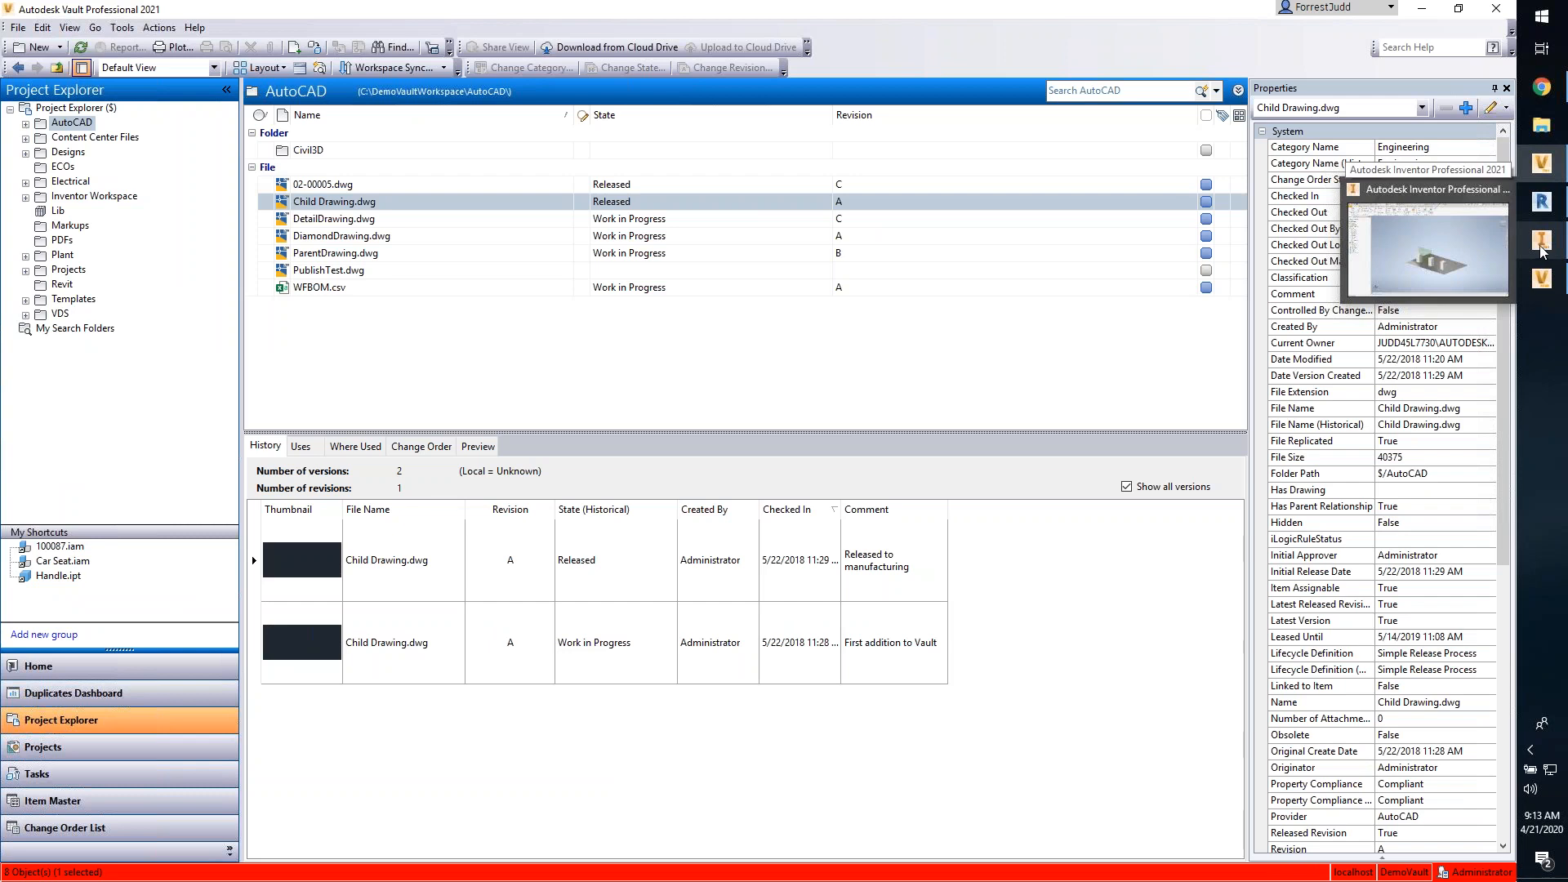
# Step: Switch to Autodesk Inventor and start placing an imported CAD file in the 100090.iam assembly
pyautogui.click(1542, 242)
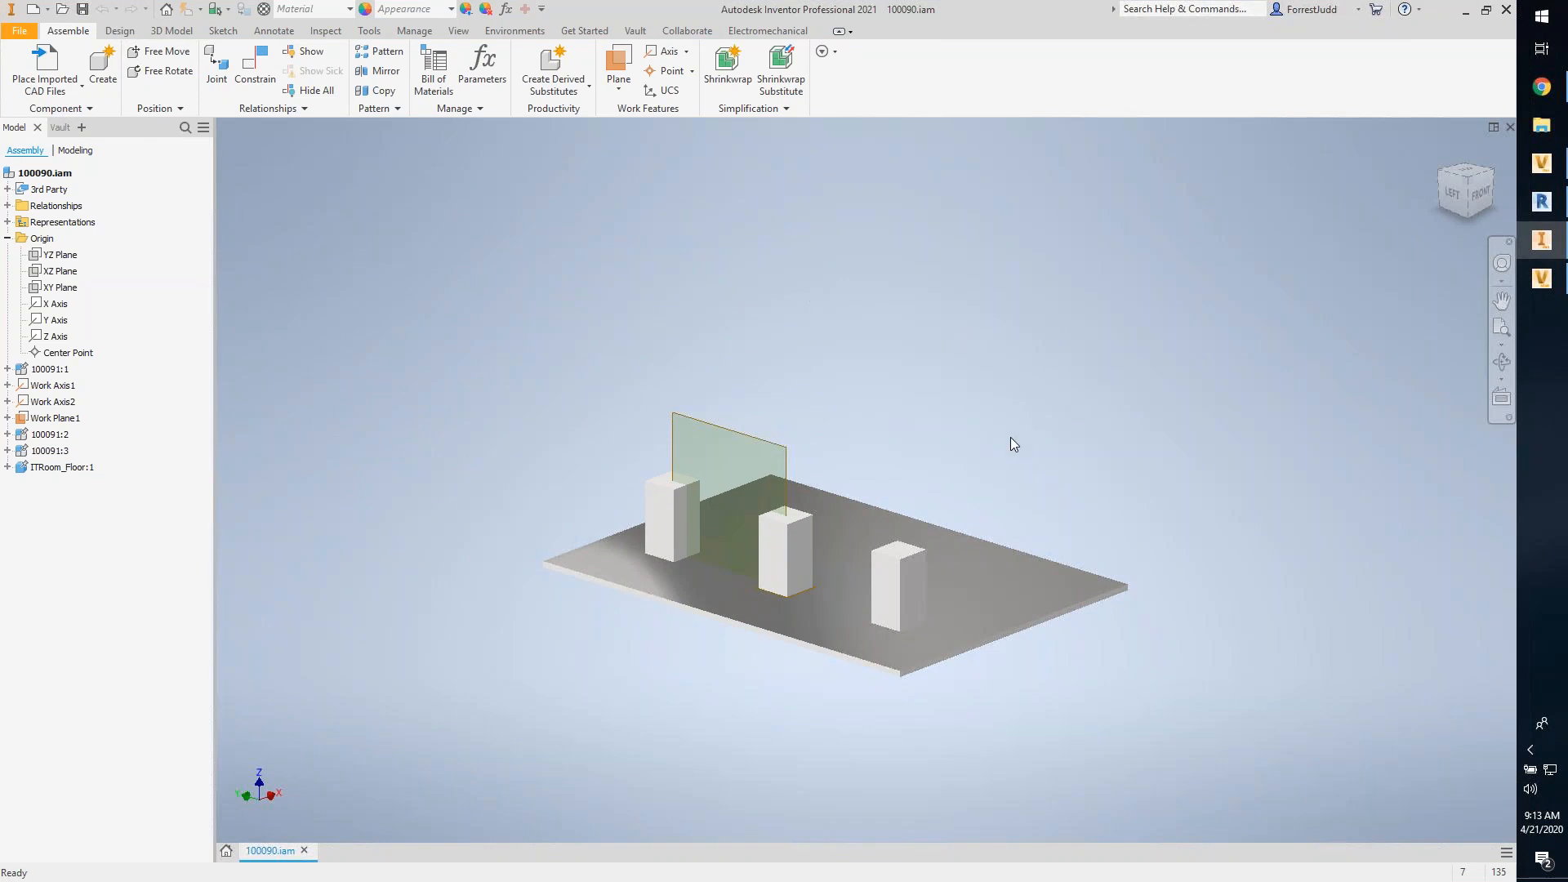
pyautogui.moveTo(954, 437)
pyautogui.keyDown('shift'); pyautogui.mouseDown(button='middle')
pyautogui.moveTo(728, 430)
pyautogui.moveTo(1019, 414)
pyautogui.moveTo(939, 452)
pyautogui.moveTo(1021, 465)
pyautogui.moveTo(1004, 416)
pyautogui.moveTo(962, 422)
pyautogui.moveTo(997, 420)
pyautogui.moveTo(983, 431)
pyautogui.moveTo(959, 410)
pyautogui.mouseUp(button='middle'); pyautogui.keyUp('shift')
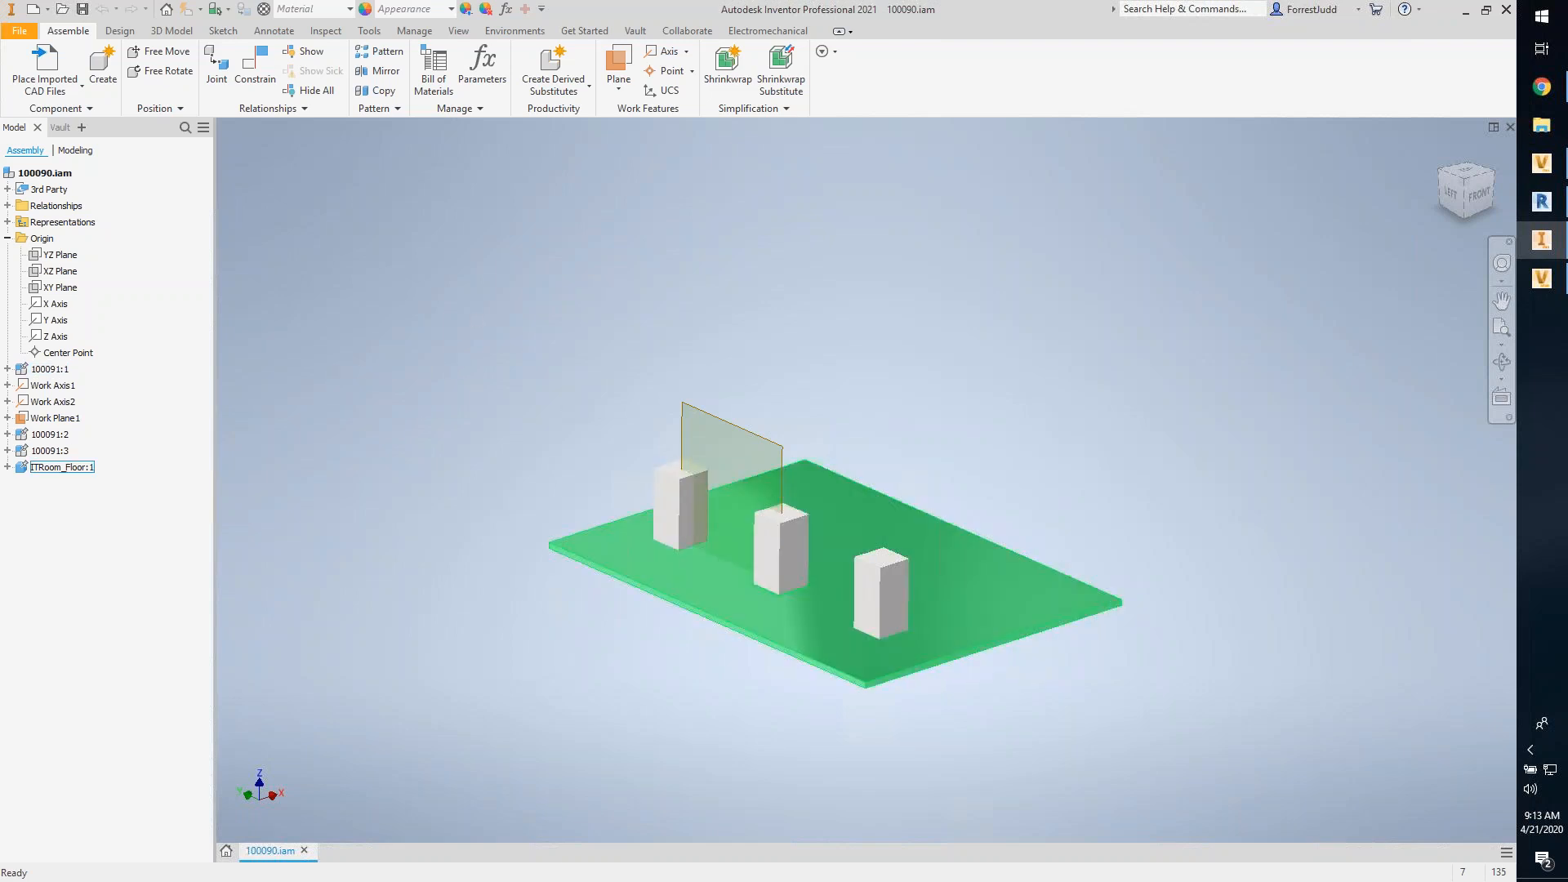
pyautogui.click(63, 79)
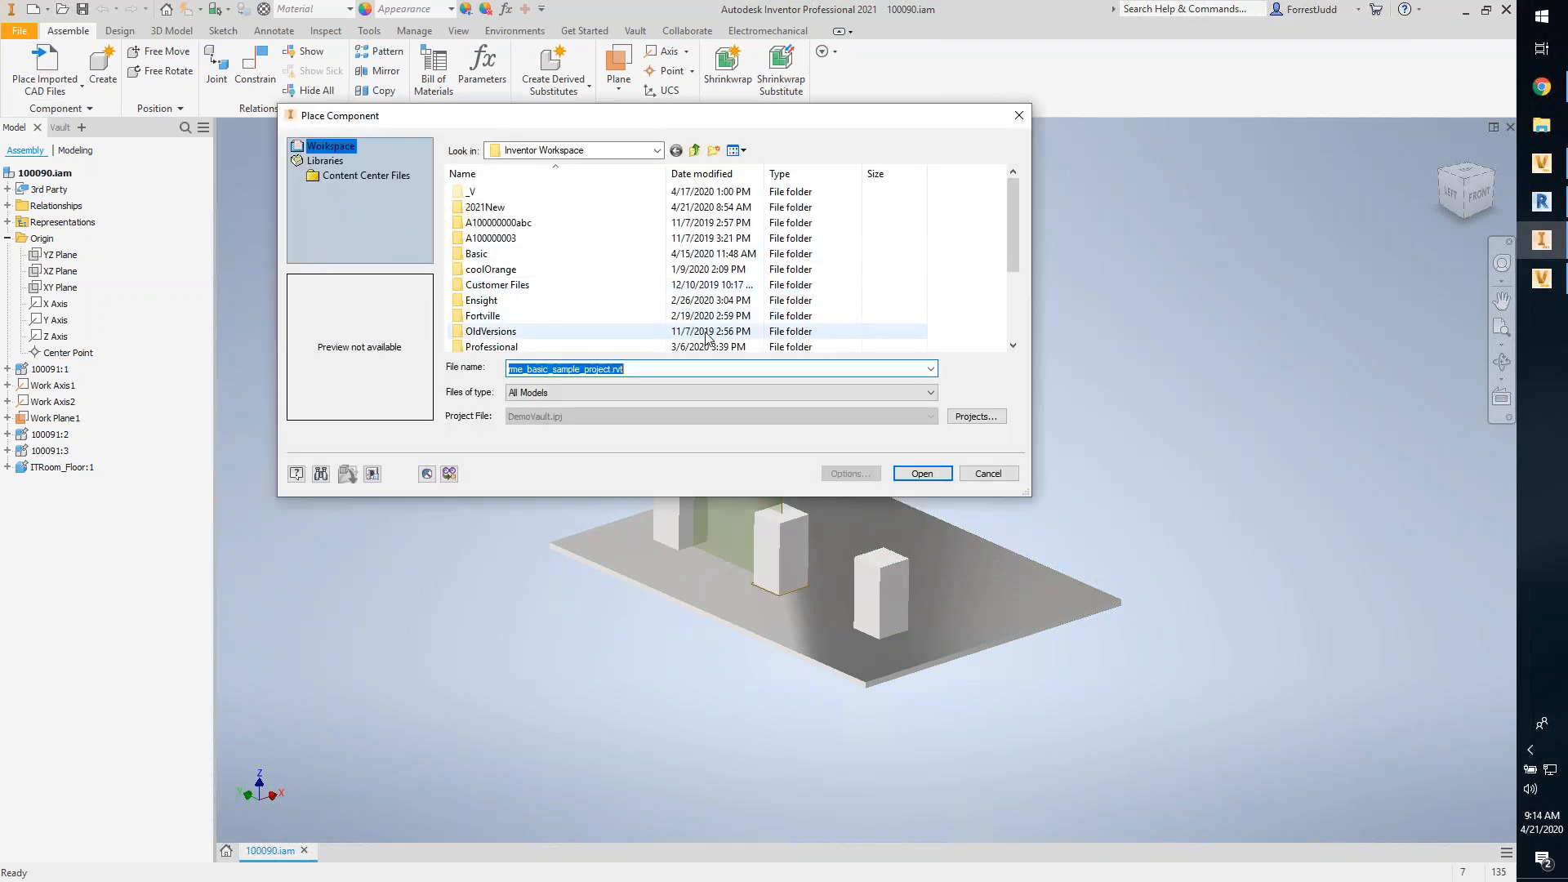
# Step: Open rme_basic_sample_project.rvt from the Share folder on the C: drive for import
pyautogui.click(588, 151)
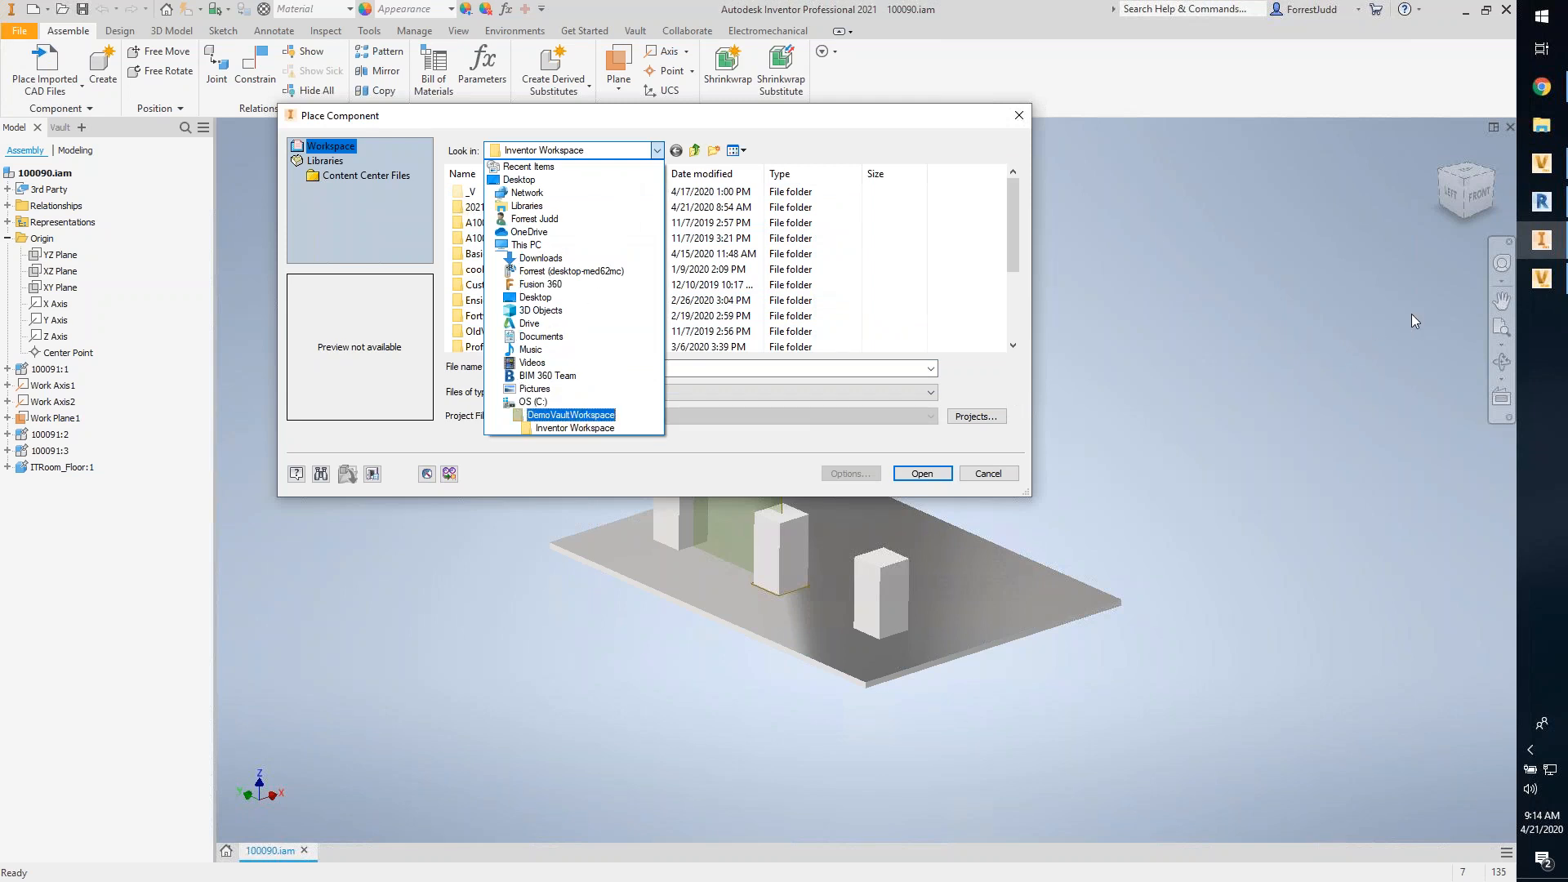
pyautogui.click(757, 148)
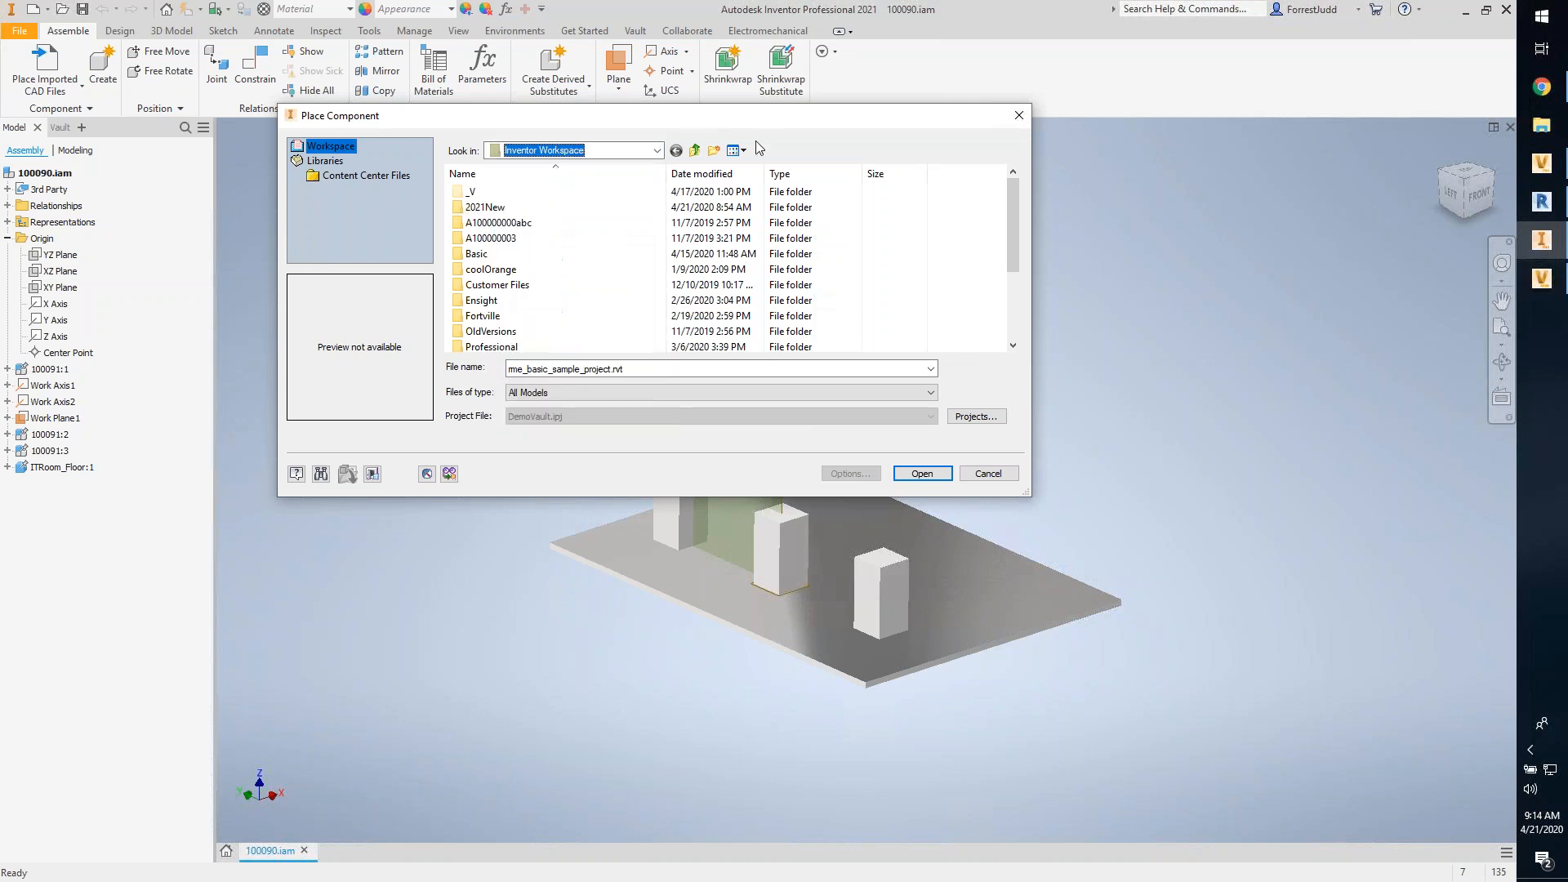
pyautogui.click(657, 150)
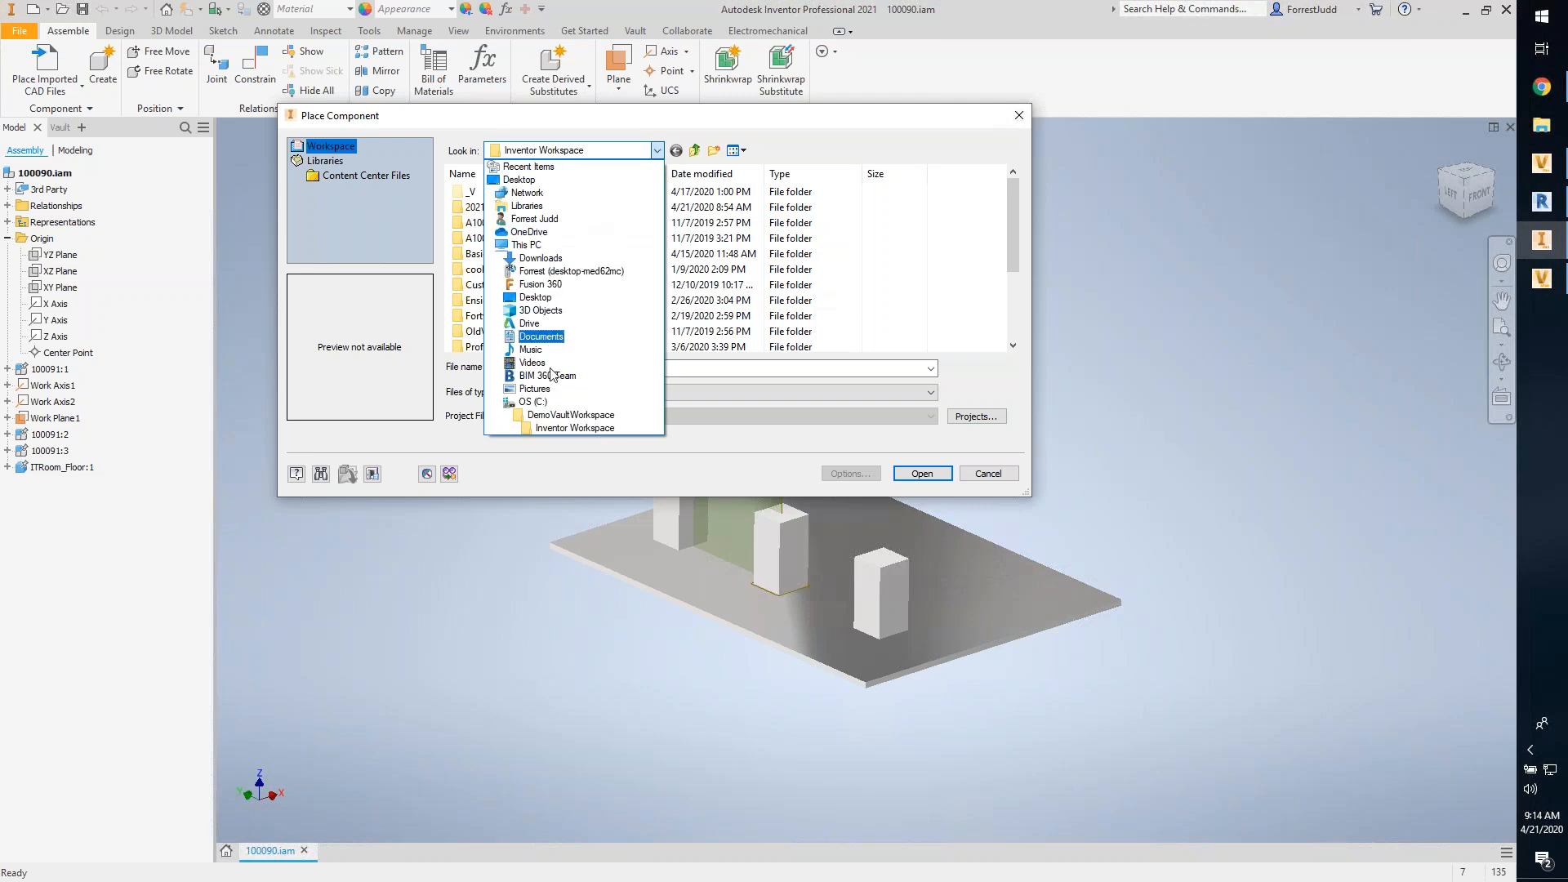
pyautogui.click(607, 150)
pyautogui.click(605, 151)
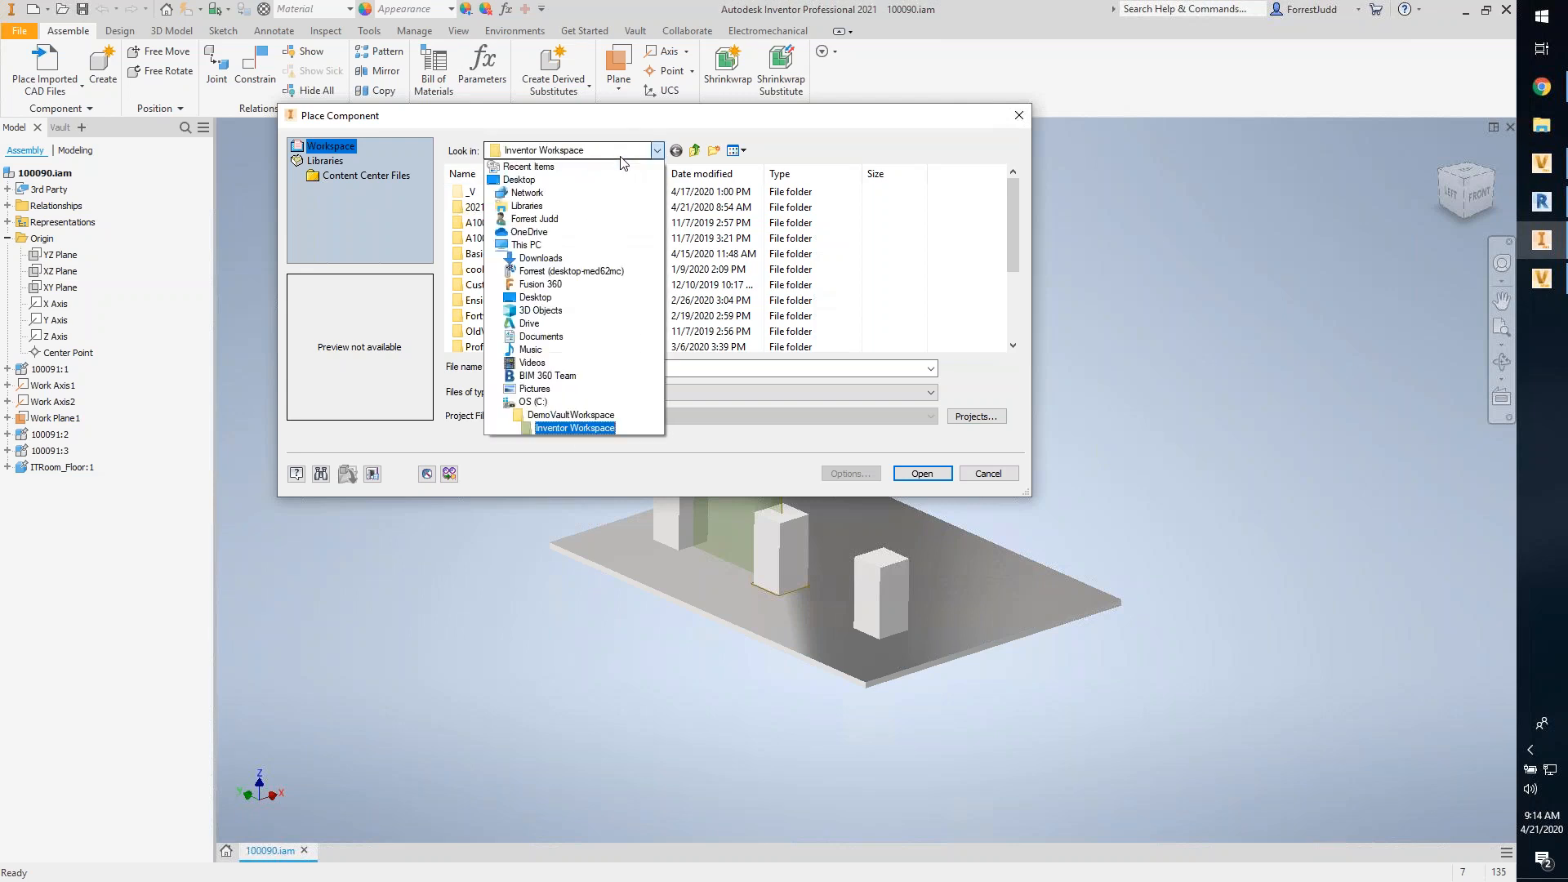
pyautogui.click(533, 401)
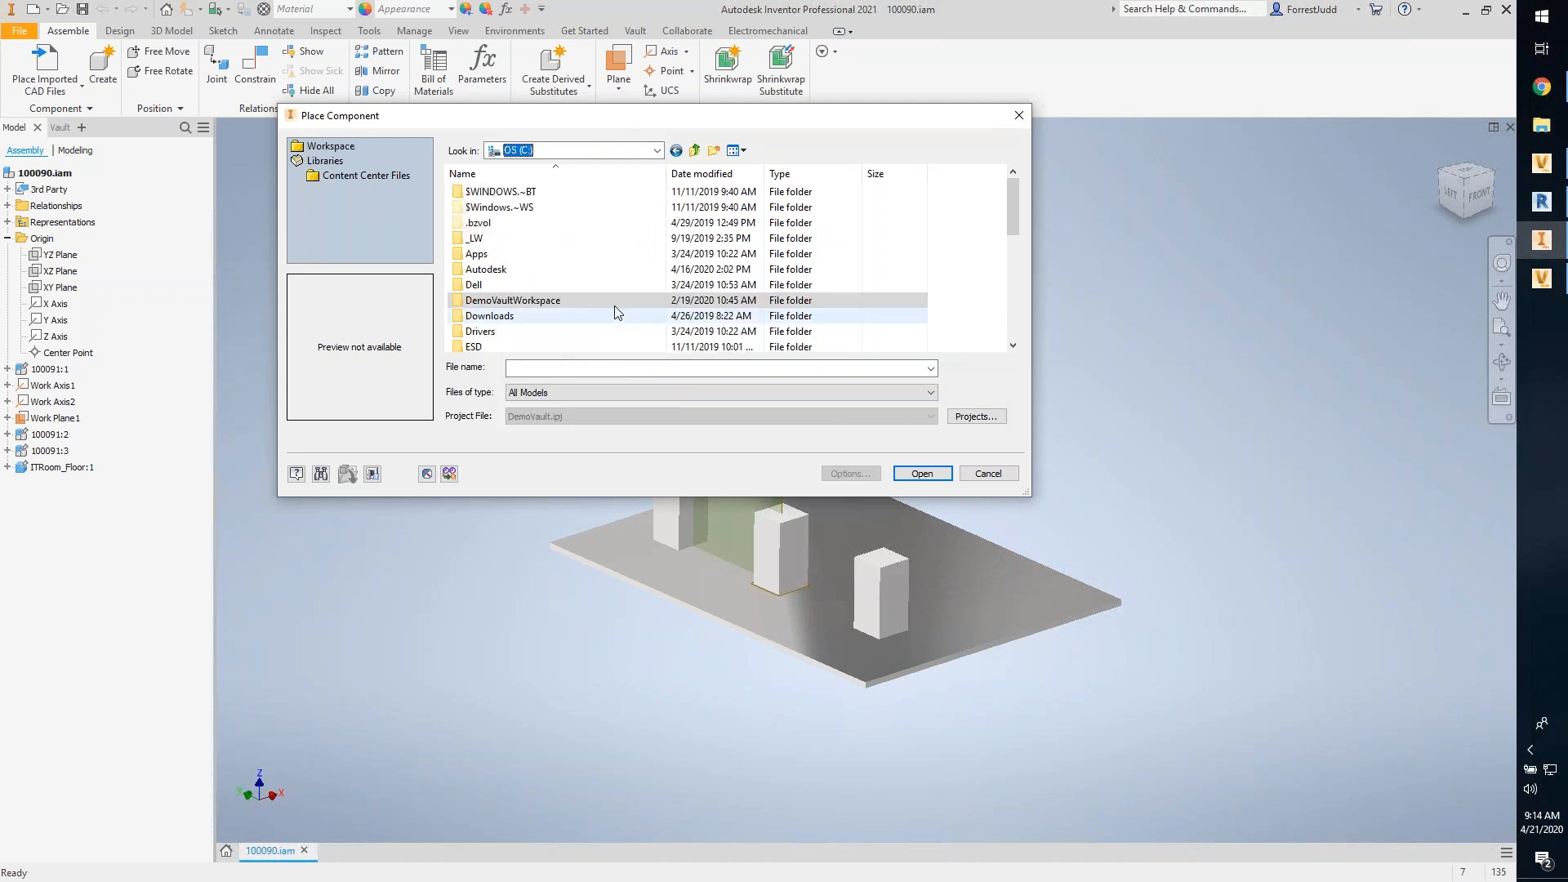
pyautogui.scroll(-1, 527, 278)
pyautogui.scroll(-3, 524, 292)
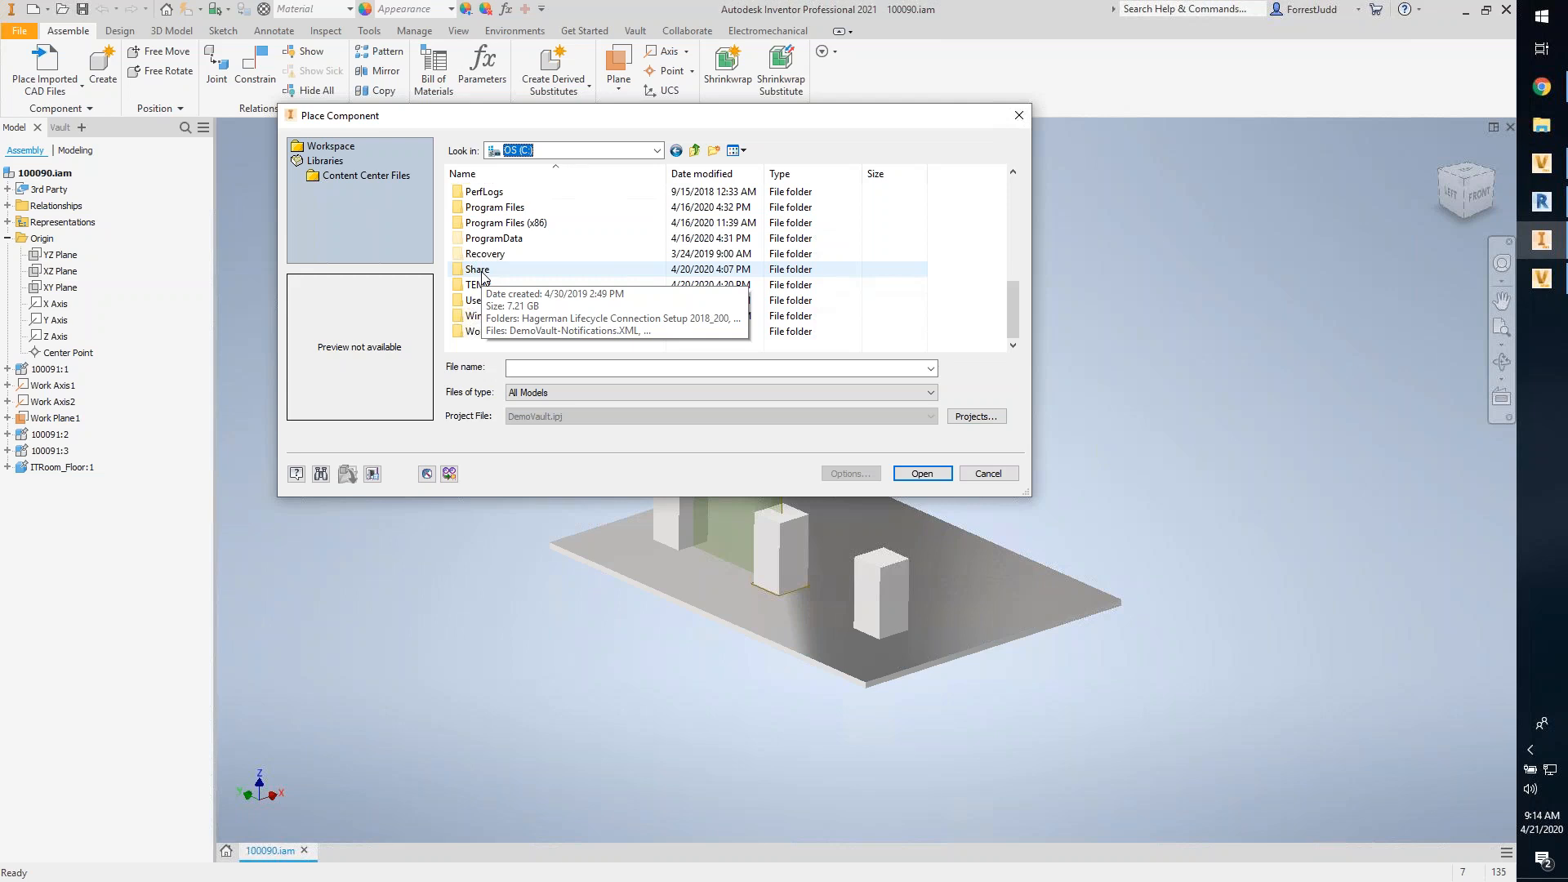
pyautogui.doubleClick(482, 273)
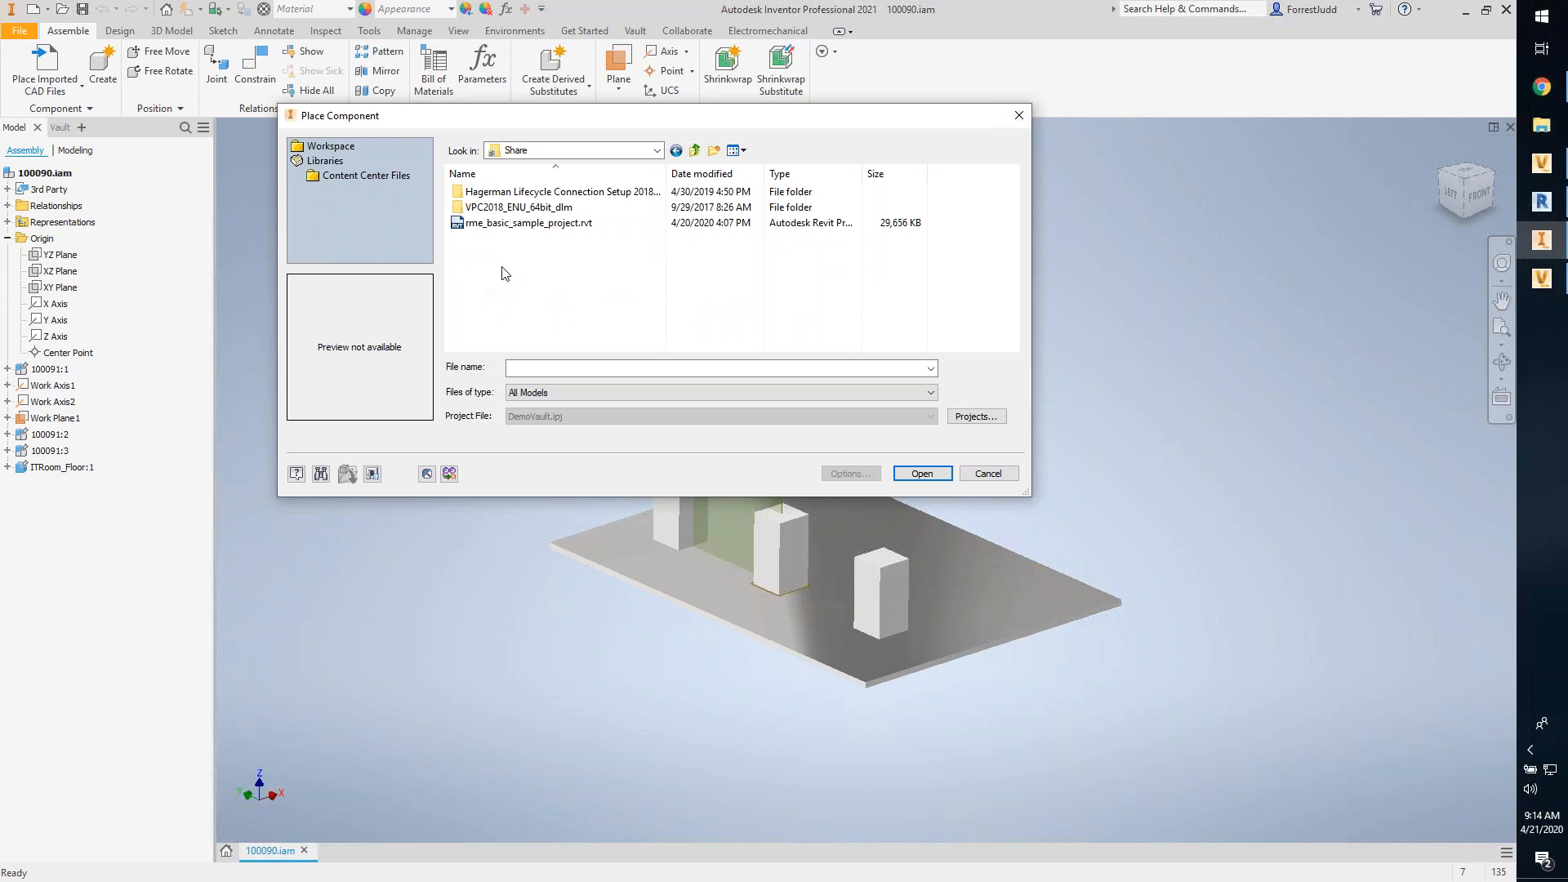
pyautogui.click(522, 222)
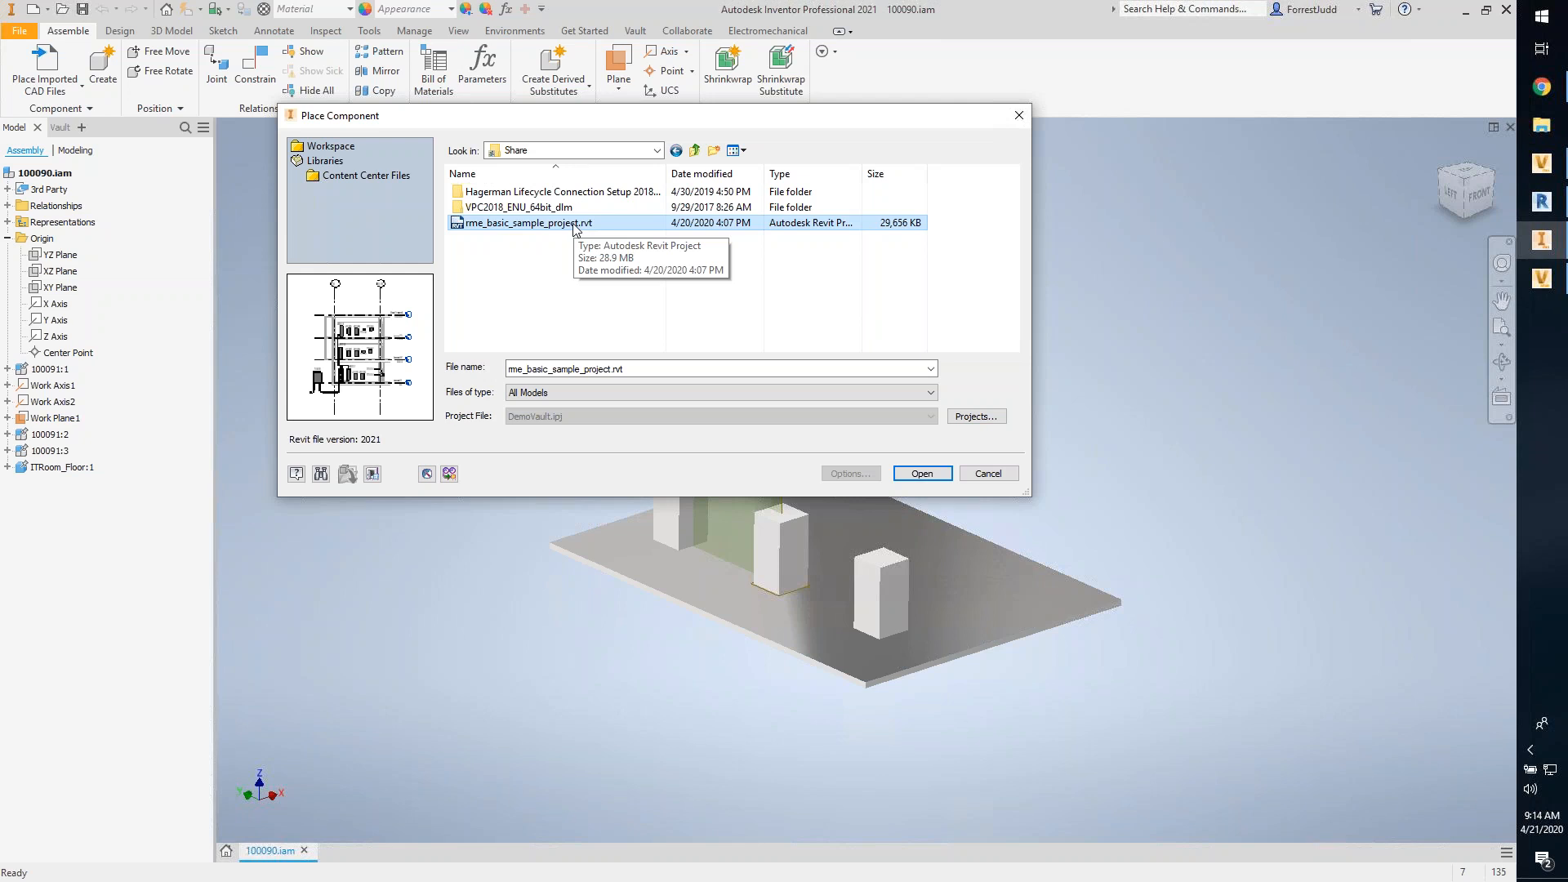
pyautogui.click(921, 474)
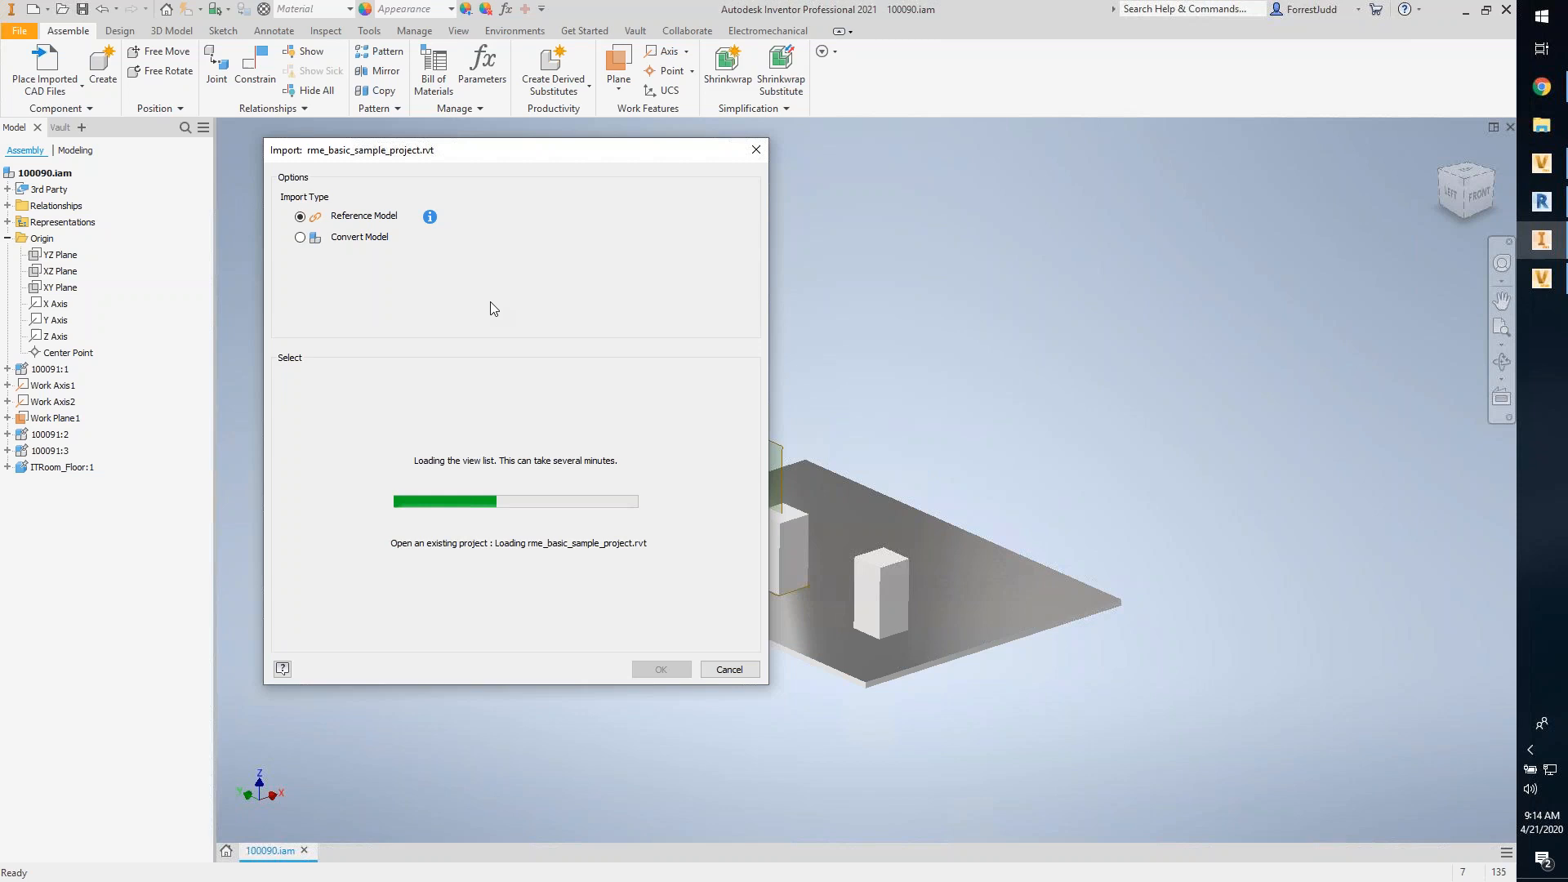
# Step: Import the Room 53 3D Fire Protection view as a reference model, accepting its element count
pyautogui.moveTo(542, 150); pyautogui.dragTo(564, 134)
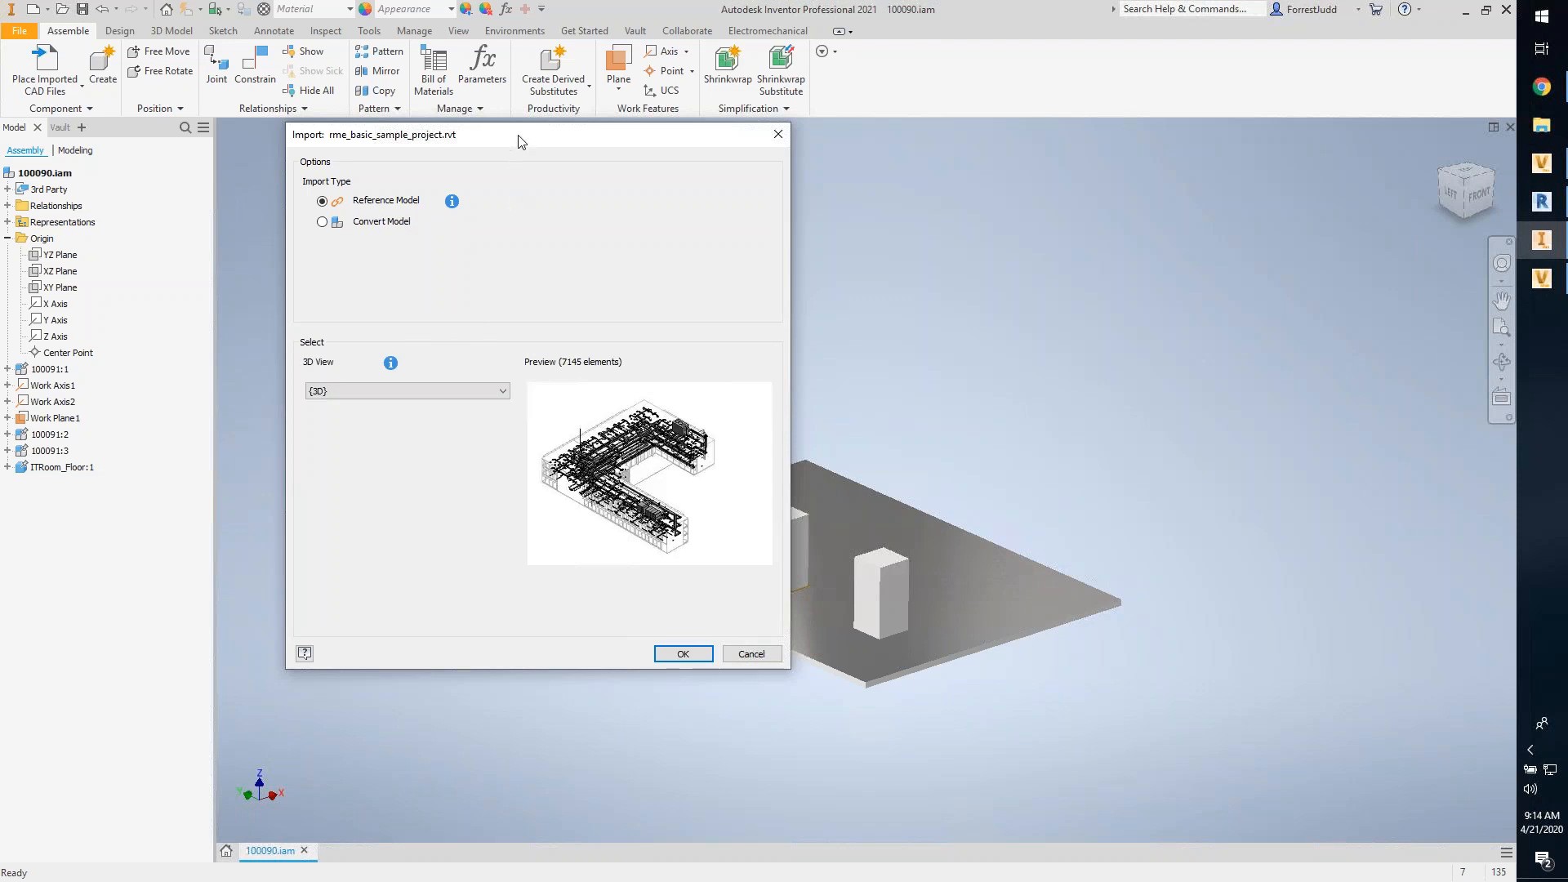
pyautogui.moveTo(539, 139); pyautogui.dragTo(545, 131)
pyautogui.click(508, 384)
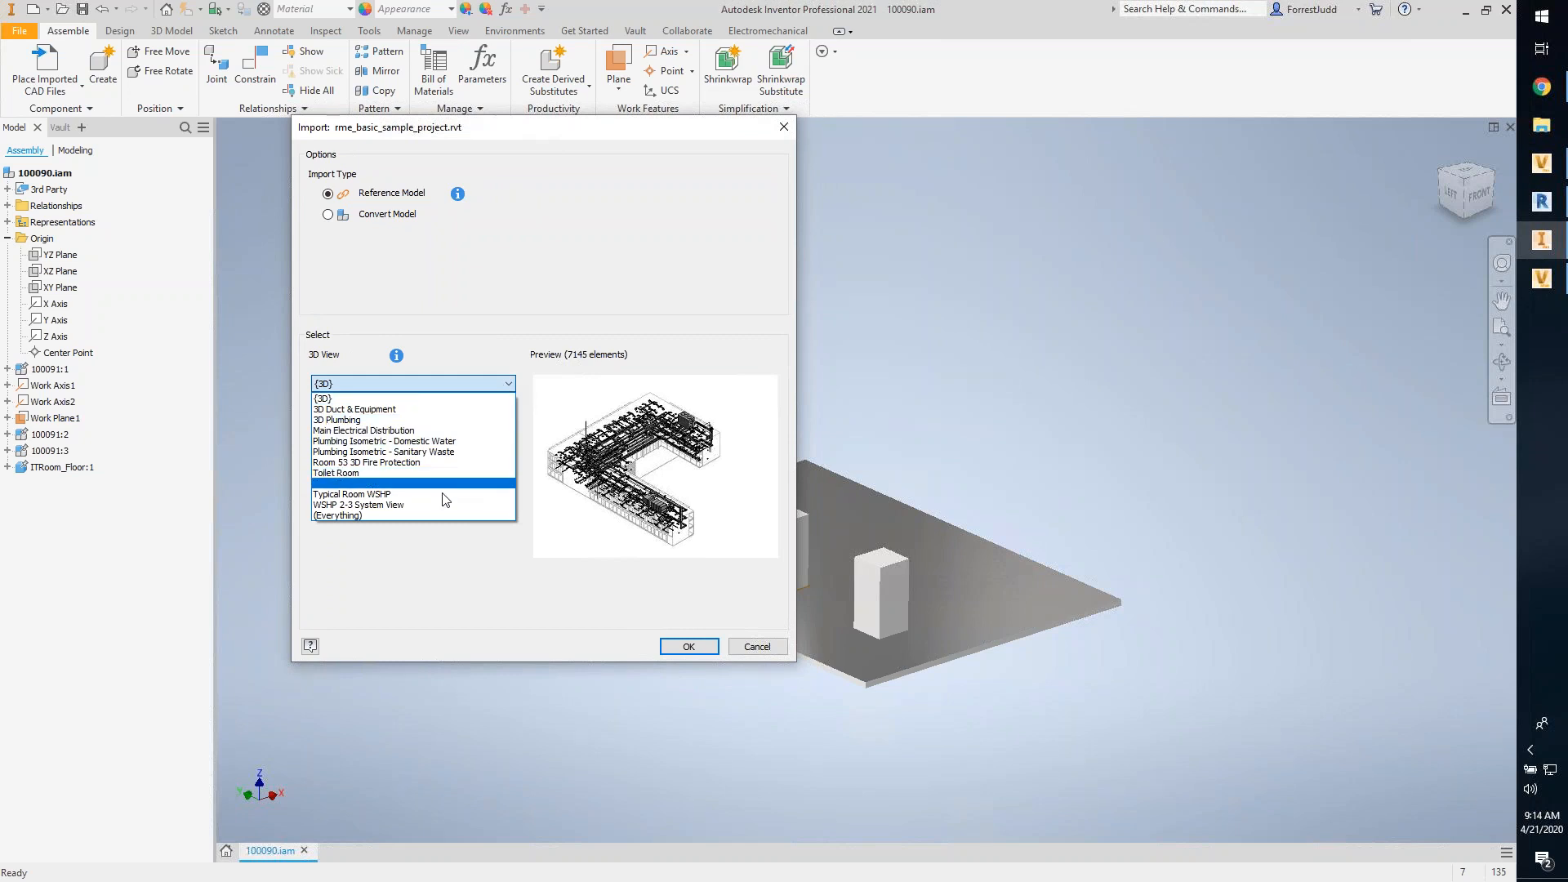
pyautogui.click(389, 462)
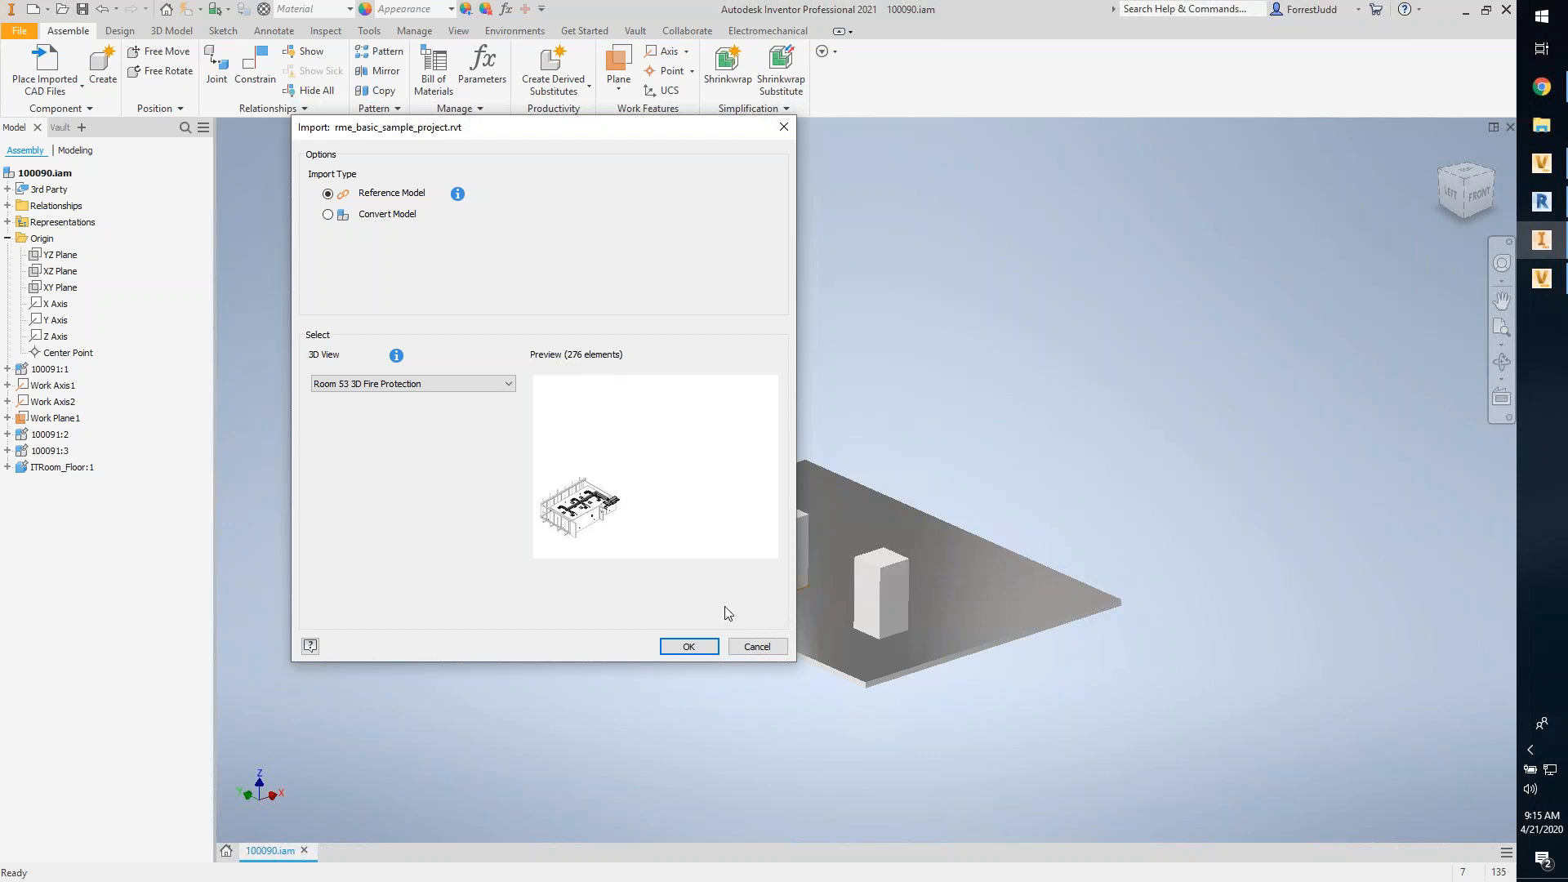
pyautogui.click(688, 646)
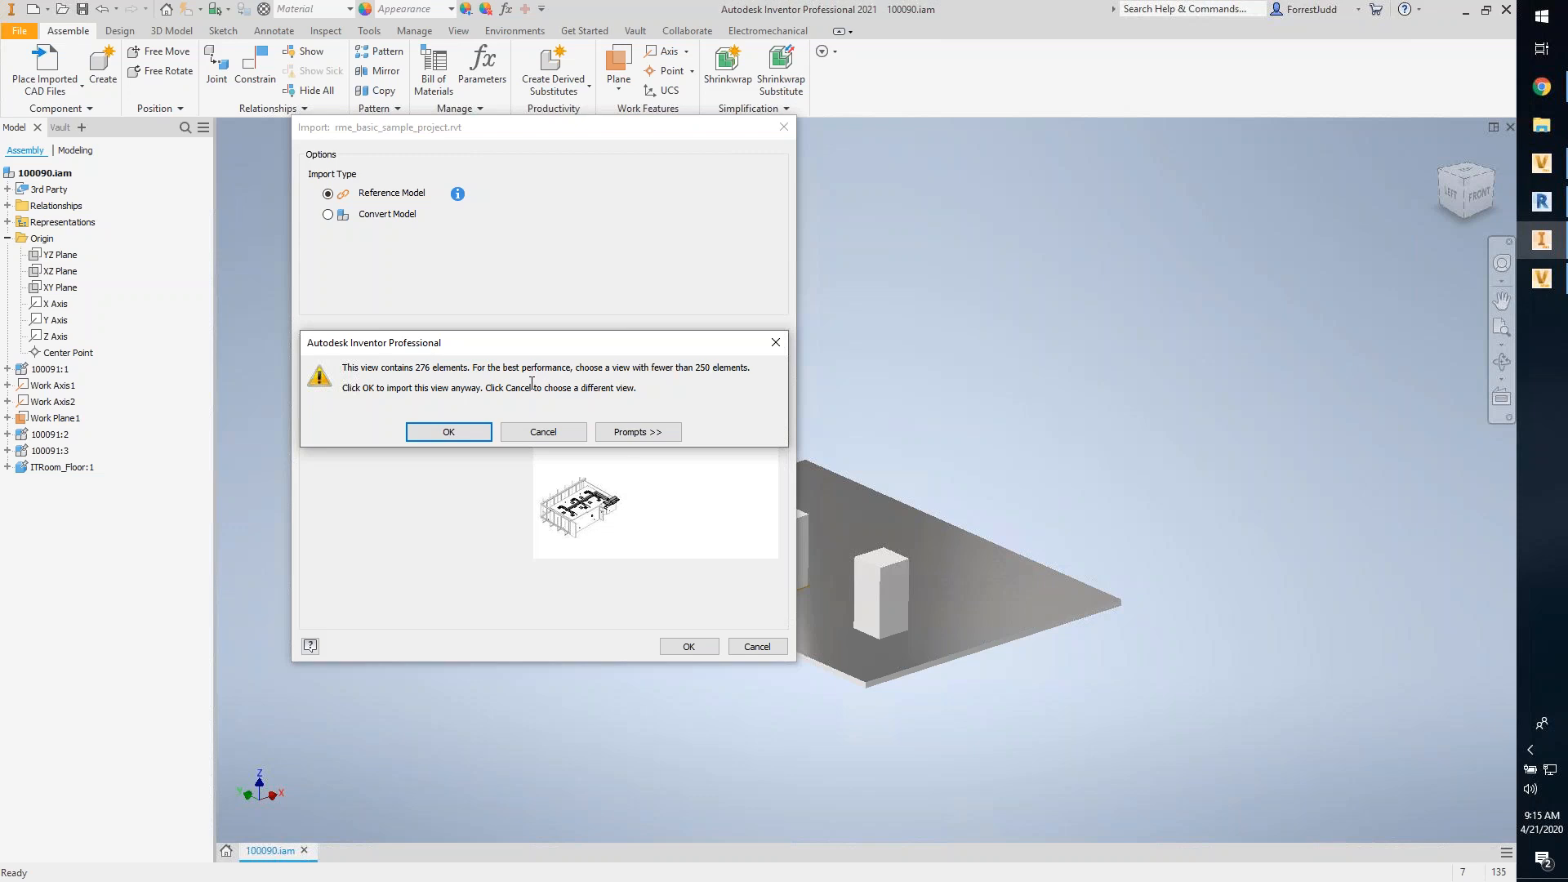
pyautogui.click(436, 433)
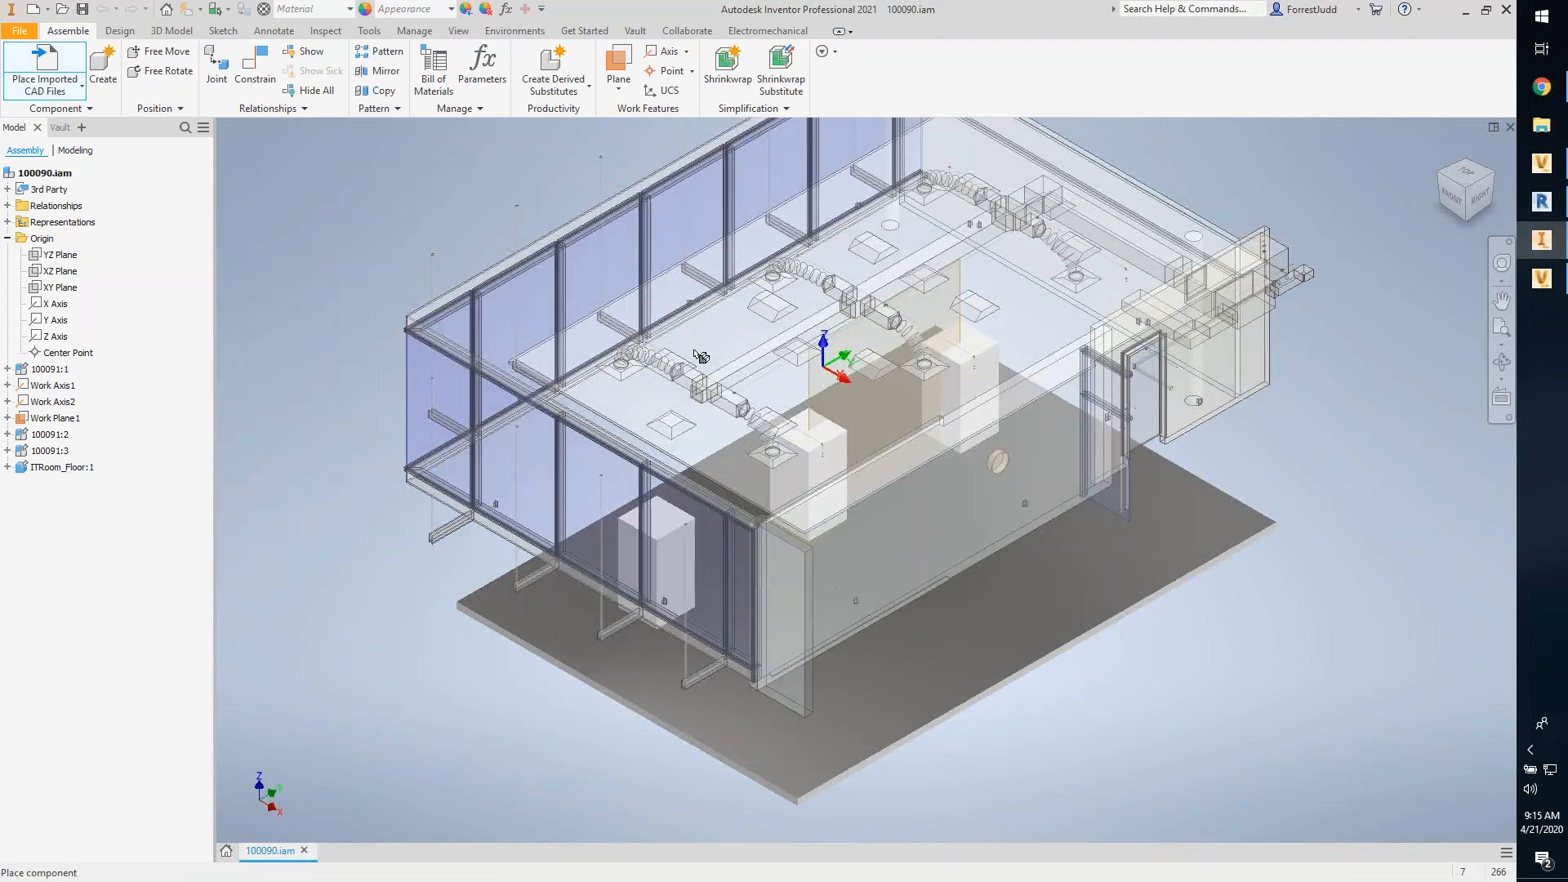
# Step: Place one instance of the imported Revit room in the assembly and end the placement
pyautogui.rightClick(630, 347)
pyautogui.click(676, 351)
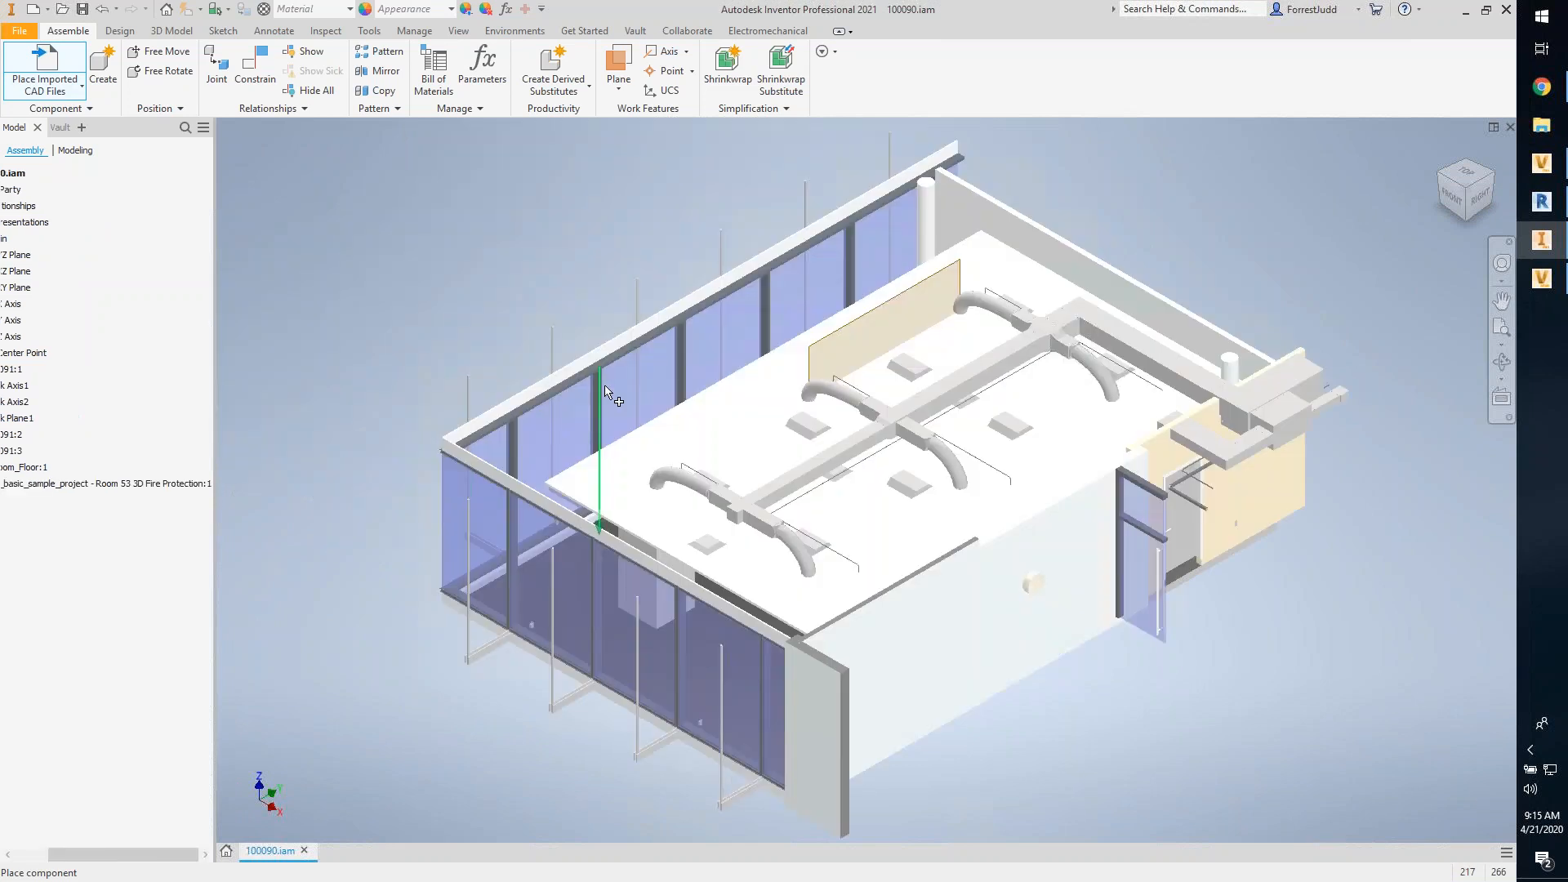
pyautogui.rightClick(537, 278)
pyautogui.click(595, 279)
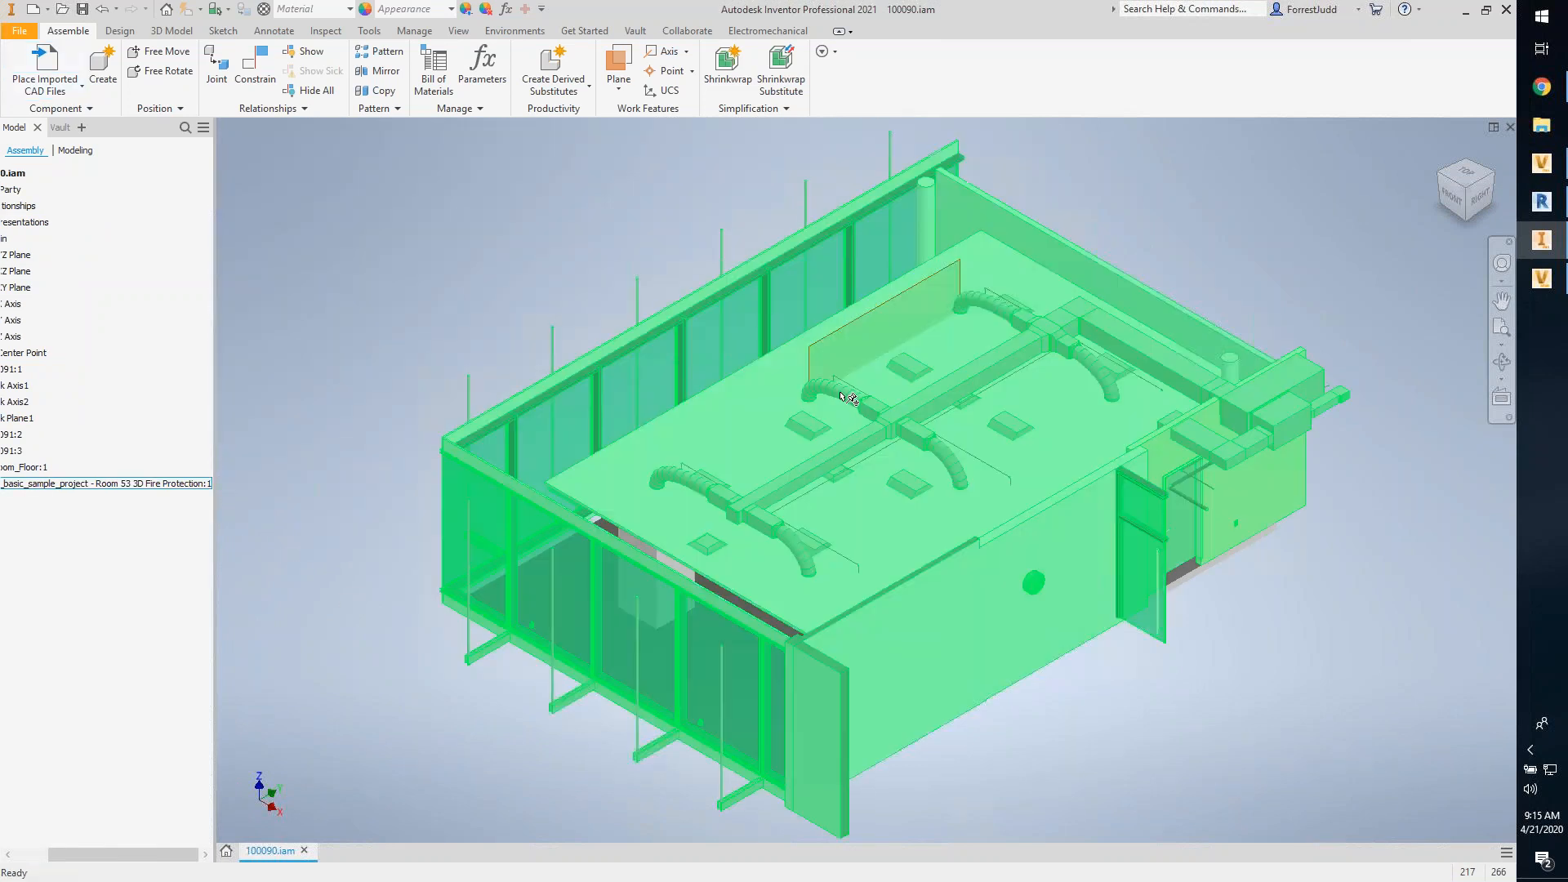
pyautogui.keyDown('shift'); pyautogui.moveTo(883, 389); pyautogui.dragTo(1009, 245, button='middle'); pyautogui.keyUp('shift')
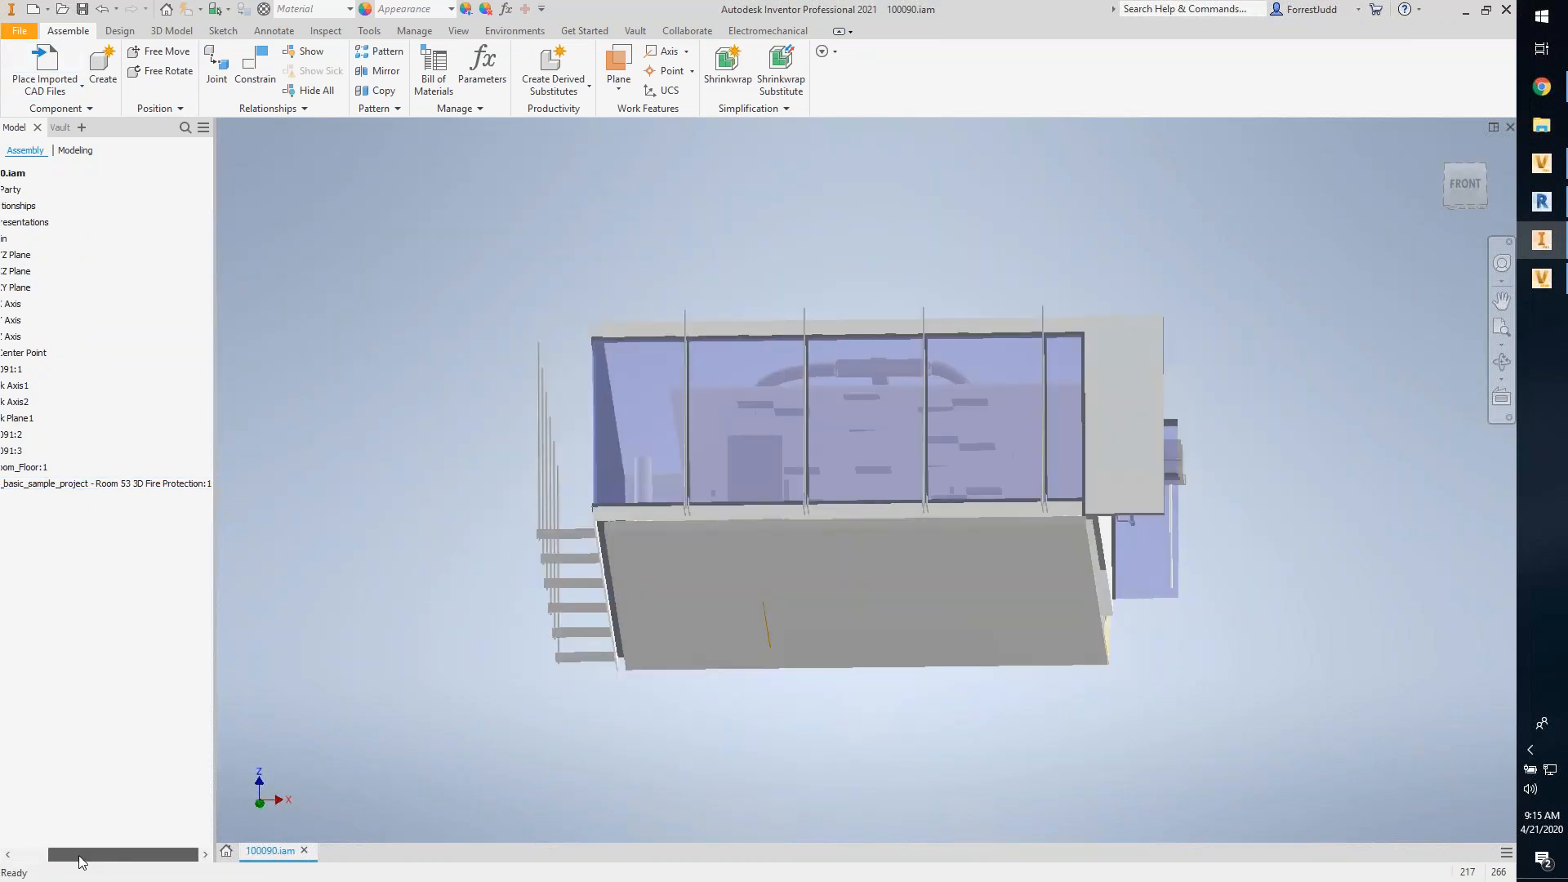
pyautogui.moveTo(82, 855); pyautogui.dragTo(45, 855)
# Step: With part selection priority, hide the large ceiling panel of the imported room, removing its design view associativity
pyautogui.keyDown('shift'); pyautogui.moveTo(526, 556); pyautogui.dragTo(441, 576, button='middle'); pyautogui.keyUp('shift')
pyautogui.click(226, 9)
pyautogui.click(245, 55)
pyautogui.rightClick(739, 418)
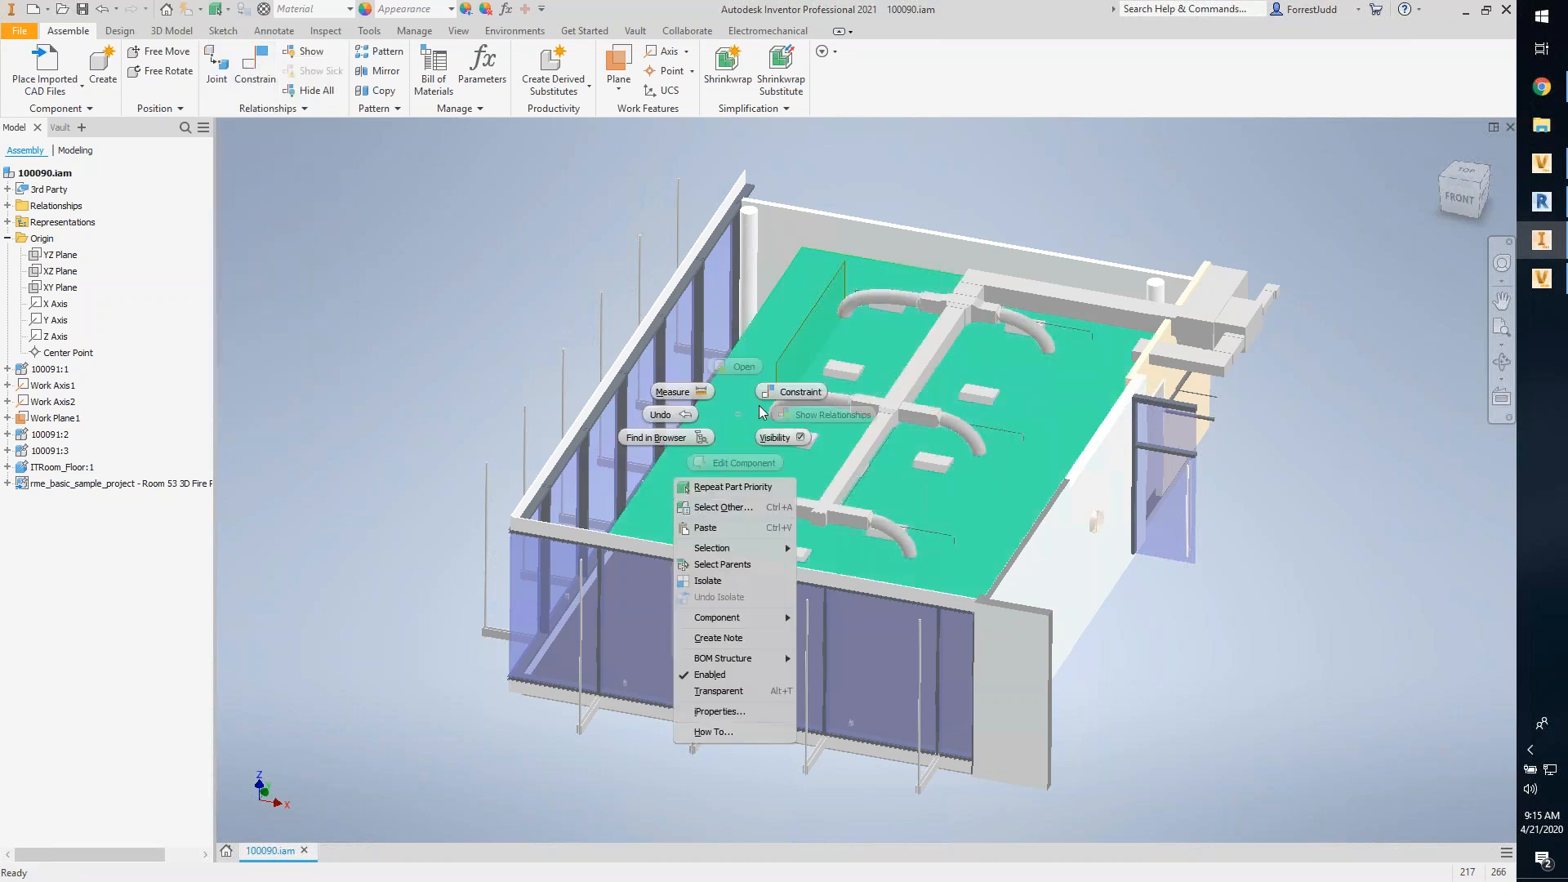
pyautogui.click(774, 438)
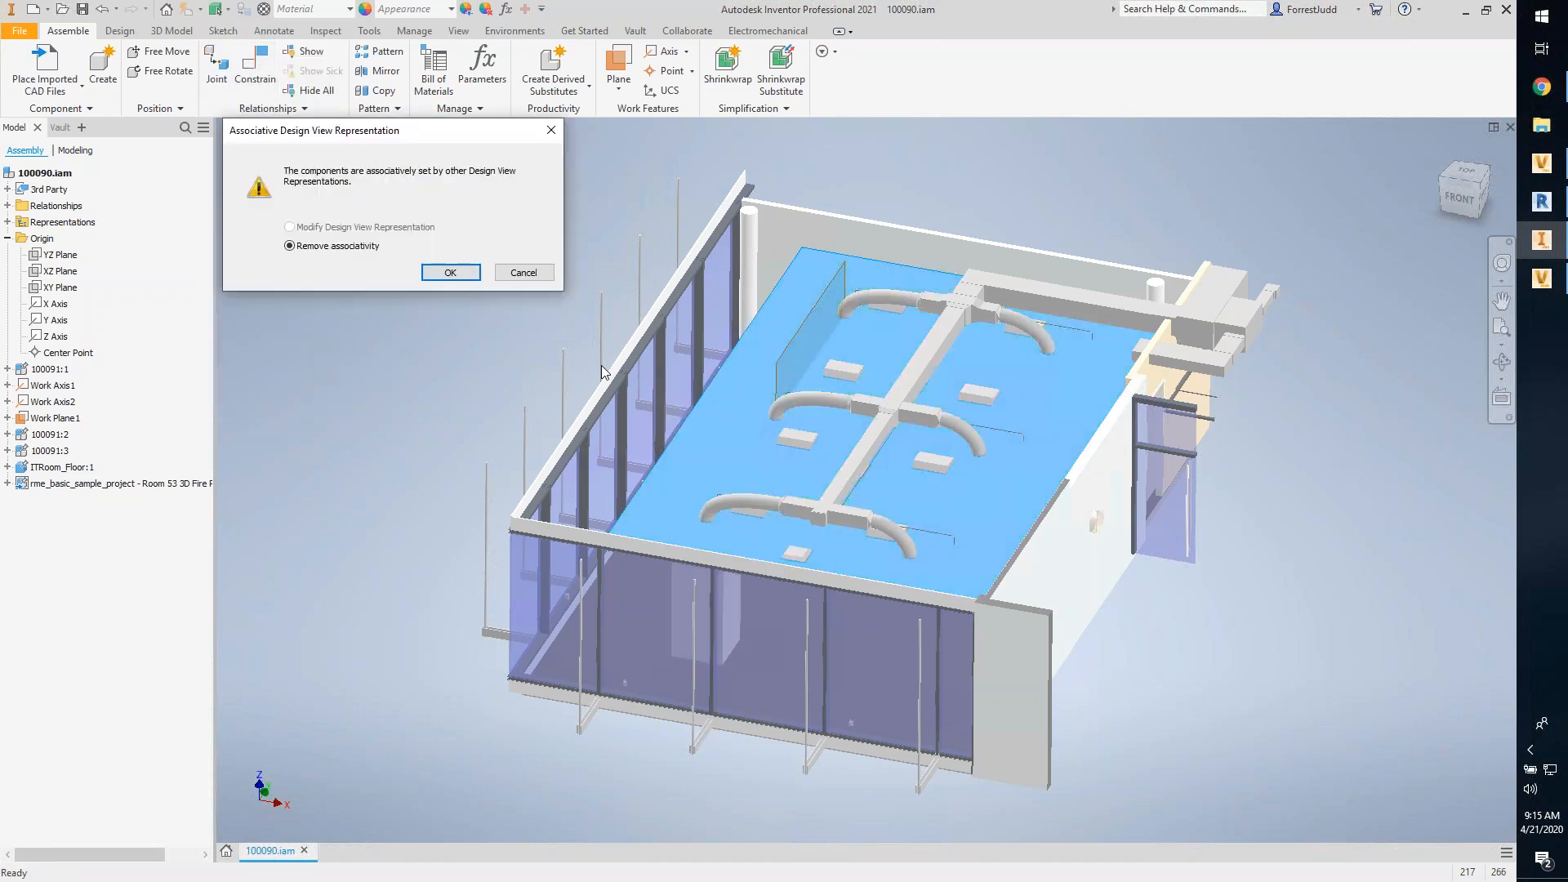
pyautogui.click(449, 271)
pyautogui.keyDown('shift'); pyautogui.moveTo(745, 420); pyautogui.dragTo(812, 394, button='middle'); pyautogui.keyUp('shift')
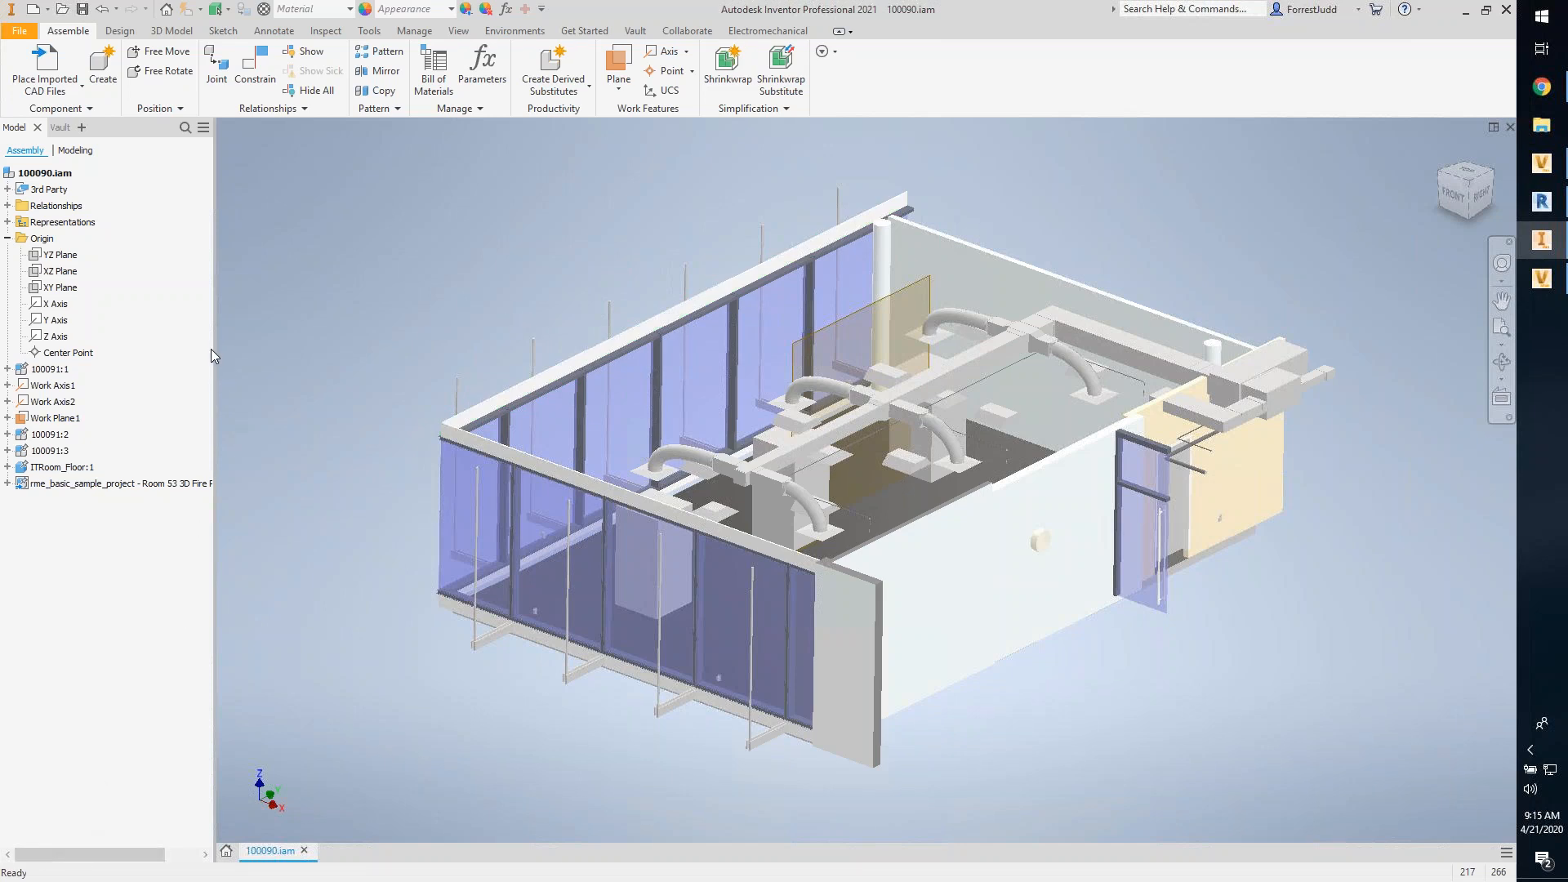
# Step: Copy component 100091:3 and paste the copy outside the room, in front of the glazed wall
pyautogui.moveTo(214, 350); pyautogui.dragTo(270, 347)
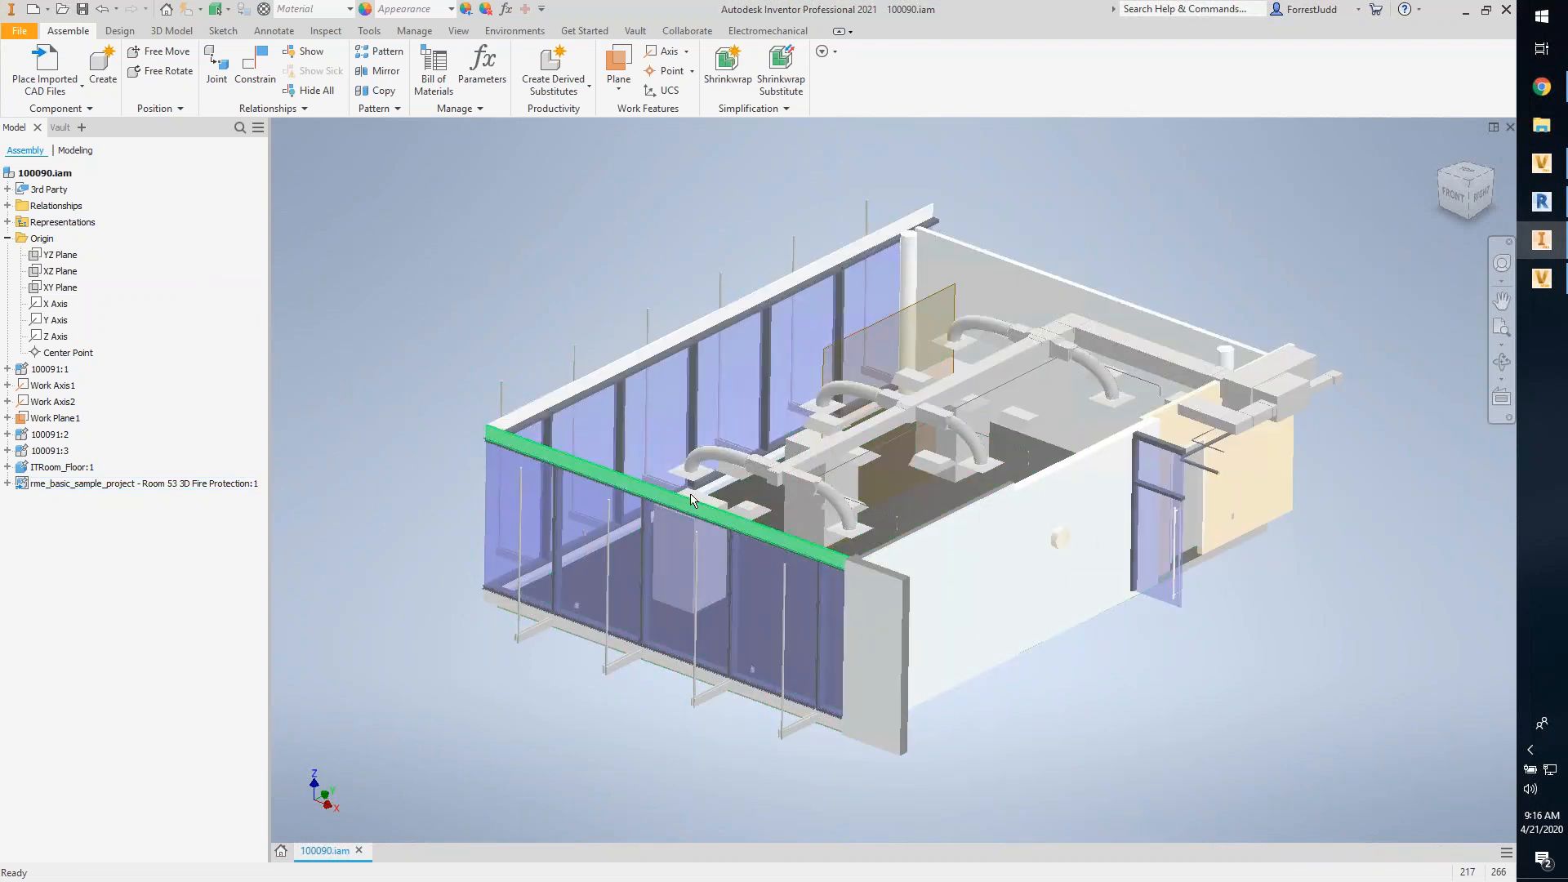
pyautogui.scroll(-5, 704, 490)
pyautogui.scroll(5, 462, 366)
pyautogui.click(735, 408)
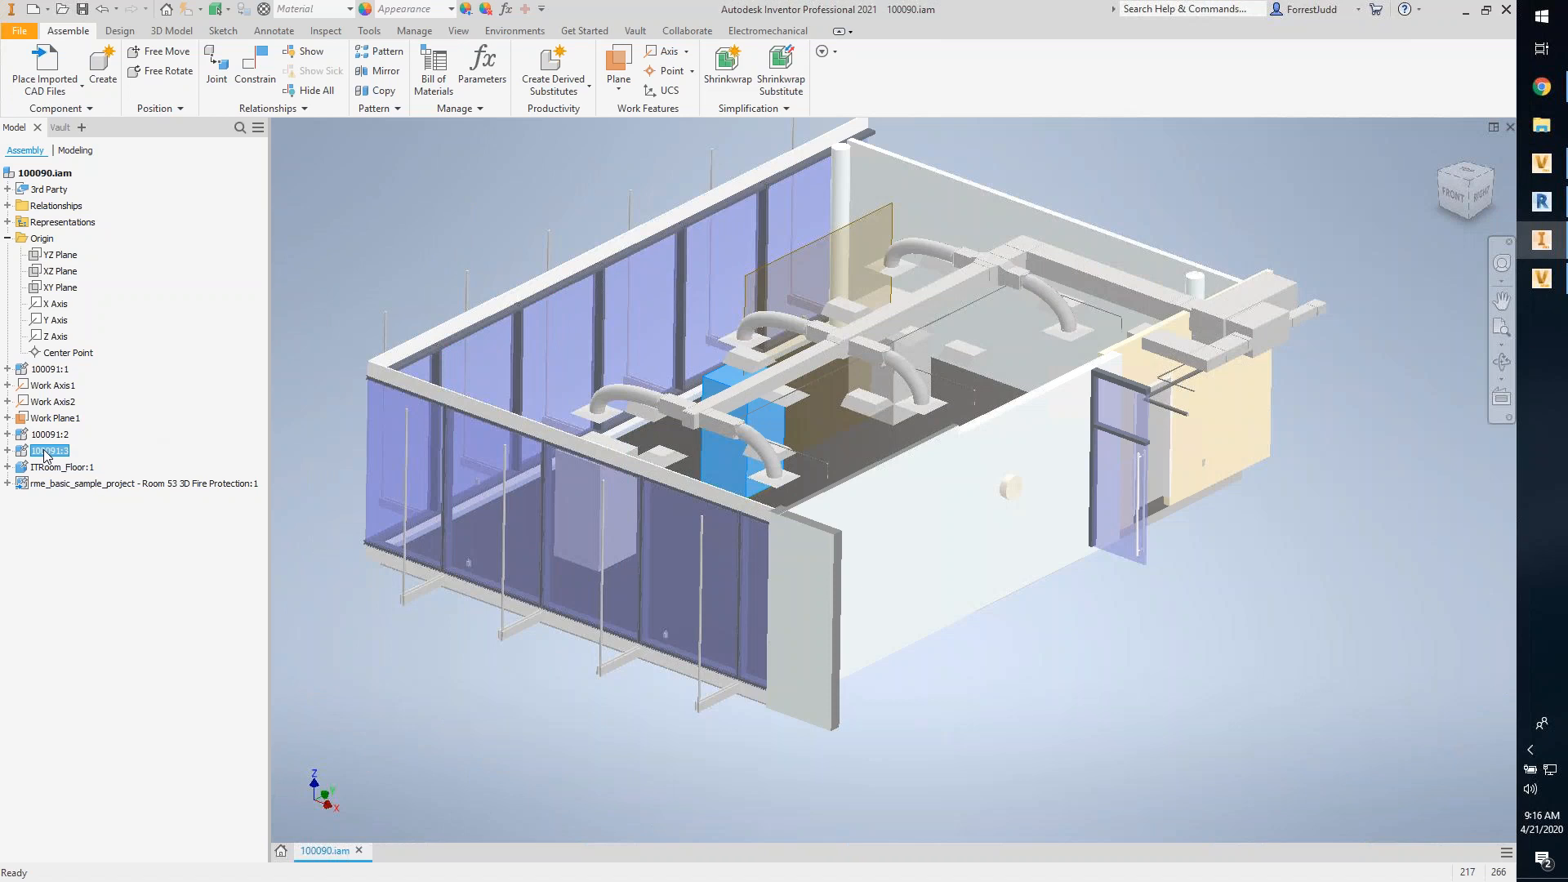
pyautogui.hotkey('ctrl', 'c')
pyautogui.hotkey('ctrl', 'v')
pyautogui.click(422, 722)
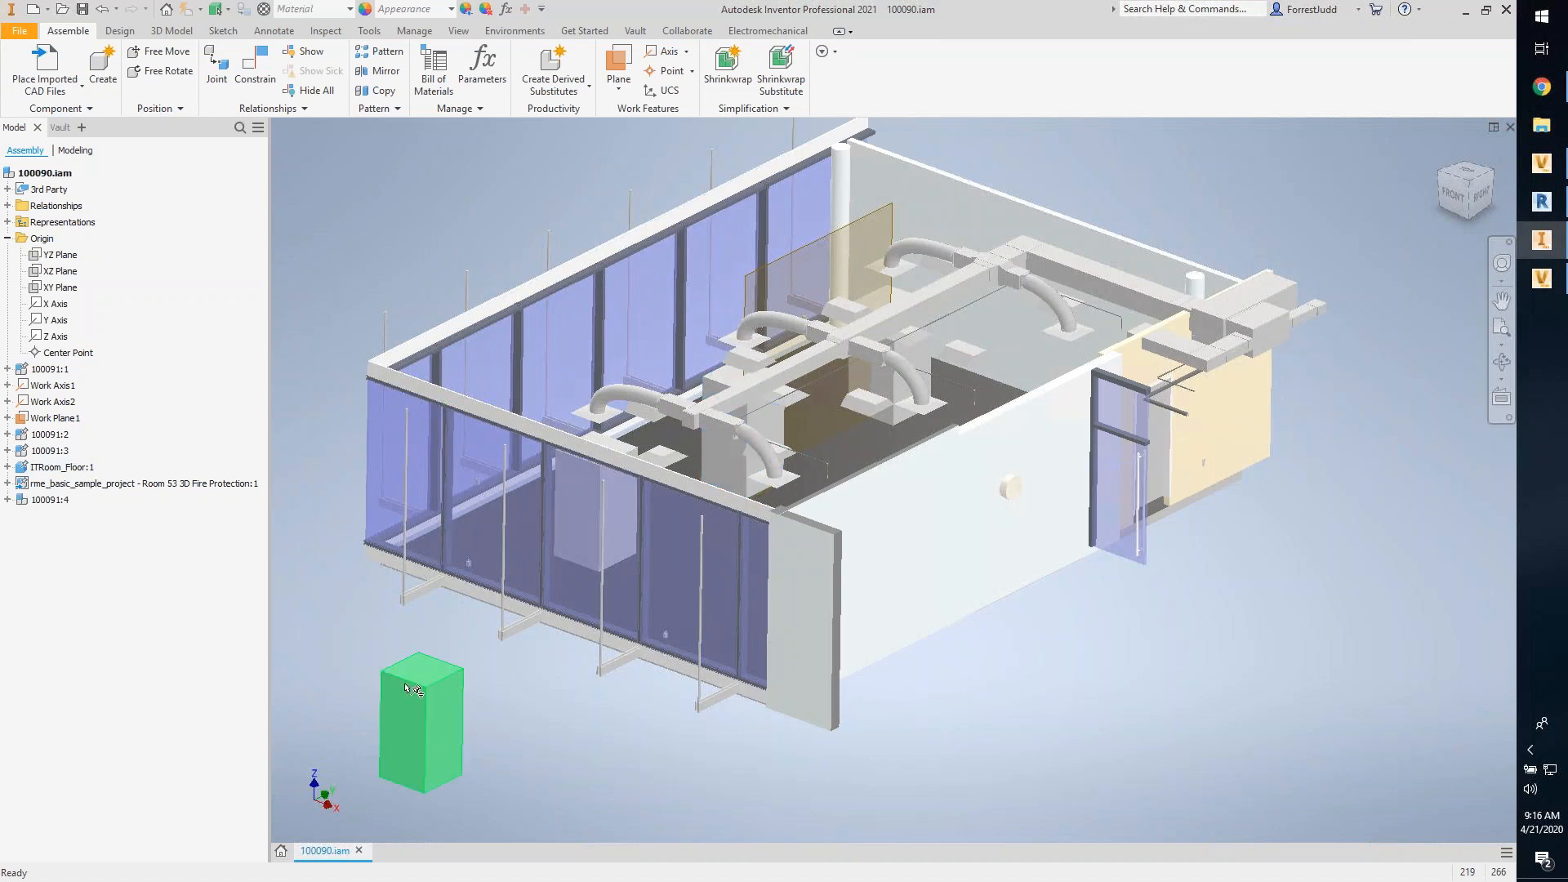
# Step: Save 100090.iam and check it in to the vault without a comment, declining to check it out again
pyautogui.click(82, 9)
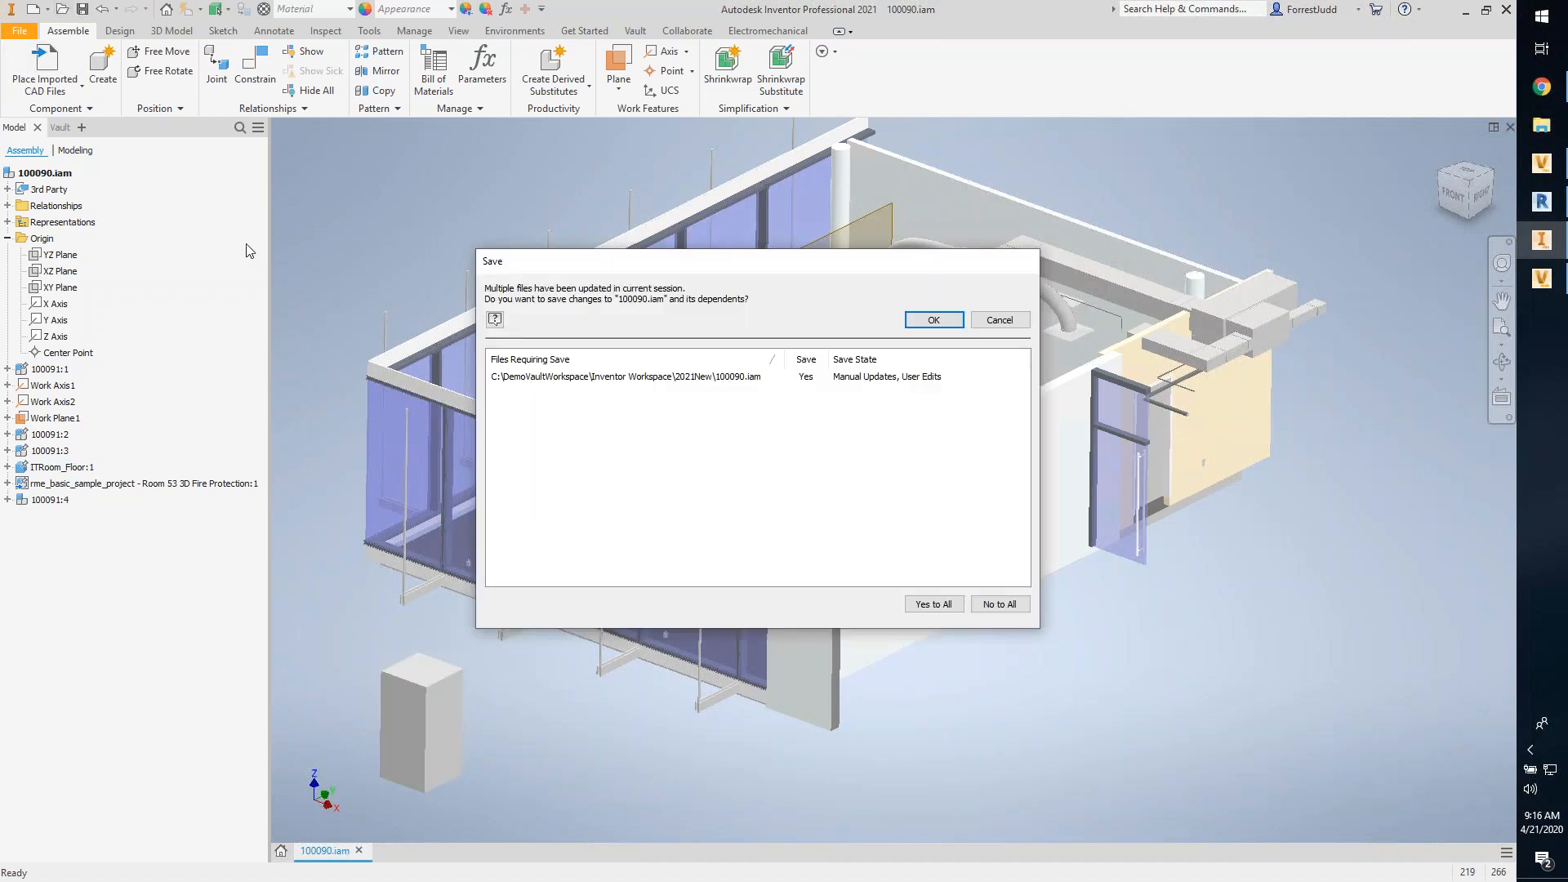
pyautogui.click(931, 320)
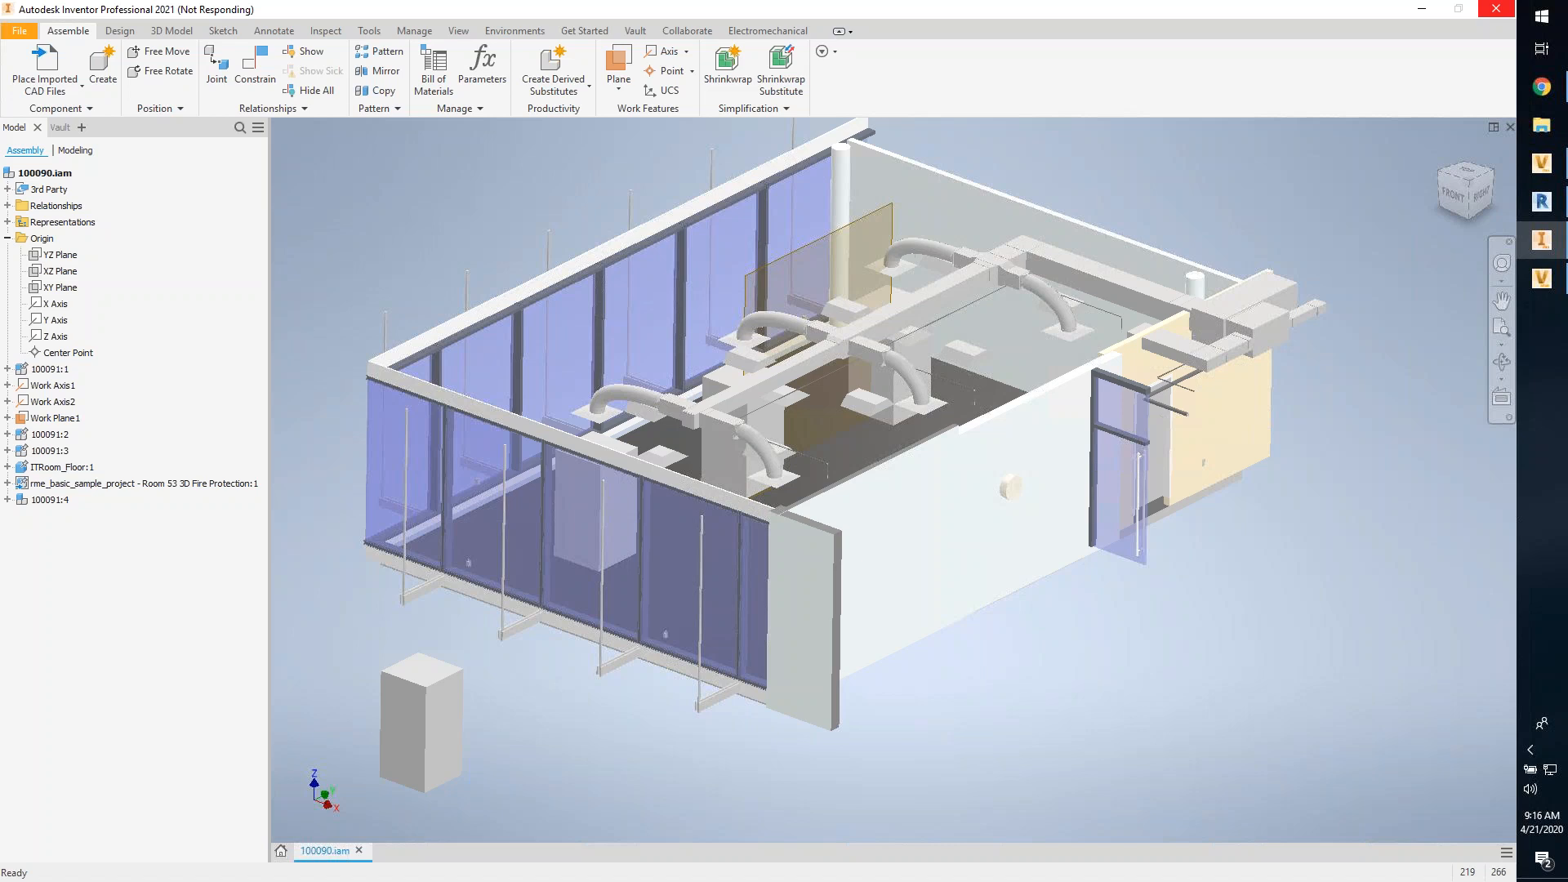
pyautogui.click(63, 129)
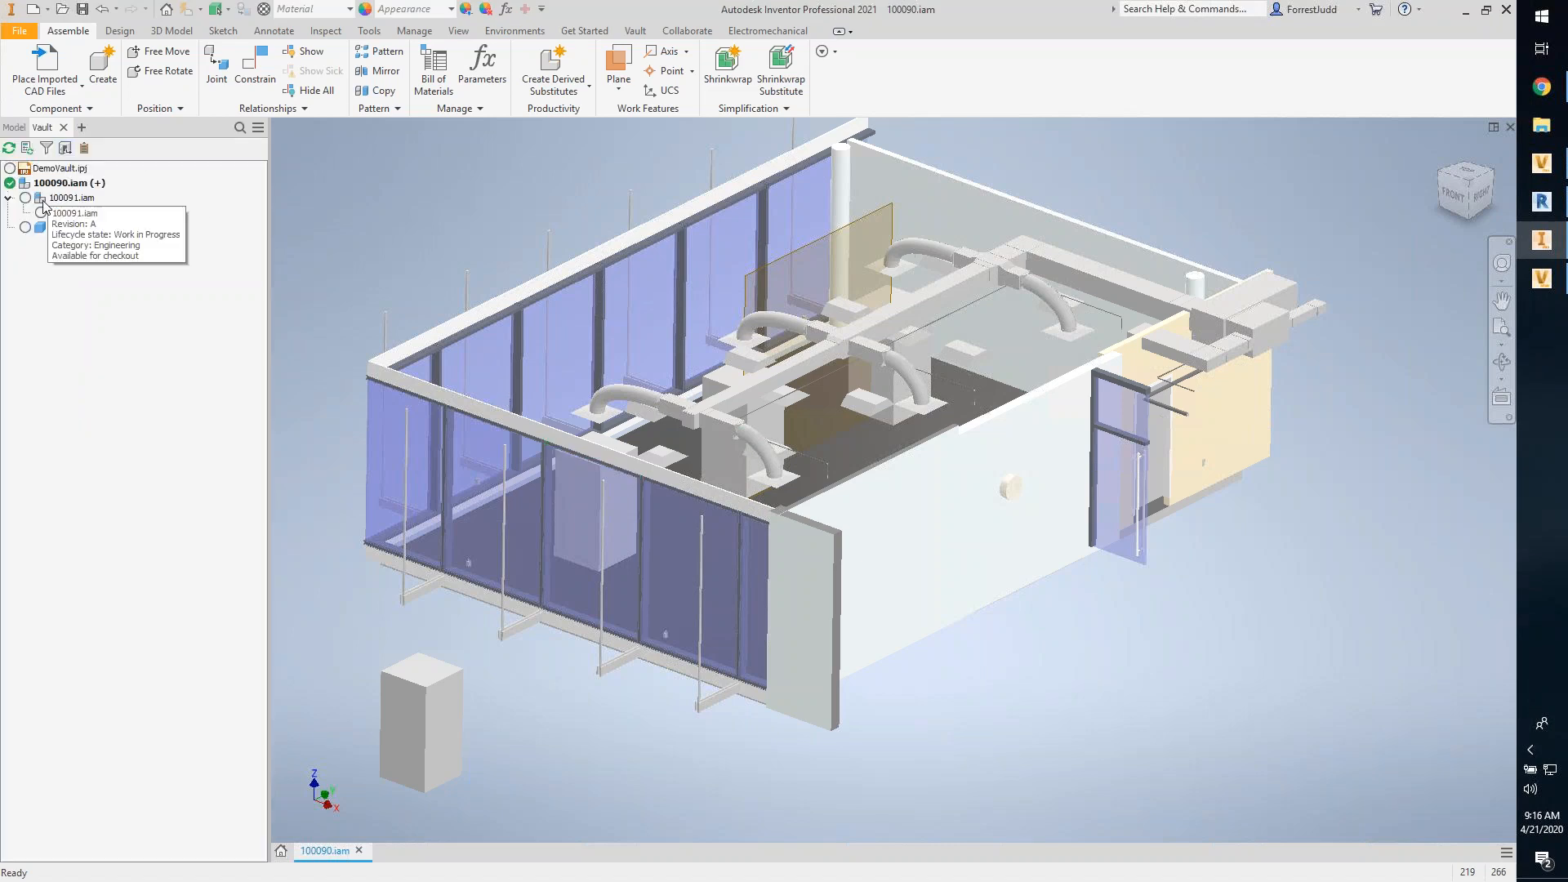
pyautogui.rightClick(61, 184)
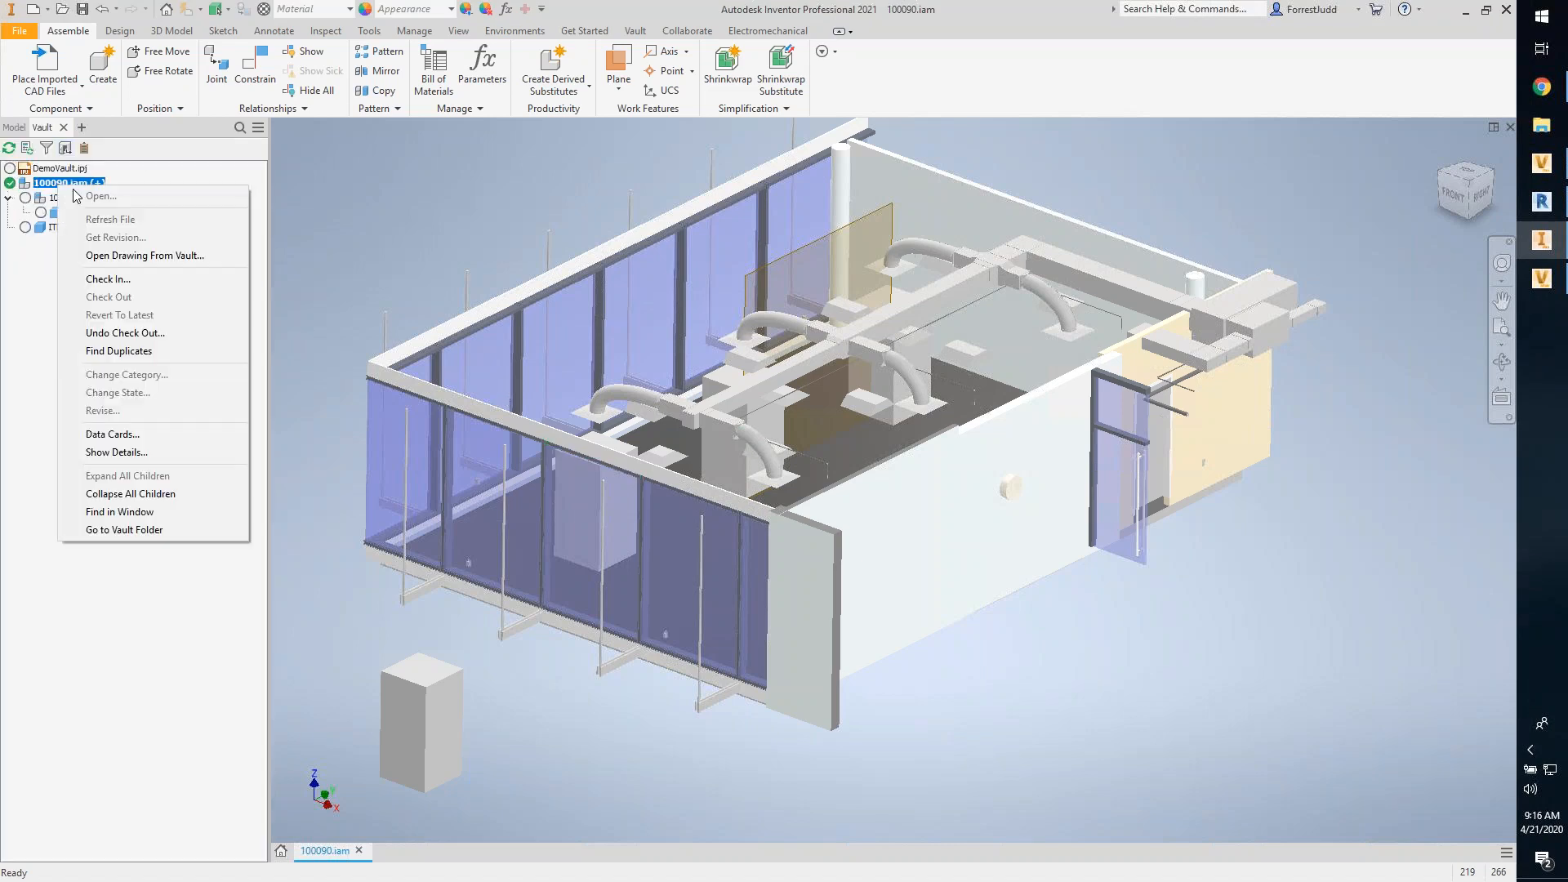
pyautogui.click(108, 280)
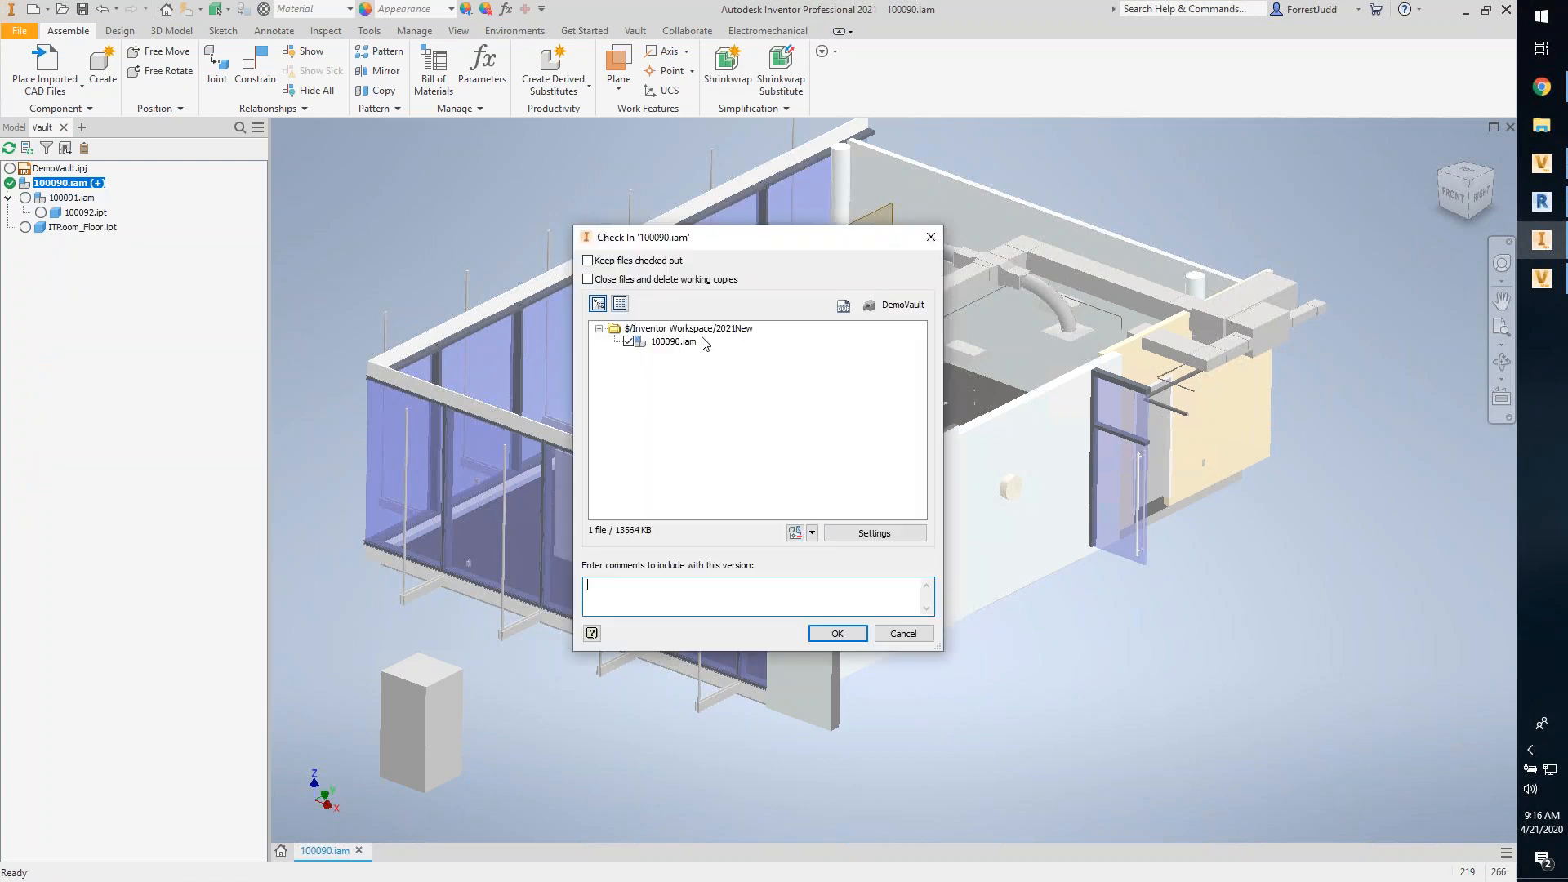
pyautogui.click(837, 634)
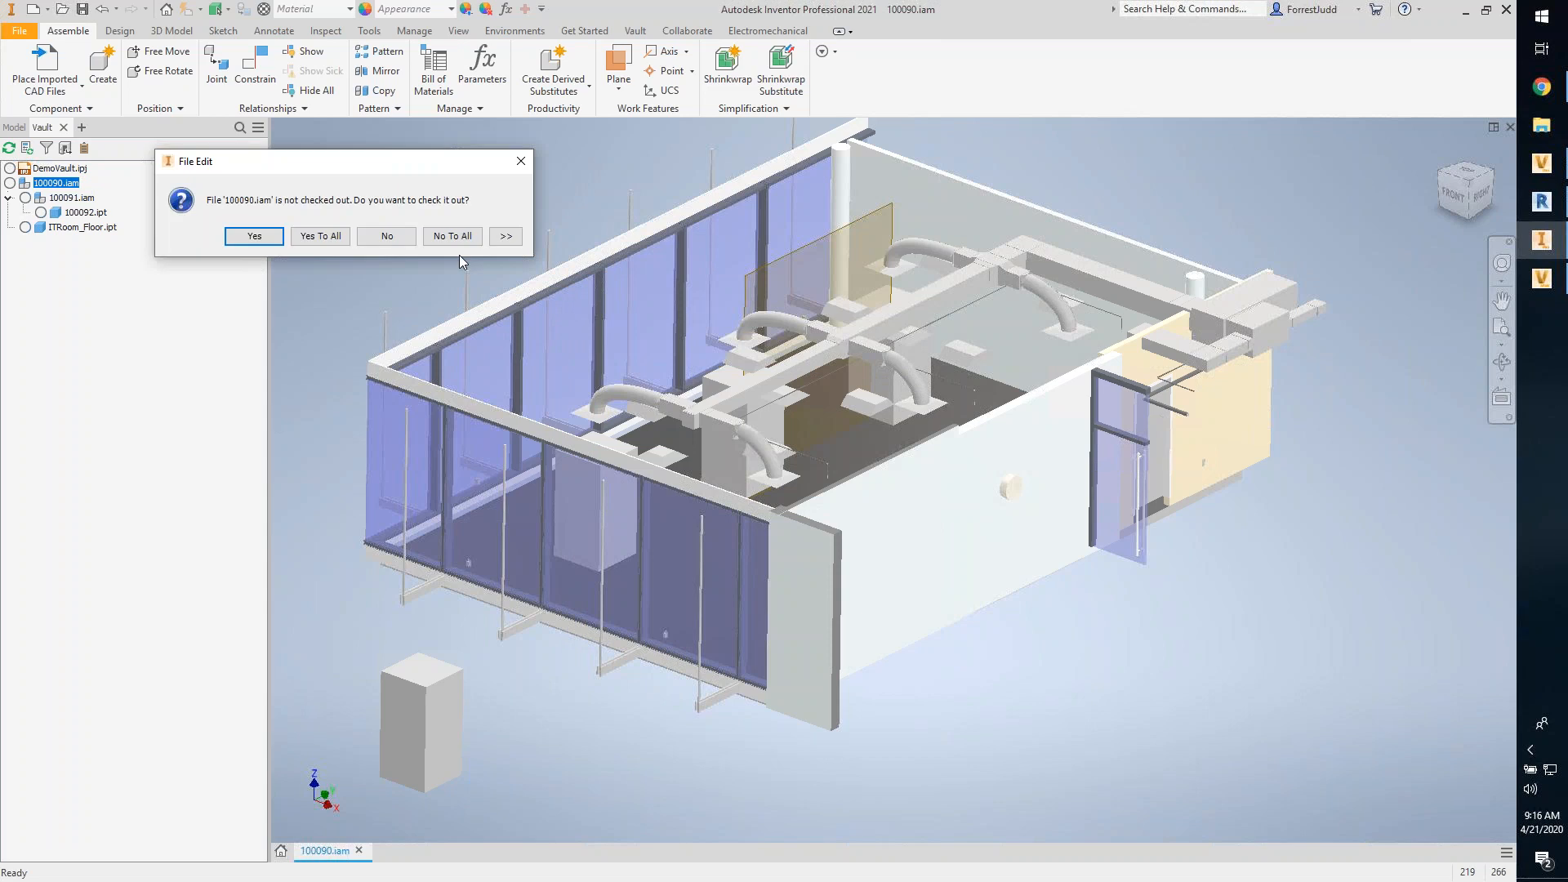
pyautogui.click(387, 236)
pyautogui.moveTo(462, 248); pyautogui.dragTo(585, 290, button='middle')
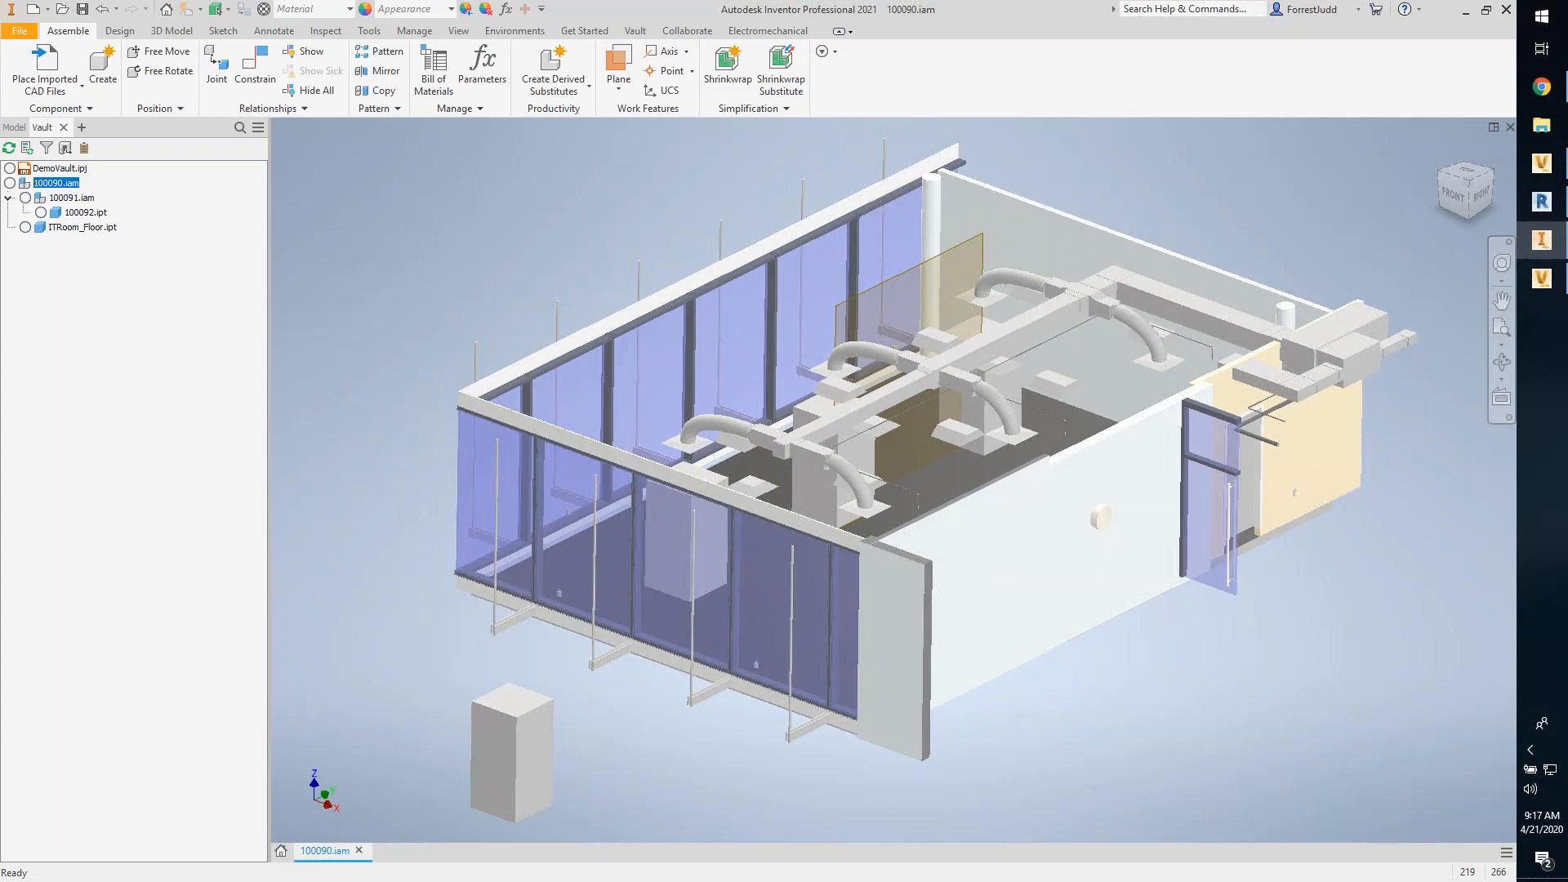
pyautogui.click(50, 92)
pyautogui.click(50, 91)
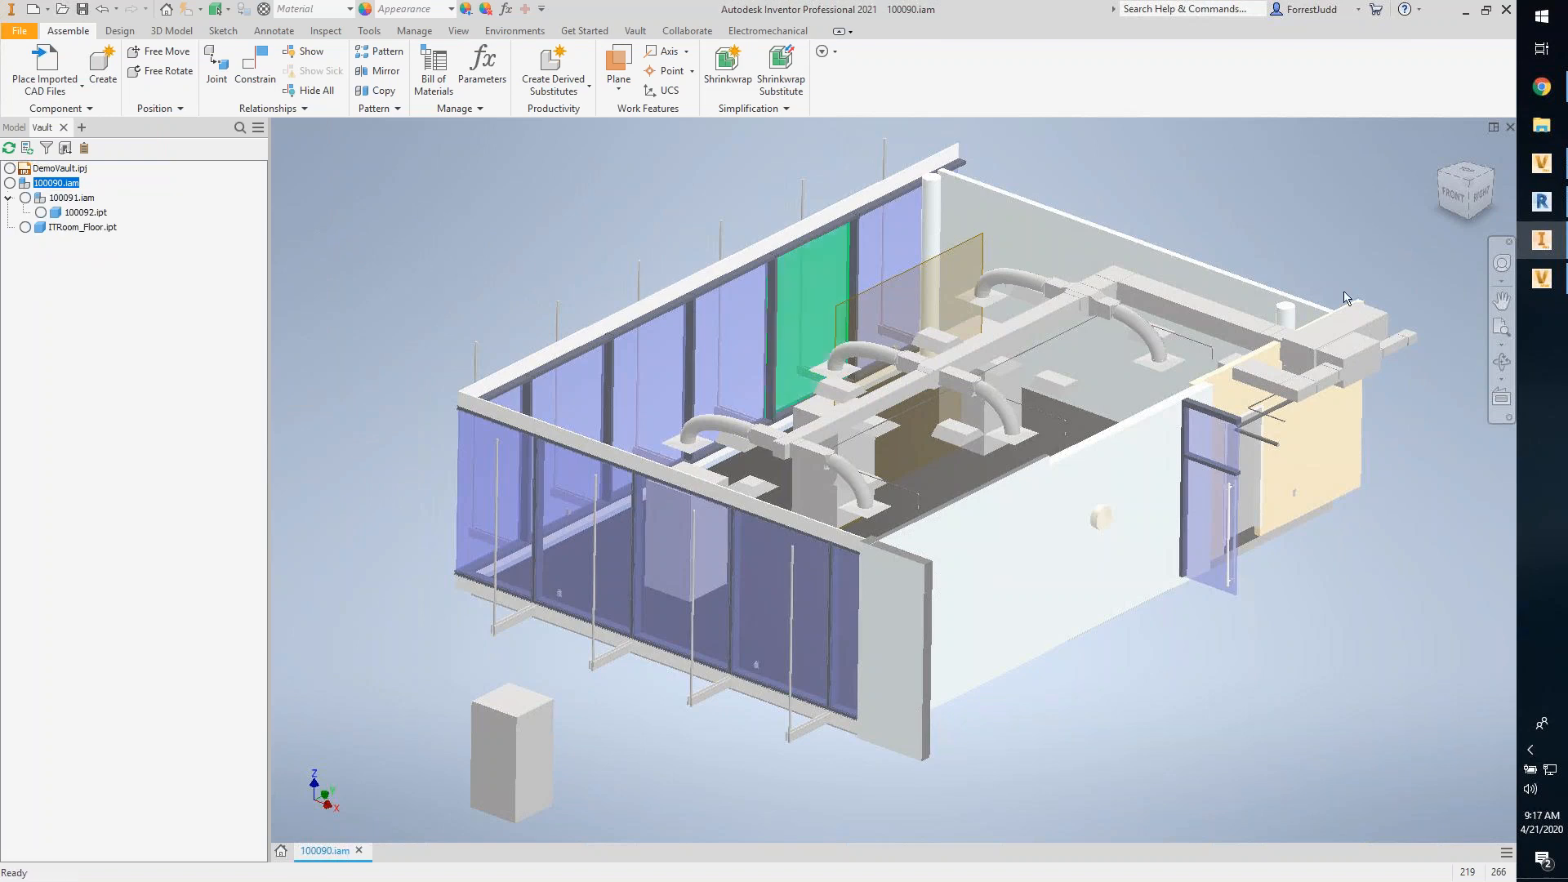
pyautogui.moveTo(1542, 278)
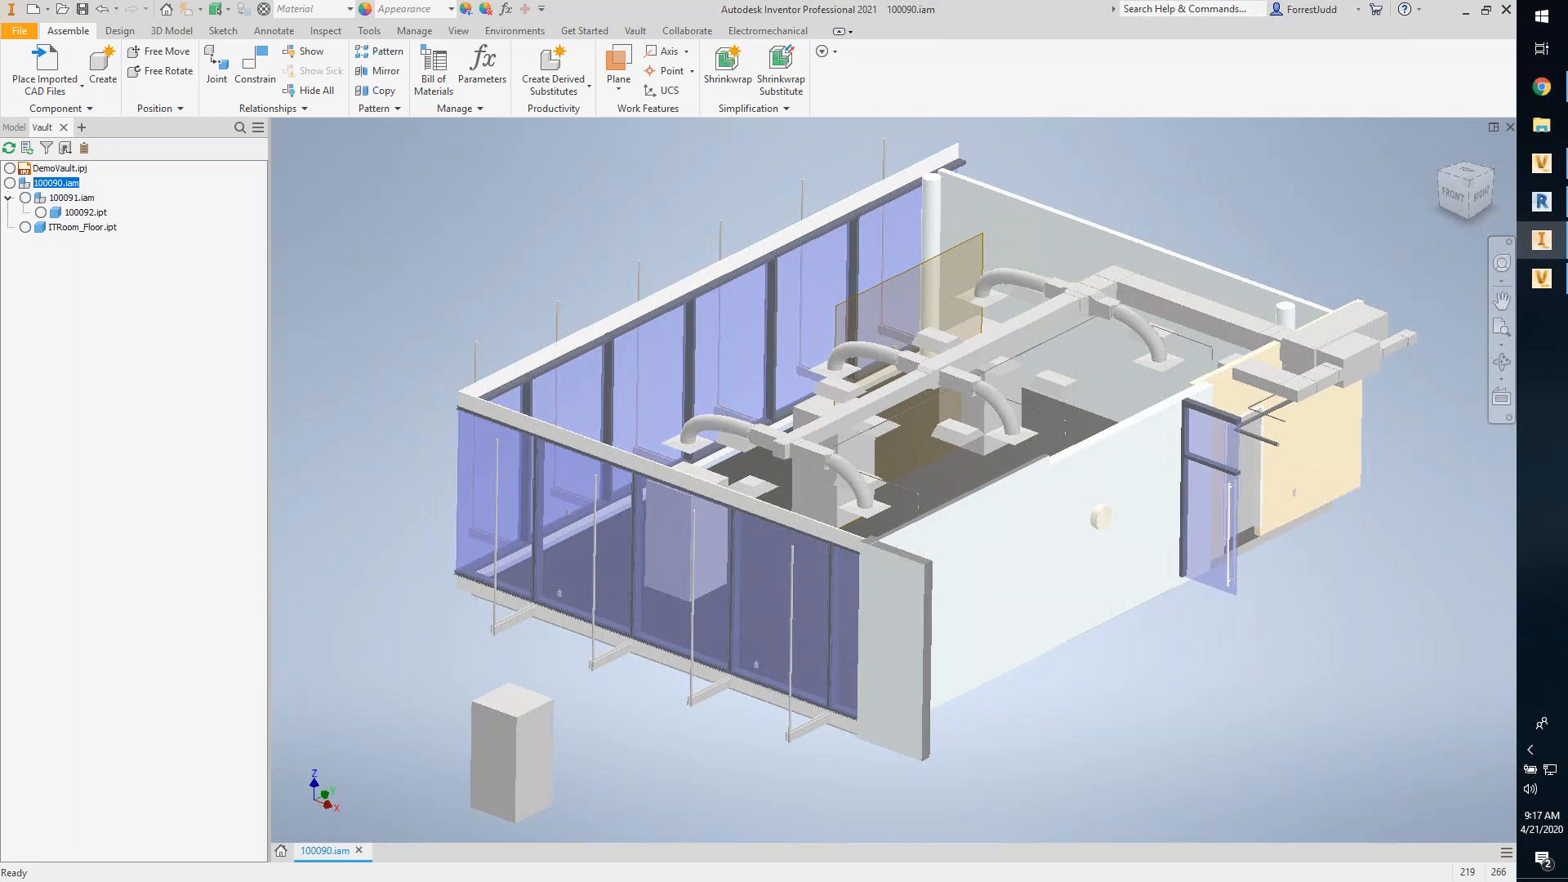
# Step: Switch to Autodesk Vault Professional, leaving the server console minimized, and show the contents of the Project Explorer root
pyautogui.click(1541, 280)
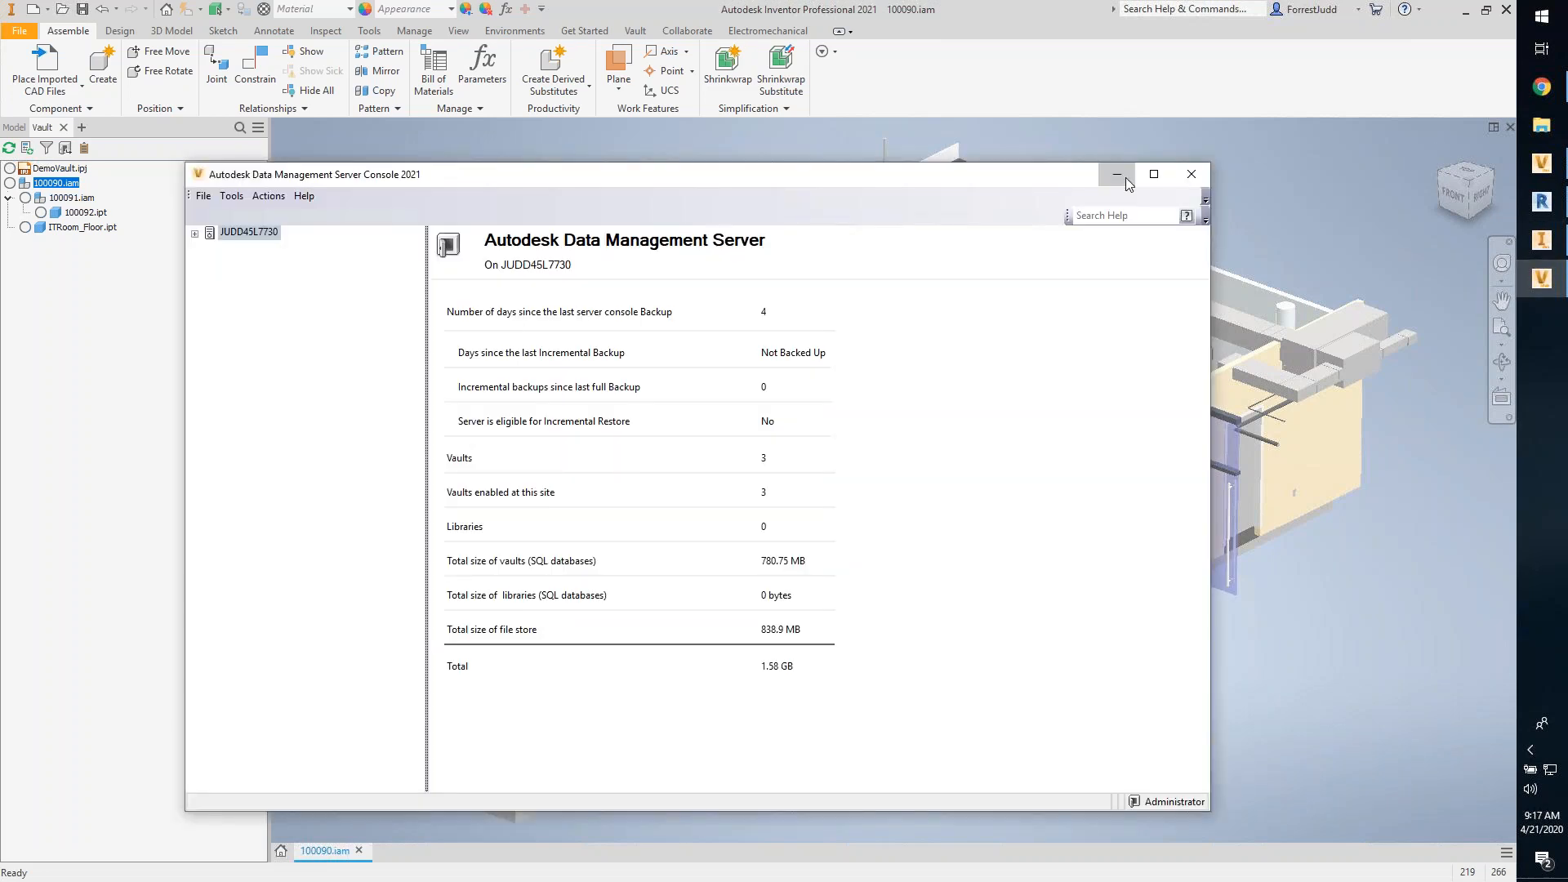
pyautogui.click(1542, 279)
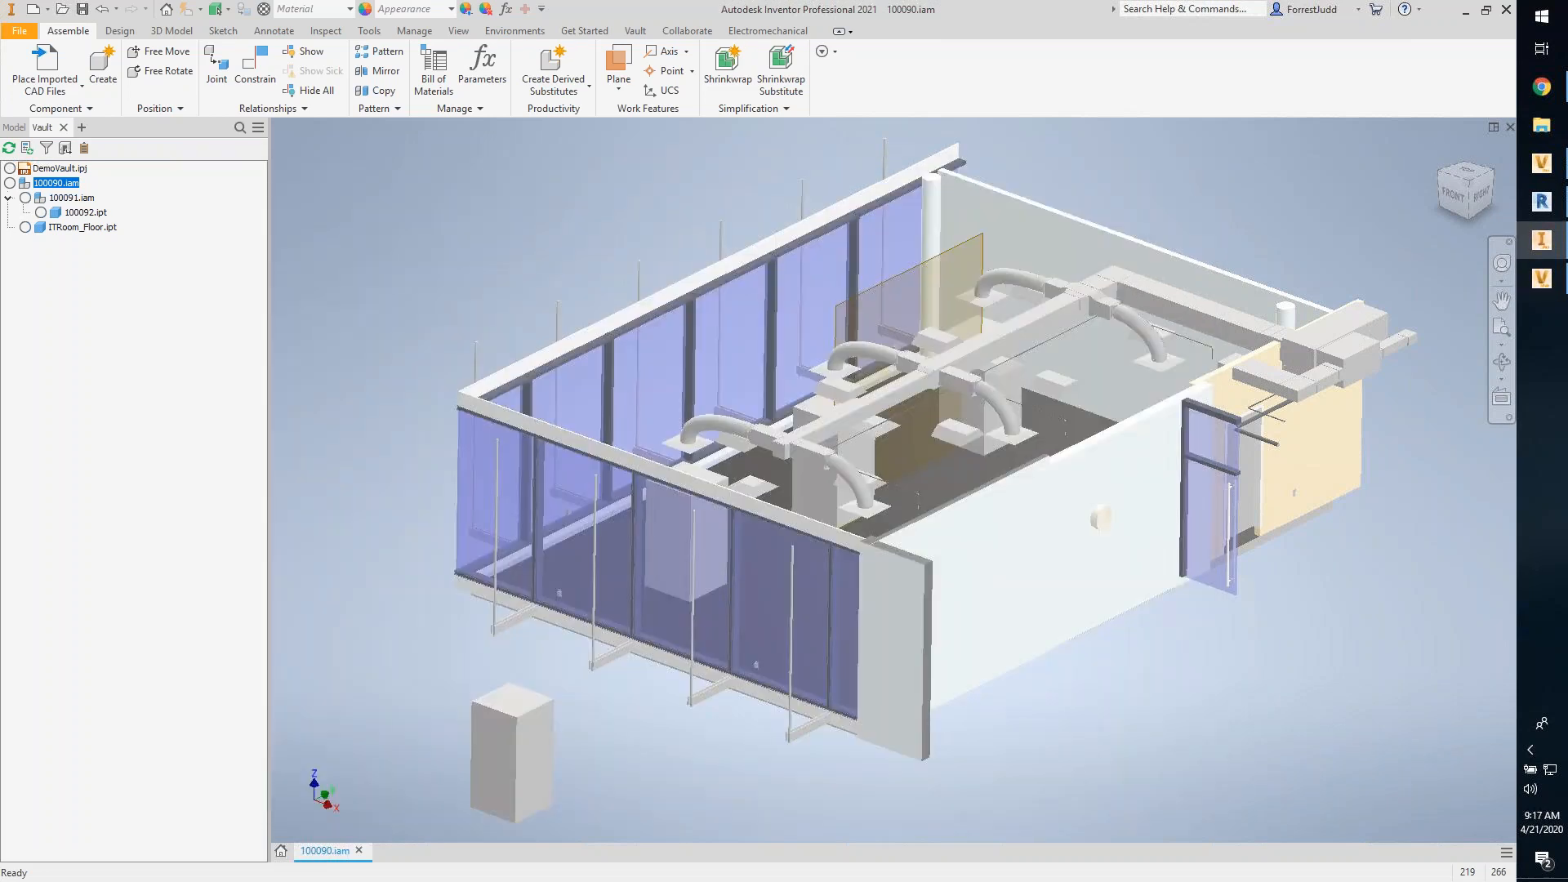
pyautogui.click(1541, 163)
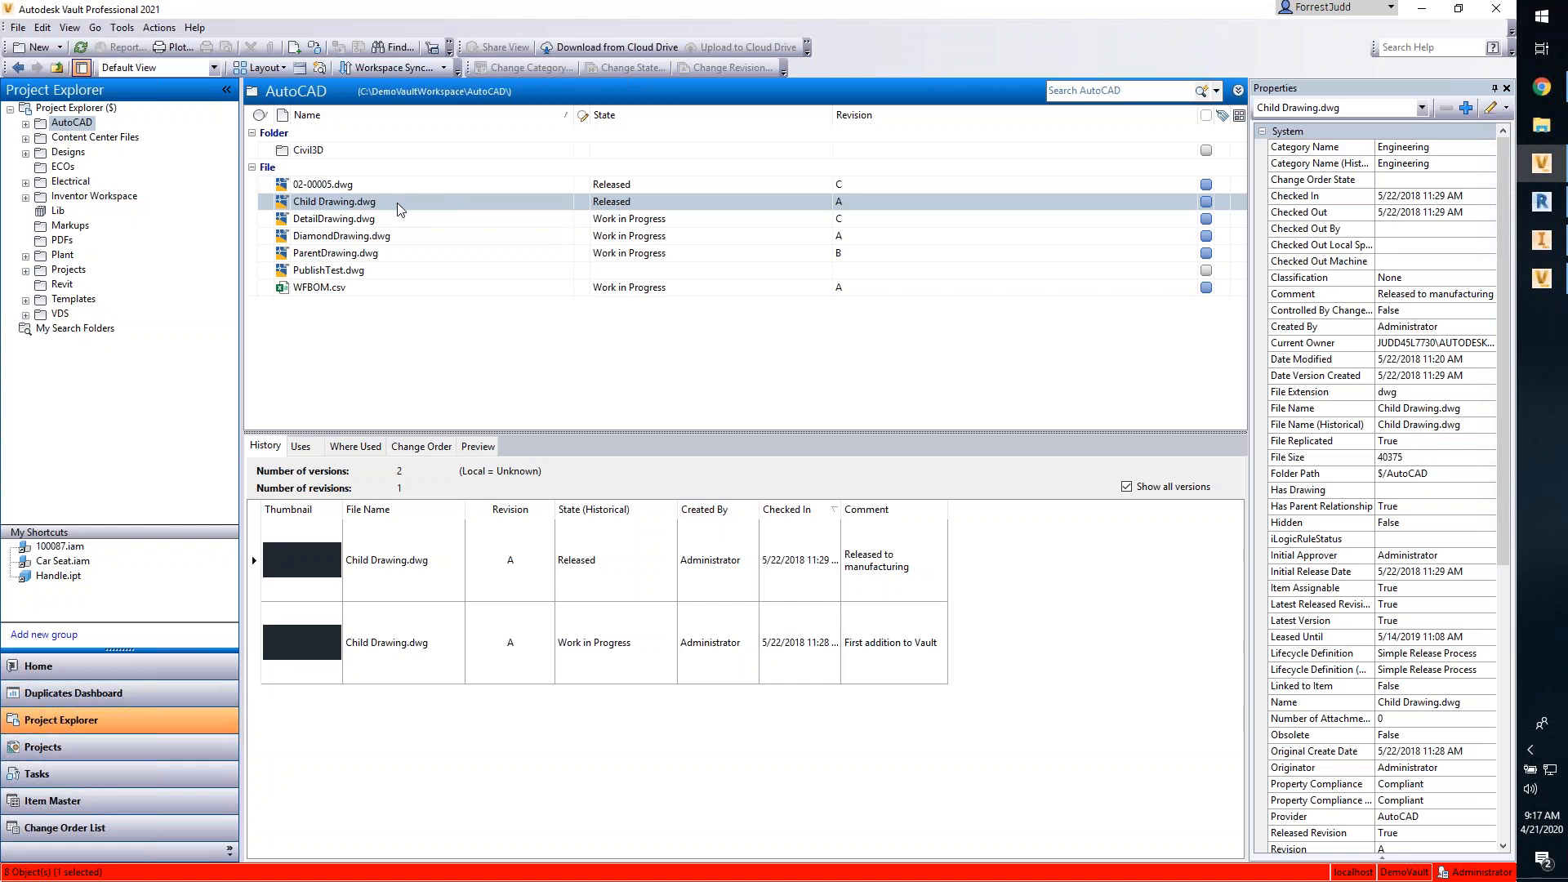
pyautogui.click(75, 108)
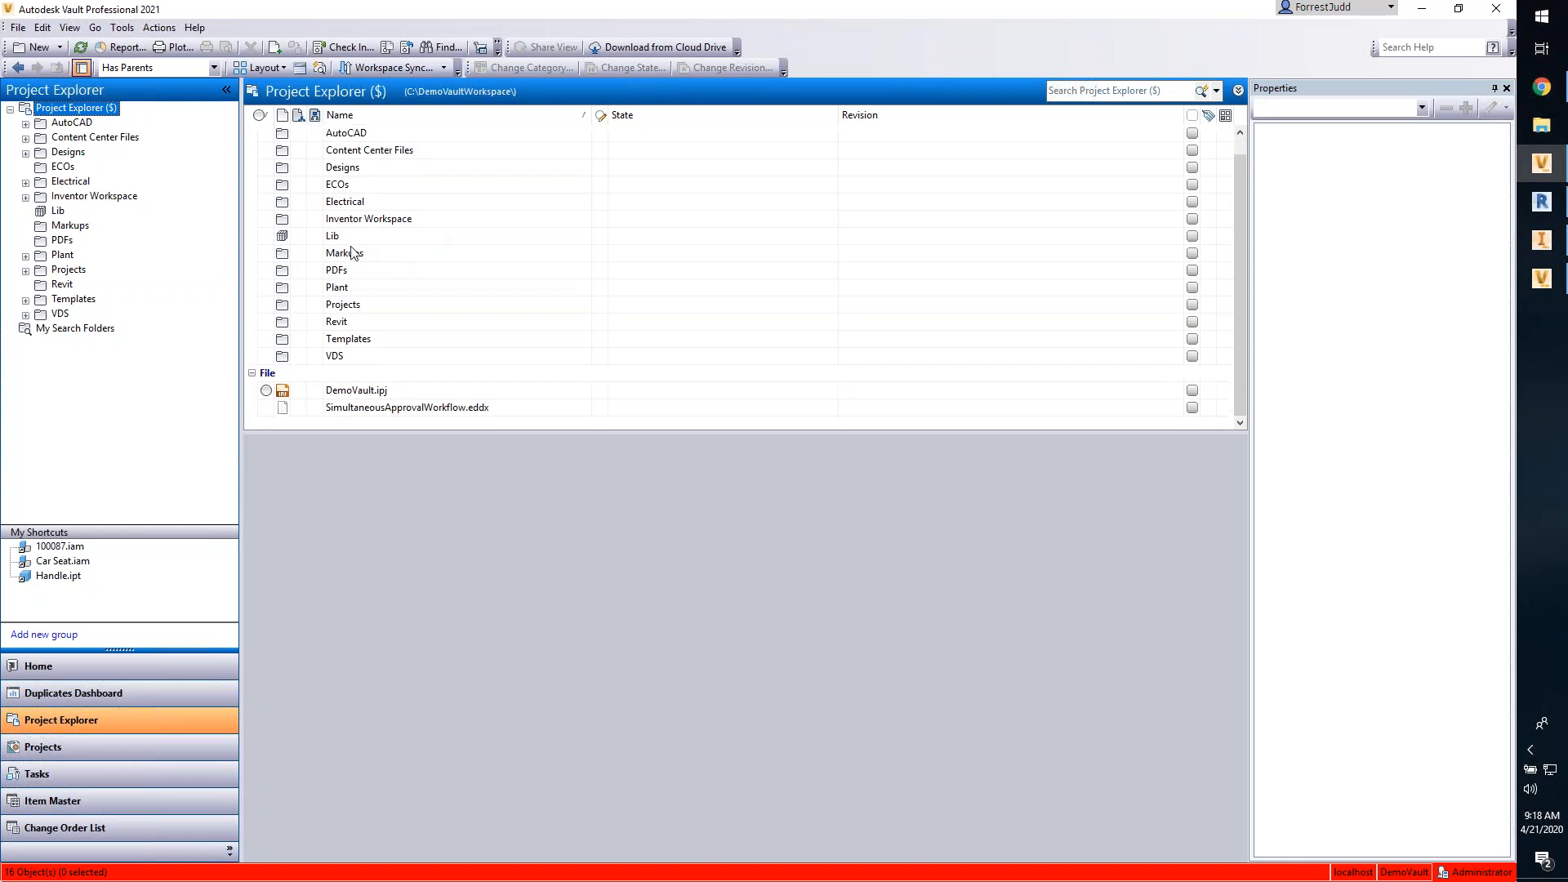
# Step: Search the Inventor Workspace folder for *.ipt and select 100039.ipt to check its history and properties
pyautogui.click(70, 123)
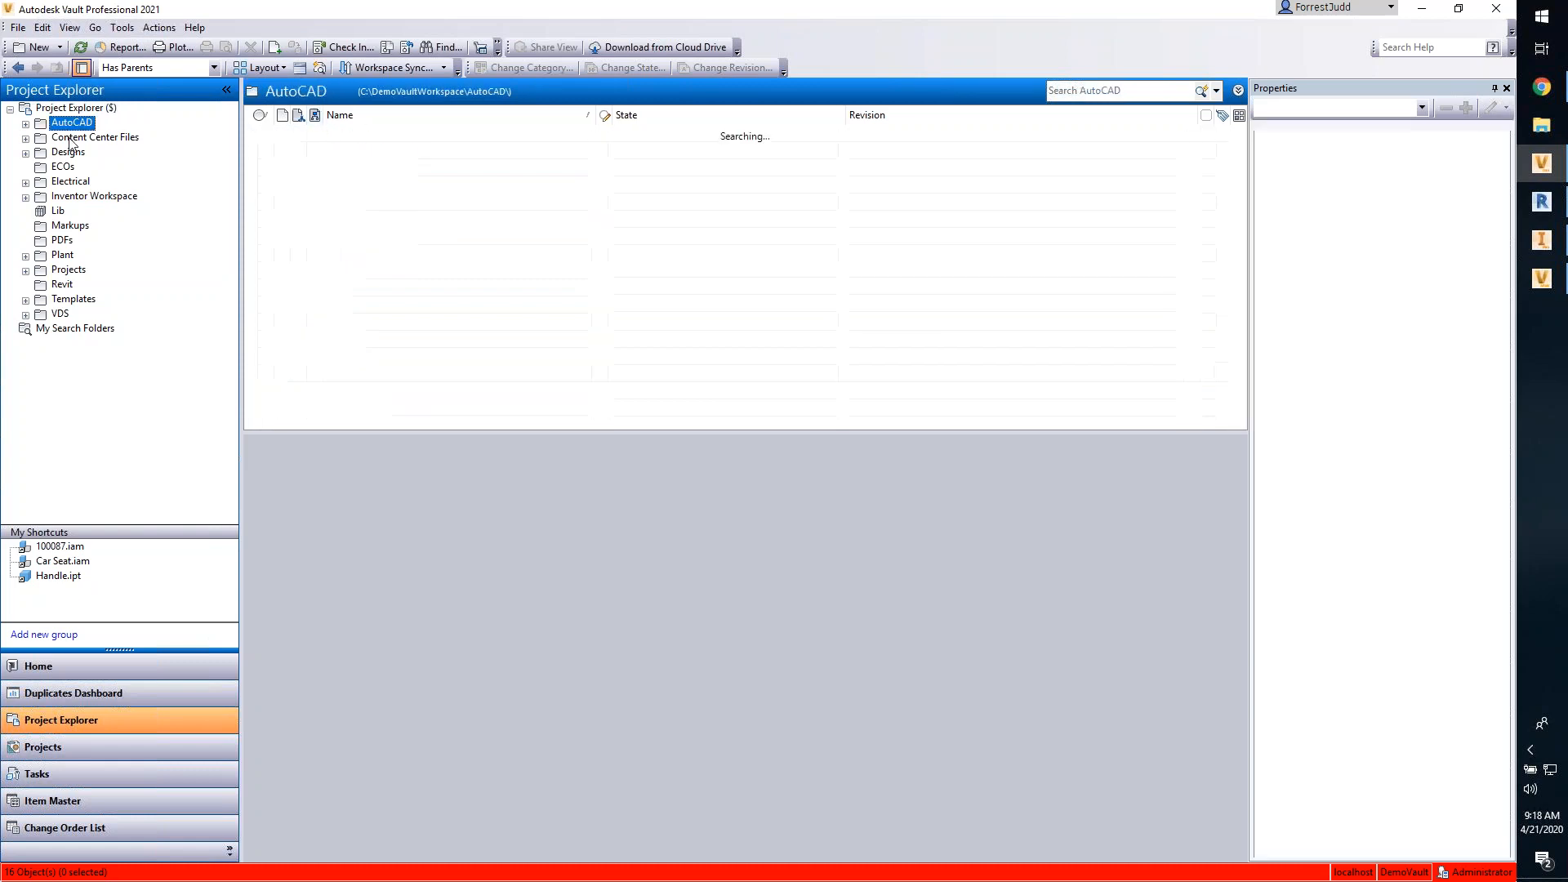
pyautogui.click(70, 138)
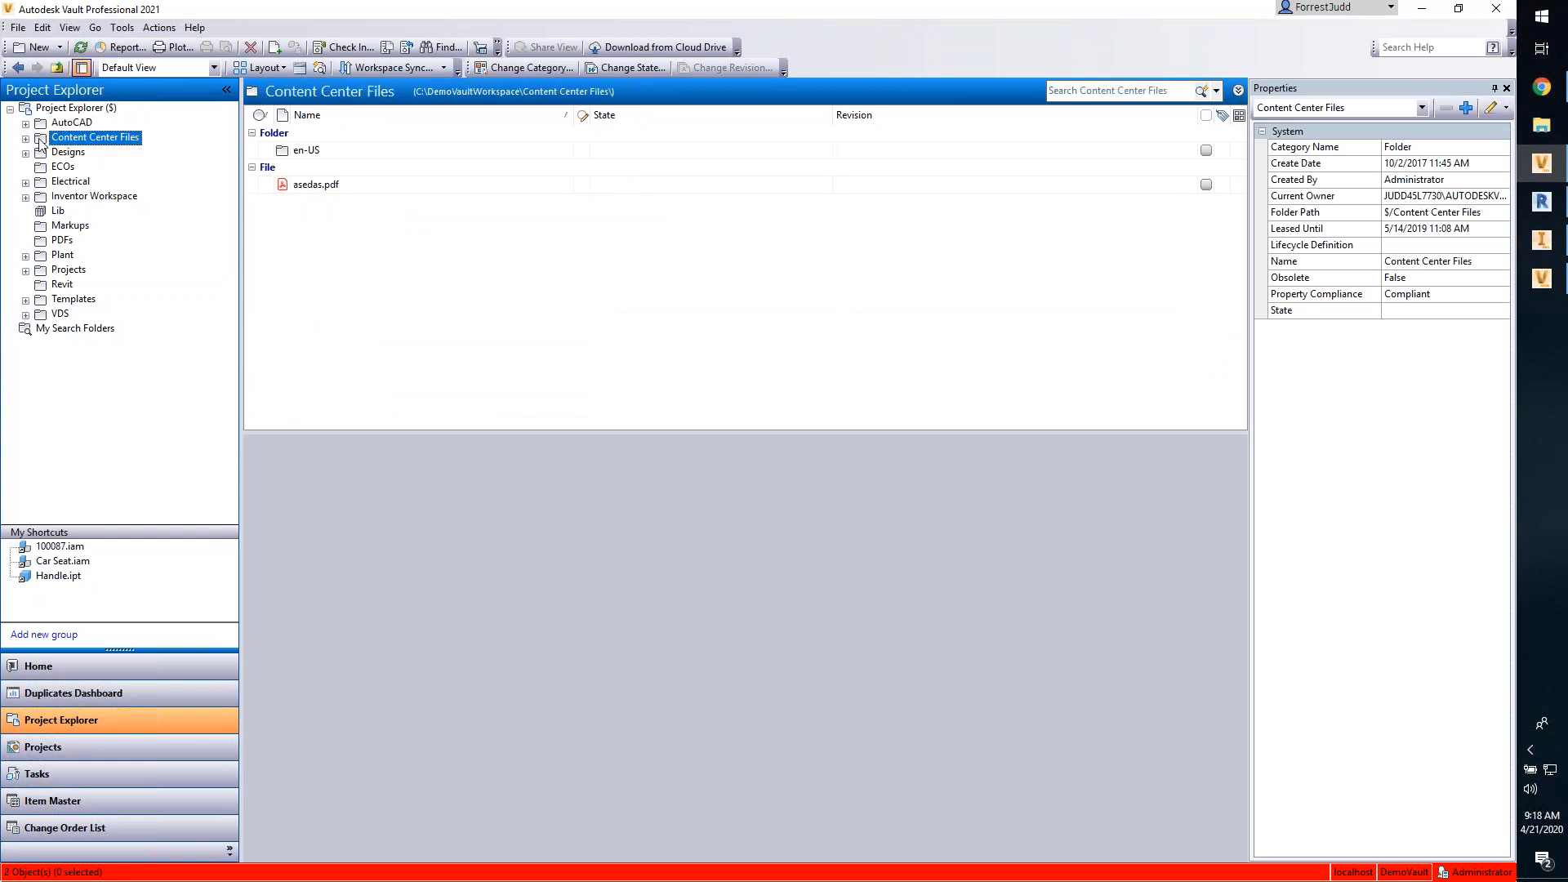
pyautogui.click(25, 197)
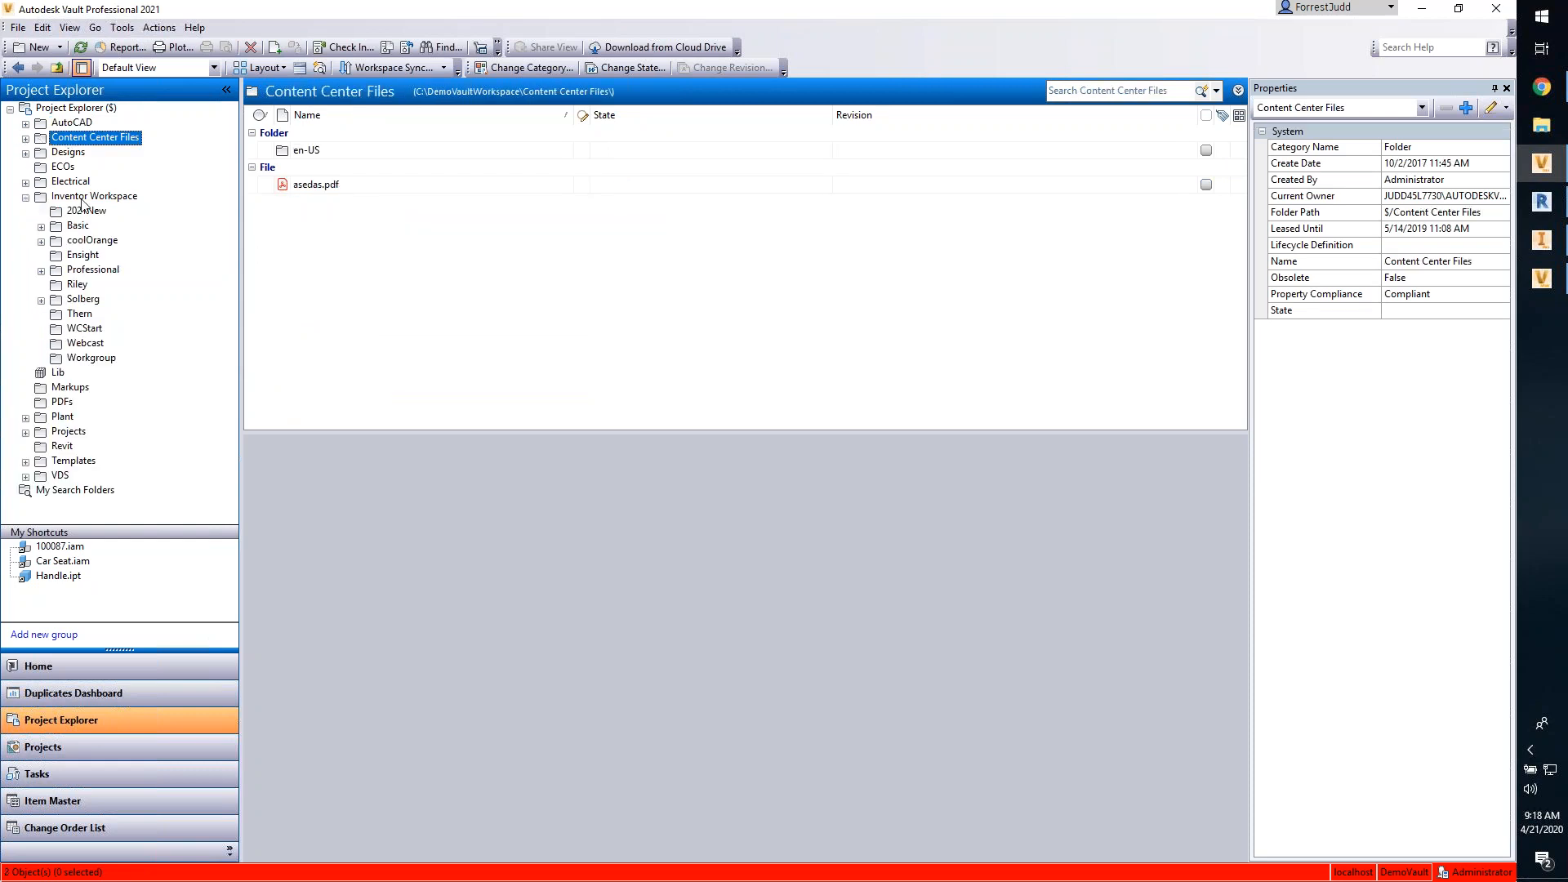
pyautogui.click(78, 198)
pyautogui.click(1118, 91)
pyautogui.write('*.ipt')
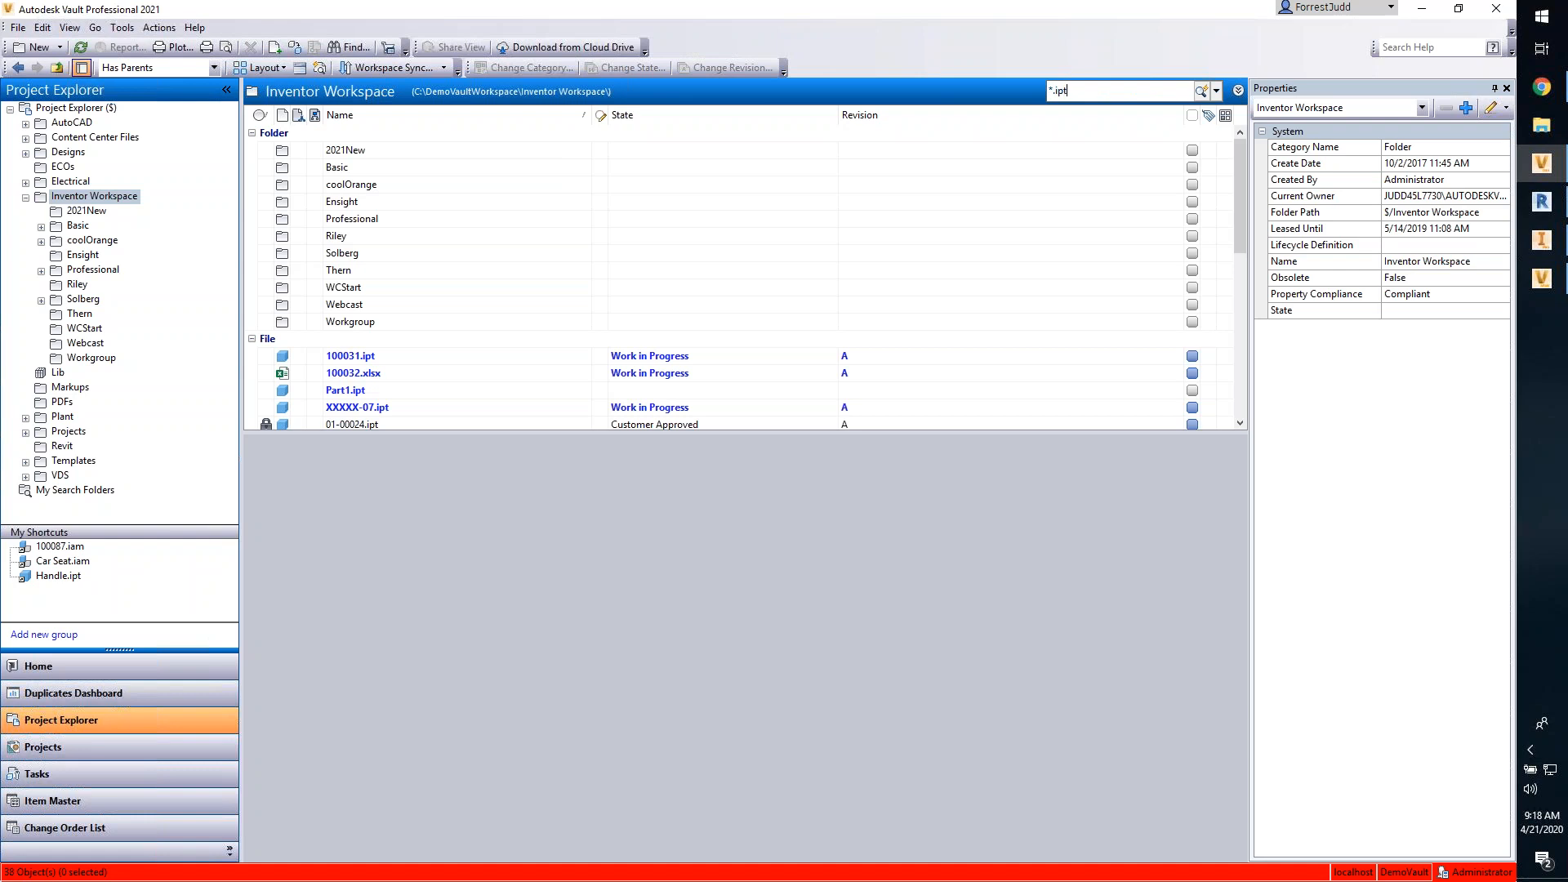
pyautogui.press('Return')
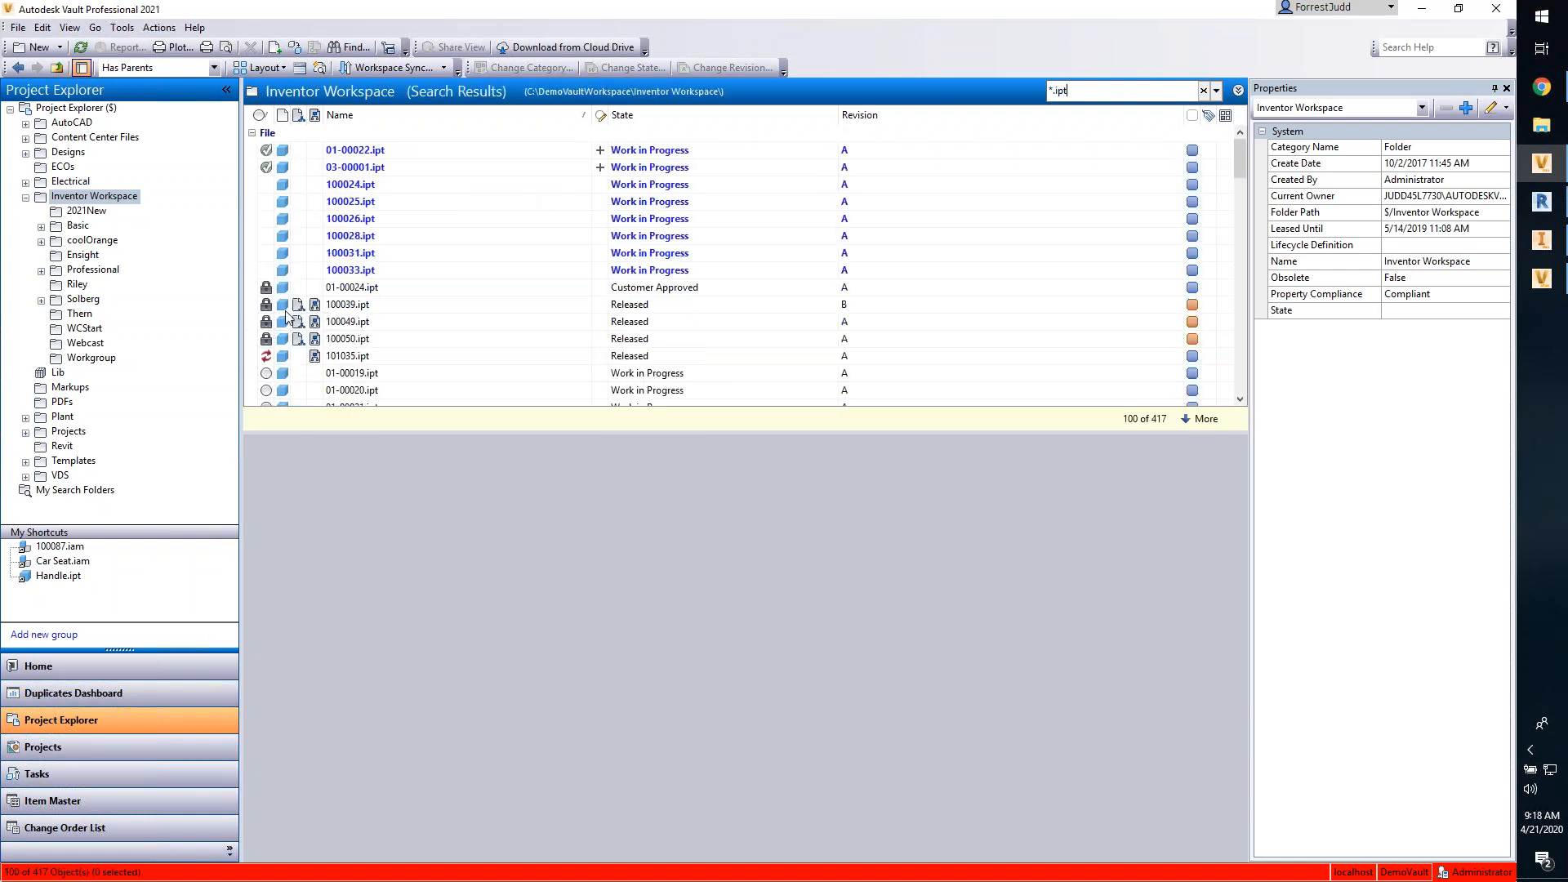
pyautogui.click(341, 307)
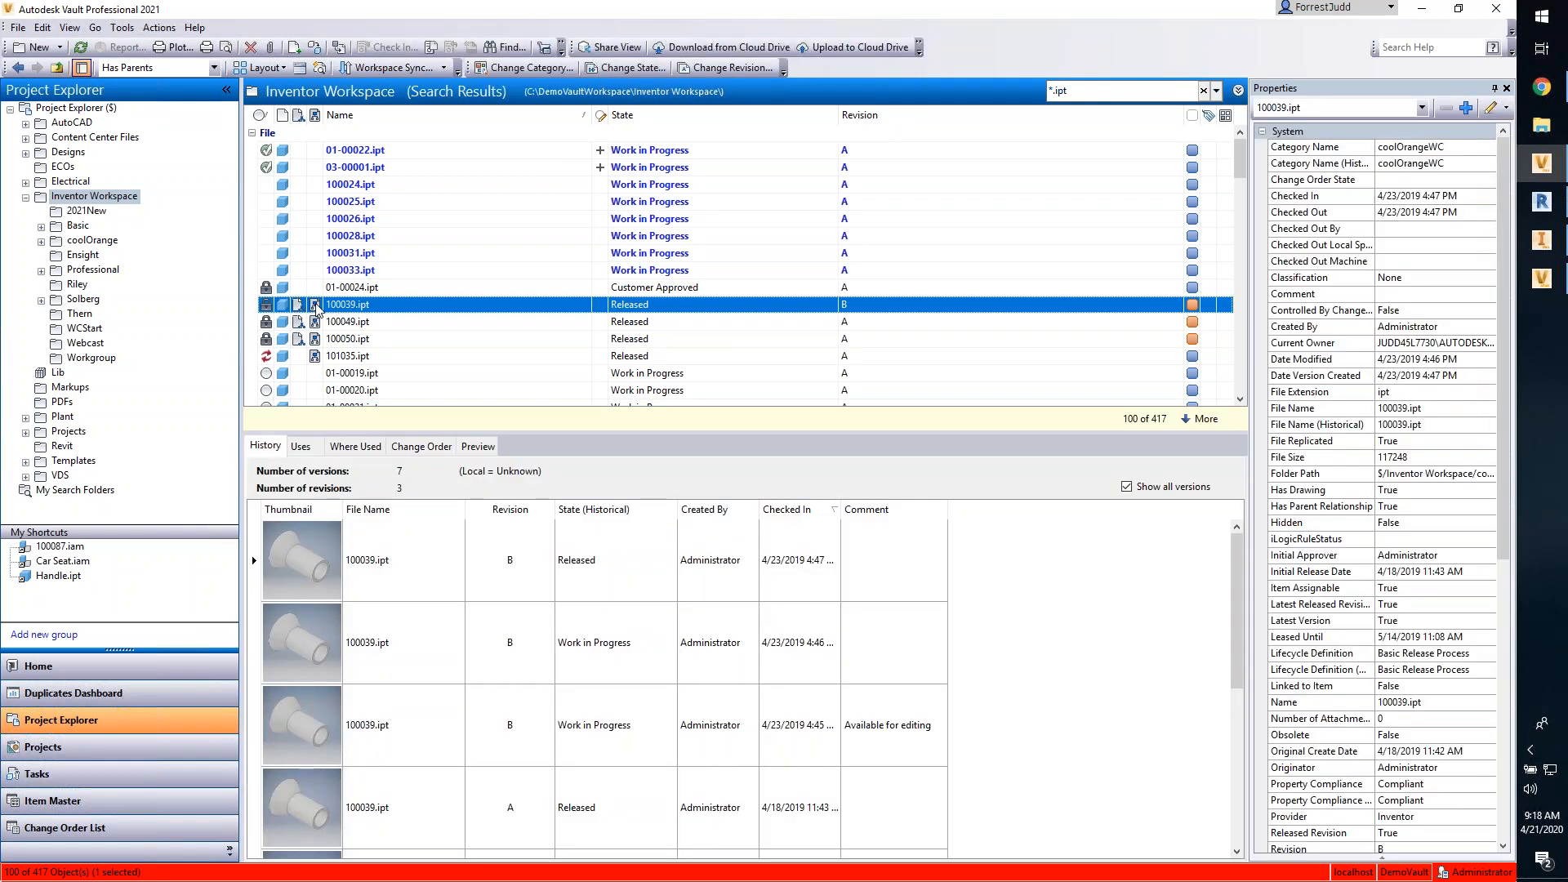
pyautogui.scroll(-4, 317, 309)
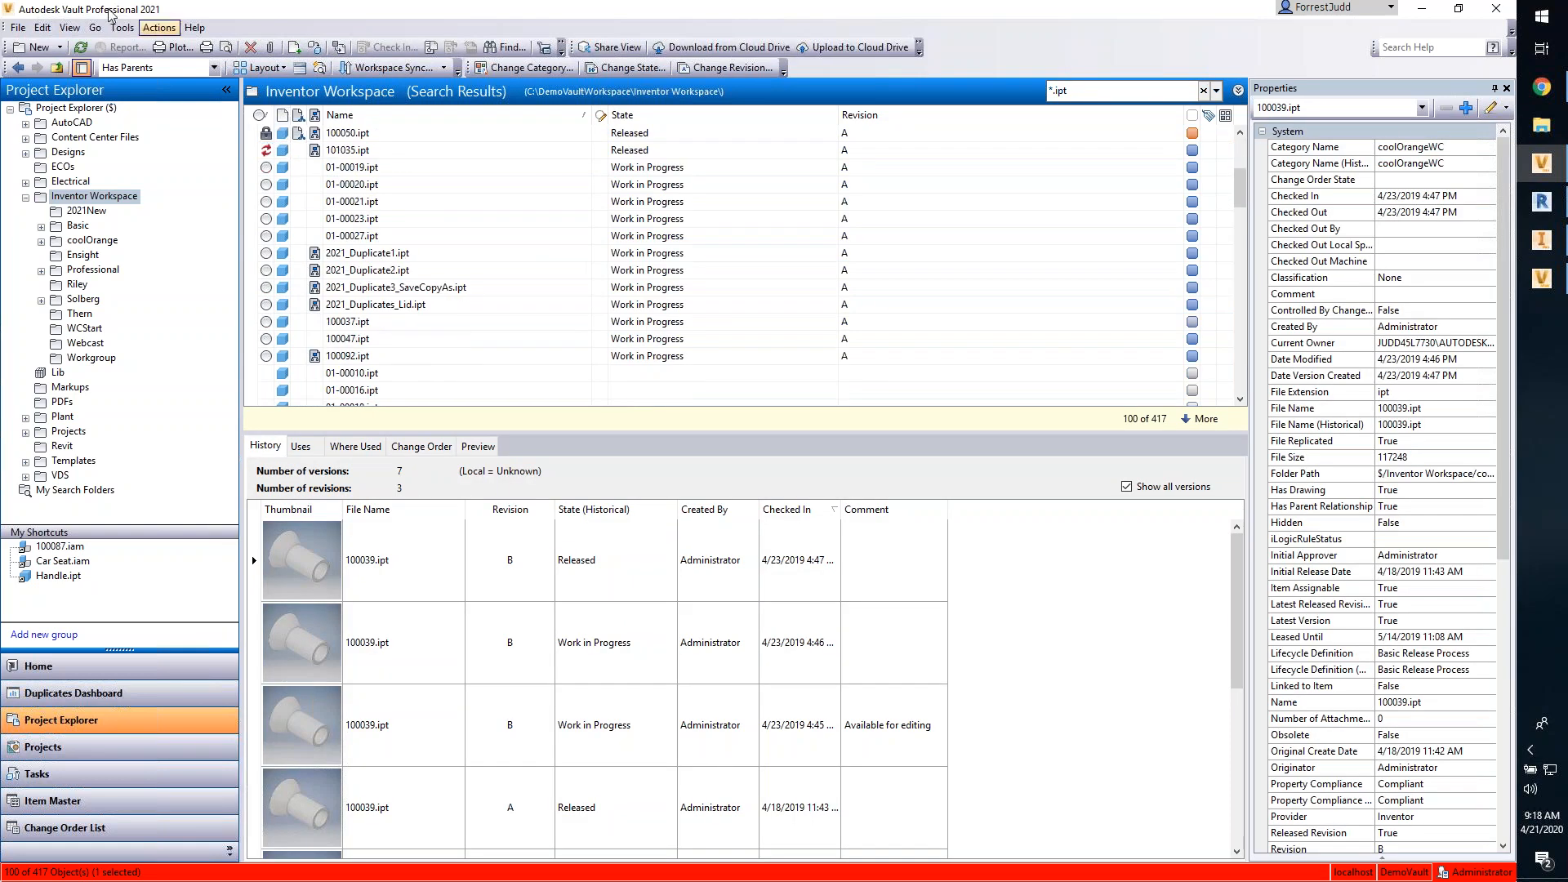
# Step: Start an advanced Find and add the criterion Has Parent Relationship is false
pyautogui.click(126, 30)
pyautogui.click(143, 46)
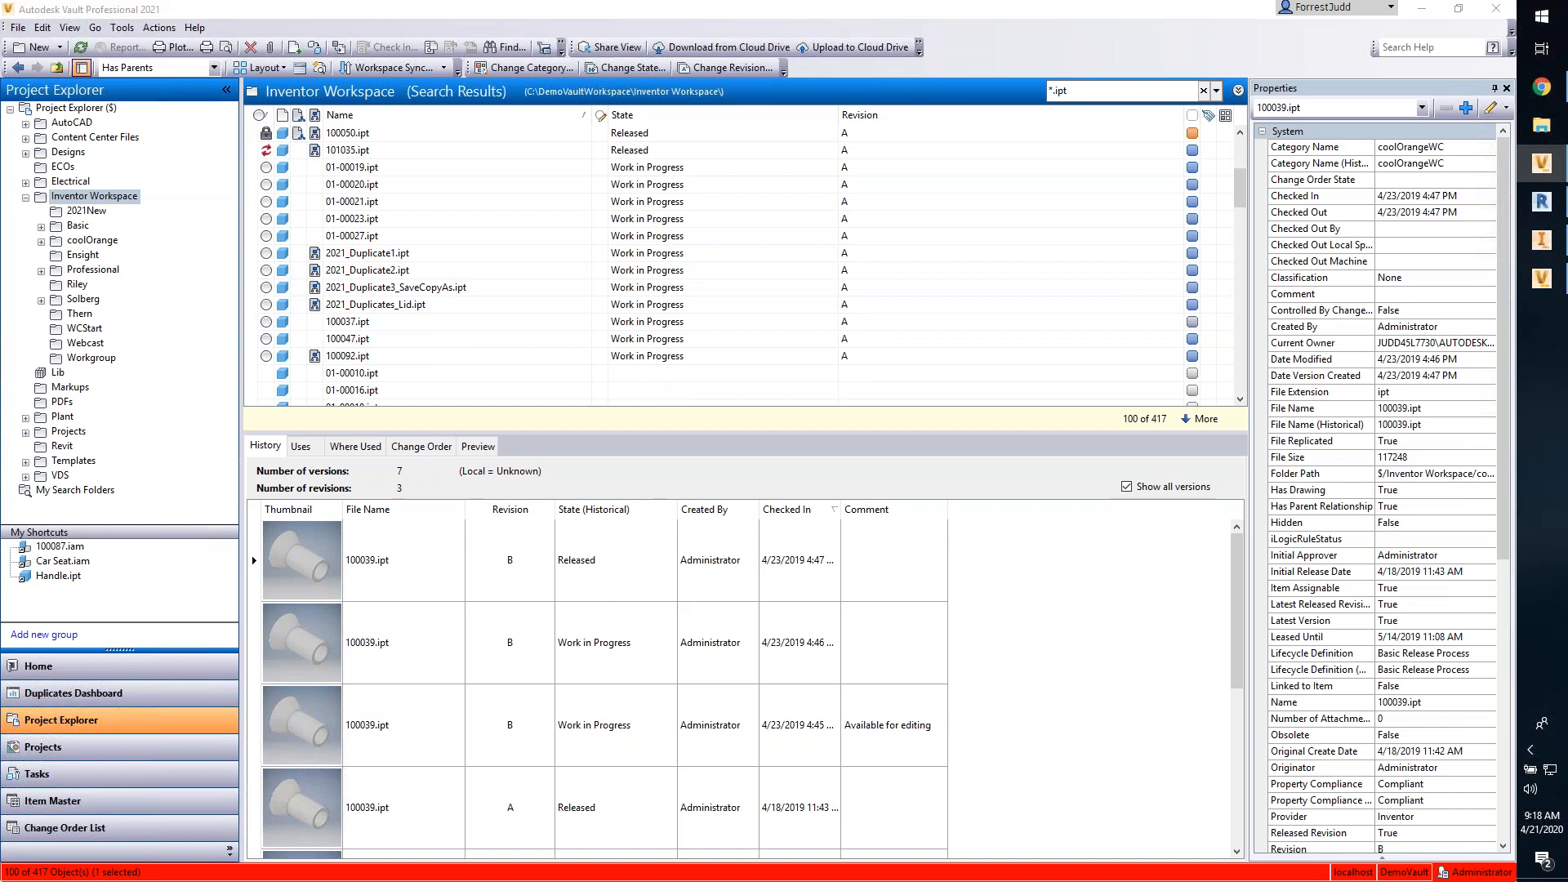
pyautogui.click(376, 260)
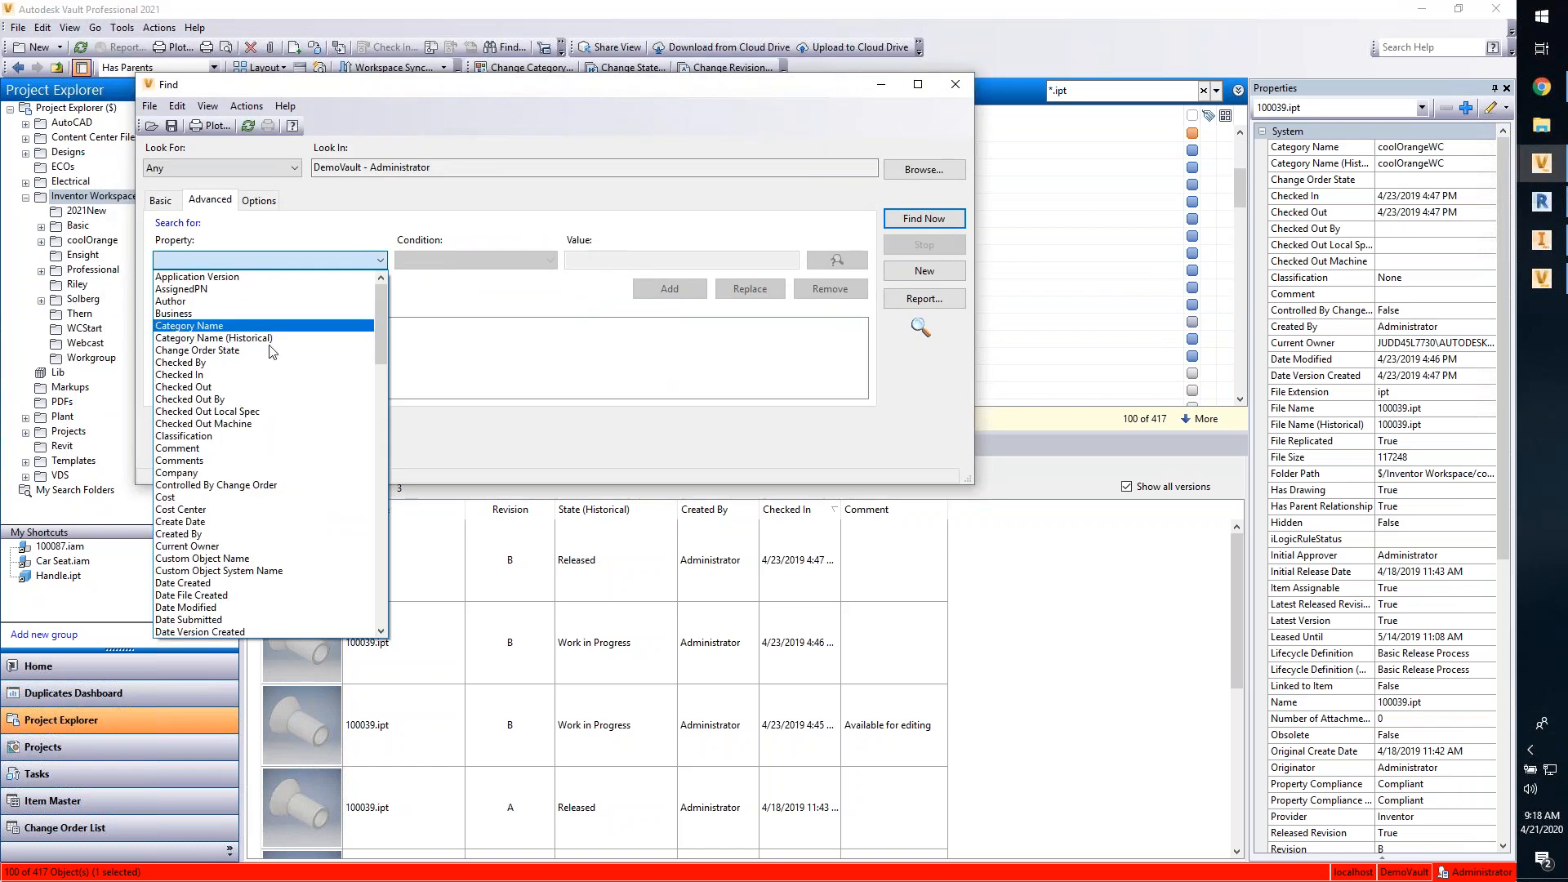
pyautogui.moveTo(383, 311); pyautogui.dragTo(379, 382)
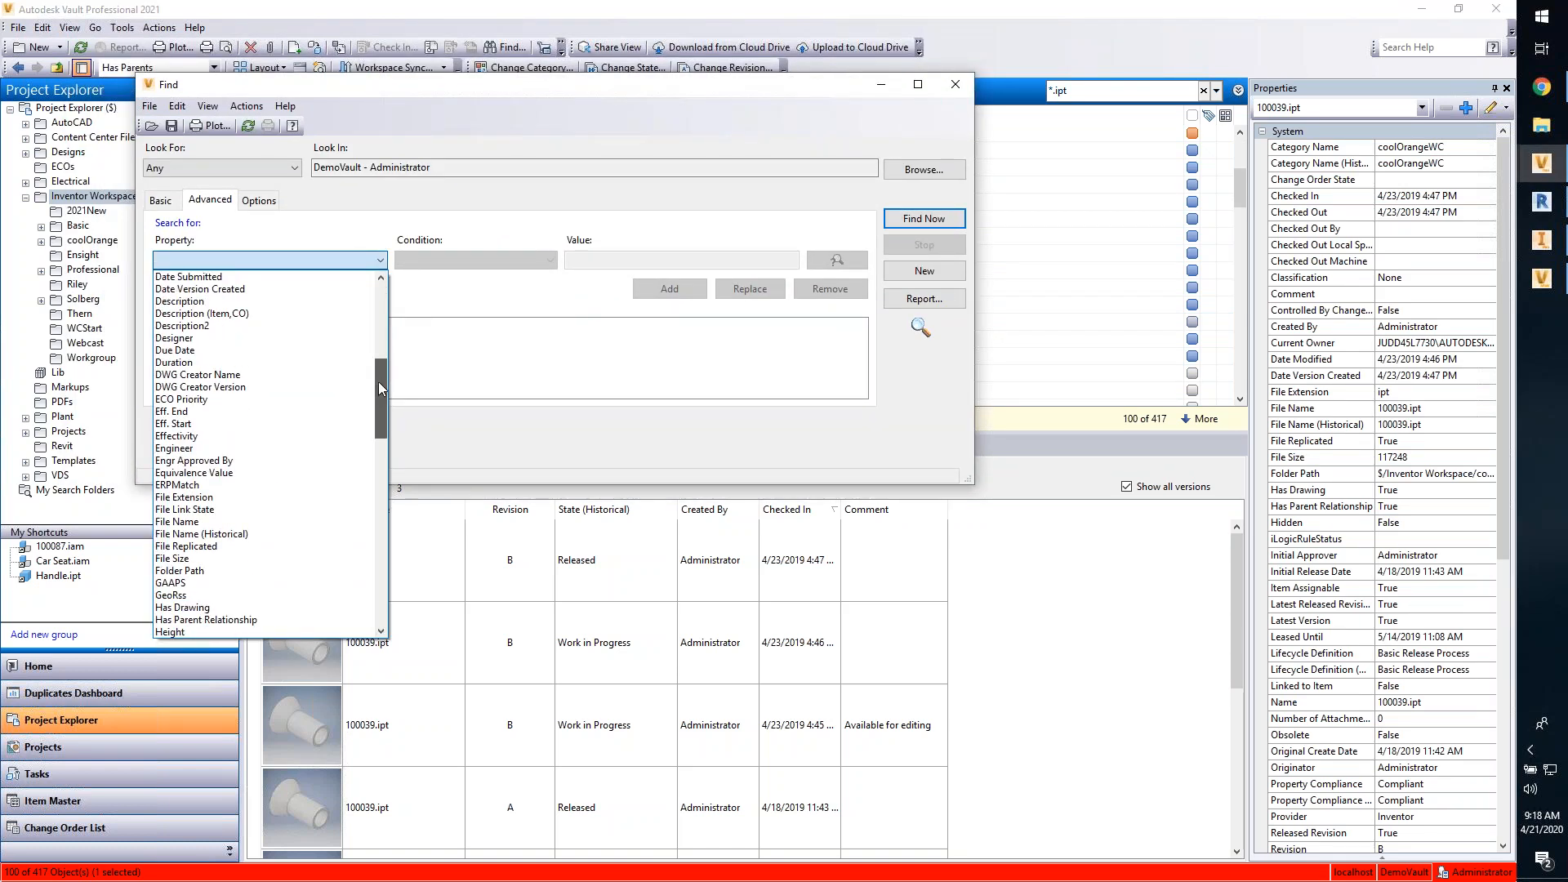
pyautogui.scroll(-1, 379, 380)
pyautogui.click(205, 583)
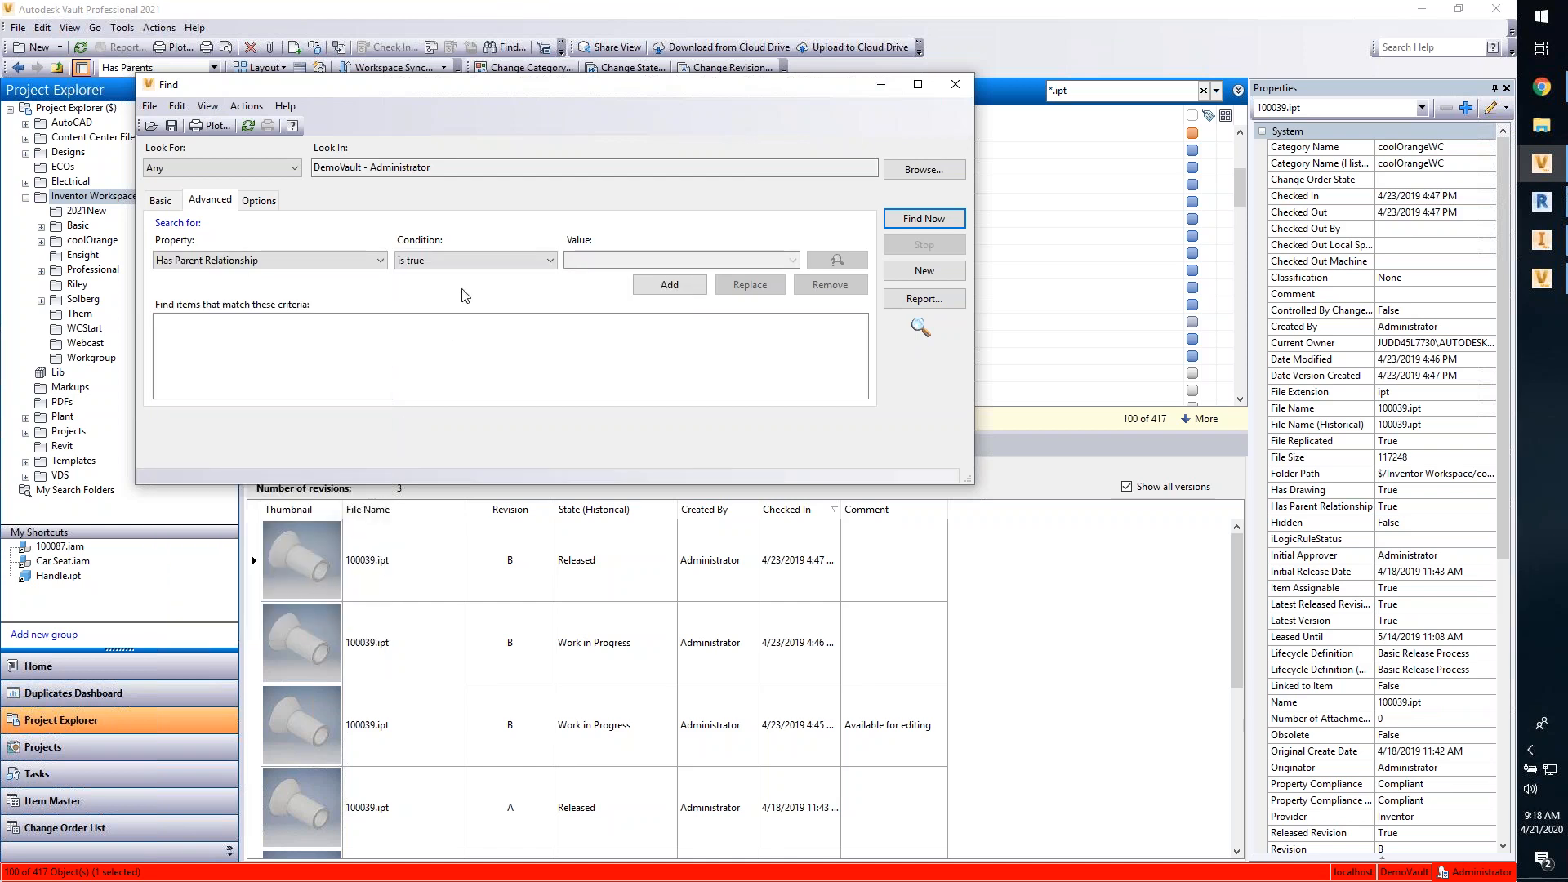
pyautogui.click(466, 261)
pyautogui.click(441, 287)
pyautogui.click(669, 285)
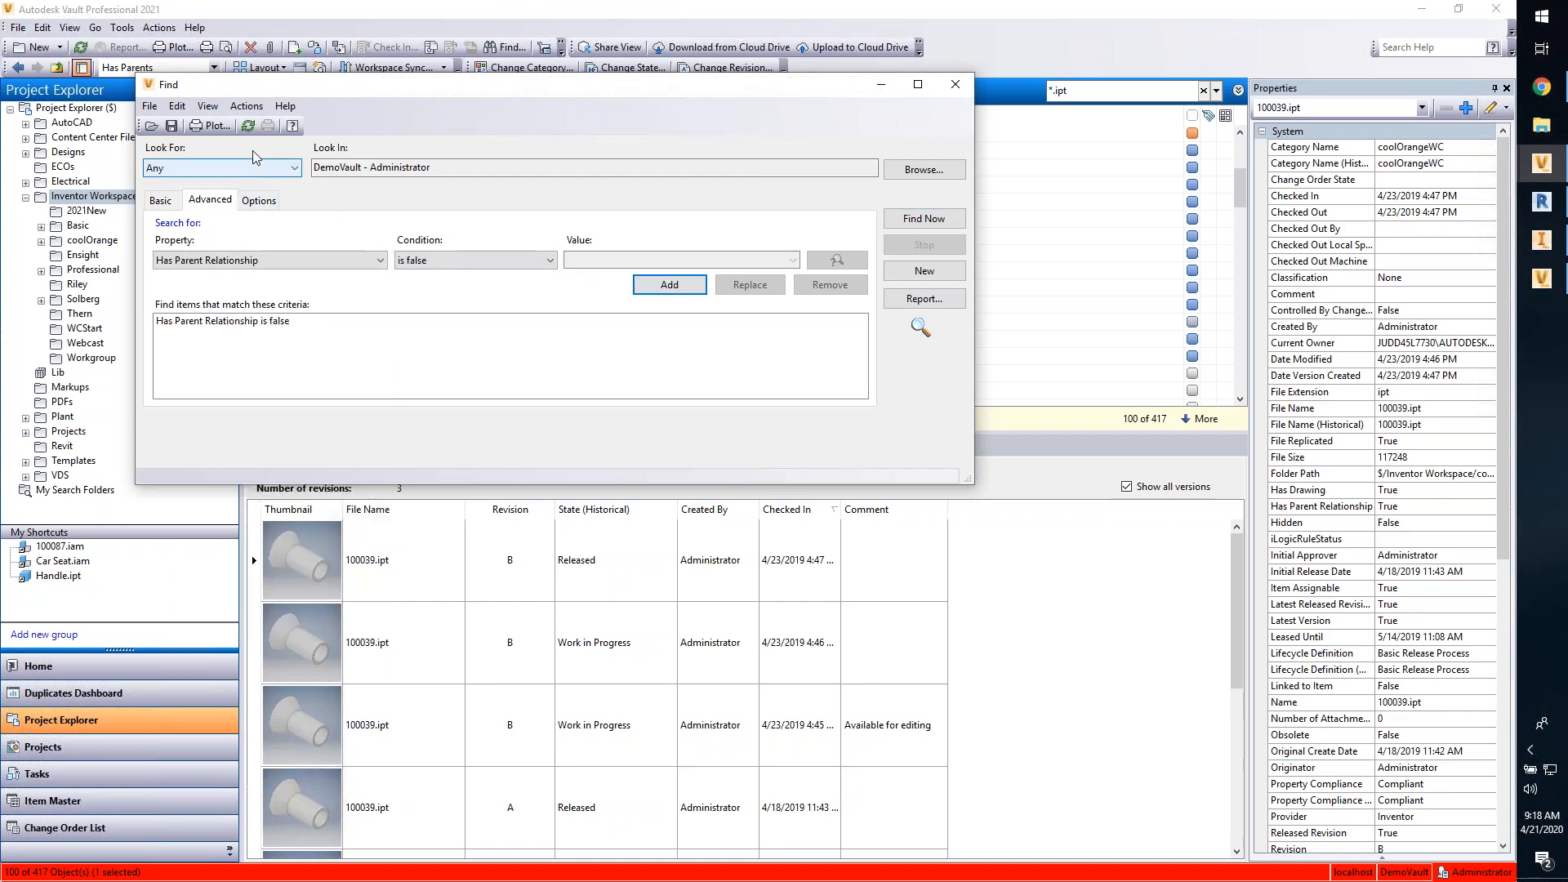
# Step: Save the search as a search folder named Orphaned Parts
pyautogui.click(172, 126)
pyautogui.write('Orphaned ')
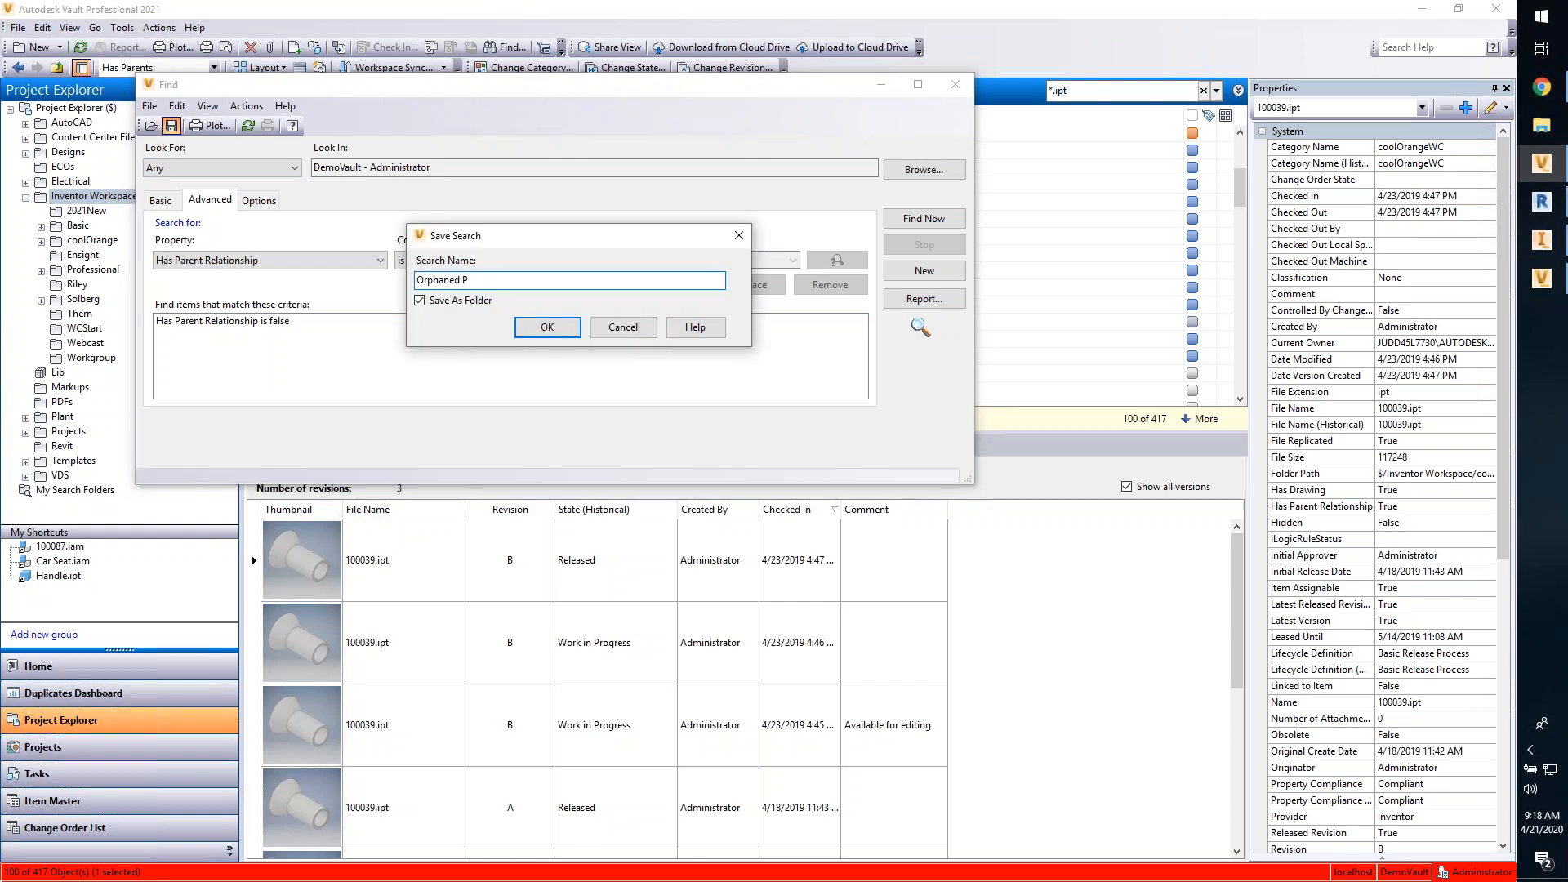
pyautogui.write('Parts')
pyautogui.click(547, 326)
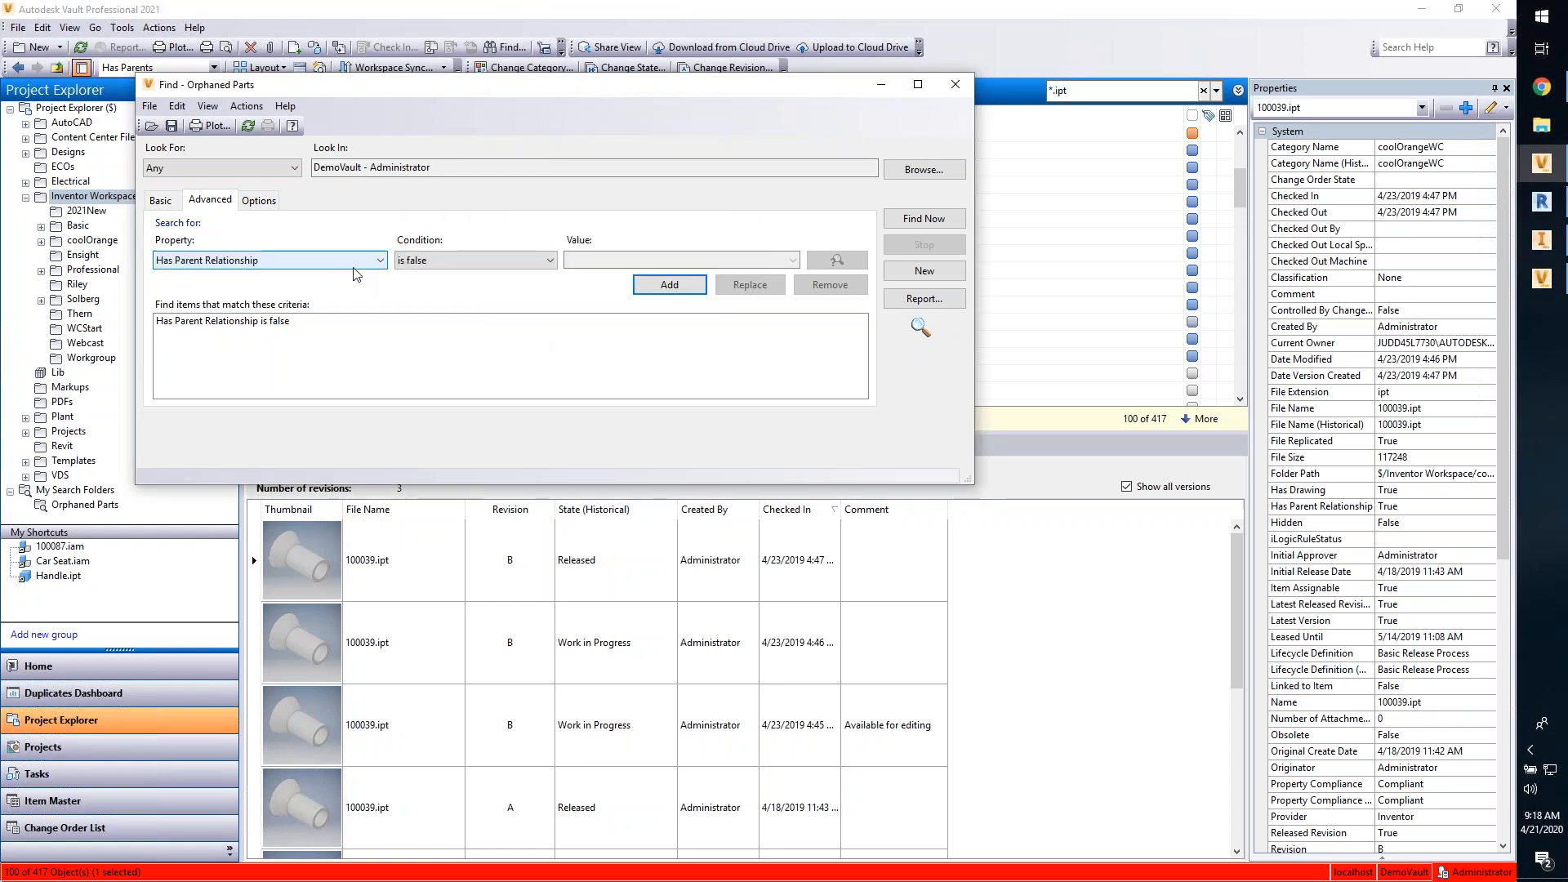
# Step: Add the criterion File Extension contains ipt to the Orphaned Parts search, then save the search after running it
pyautogui.click(269, 259)
pyautogui.scroll(-3, 359, 522)
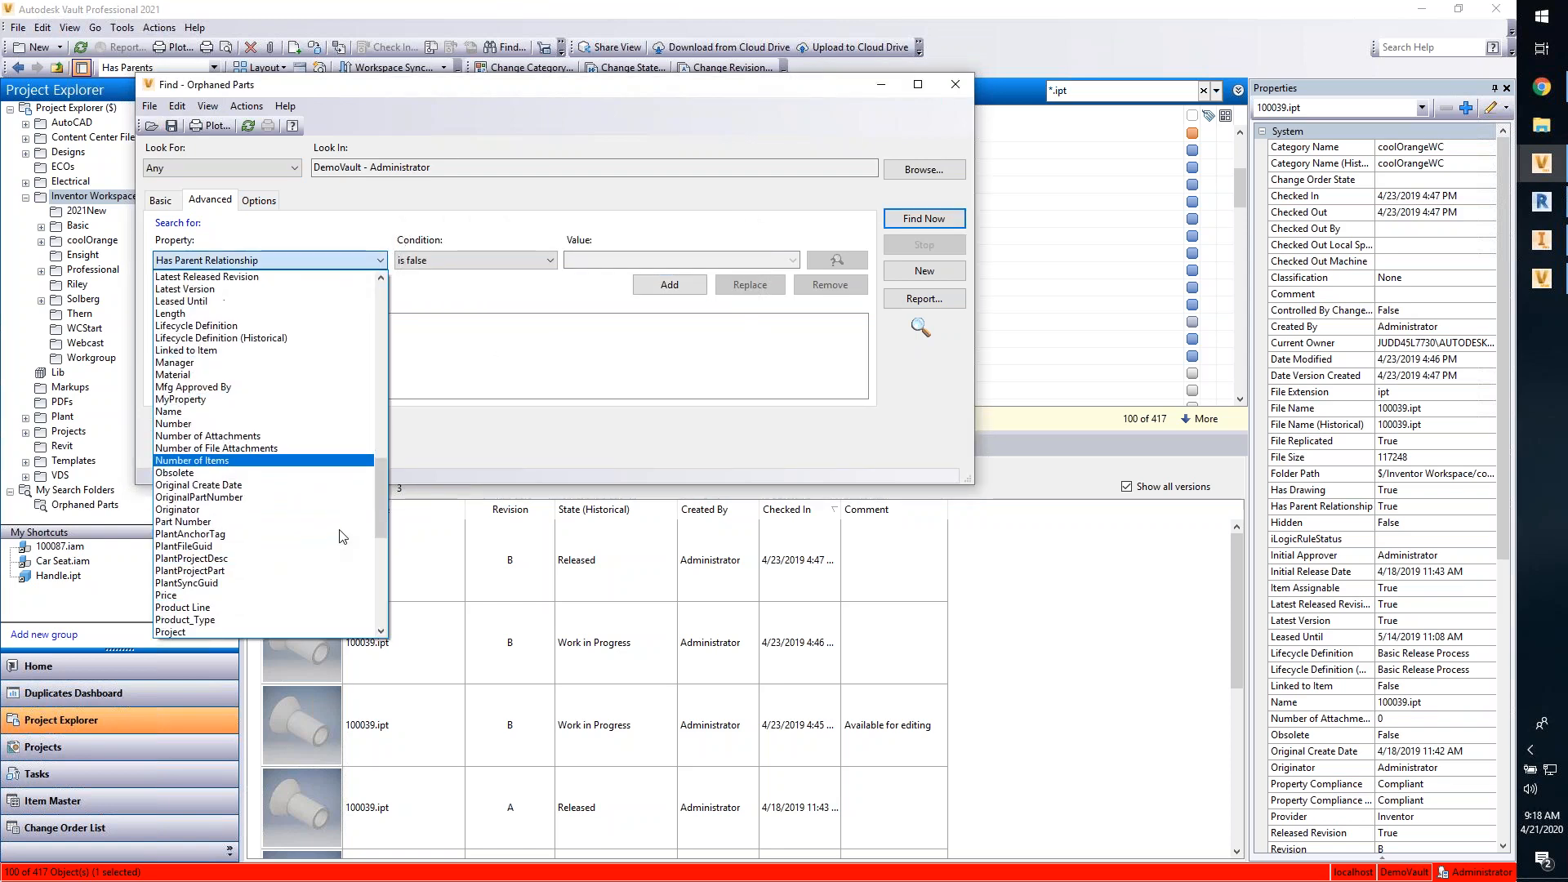
pyautogui.moveTo(382, 500); pyautogui.dragTo(376, 451)
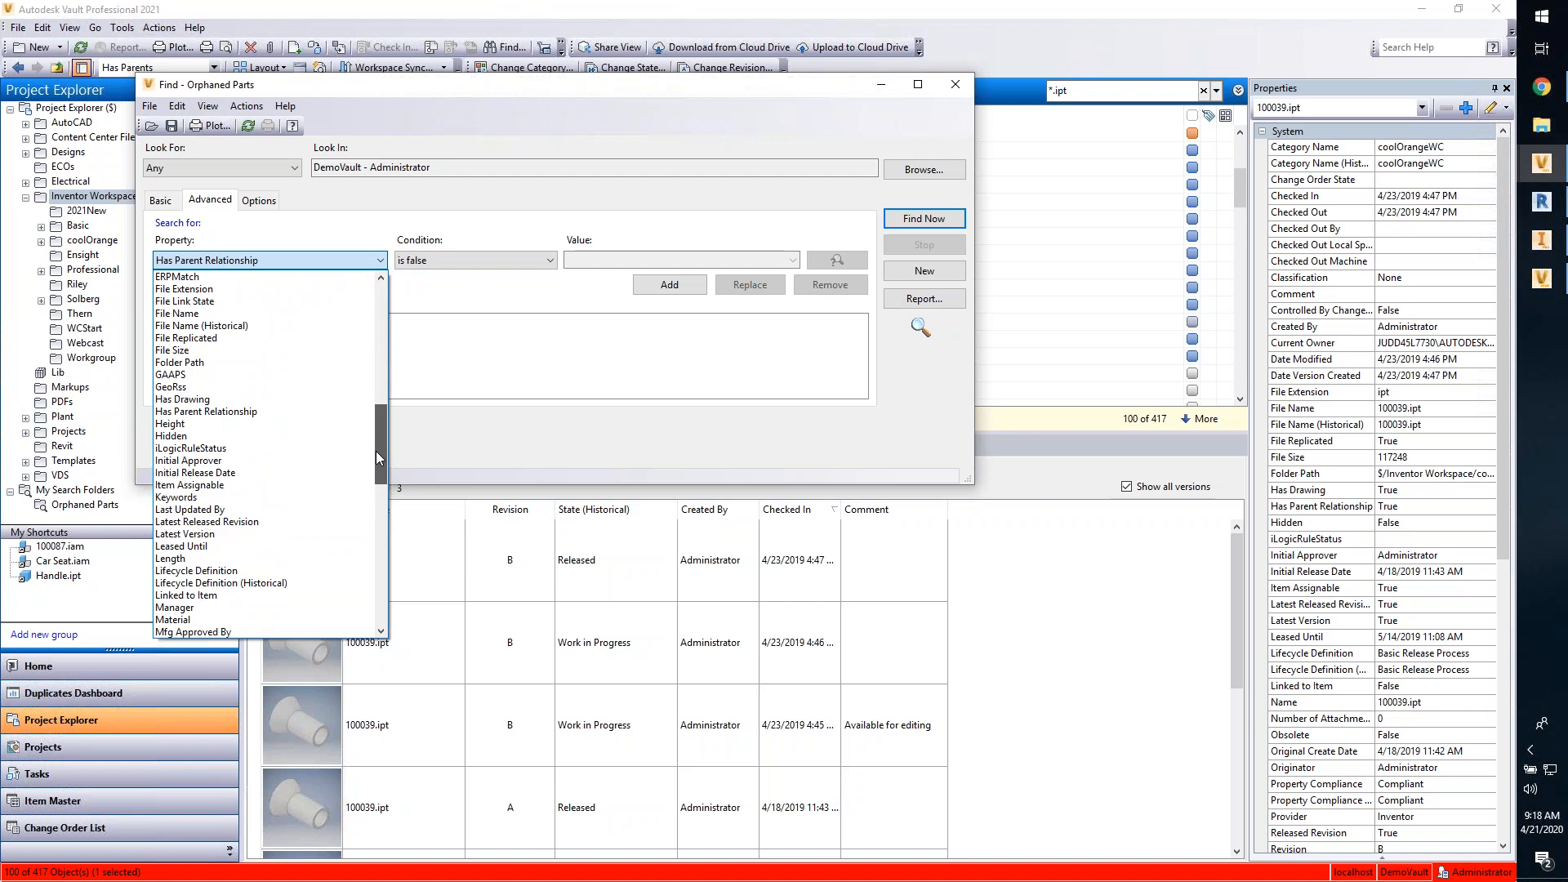
pyautogui.click(184, 288)
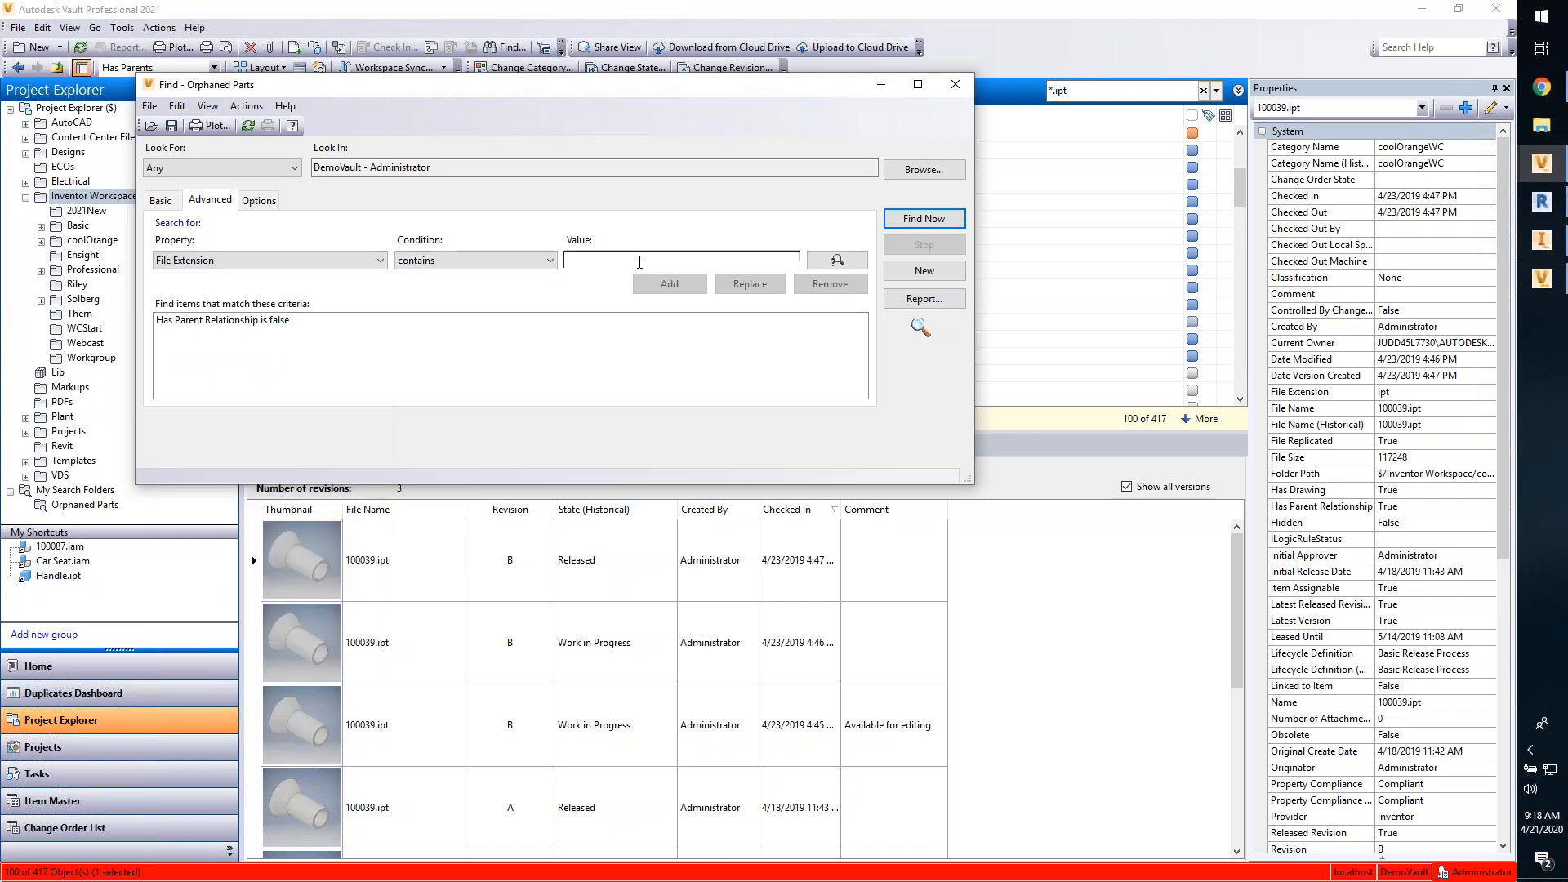
pyautogui.write('ipt')
pyautogui.click(666, 286)
pyautogui.click(934, 223)
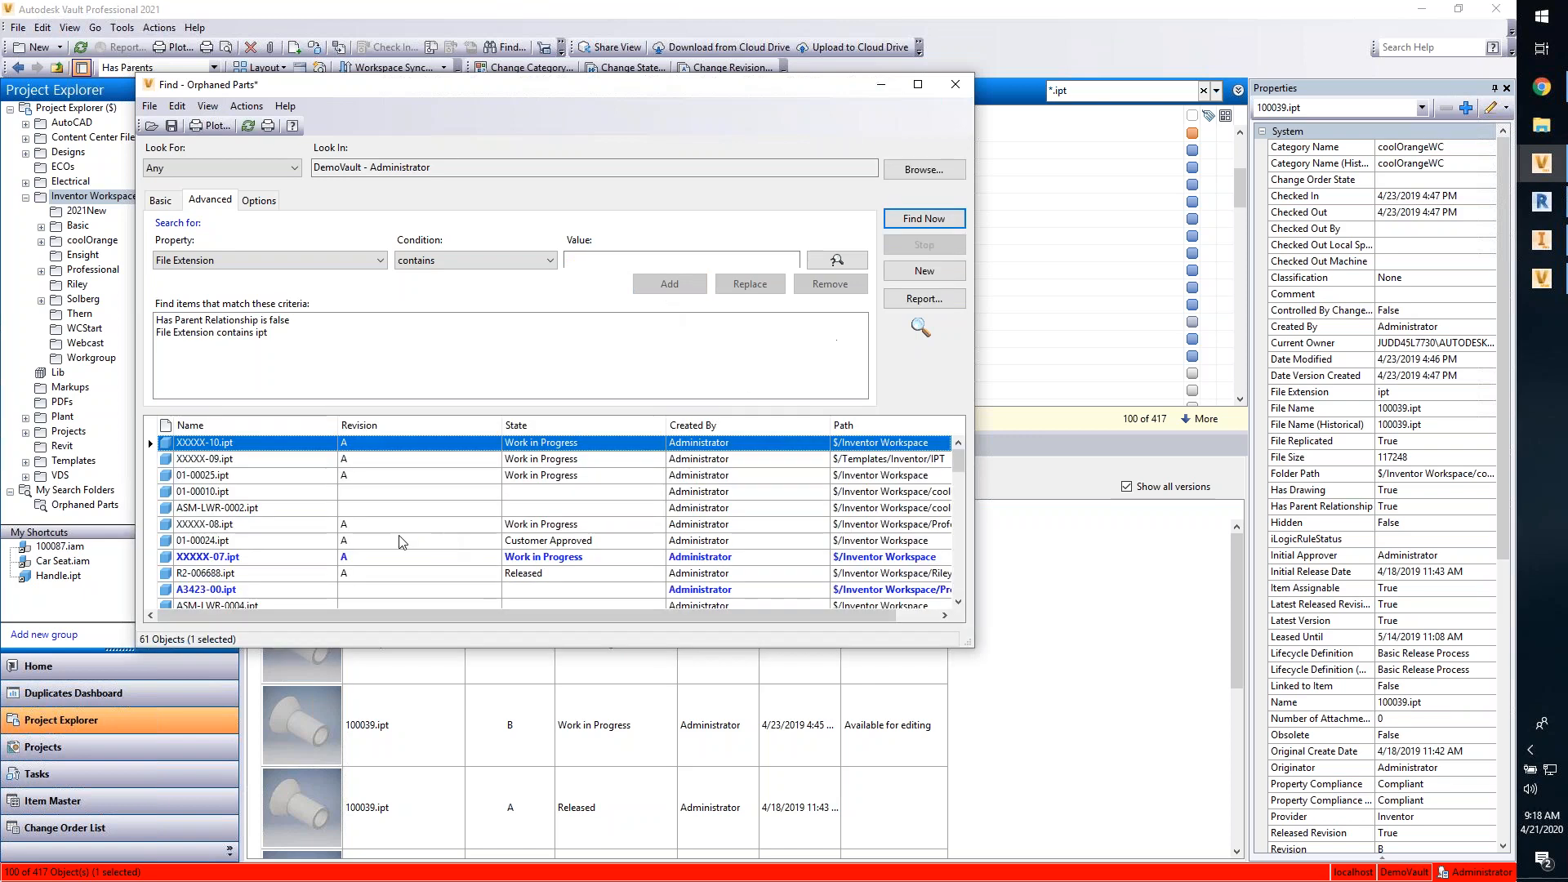
pyautogui.click(172, 125)
pyautogui.click(955, 84)
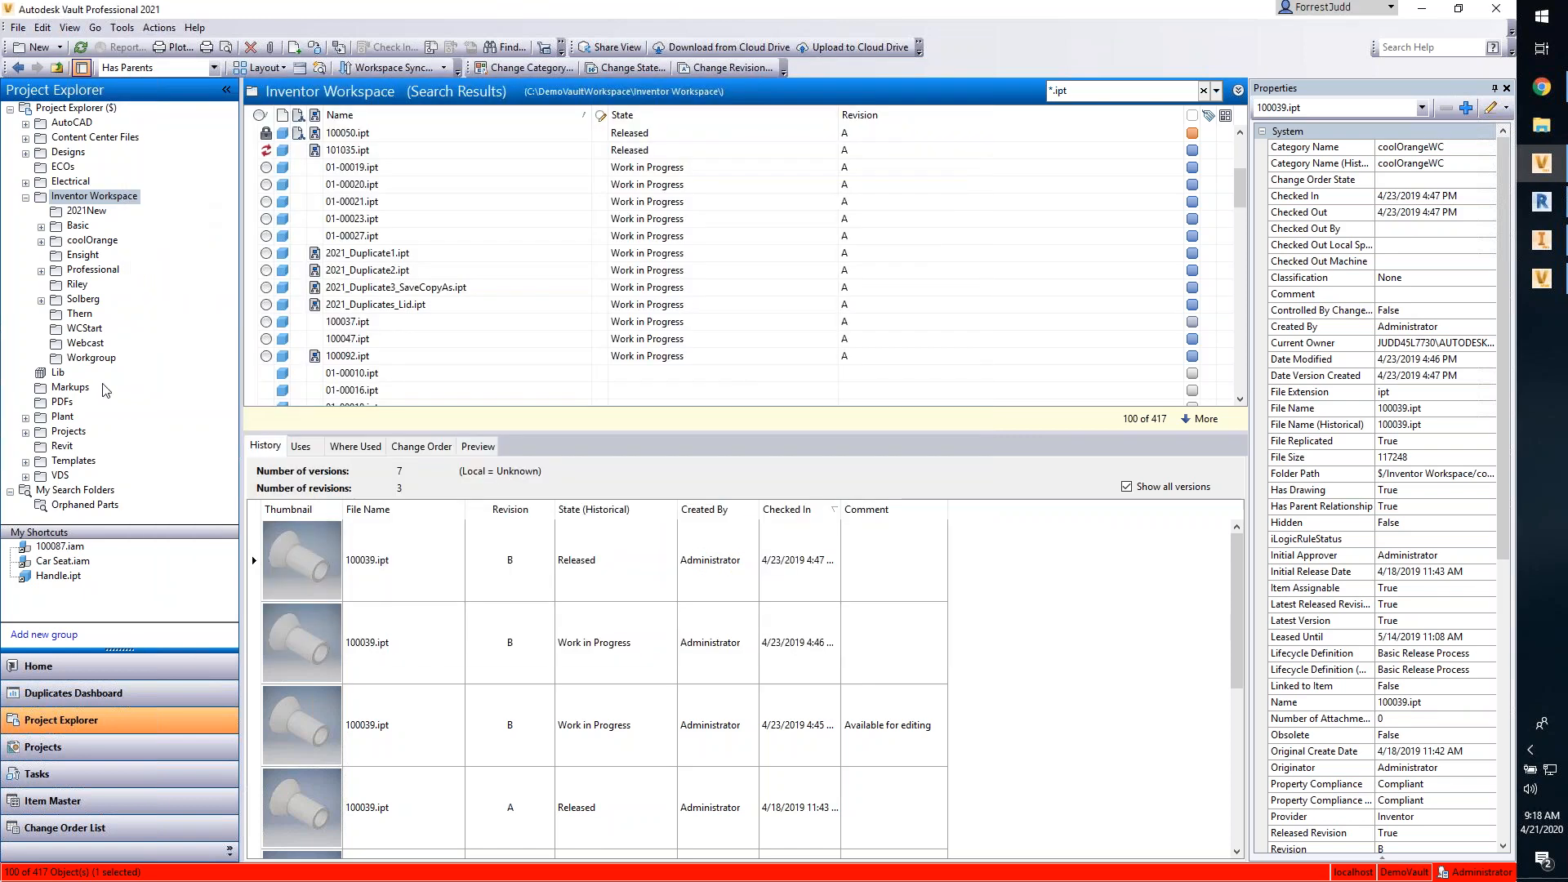
# Step: Open the Orphaned Parts search folder and enlarge its result list, widening the Name and Path columns
pyautogui.click(72, 509)
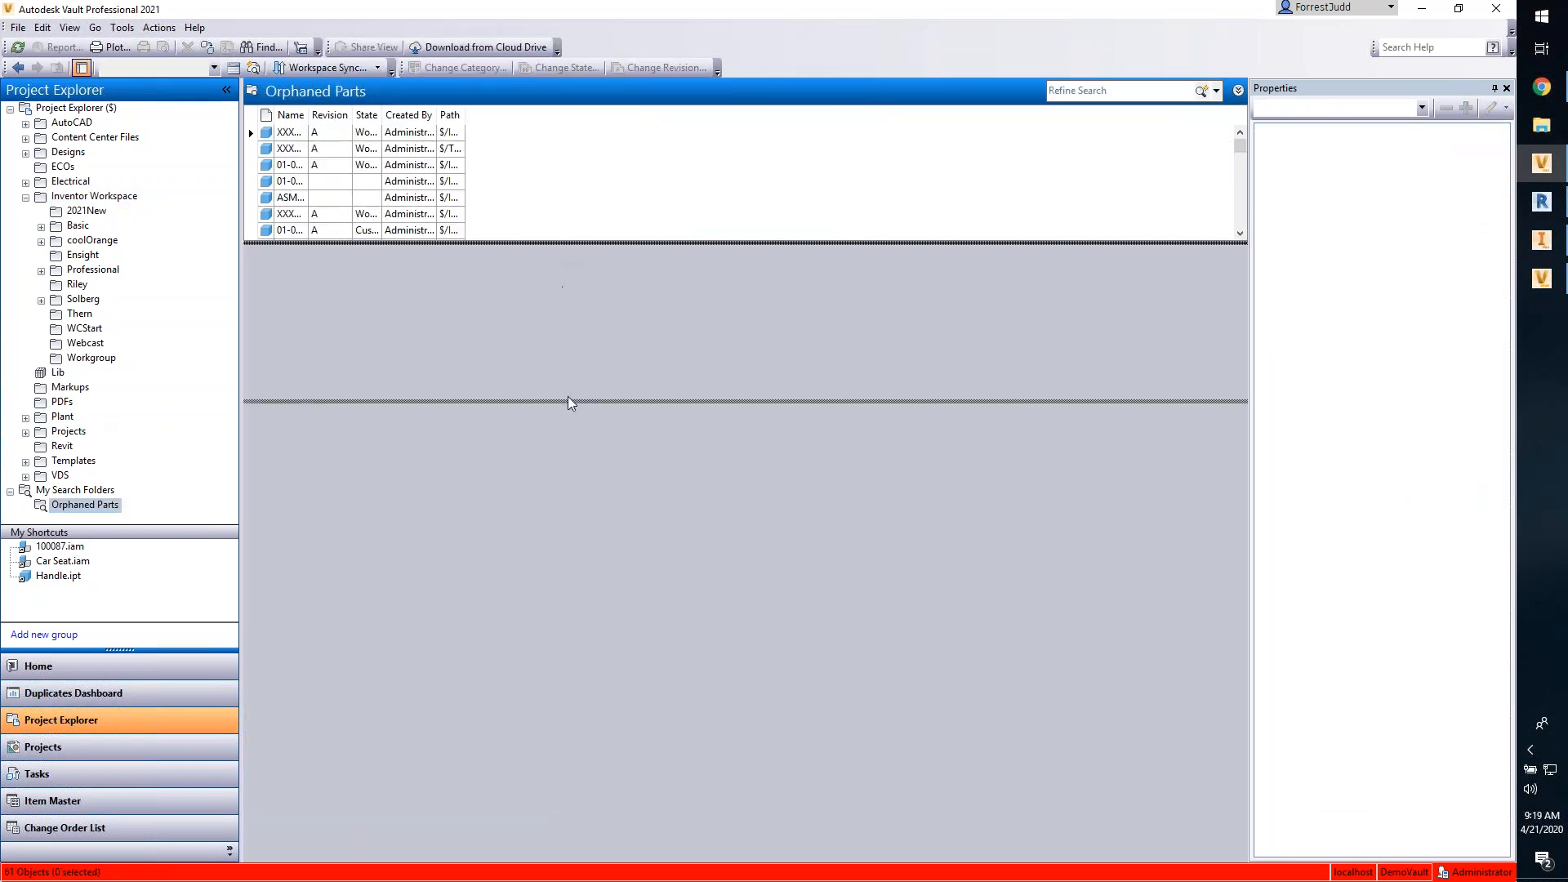
pyautogui.moveTo(569, 402); pyautogui.dragTo(569, 401)
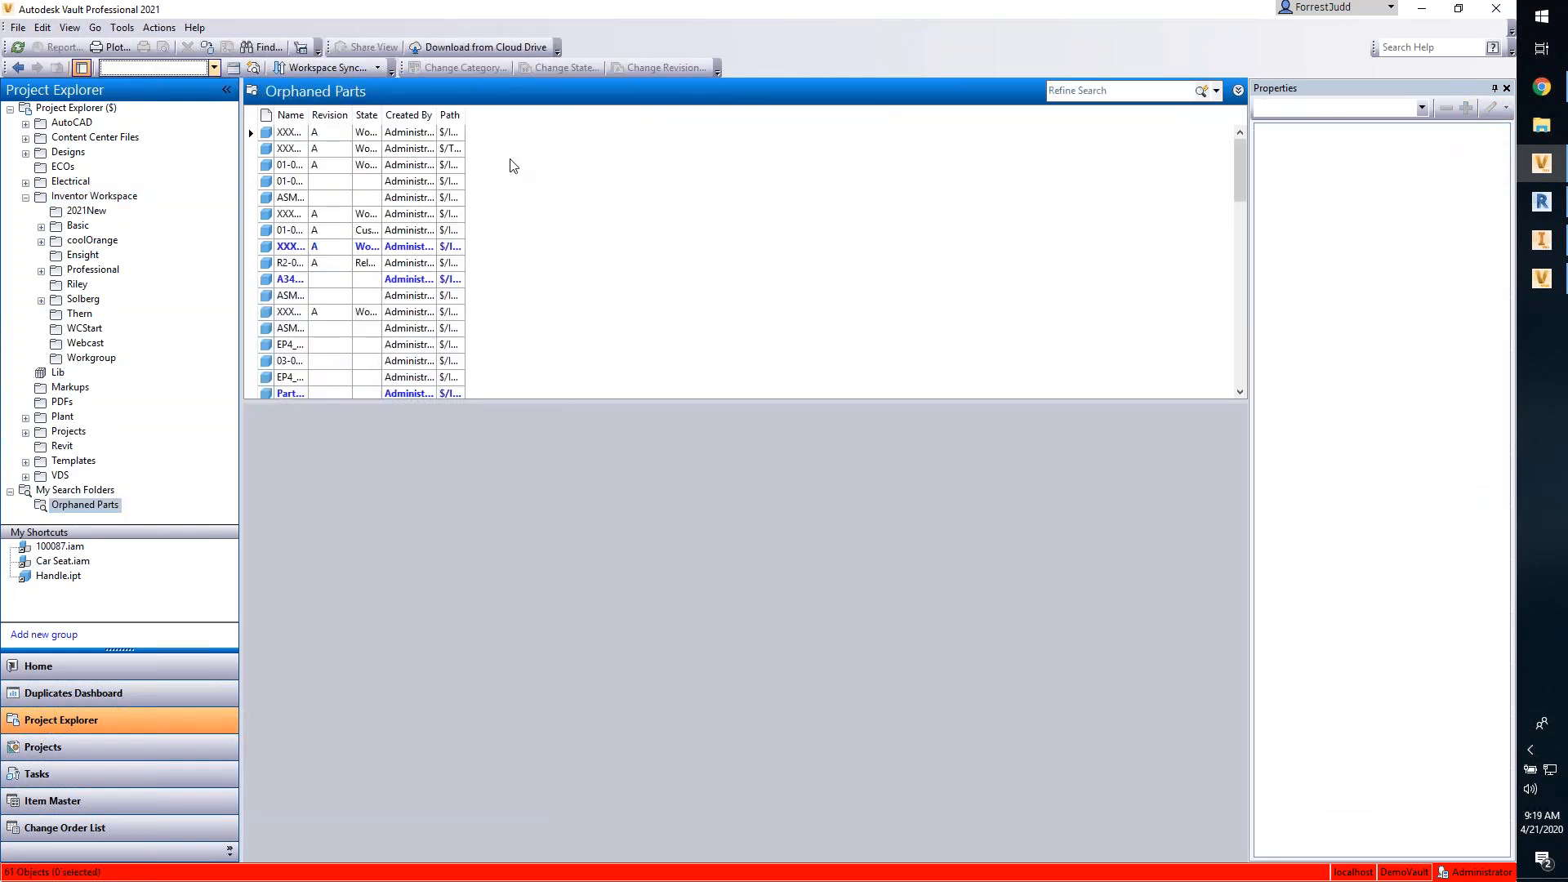
pyautogui.moveTo(307, 115); pyautogui.dragTo(377, 117)
pyautogui.click(360, 230)
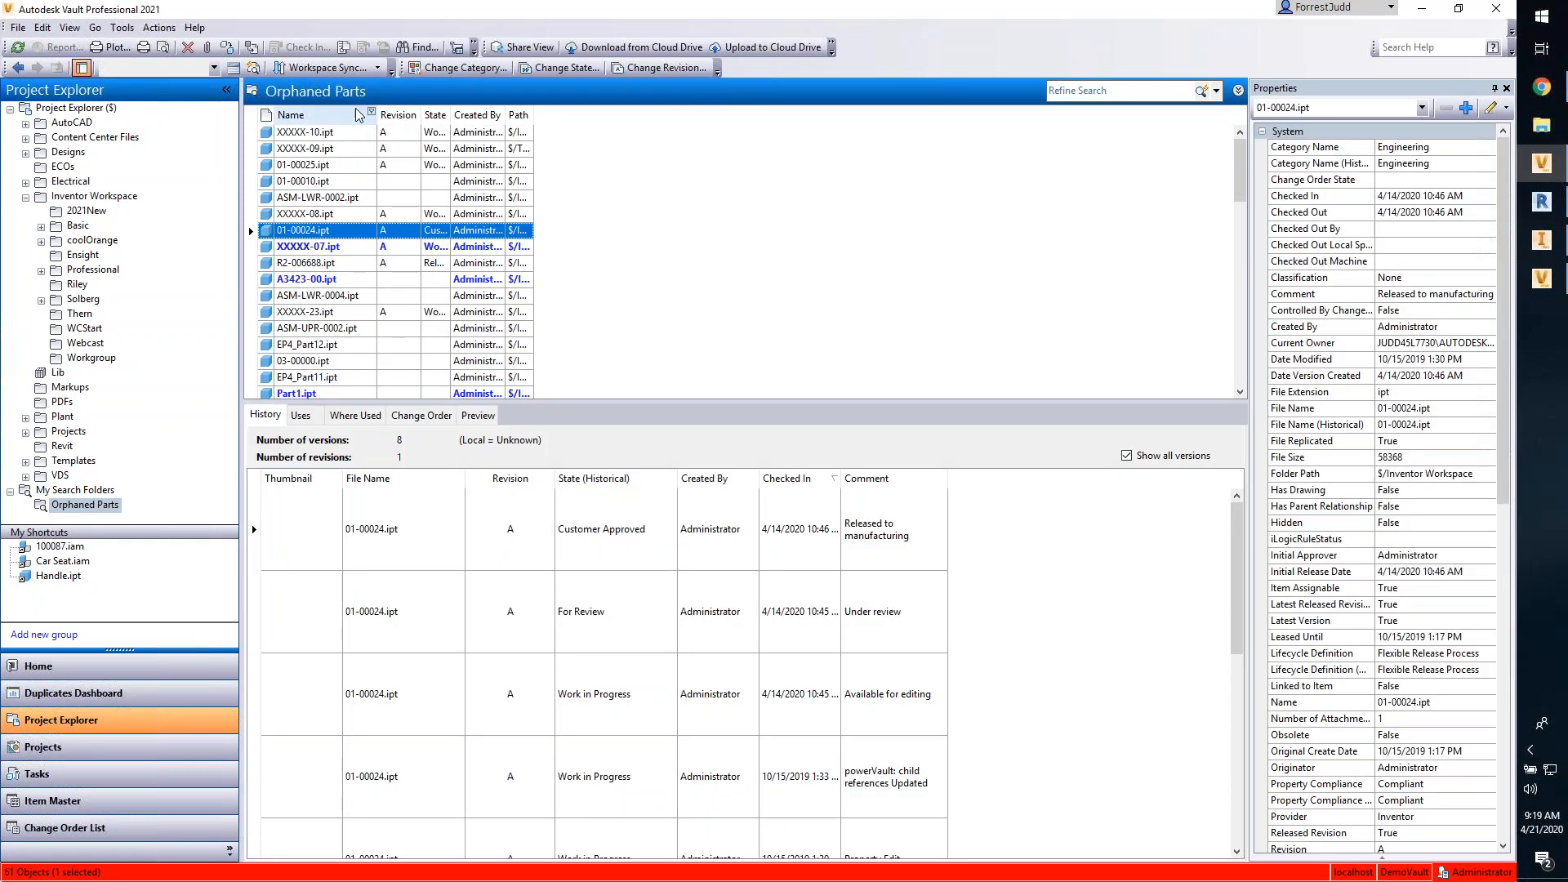
pyautogui.moveTo(376, 117); pyautogui.dragTo(395, 117)
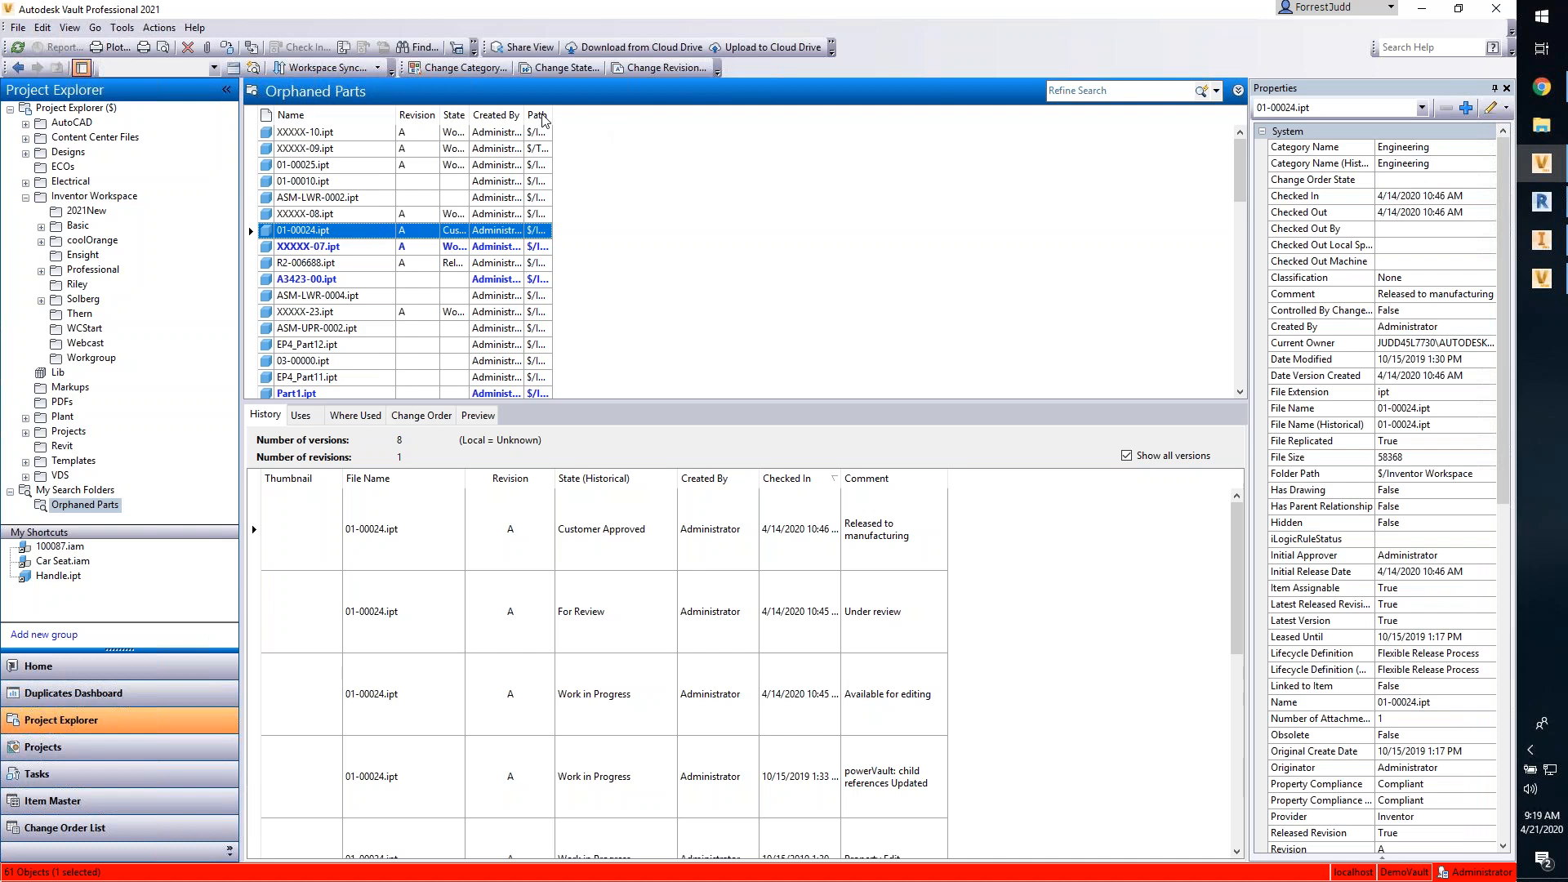
pyautogui.moveTo(552, 117); pyautogui.dragTo(706, 117)
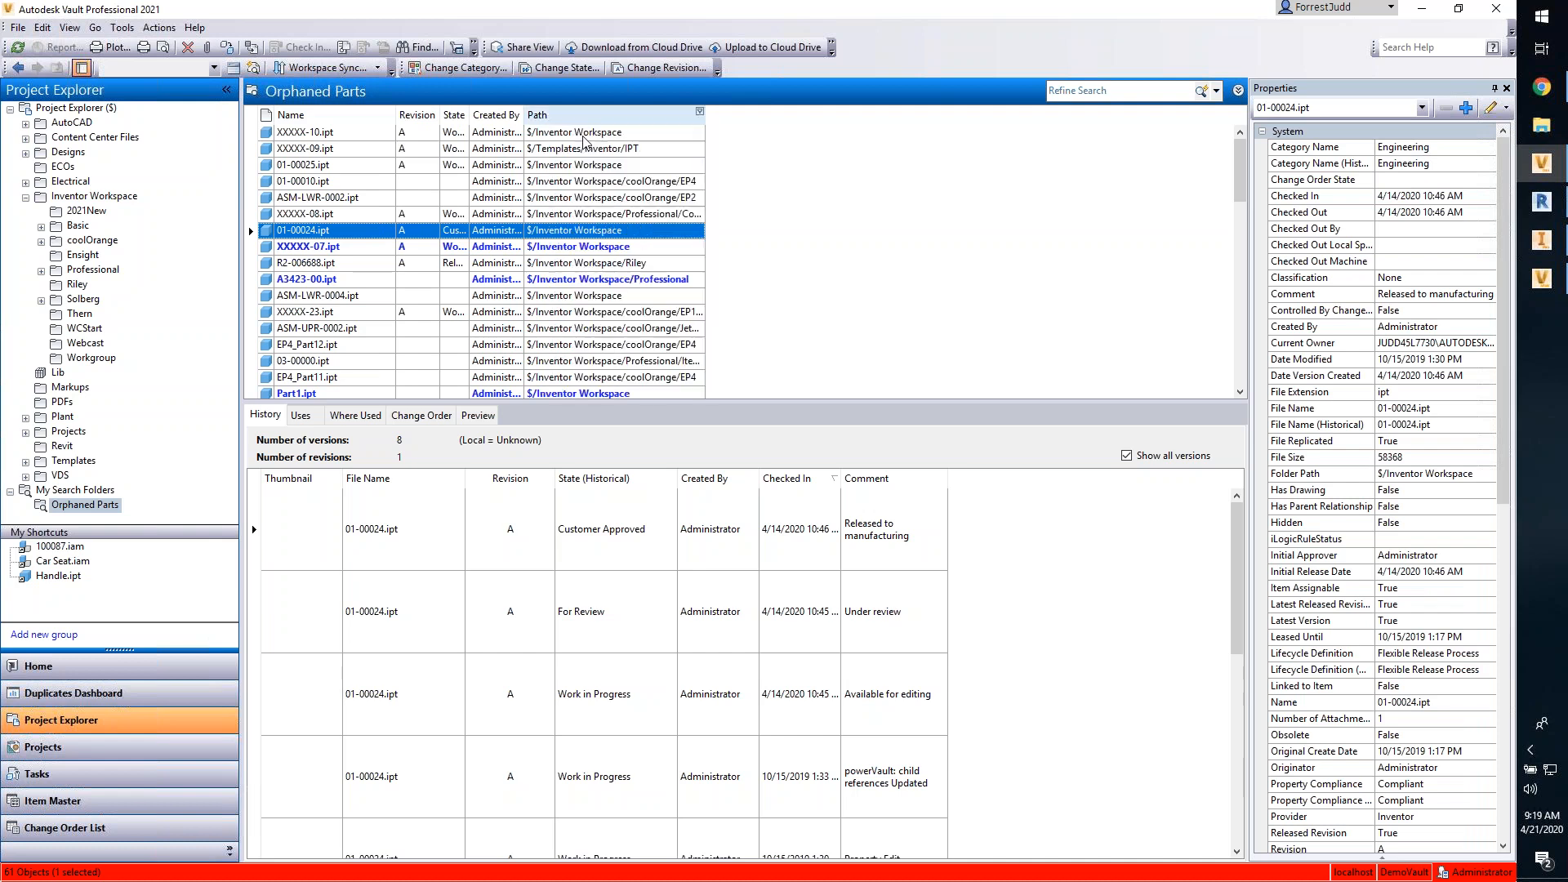
# Step: Examine the history and properties of several orphaned parts, from XXXXX-09.ipt through 01-00025.ipt
pyautogui.click(311, 149)
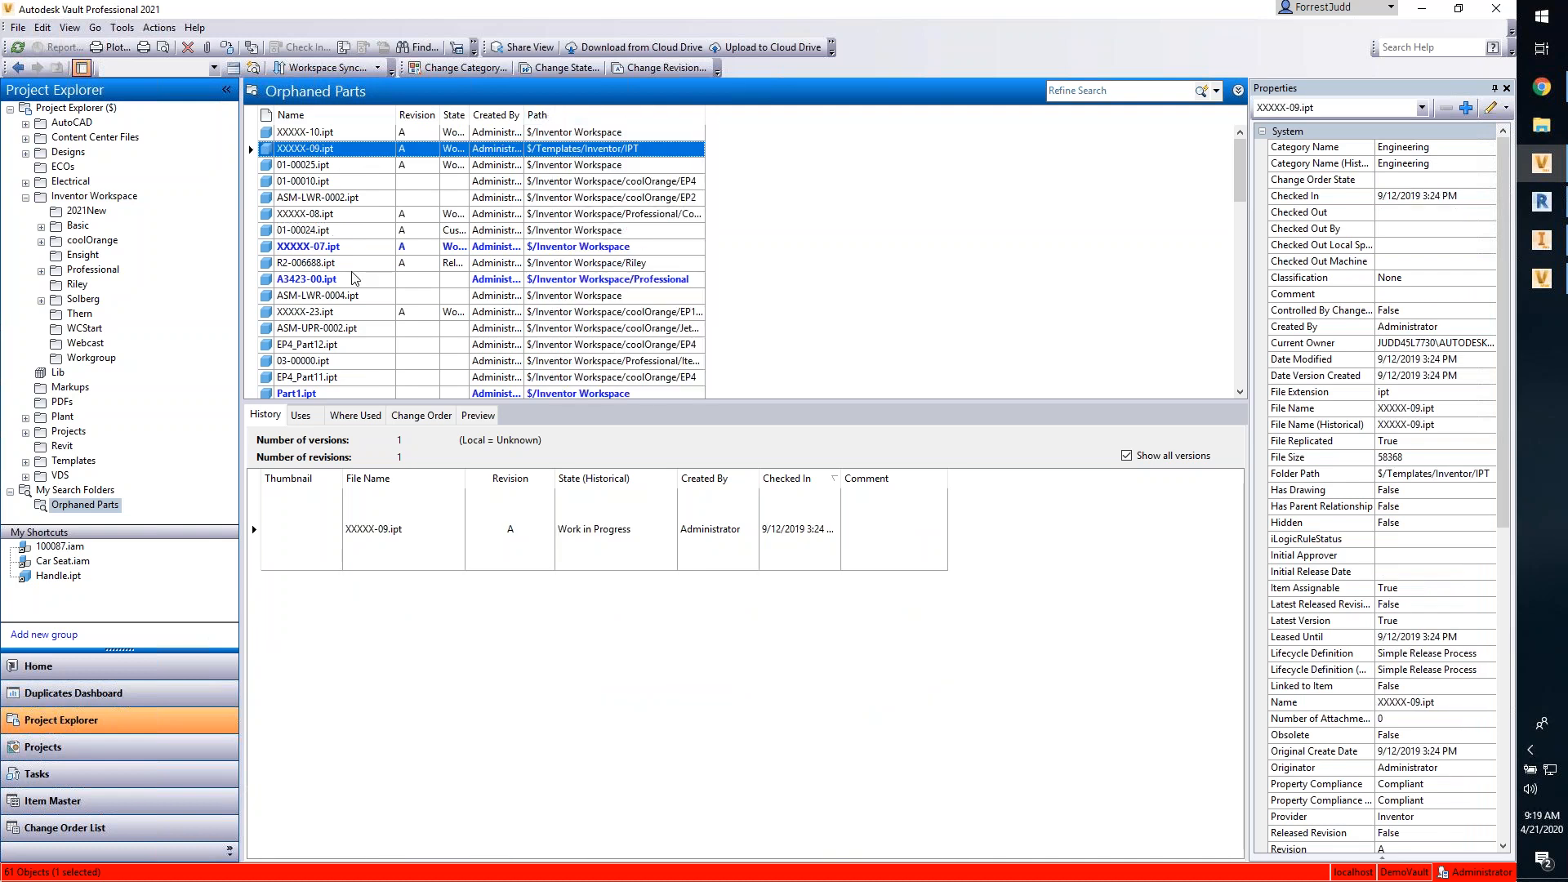
pyautogui.click(303, 328)
pyautogui.click(303, 345)
pyautogui.click(302, 360)
pyautogui.click(302, 378)
pyautogui.click(303, 312)
pyautogui.click(304, 246)
pyautogui.click(304, 213)
pyautogui.click(304, 165)
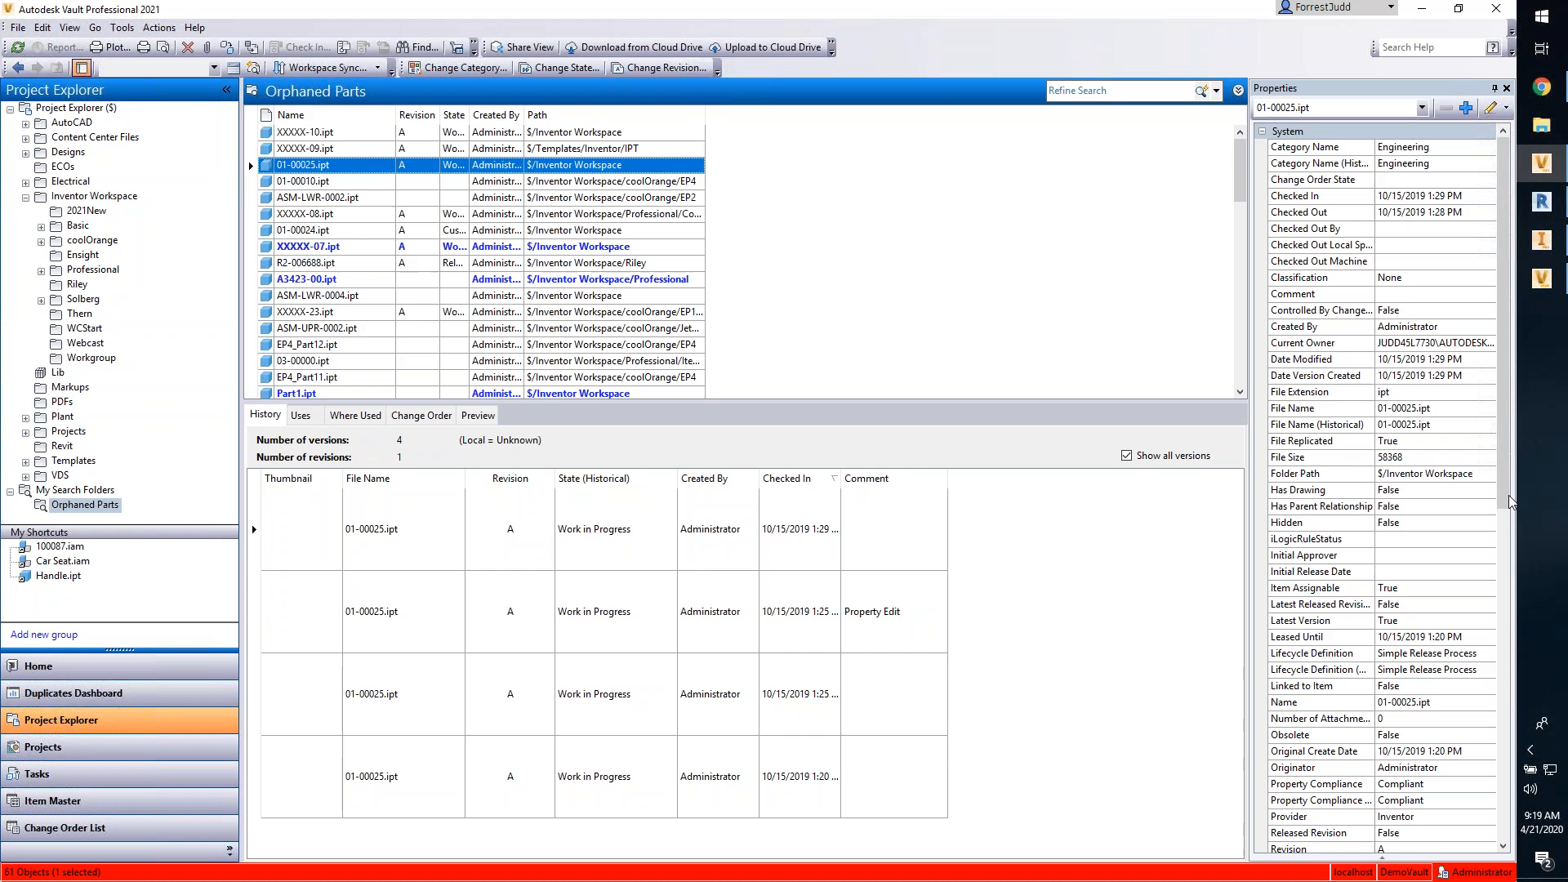
# Step: Return to the Inventor Workspace folder and locate 100087.iam through its saved shortcut
pyautogui.click(81, 198)
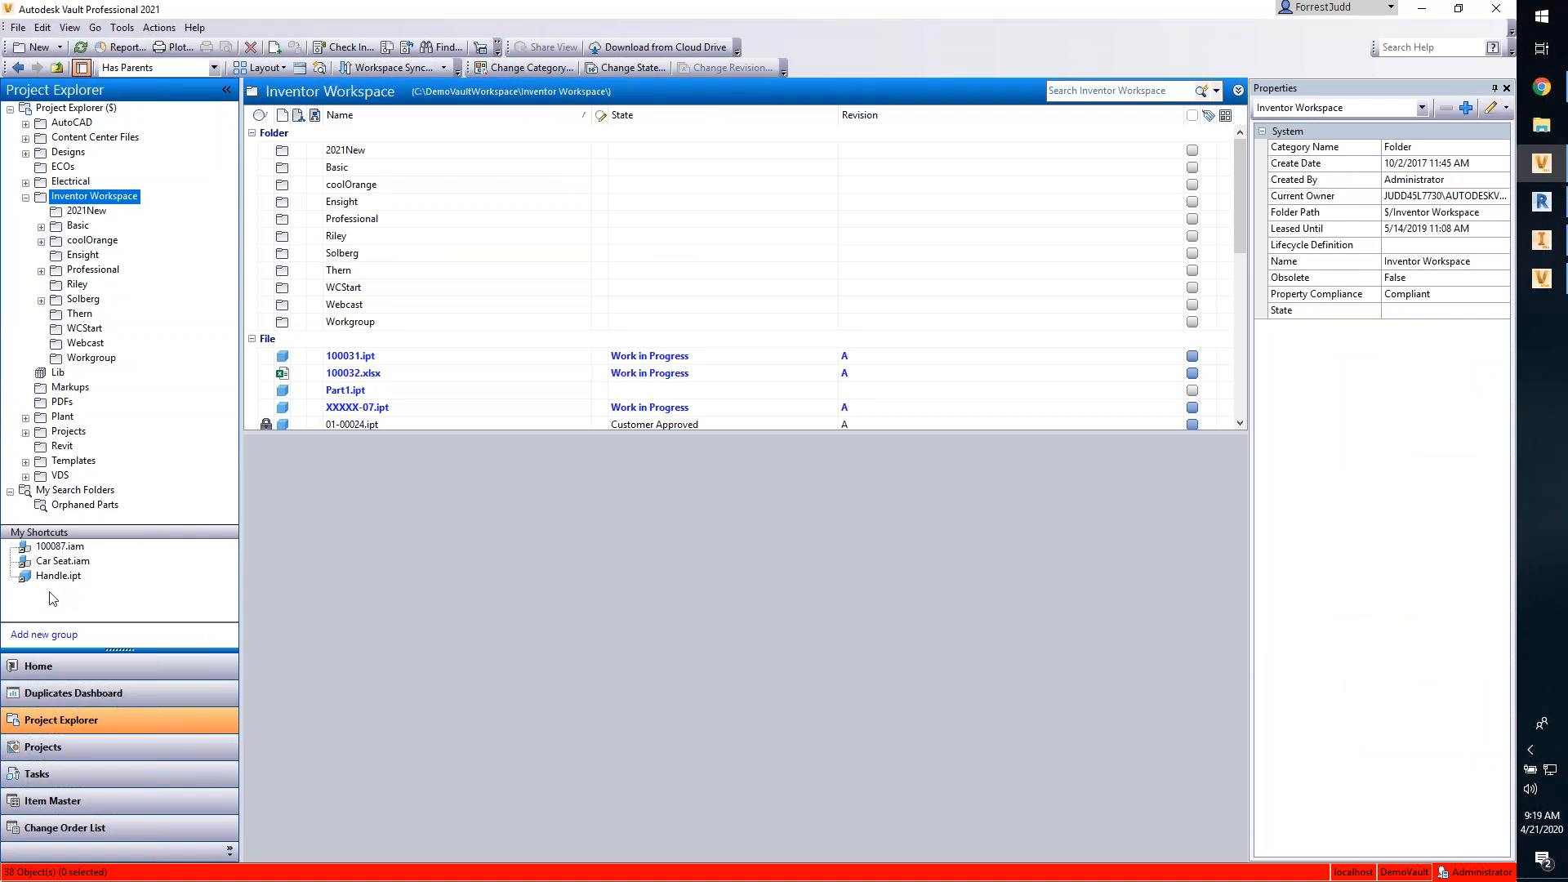
pyautogui.click(51, 548)
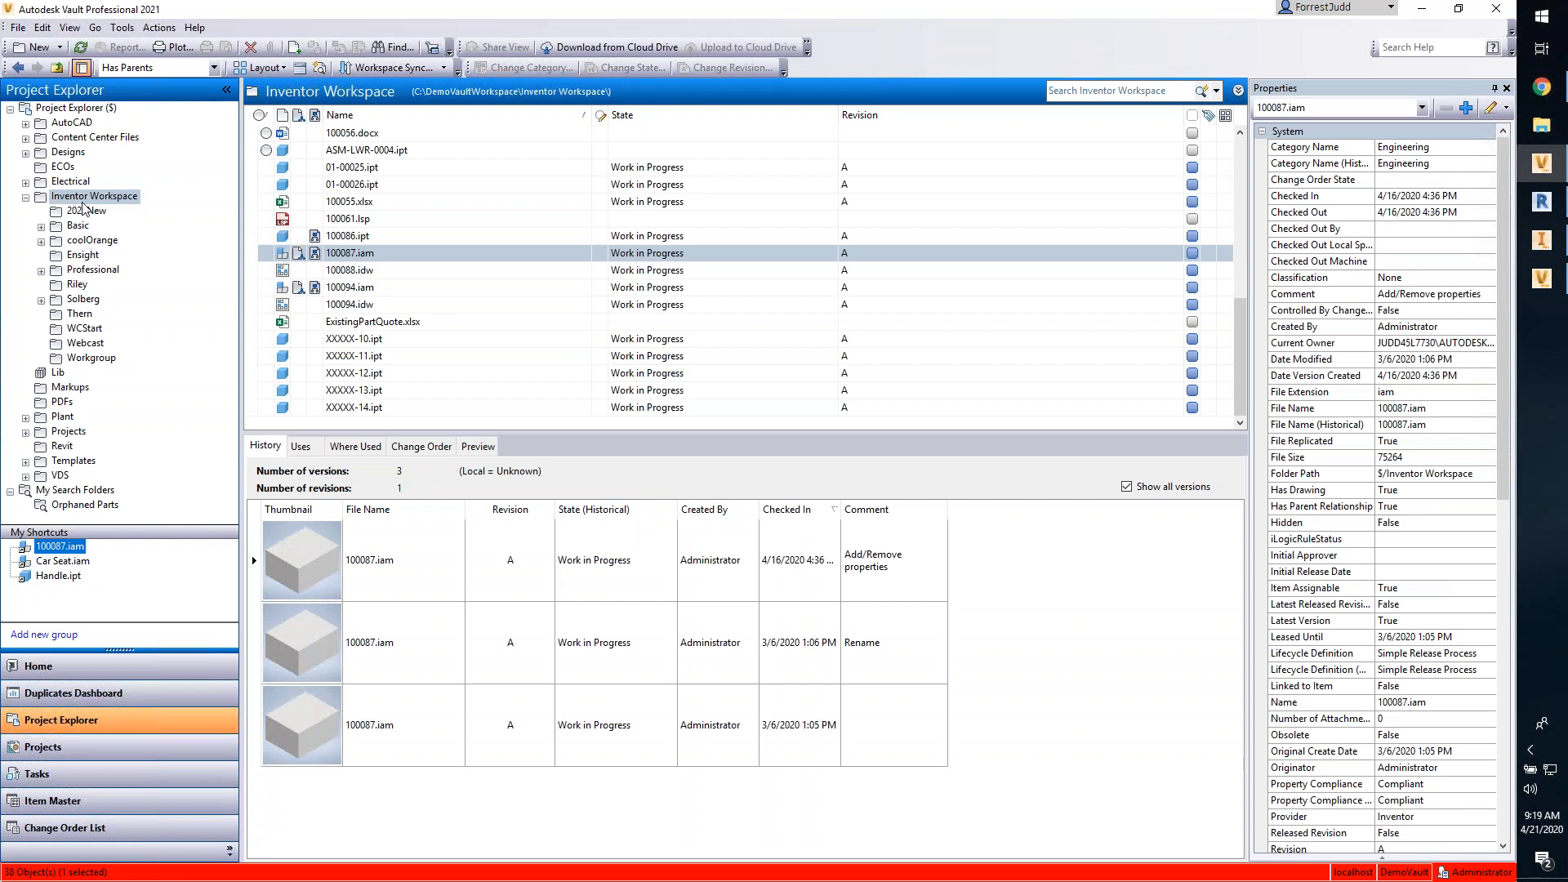
# Step: Search the Inventor Workspace folder for carb and select 8022 Workgroup Carb.iam in the results
pyautogui.click(1080, 90)
pyautogui.write('daarb')
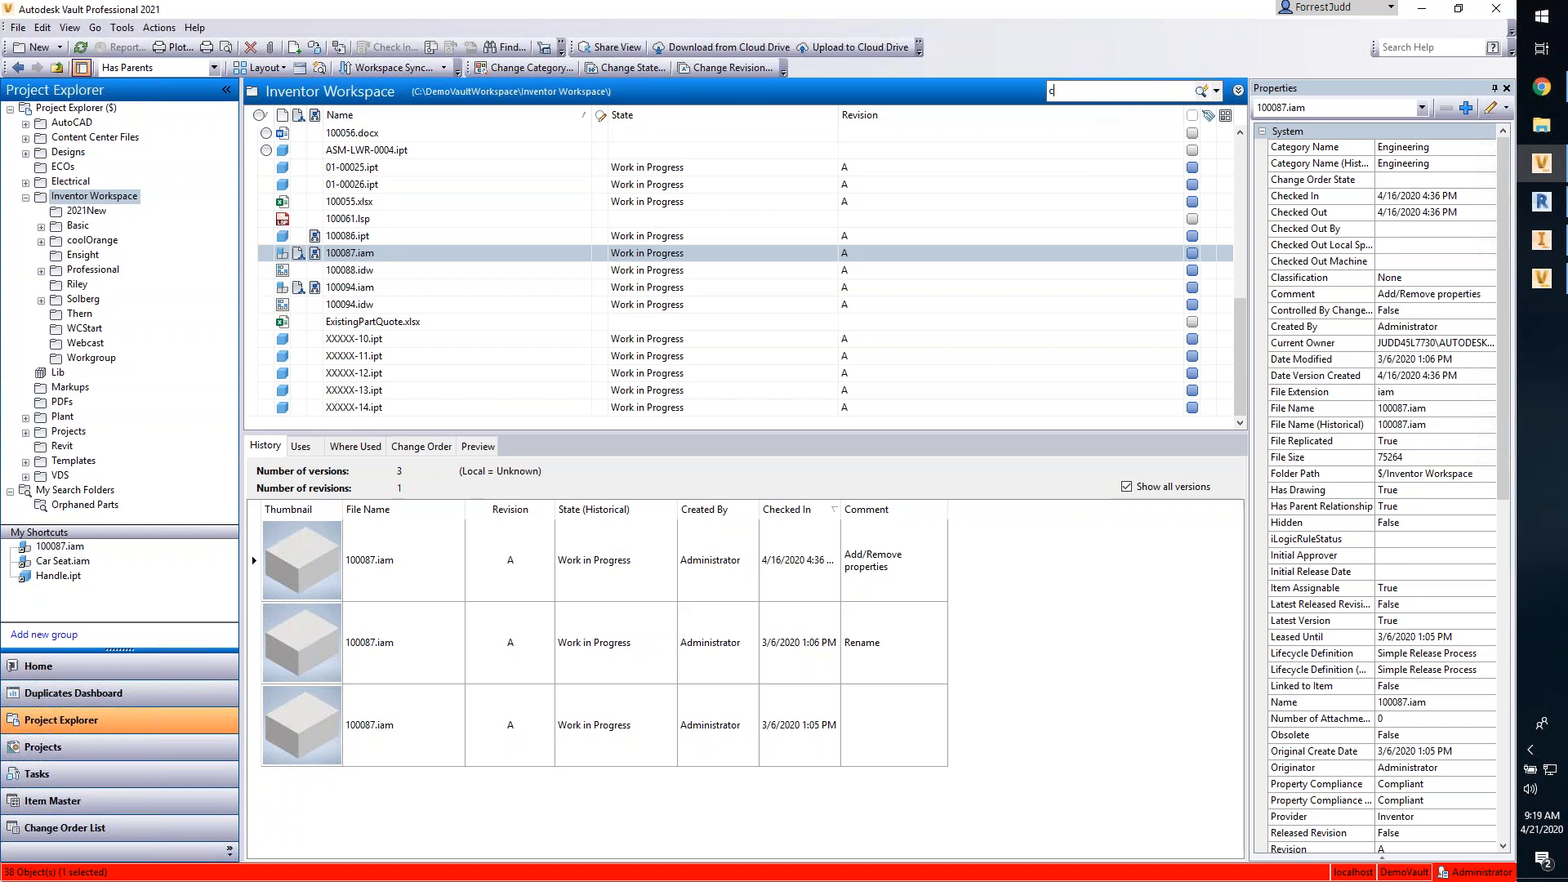
pyautogui.press('Return')
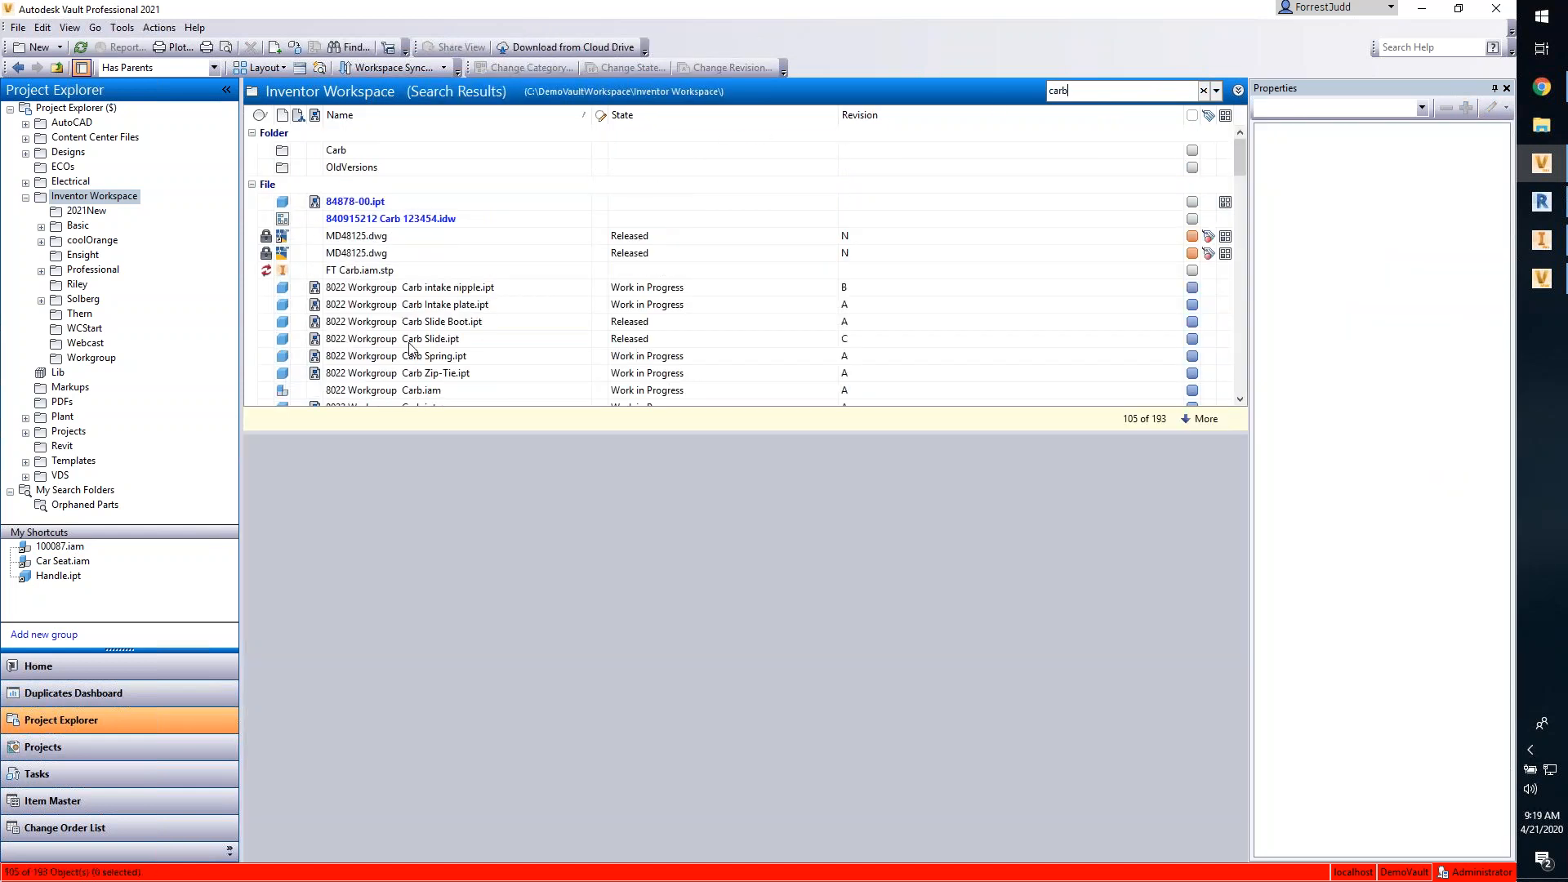
pyautogui.scroll(-1, 412, 349)
pyautogui.click(374, 341)
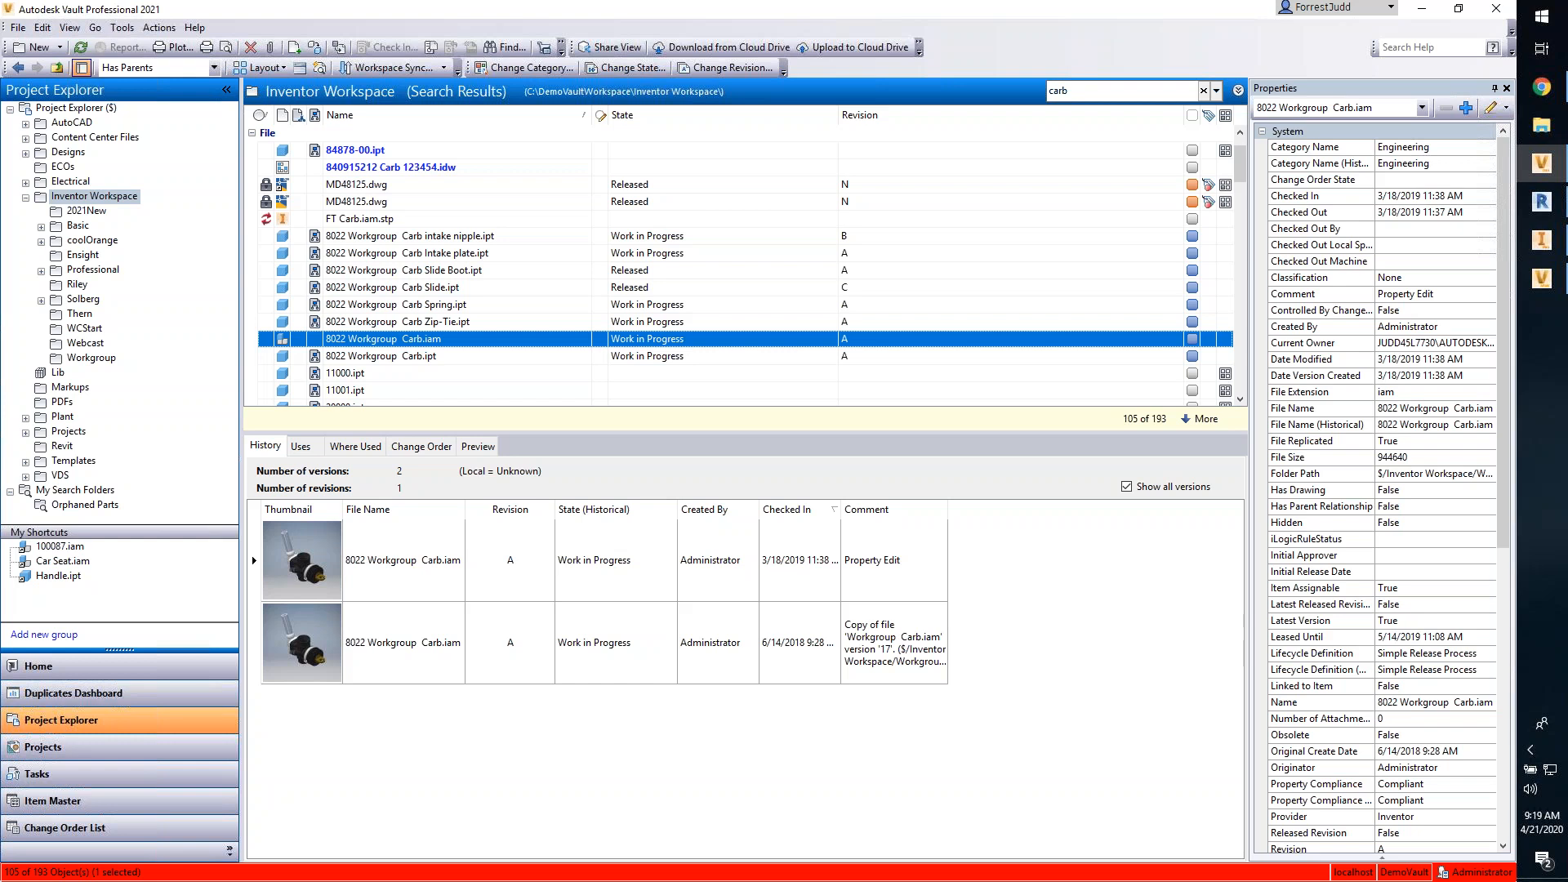
# Step: Start Copy Design on 8022 Workgroup Carb.iam and examine the Original PN rule in the Standard Rules action rule set
pyautogui.rightClick(373, 339)
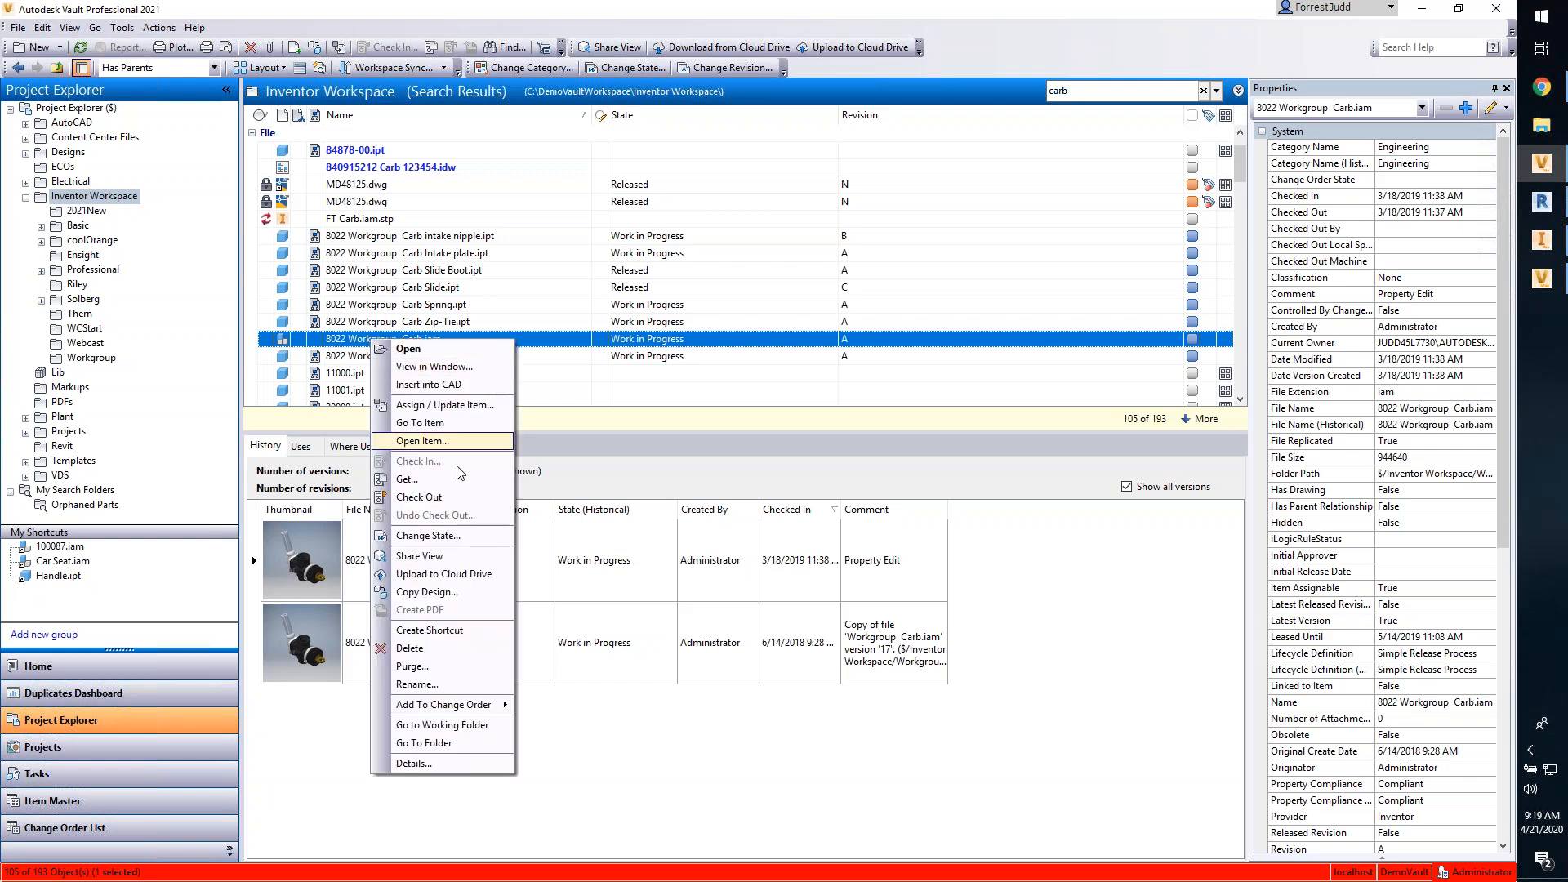
pyautogui.click(427, 592)
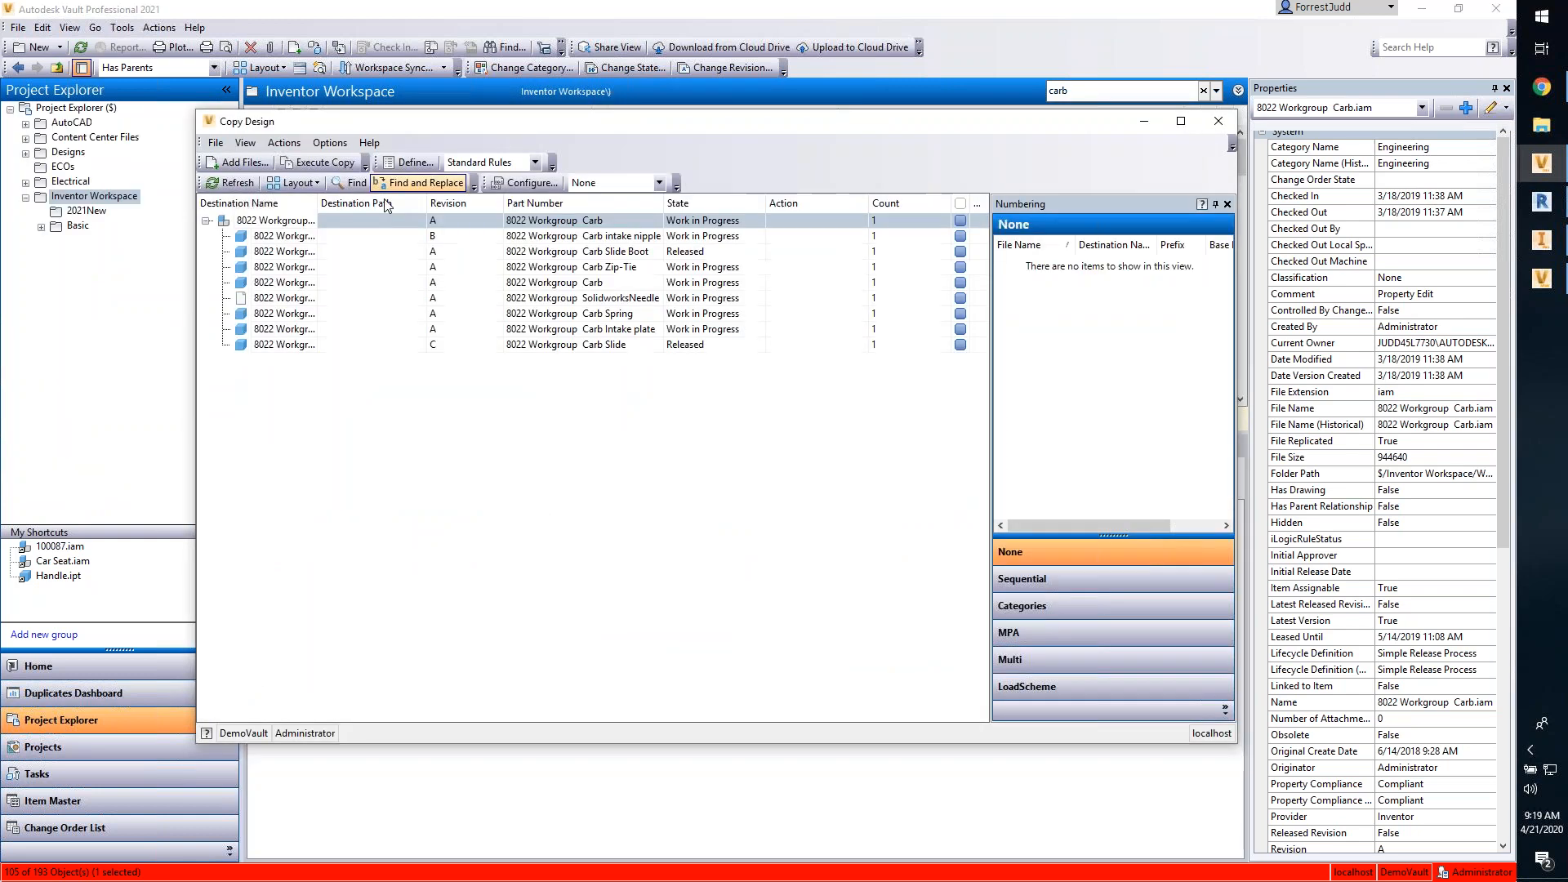
pyautogui.click(329, 143)
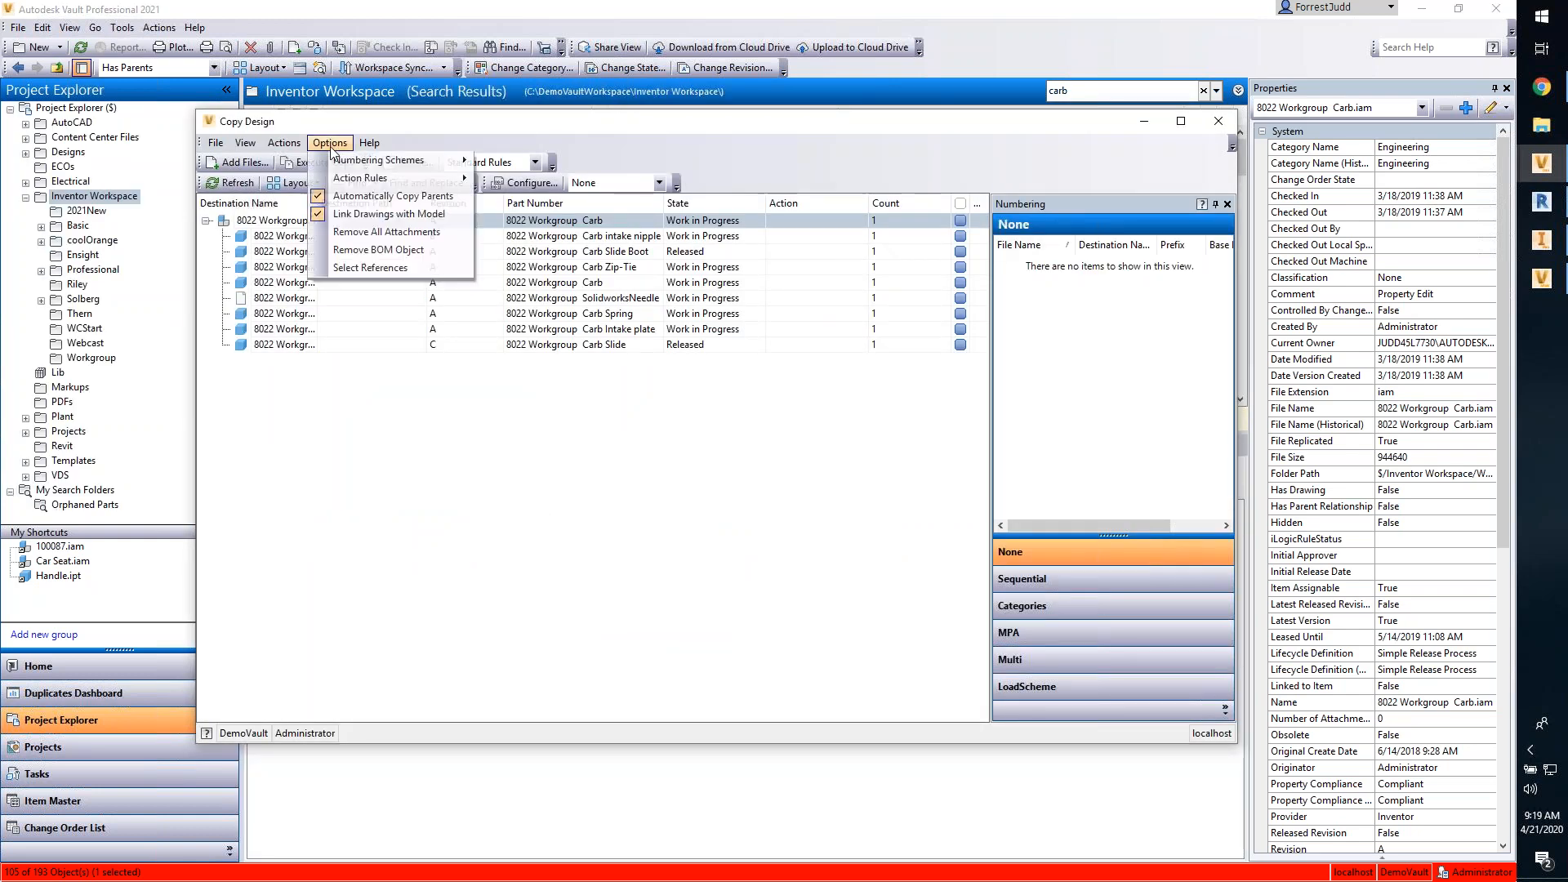
pyautogui.moveTo(370, 183)
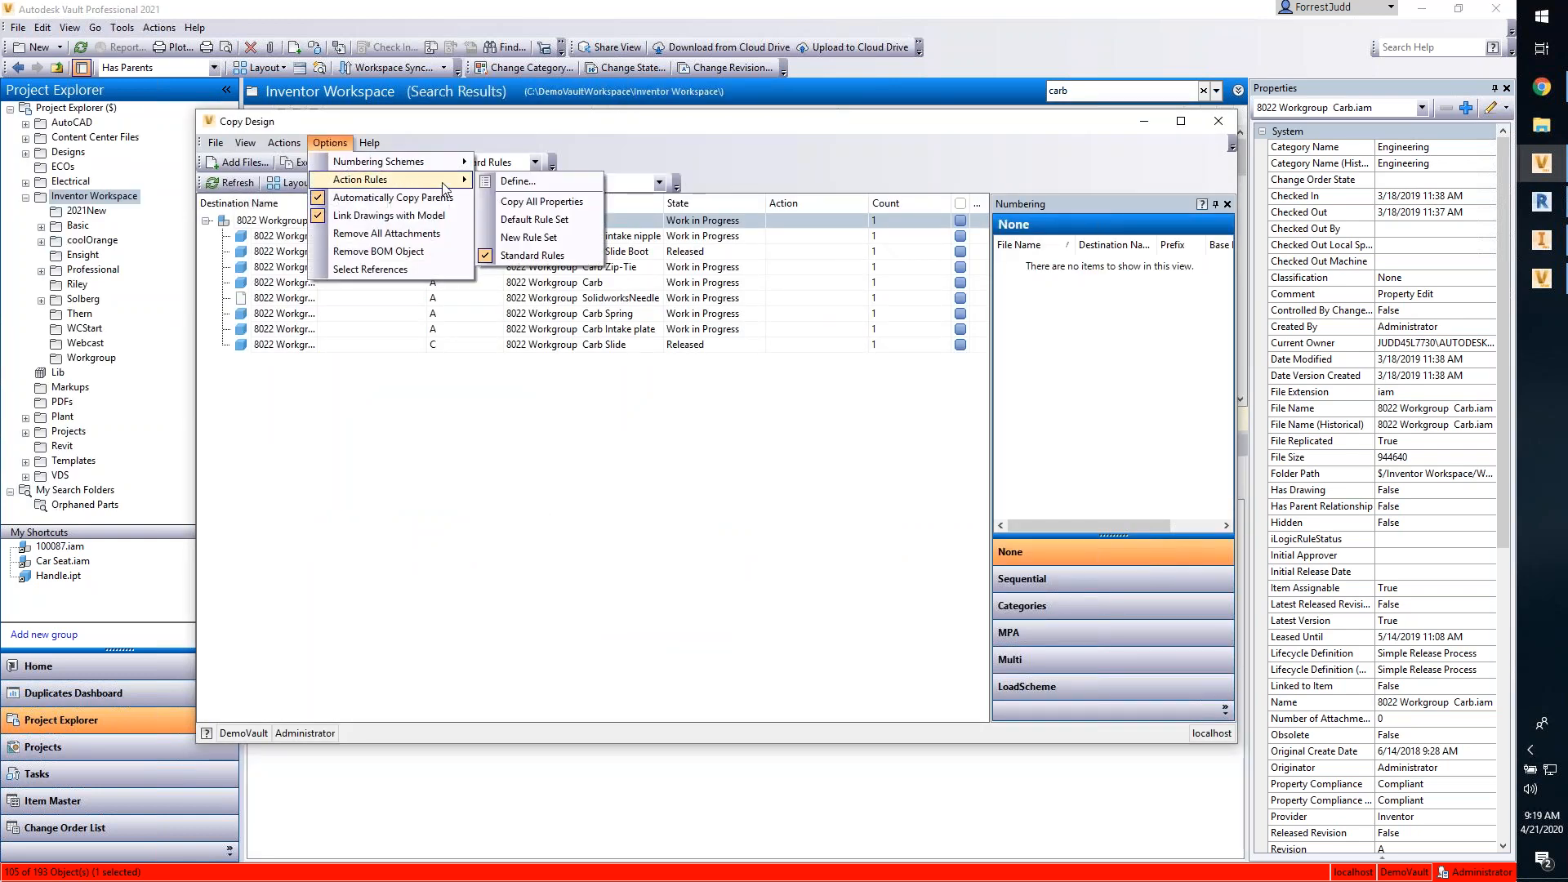
pyautogui.click(542, 185)
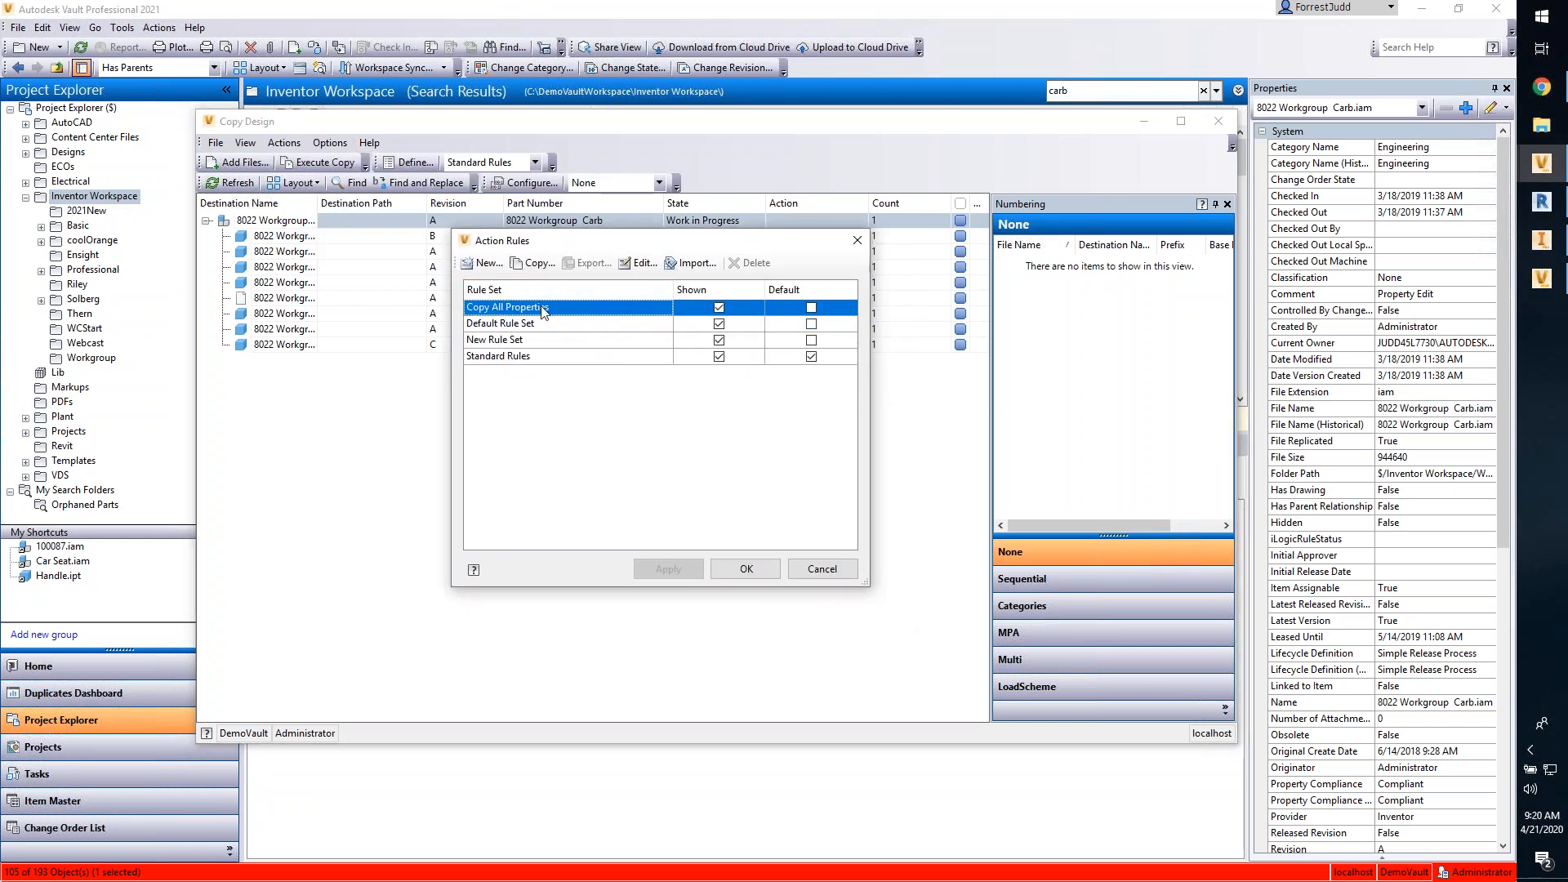
pyautogui.click(580, 364)
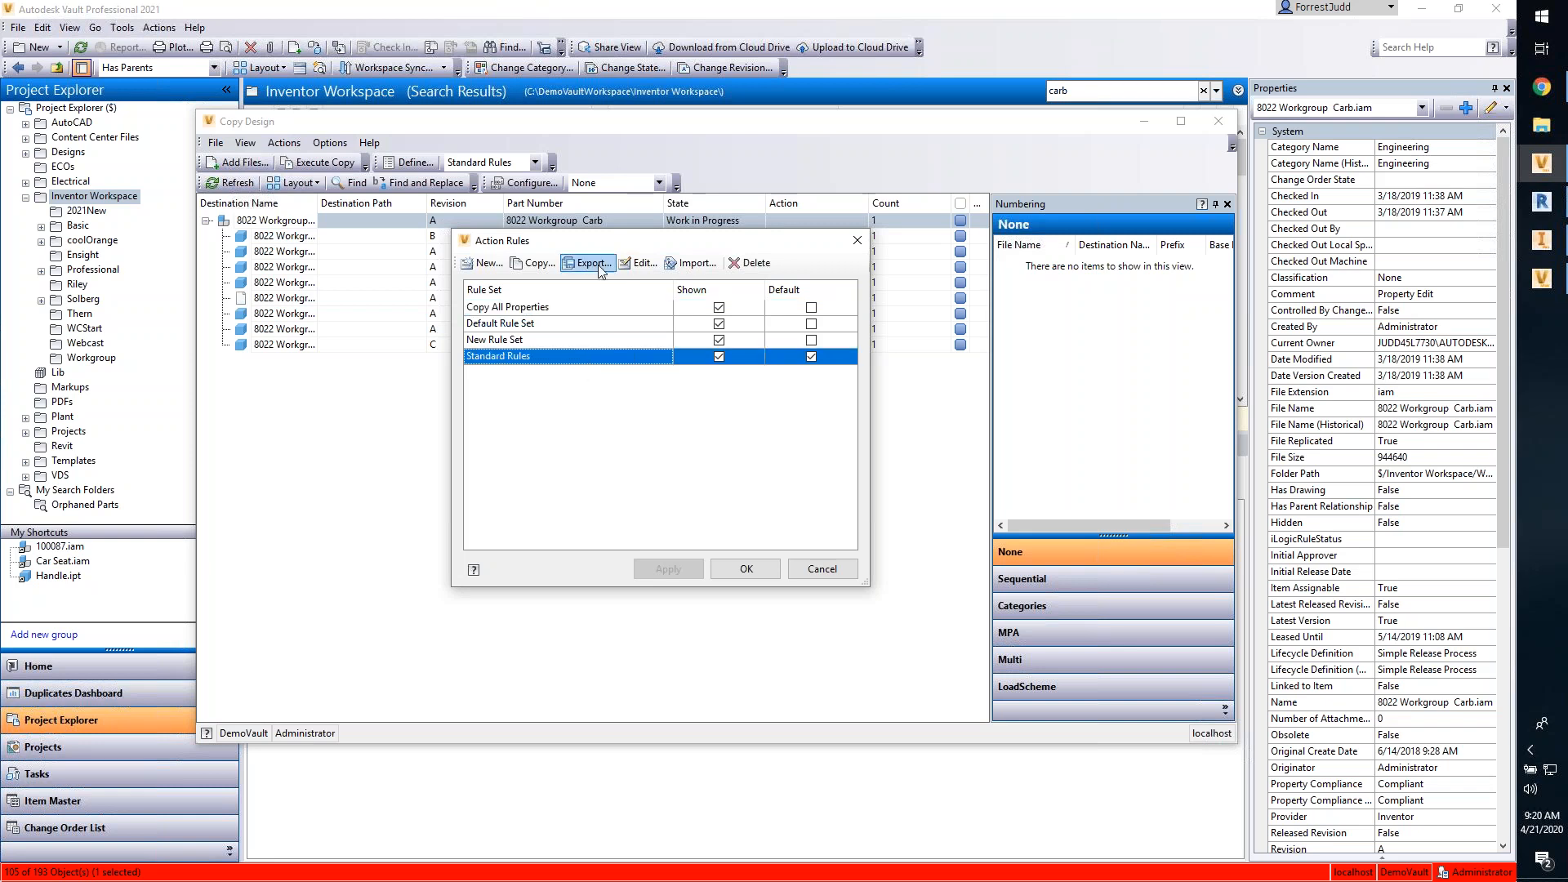
pyautogui.click(639, 262)
pyautogui.moveTo(729, 173); pyautogui.dragTo(702, 103)
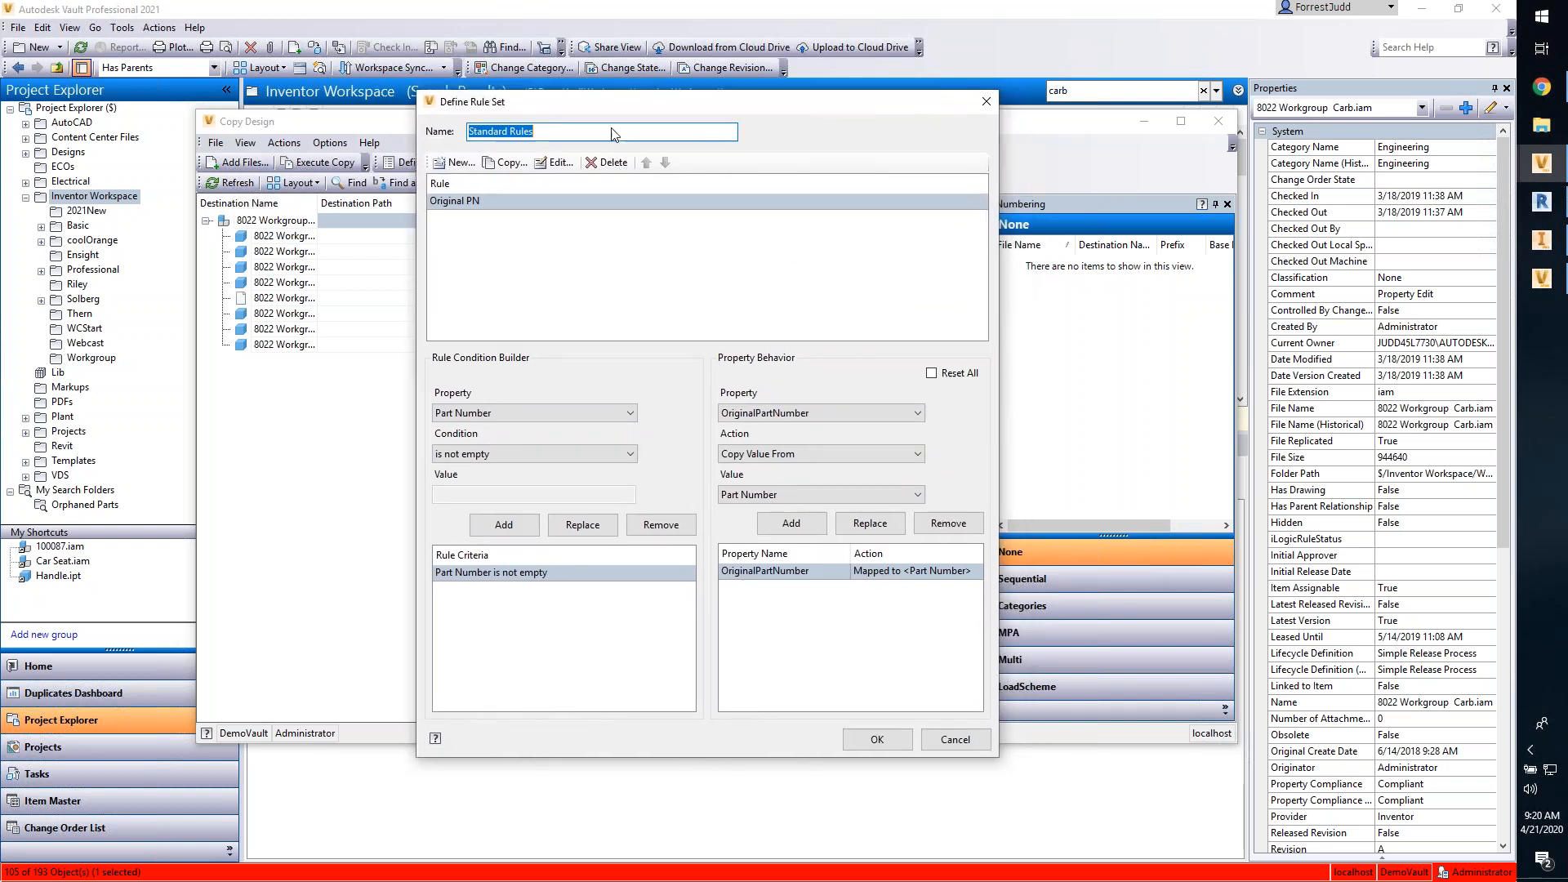
pyautogui.click(465, 204)
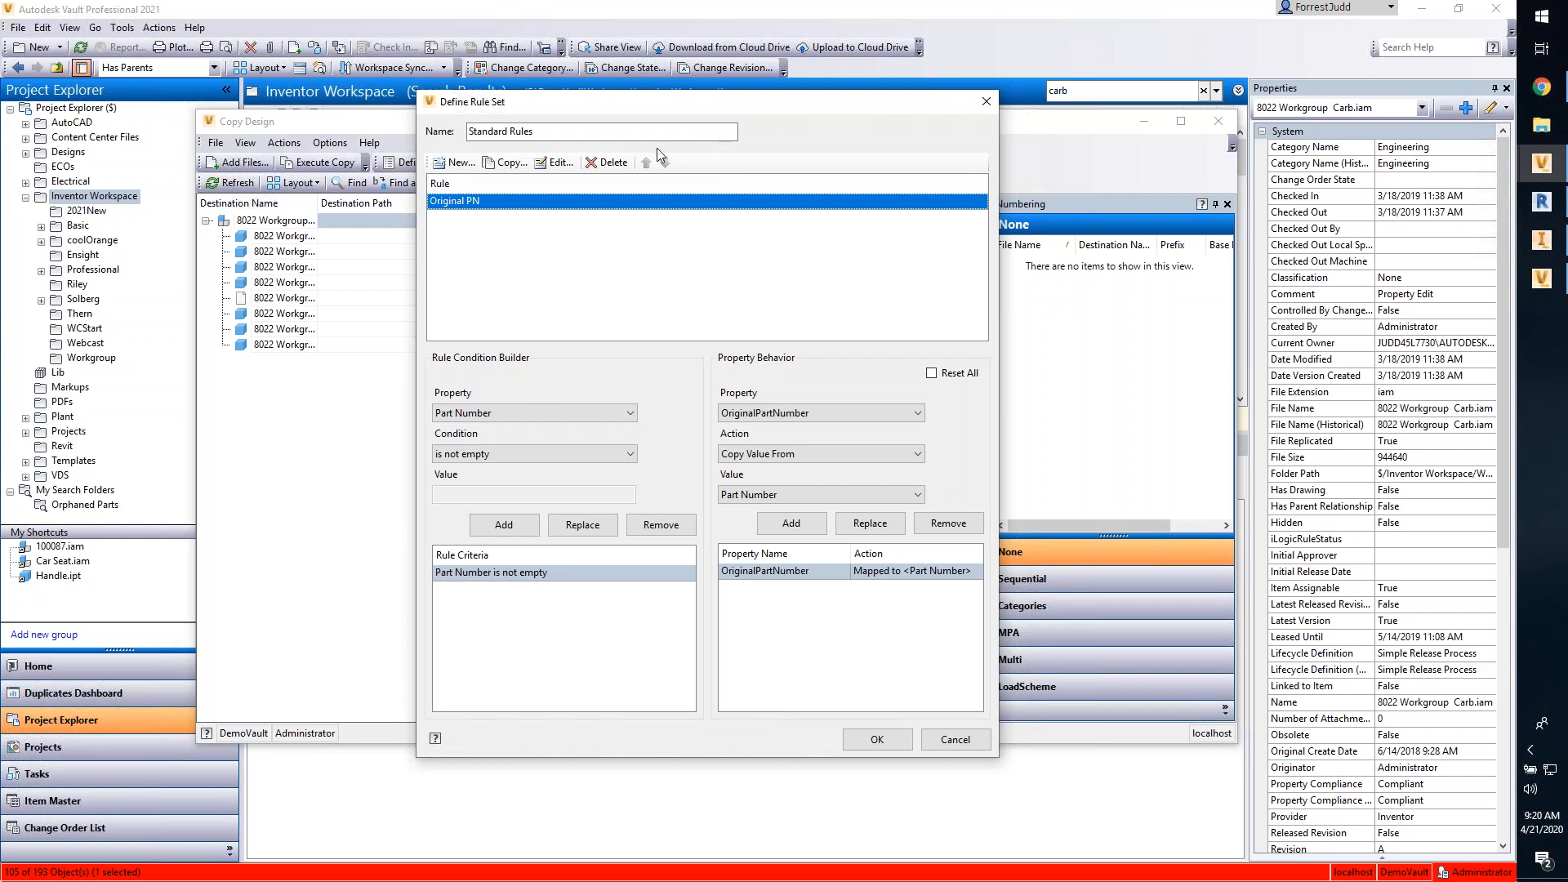
pyautogui.click(947, 739)
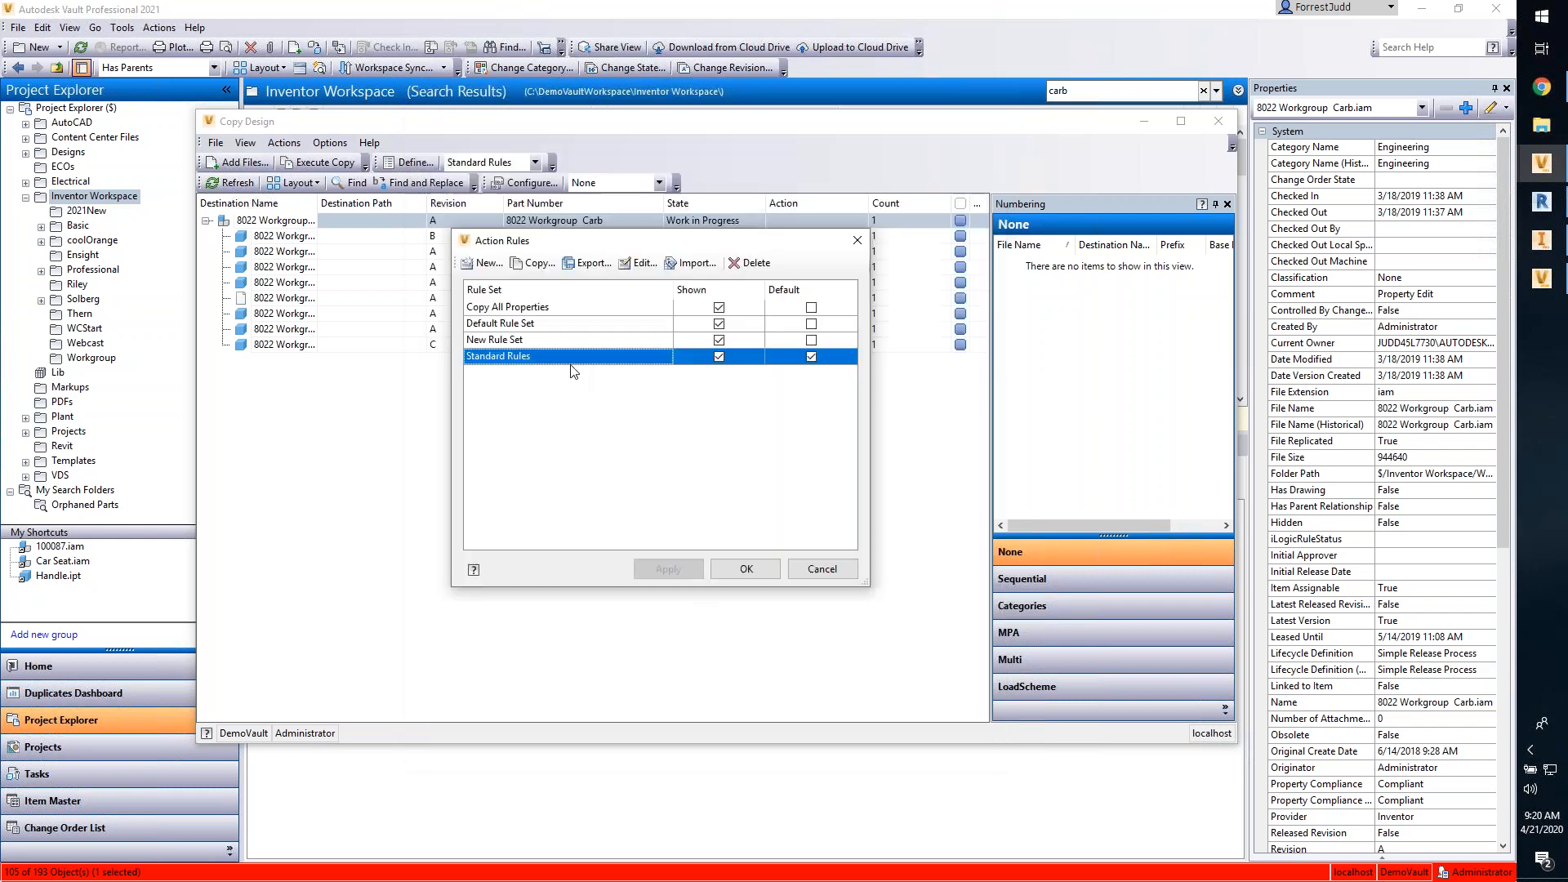
# Step: Explore the property, action and value choices for OriginalPartNumber in Standard Rules, including Copy Value From, and exit Copy Design without saving
pyautogui.click(516, 307)
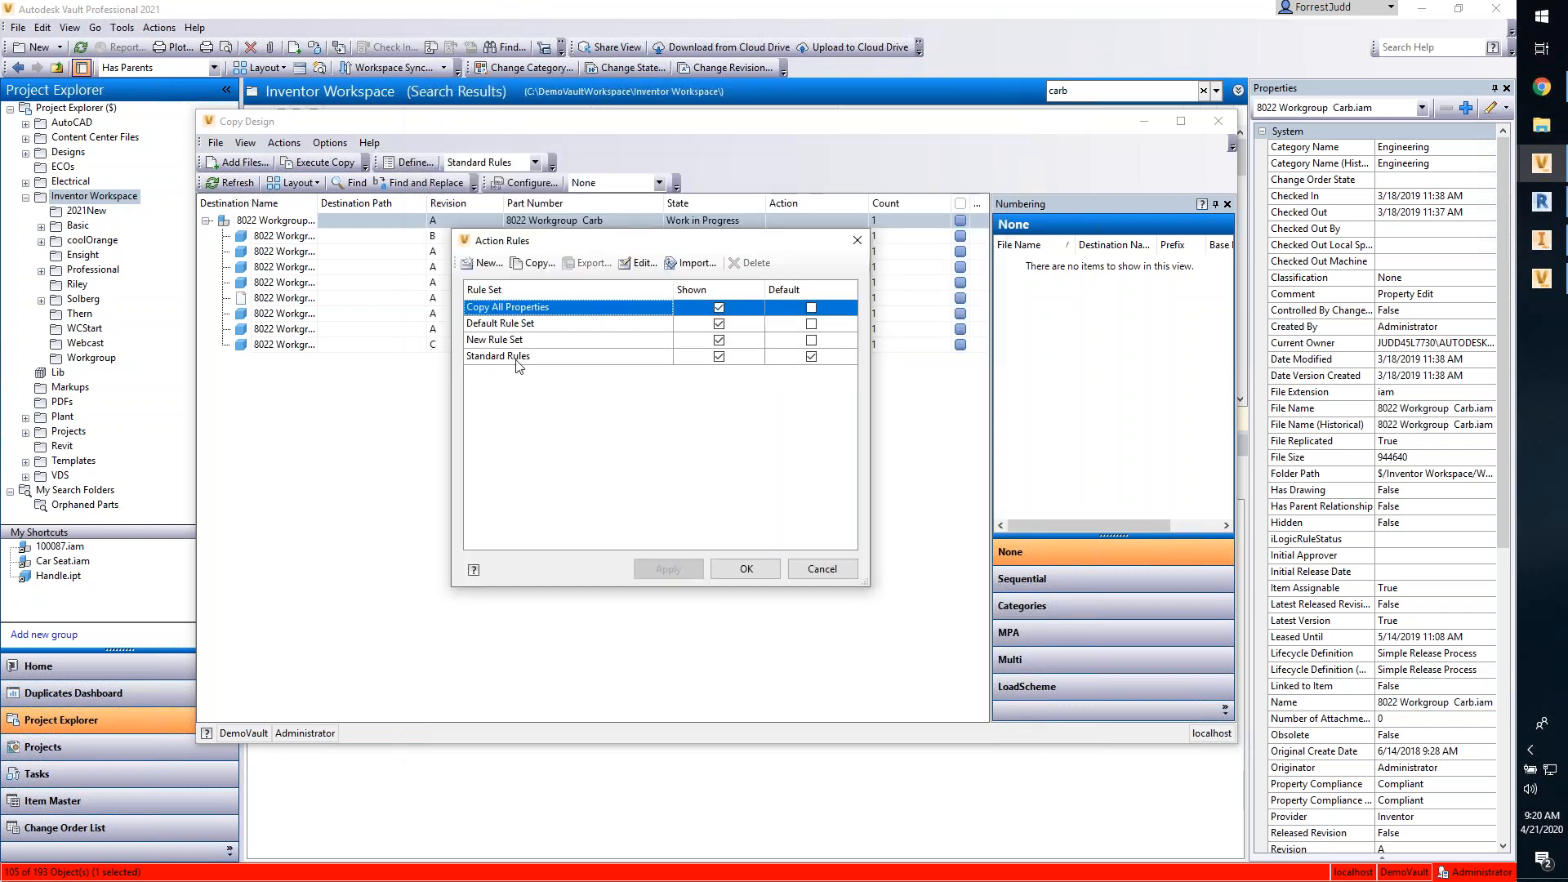
pyautogui.click(517, 357)
pyautogui.click(640, 262)
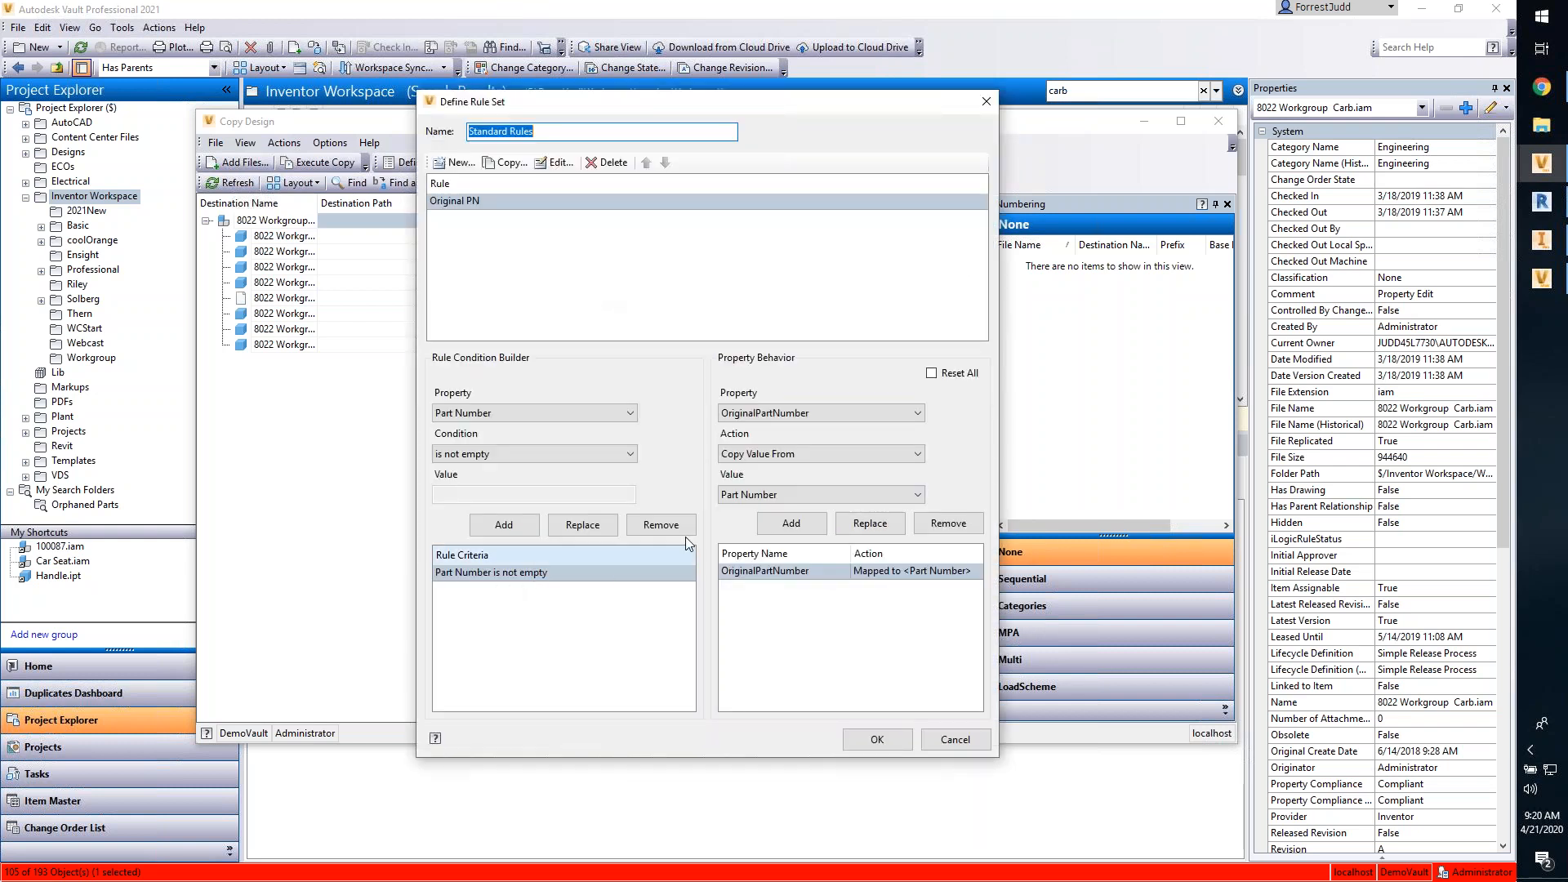
pyautogui.click(767, 414)
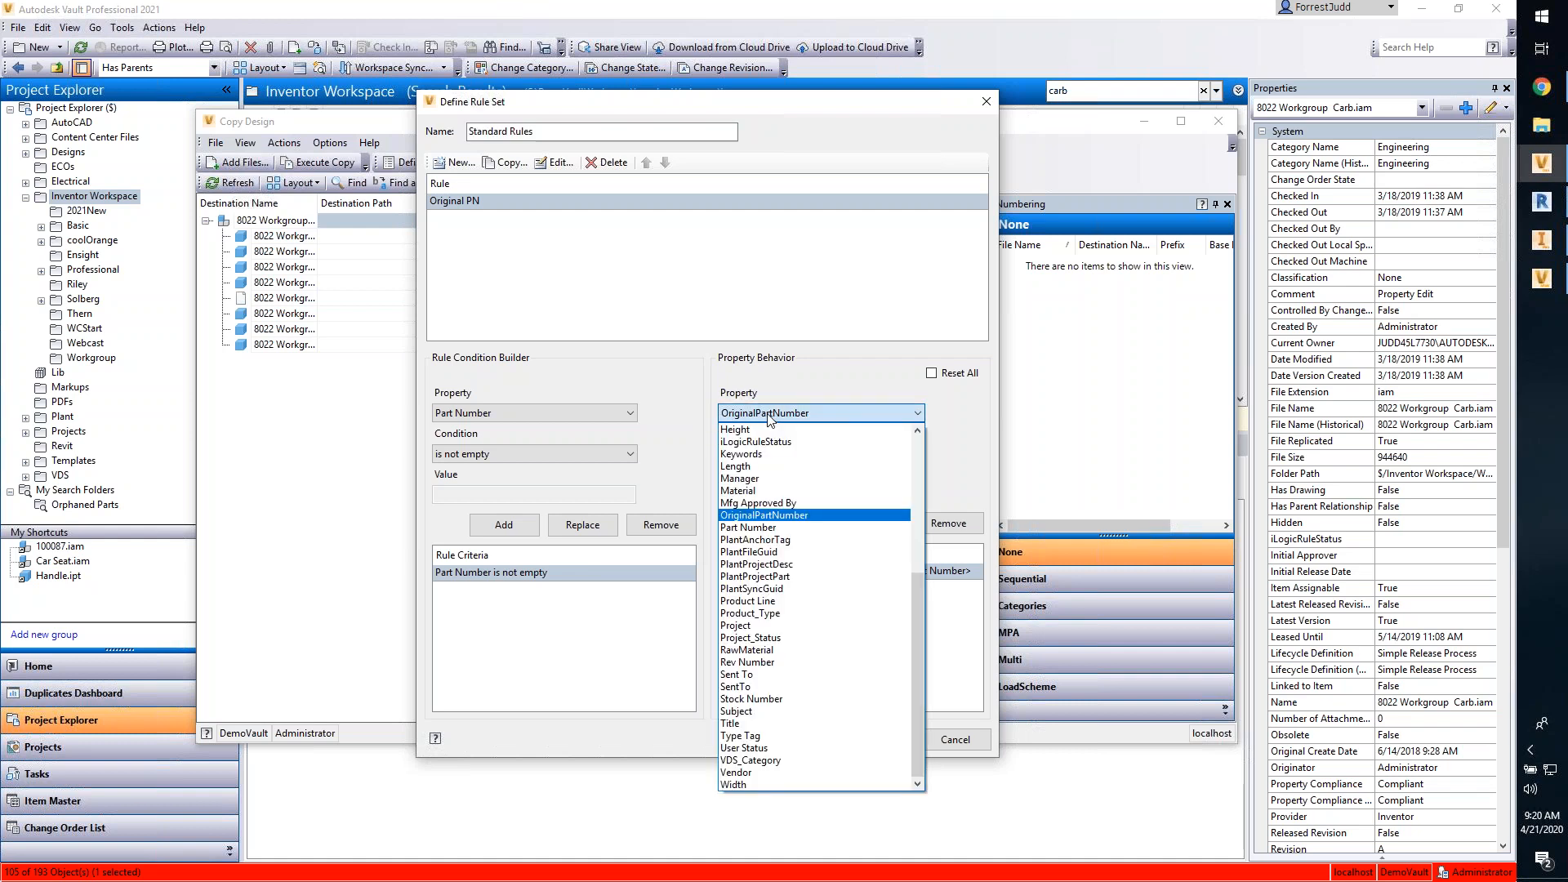
pyautogui.click(767, 515)
pyautogui.click(761, 454)
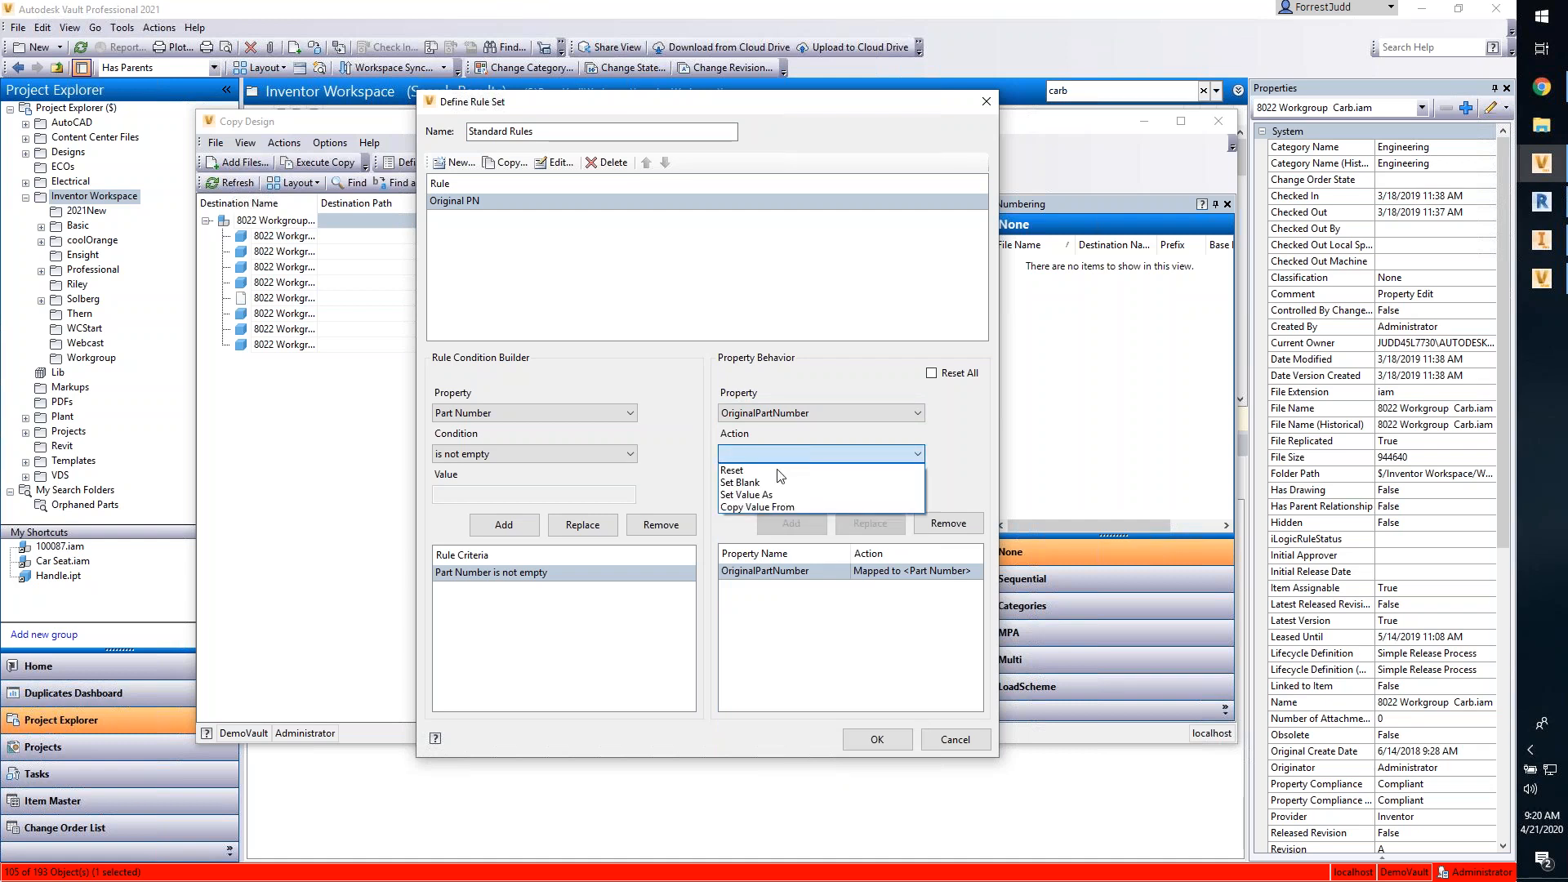
pyautogui.click(777, 506)
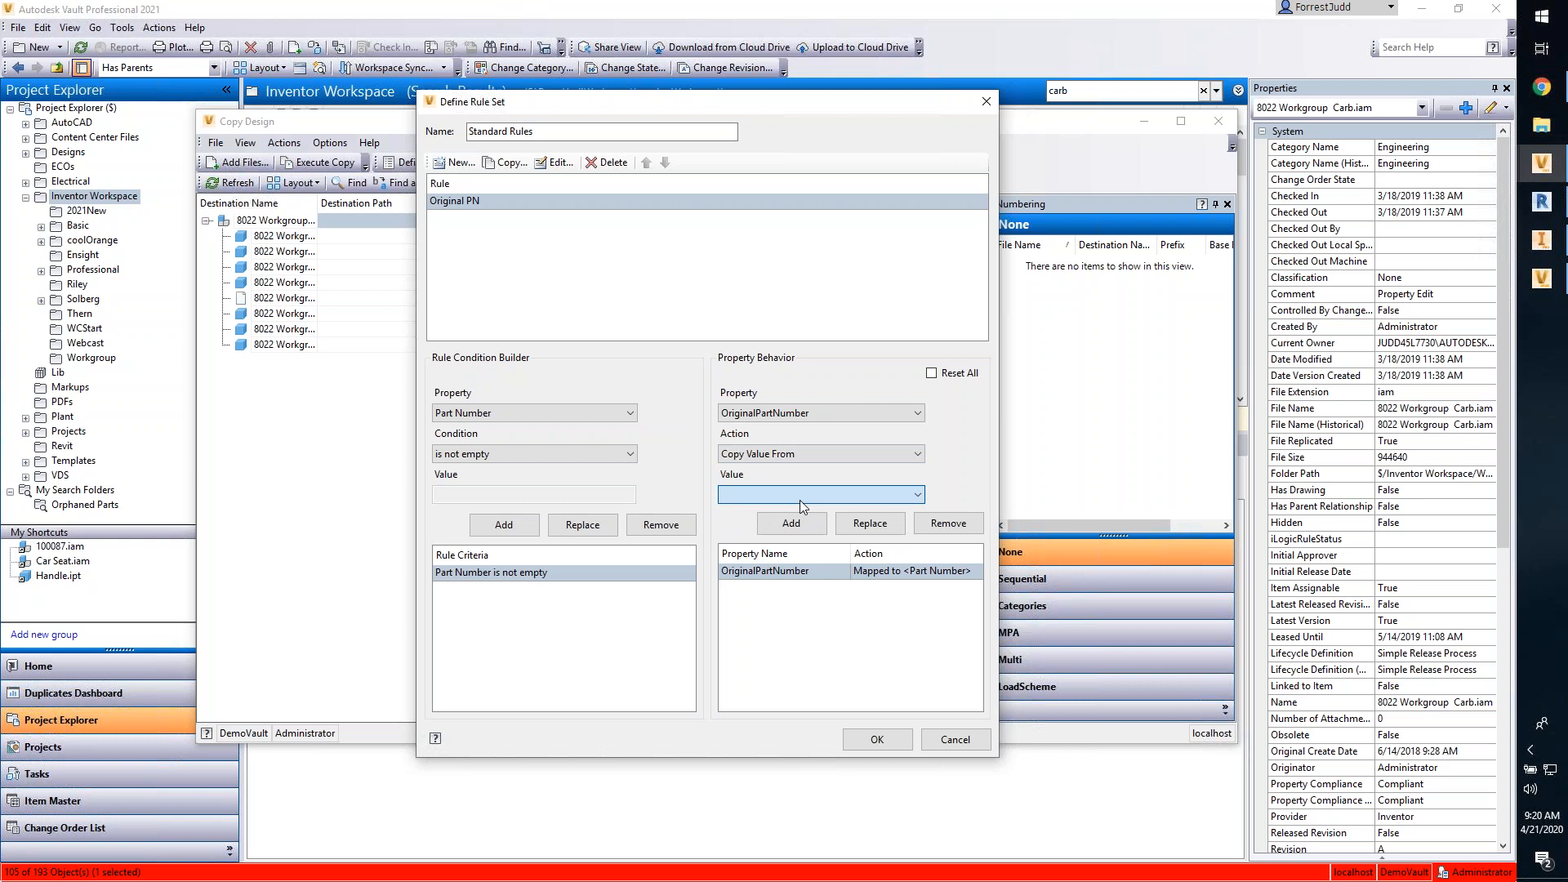
pyautogui.click(800, 500)
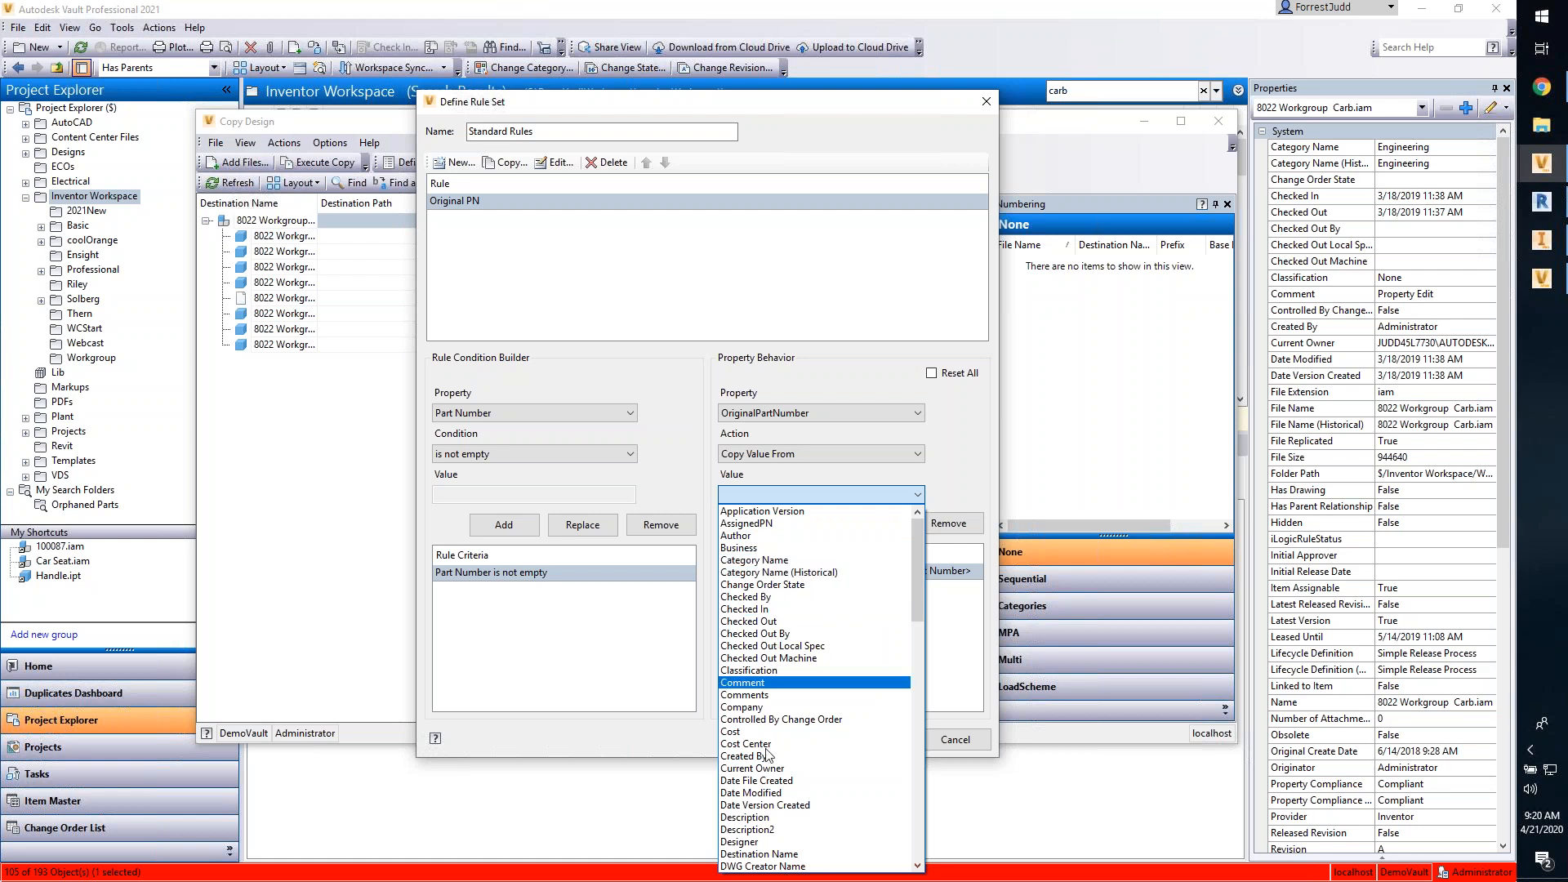
pyautogui.press('Escape')
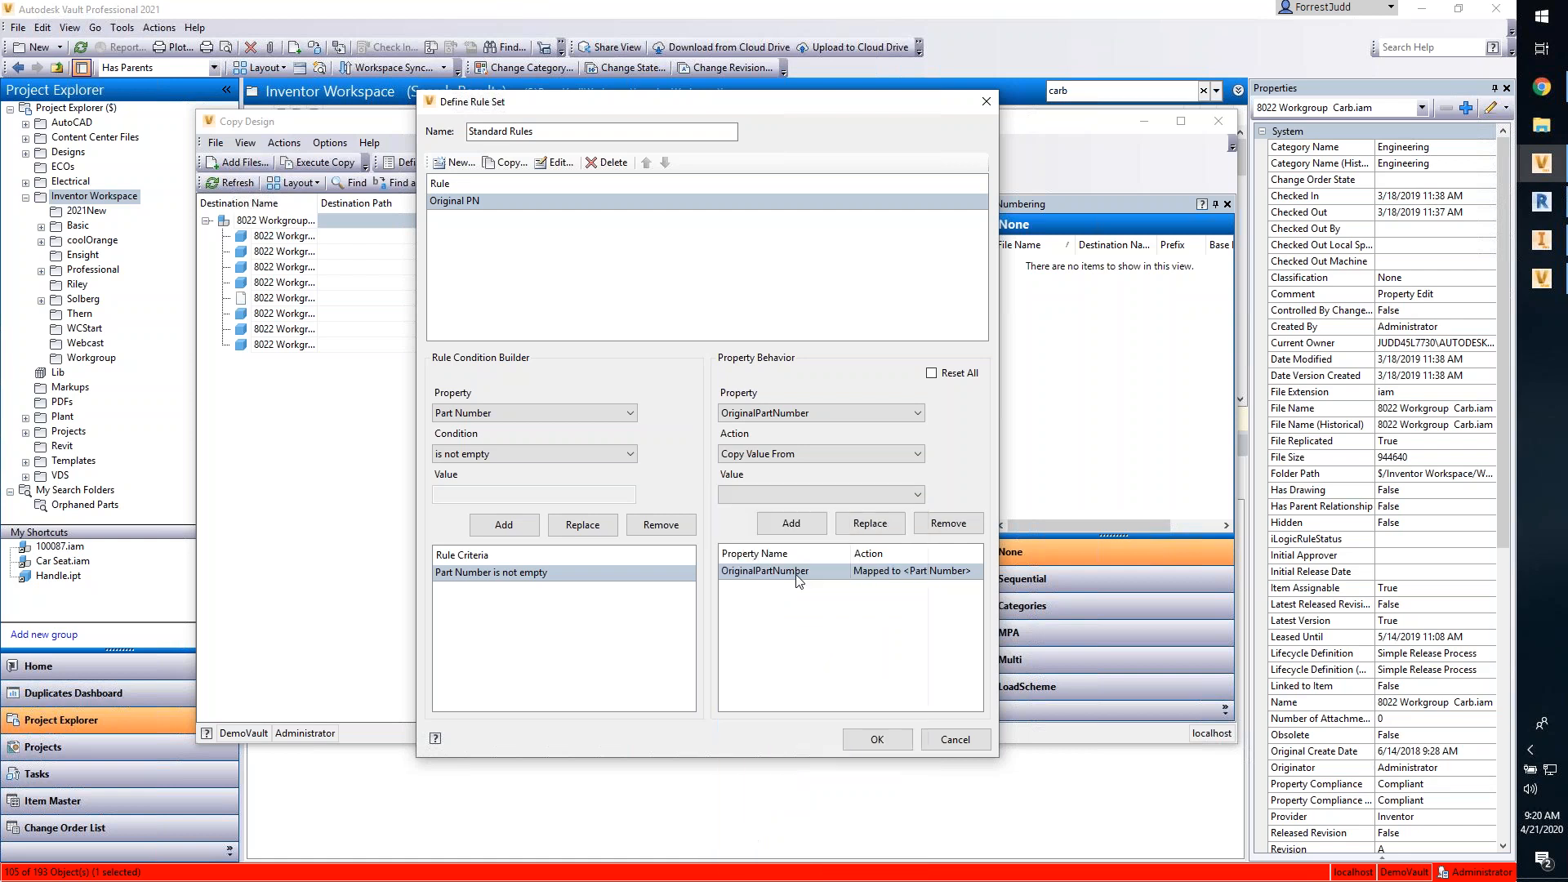
pyautogui.click(948, 740)
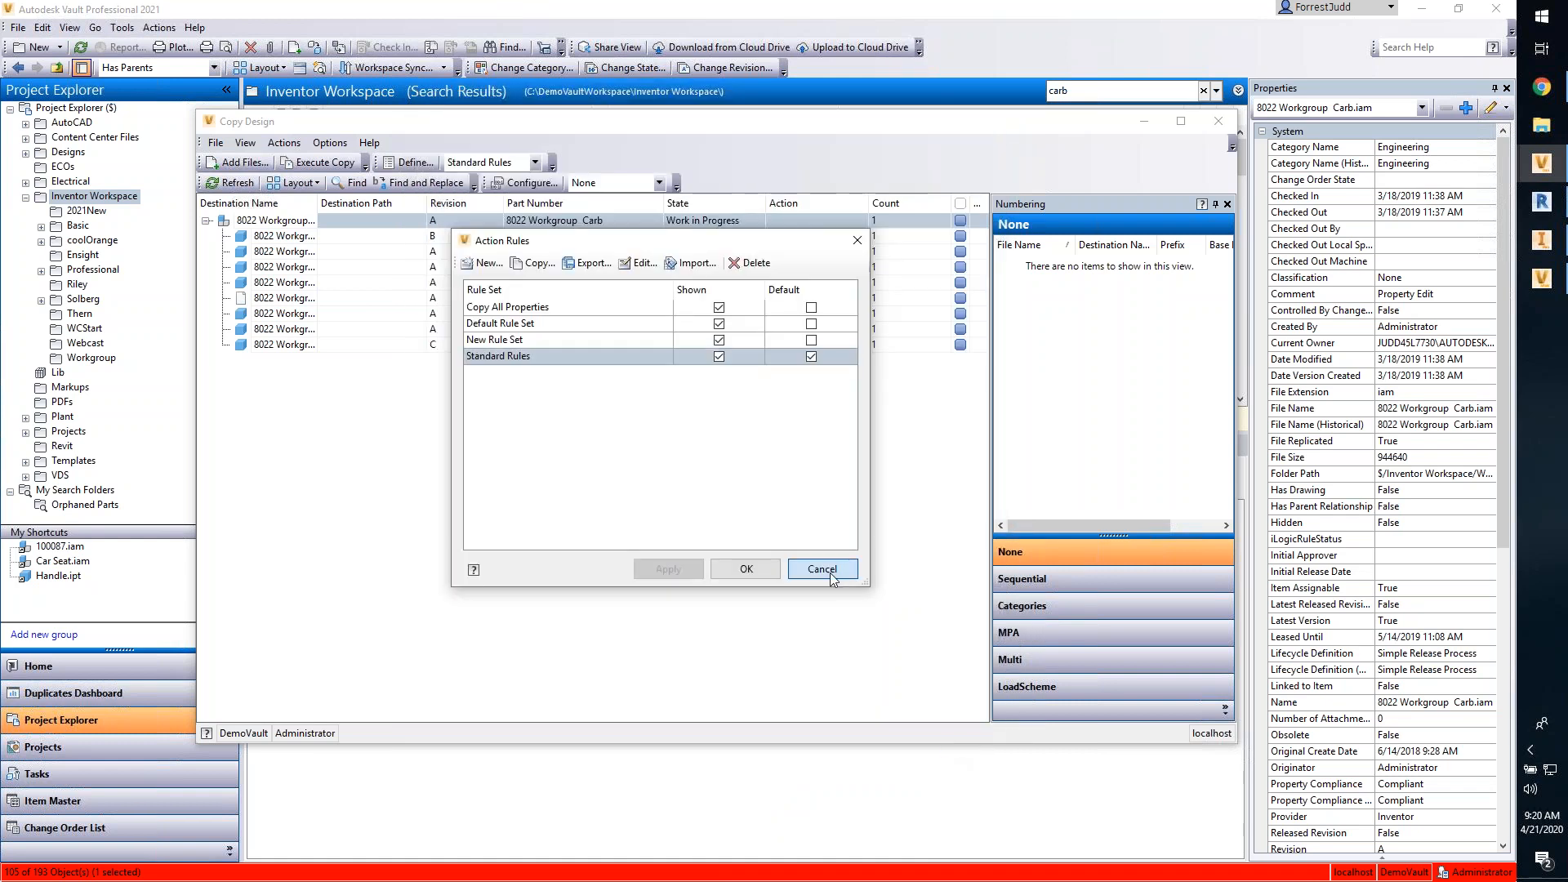
pyautogui.click(830, 571)
pyautogui.click(1218, 121)
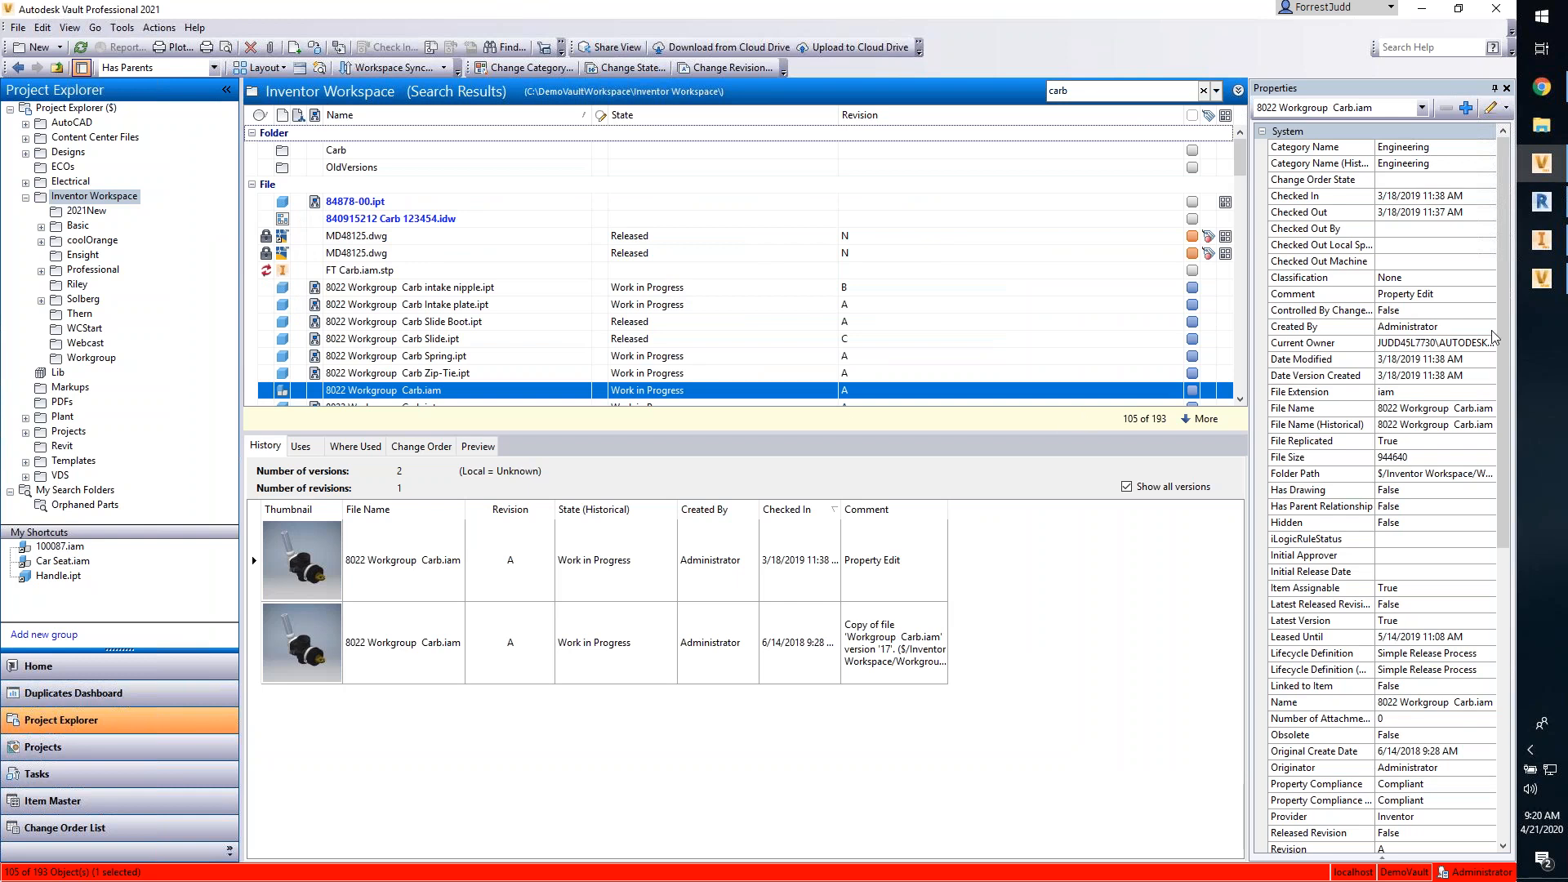
# Step: Examine the system and user-defined properties of 8022 Workgroup Carb.iam
pyautogui.scroll(-10, 1502, 283)
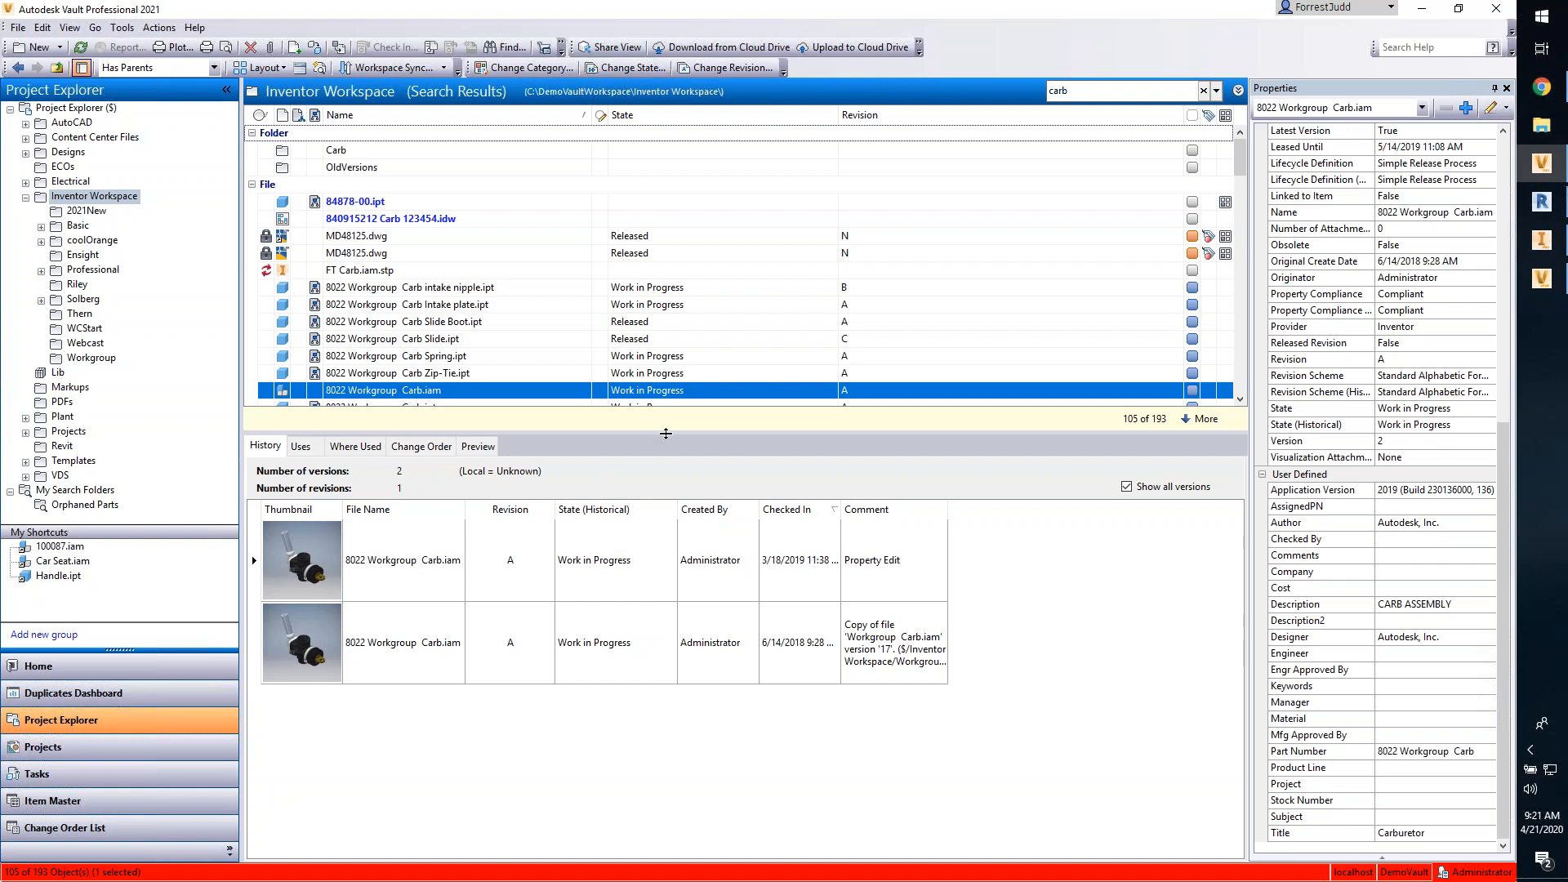
pyautogui.scroll(-4, 398, 339)
pyautogui.scroll(3, 397, 339)
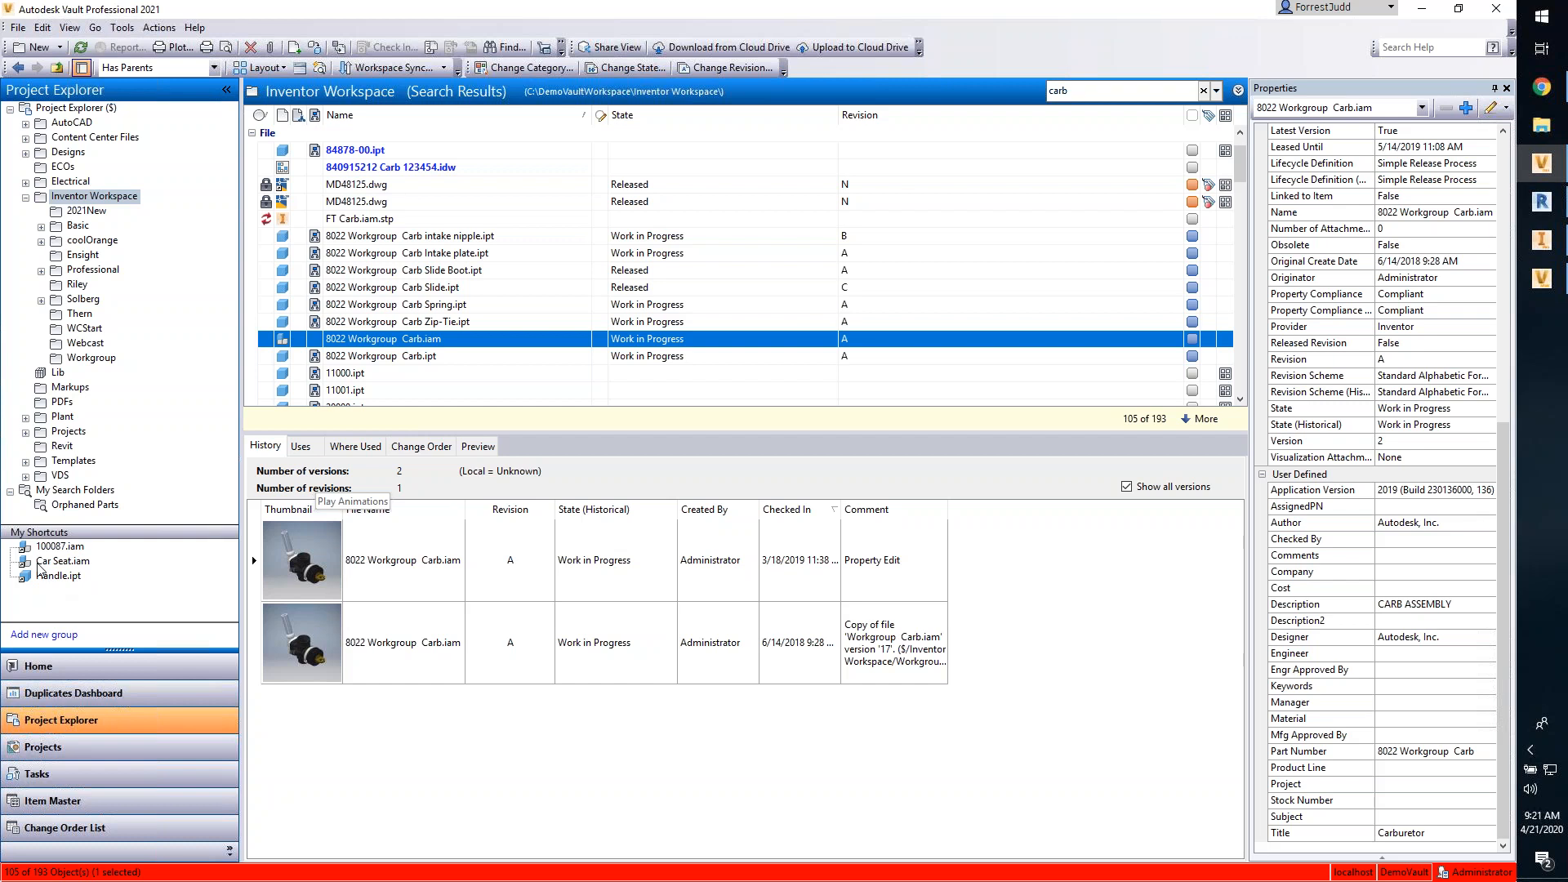
# Step: Locate 100087.iam through its saved shortcut and expand its Uses structure
pyautogui.click(59, 547)
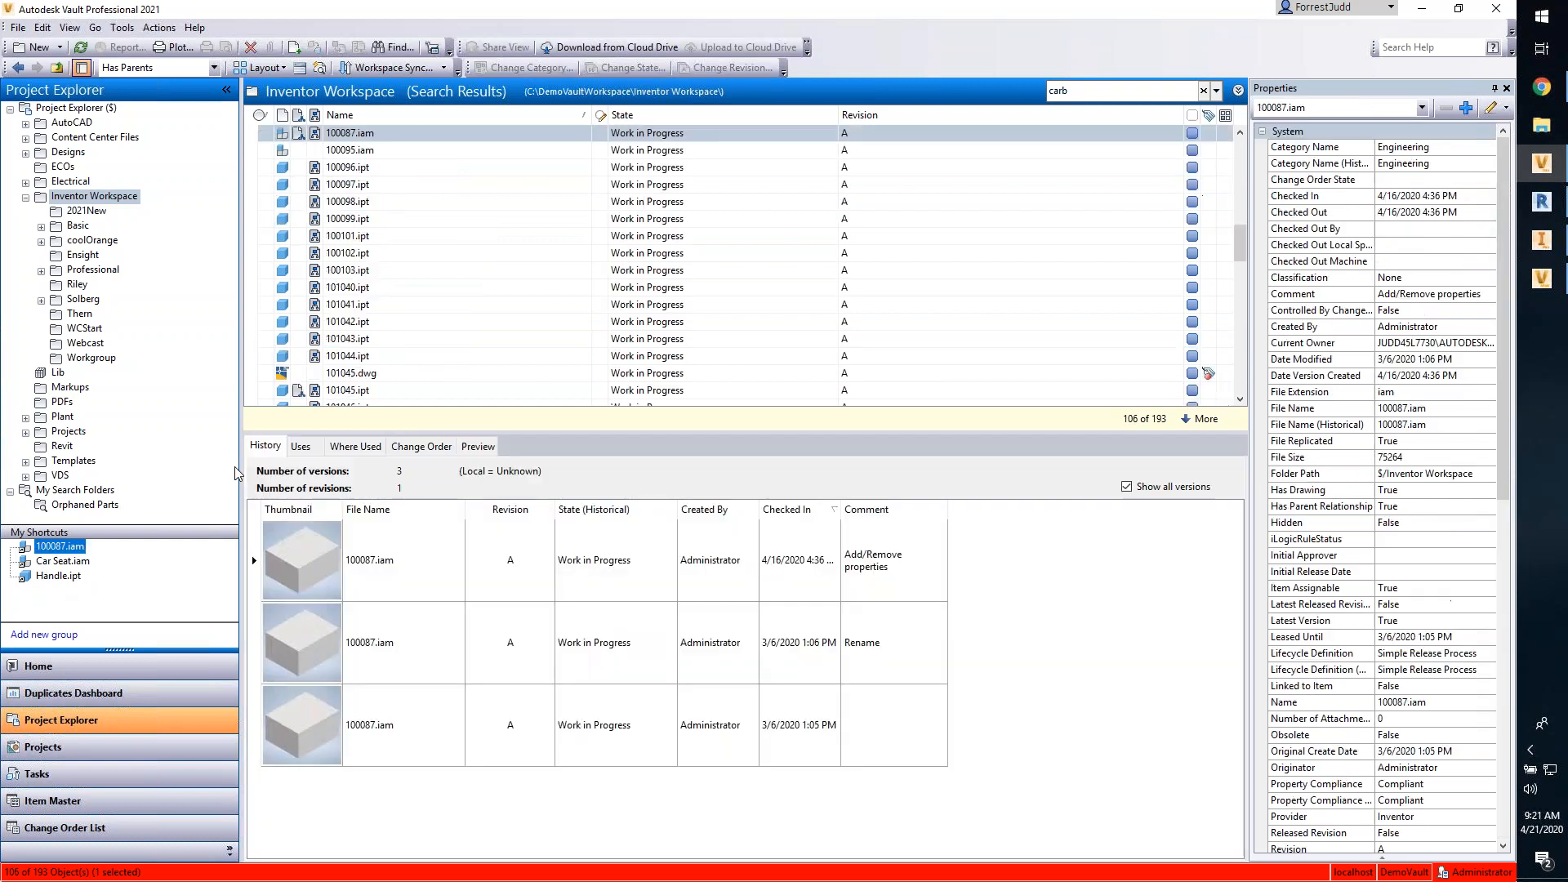
pyautogui.click(301, 445)
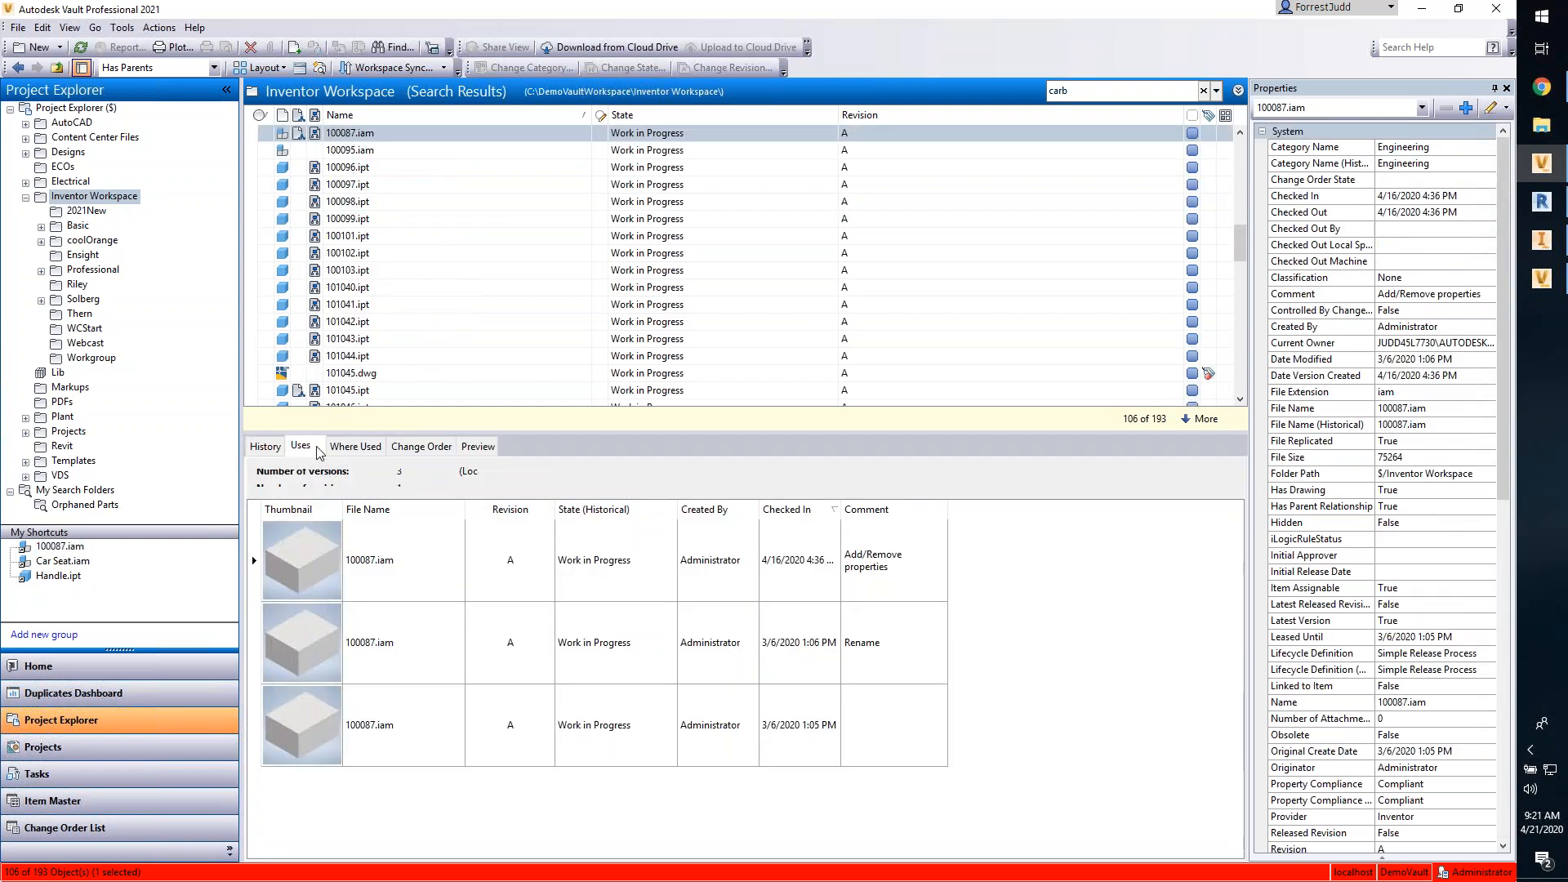
pyautogui.click(256, 529)
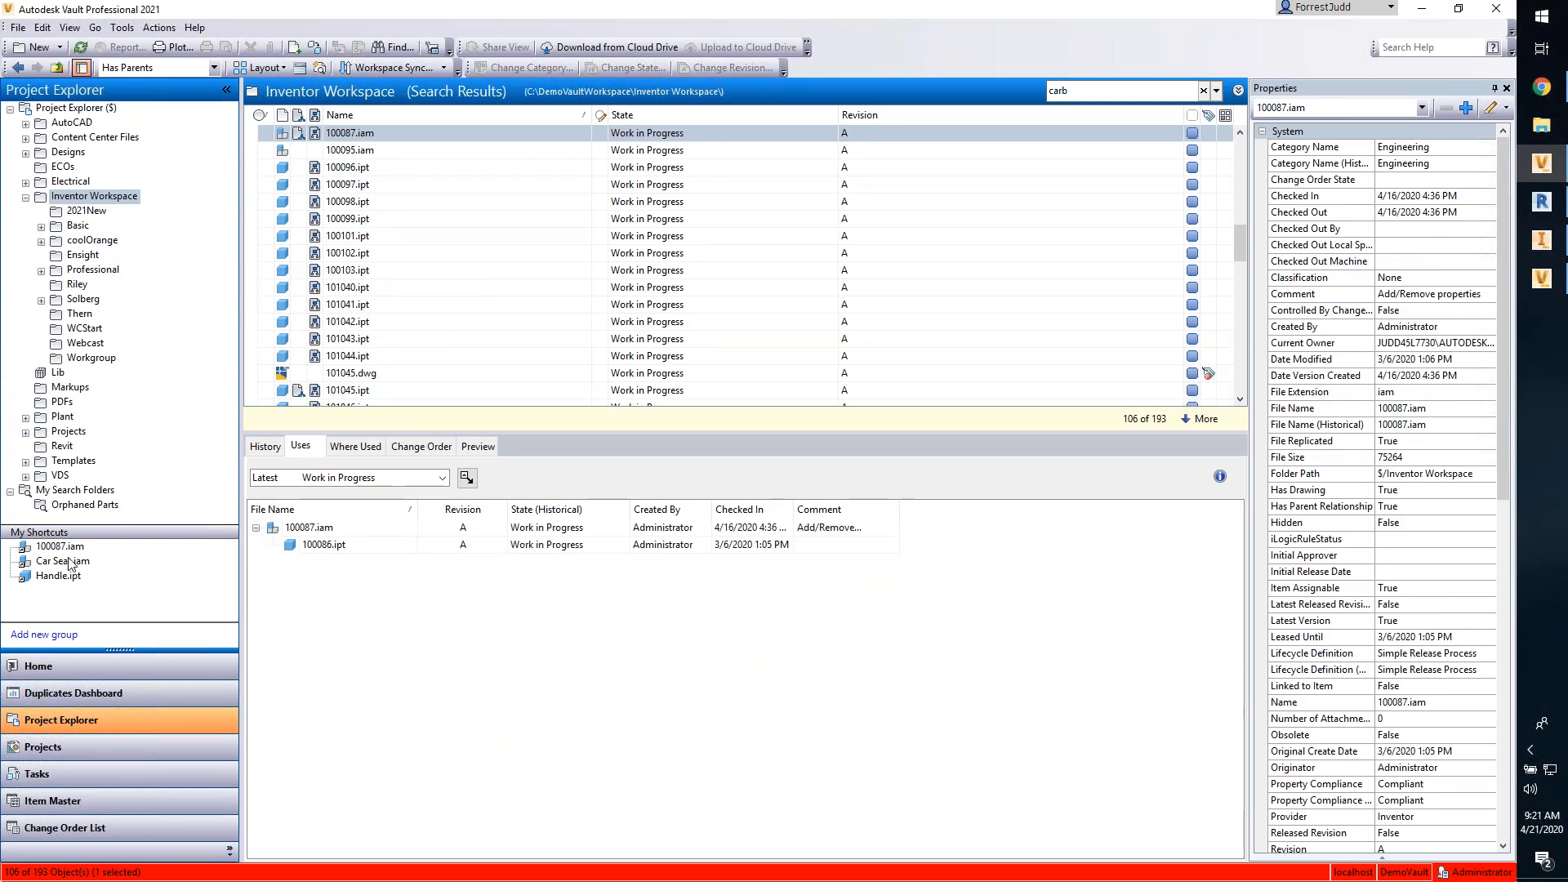
# Step: Find 8022 Workgroup Carb.iam again in the Inventor Workspace list and expand the components it uses
pyautogui.click(88, 205)
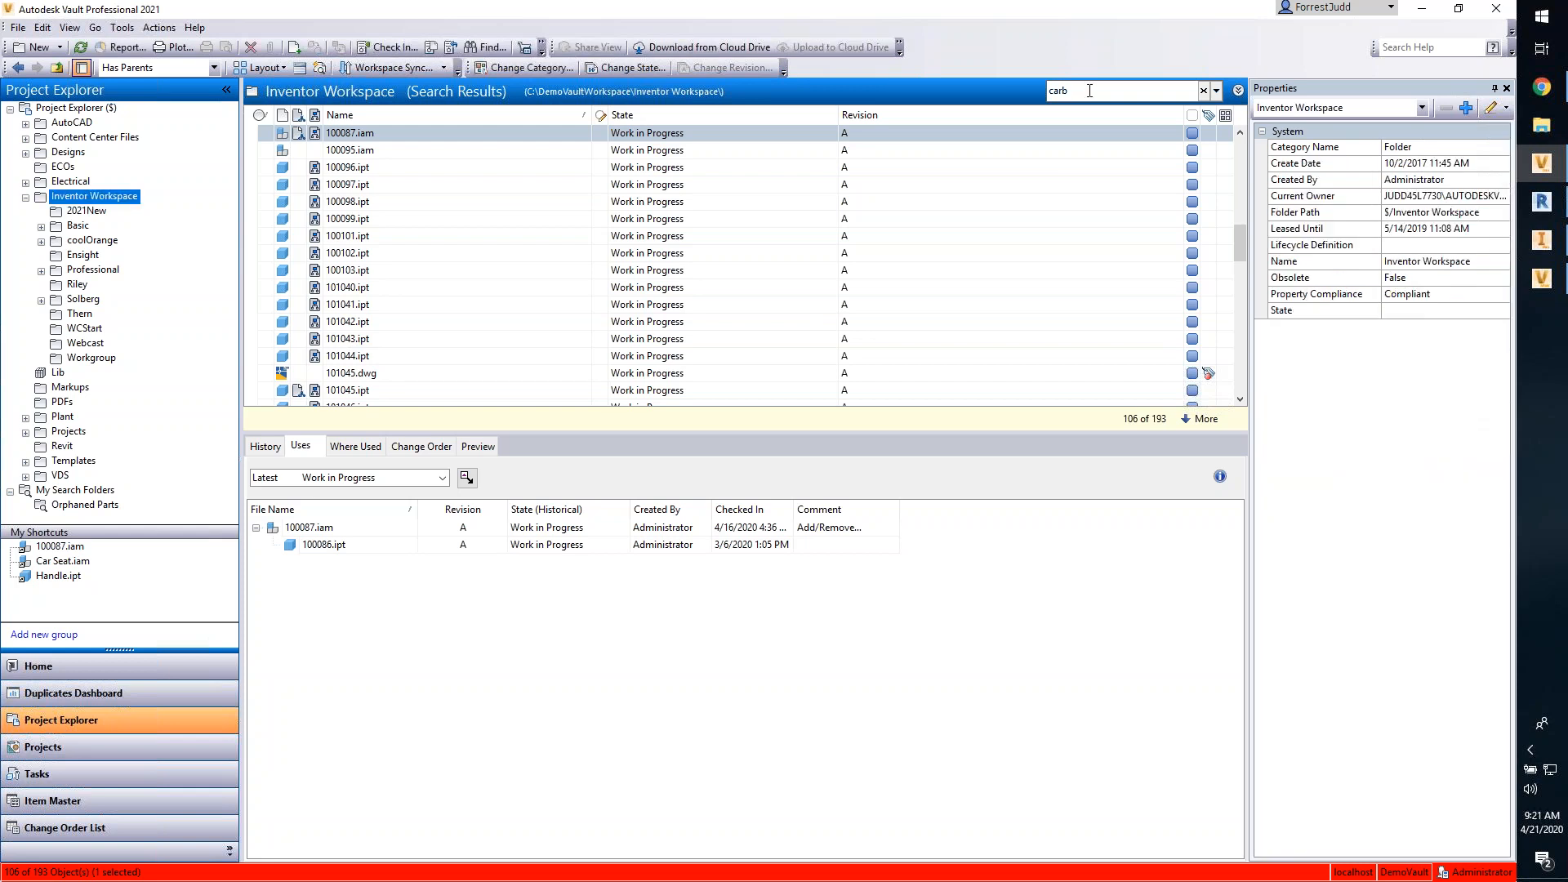
pyautogui.scroll(8, 571, 257)
pyautogui.scroll(3, 555, 260)
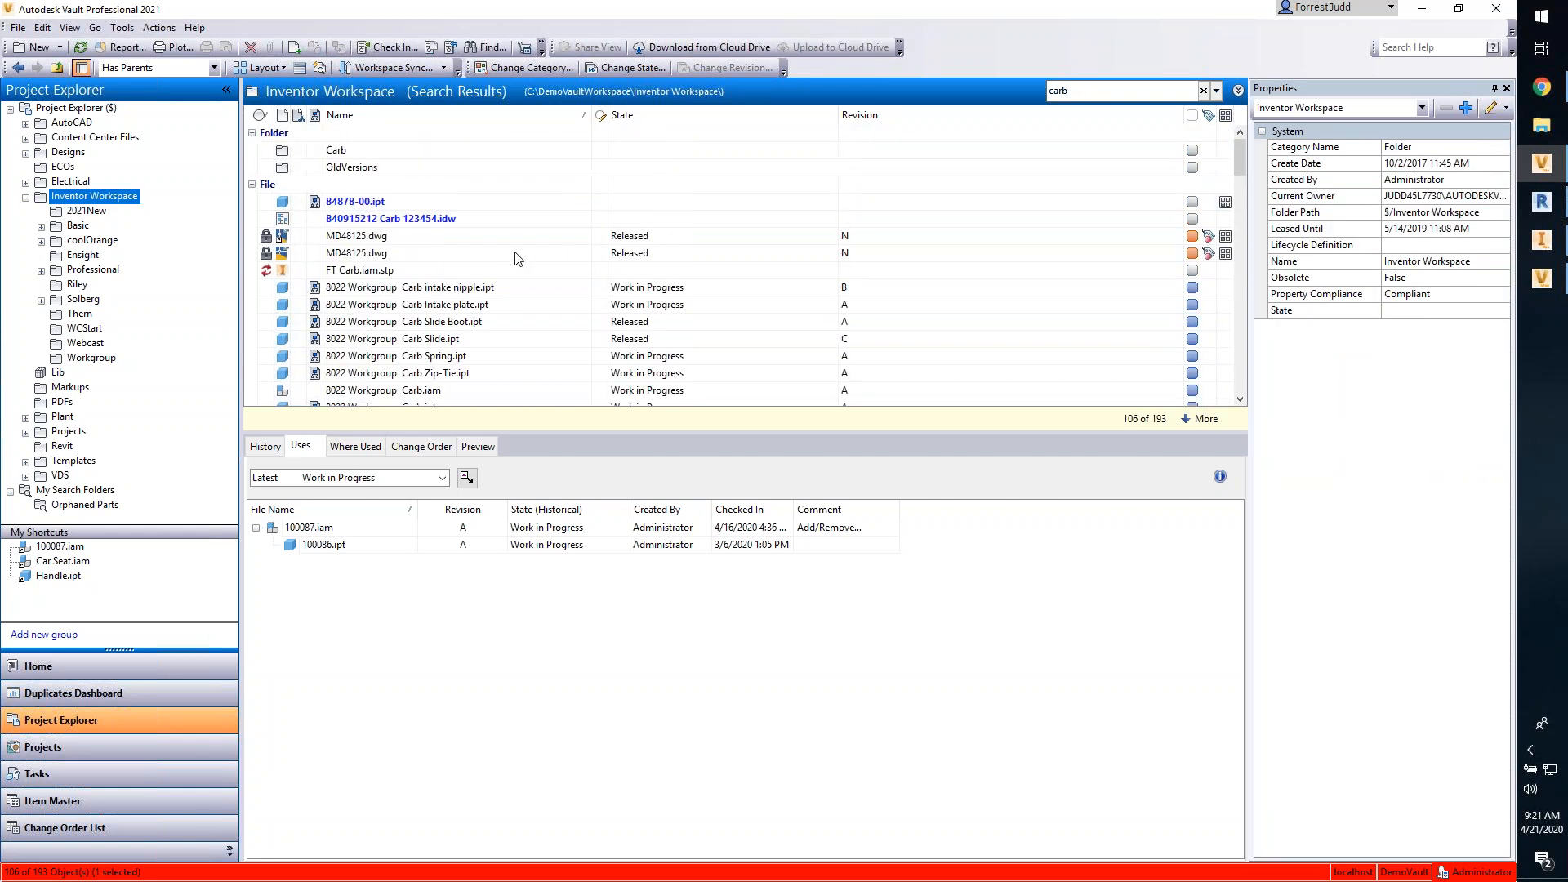
pyautogui.scroll(-3, 454, 250)
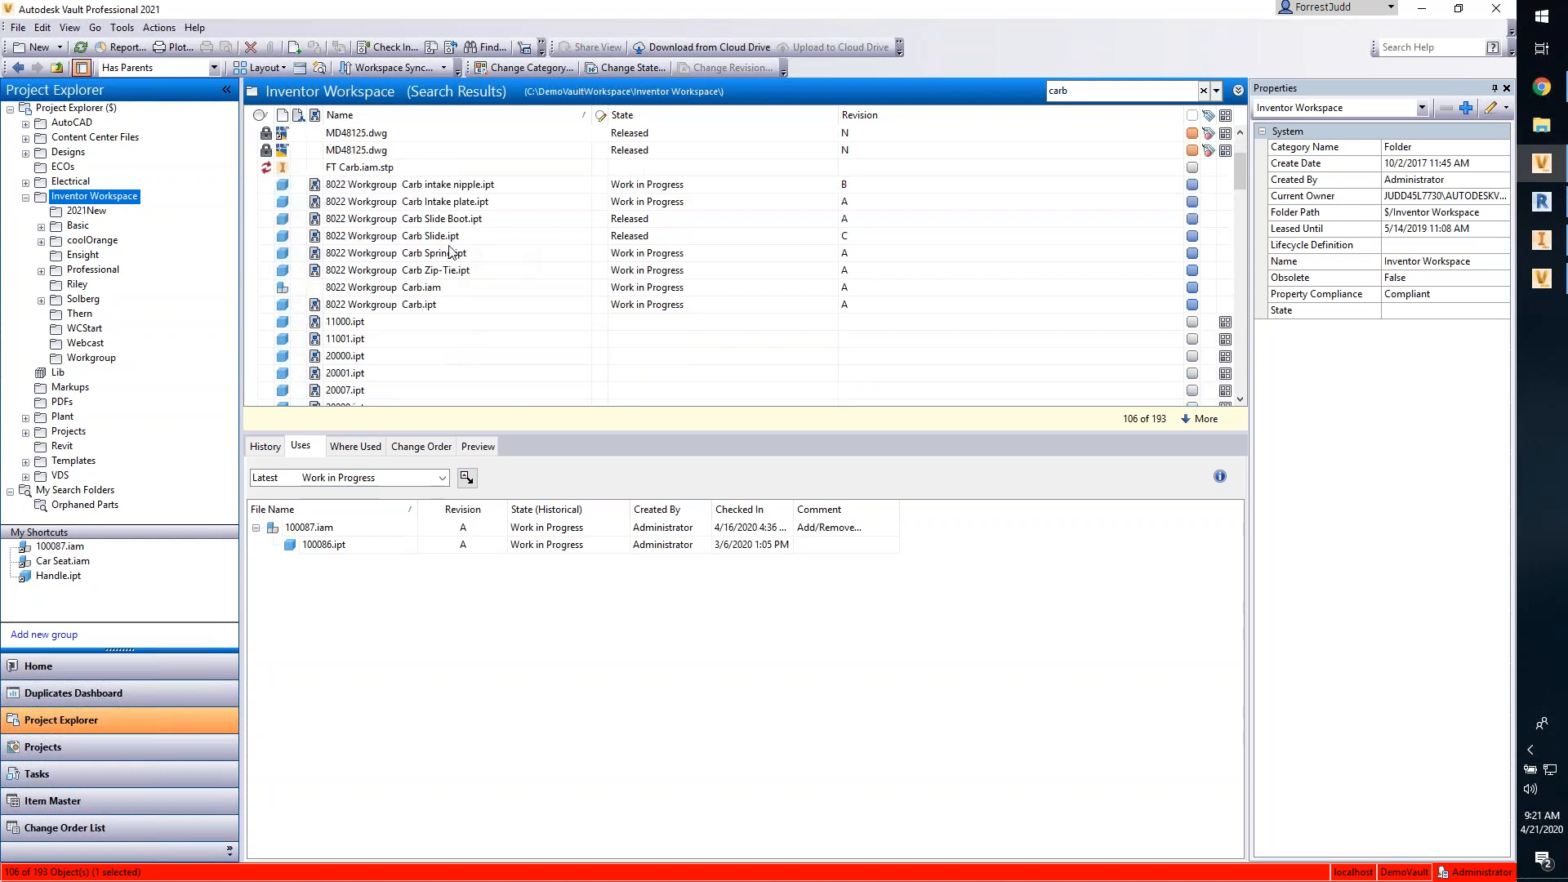
pyautogui.click(397, 238)
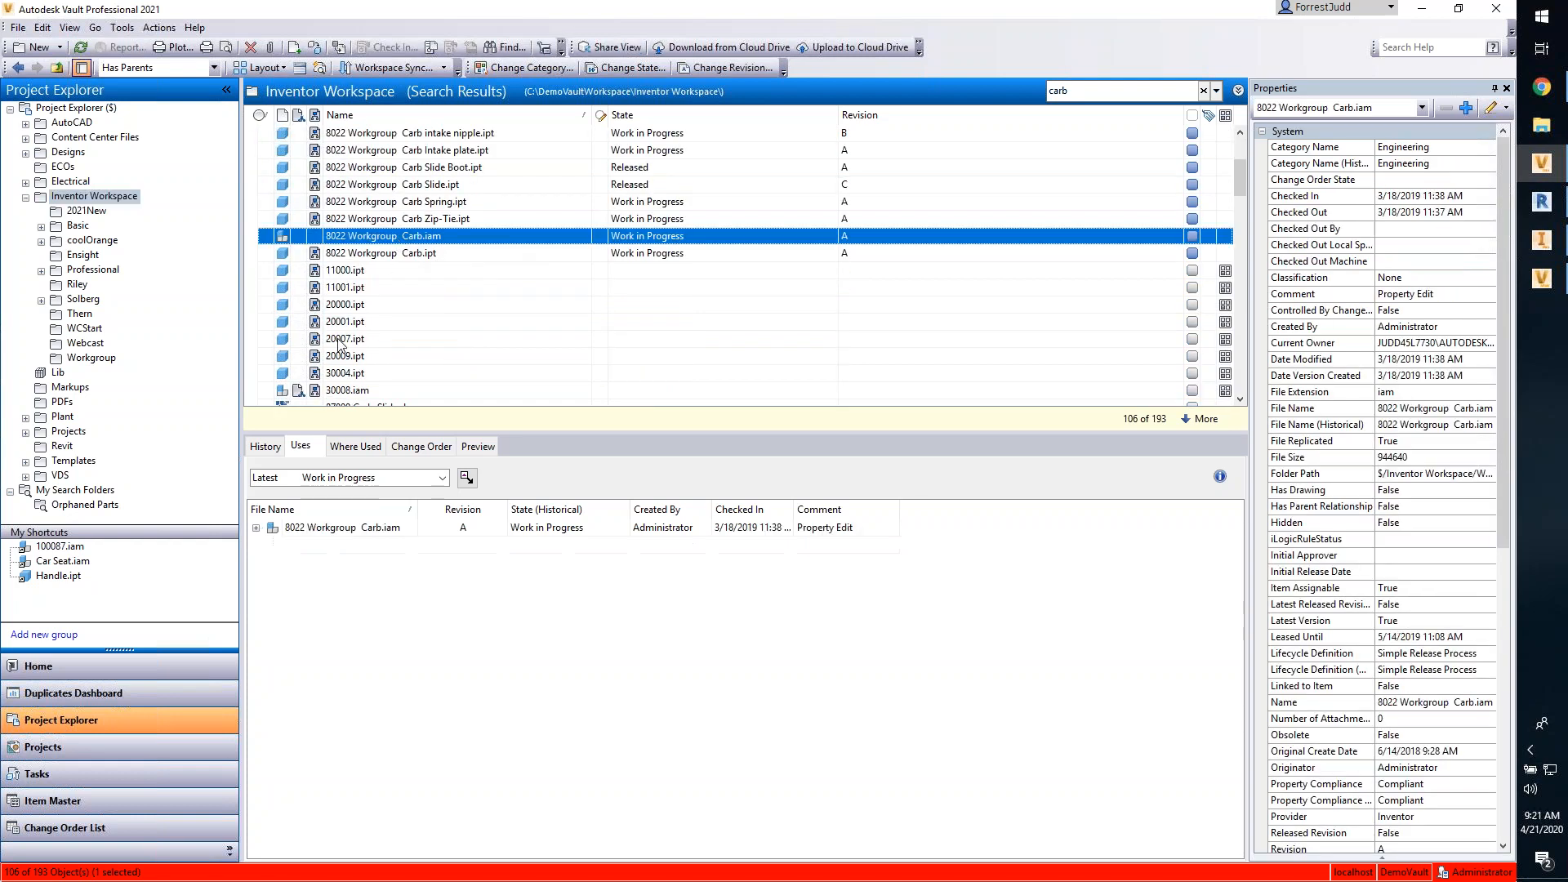
pyautogui.click(255, 527)
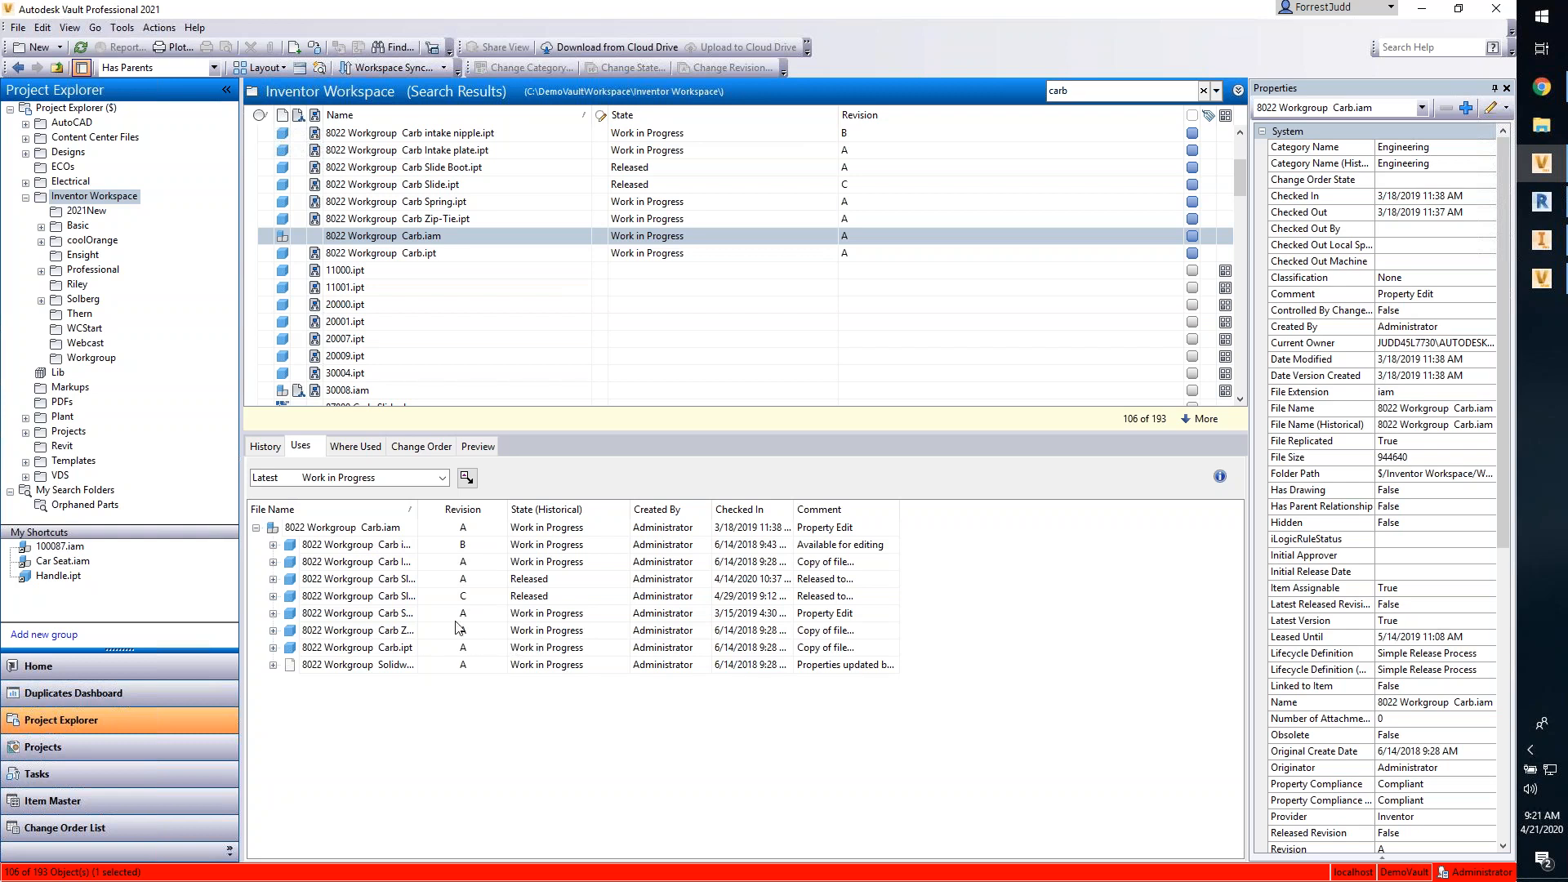
# Step: Try to change the lifecycle state of 8022 Workgroup Carb.iam to Released
pyautogui.click(361, 238)
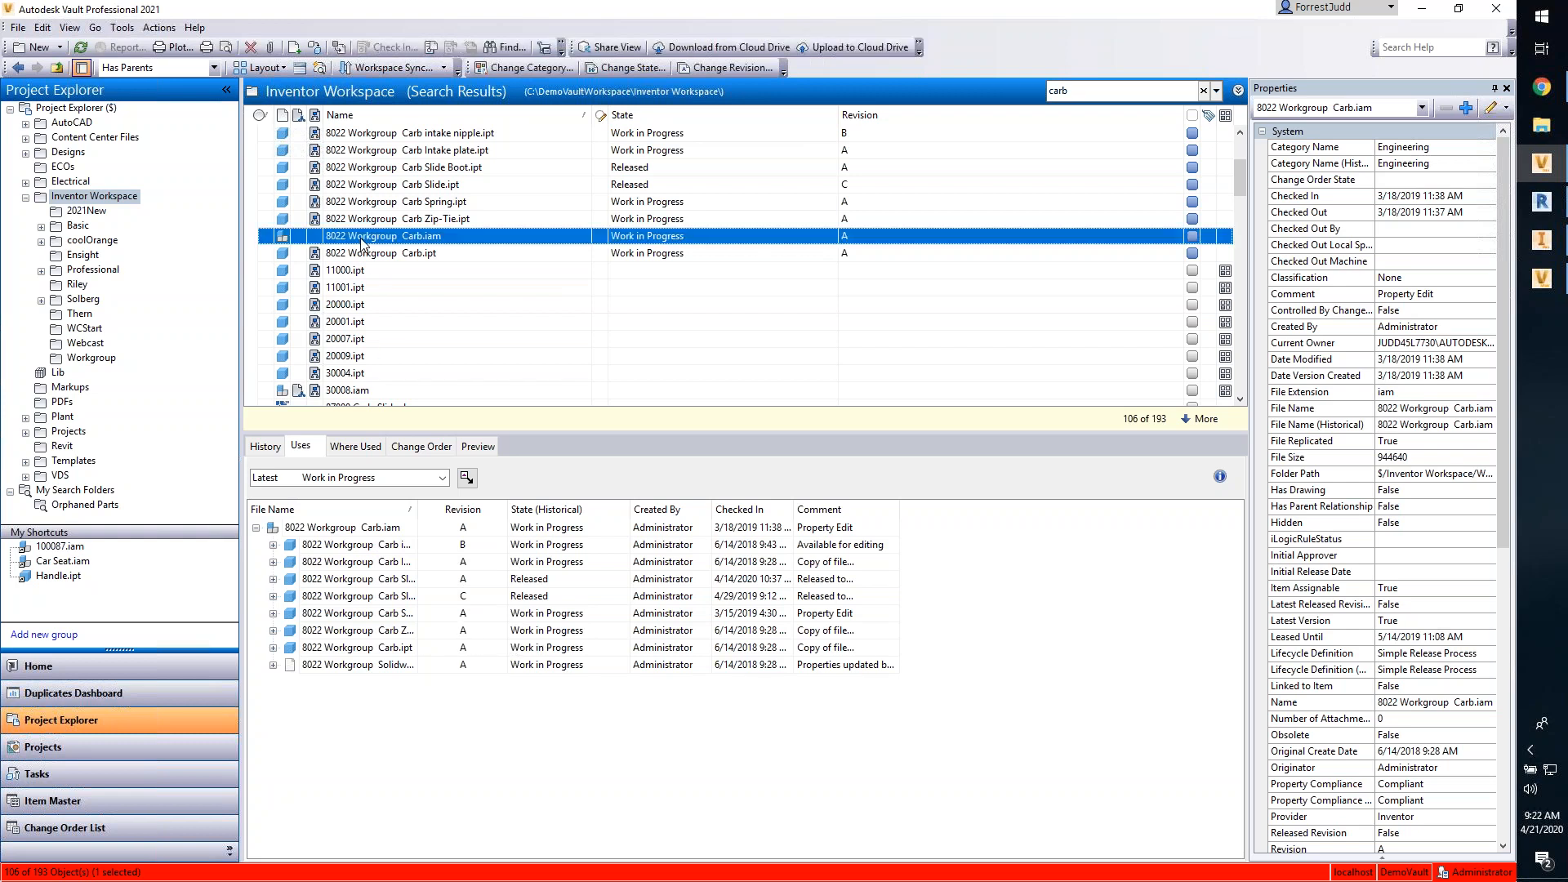
pyautogui.rightClick(362, 238)
pyautogui.click(417, 437)
pyautogui.click(354, 147)
pyautogui.click(346, 181)
pyautogui.click(271, 548)
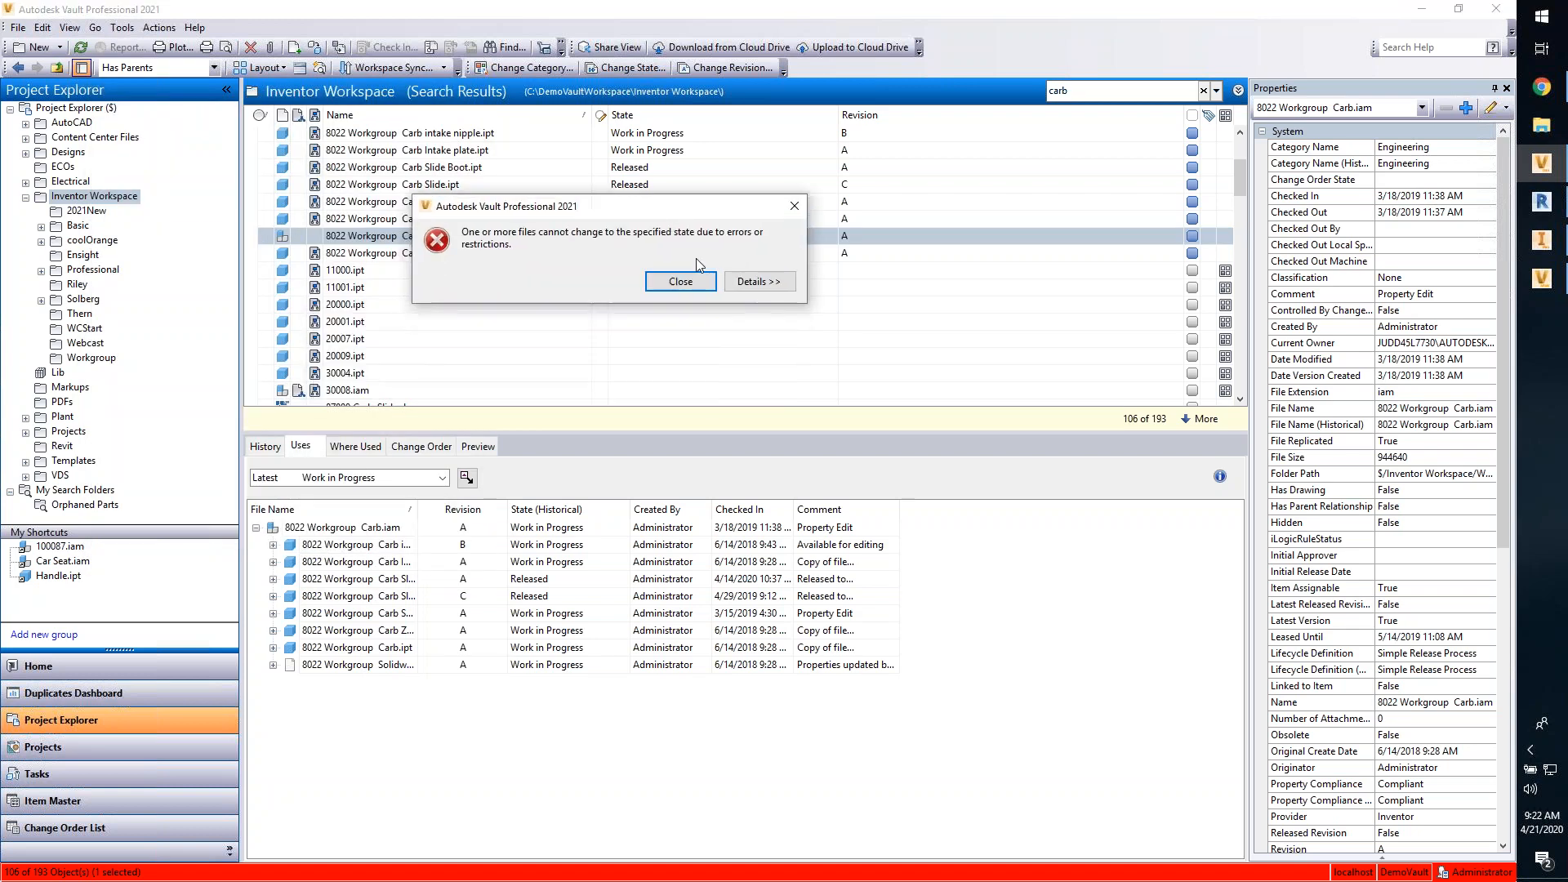
# Step: Show the restriction details in the state change error, enlarge the window and review each affected component
pyautogui.click(759, 281)
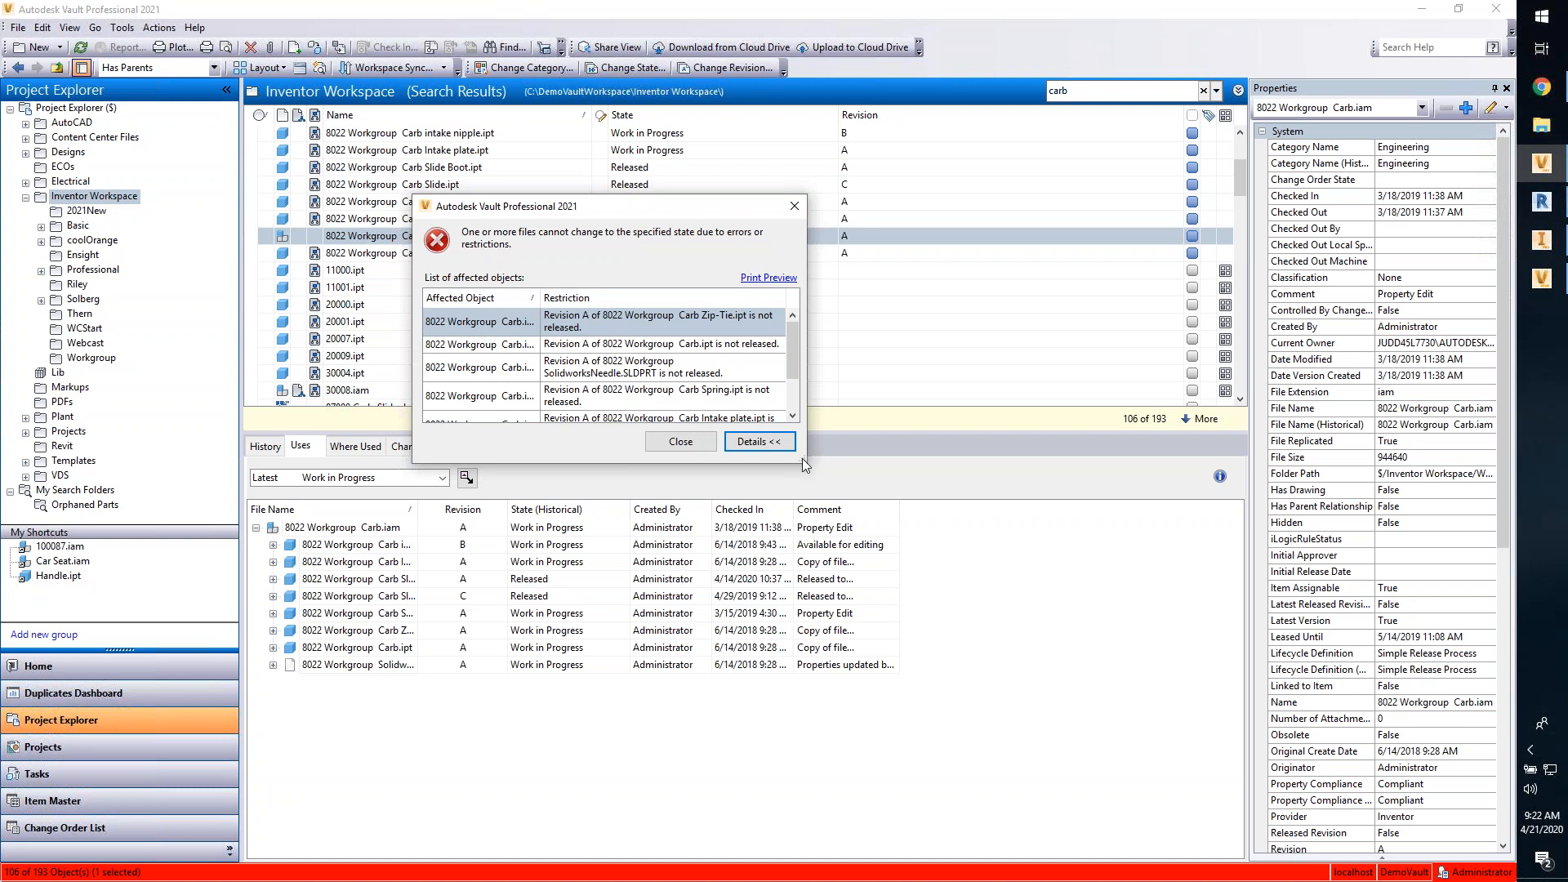
pyautogui.moveTo(805, 464); pyautogui.dragTo(1003, 436)
pyautogui.click(713, 364)
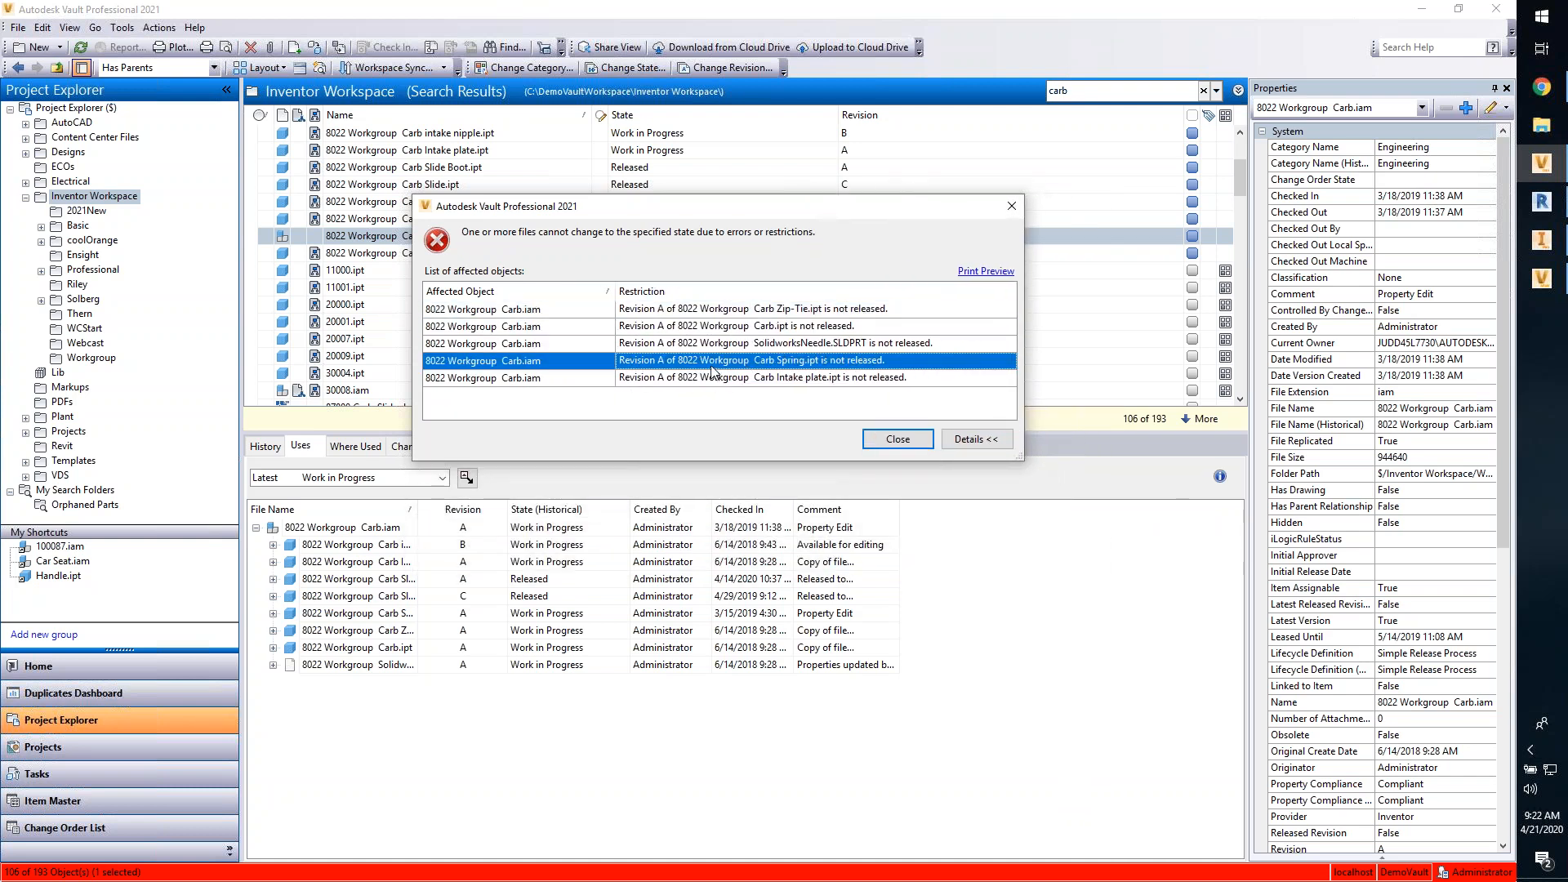
pyautogui.click(691, 312)
pyautogui.click(659, 343)
pyautogui.click(645, 378)
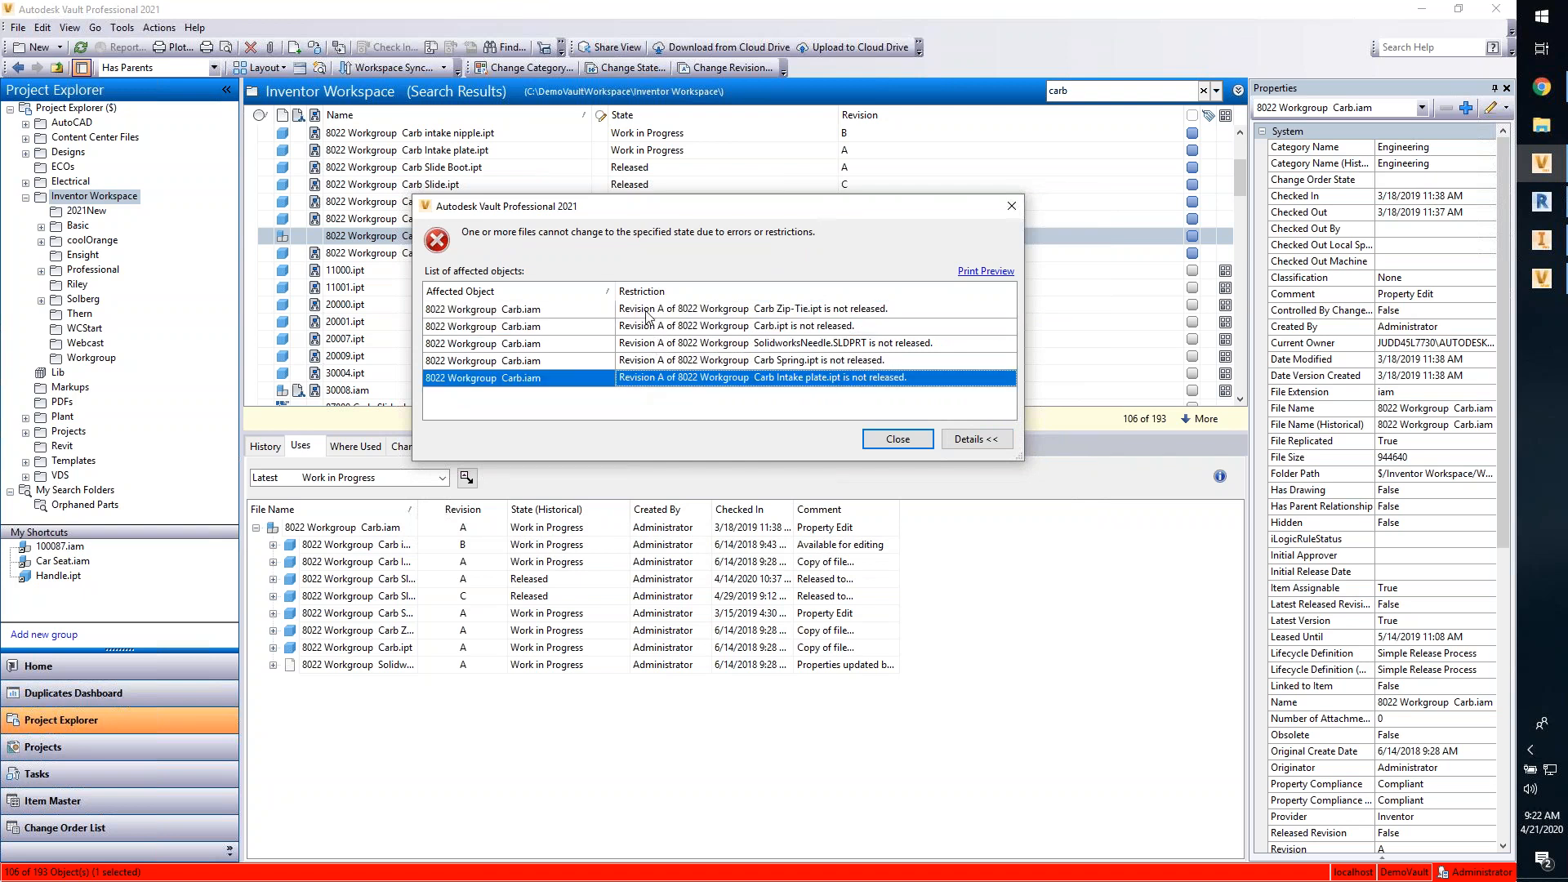
pyautogui.click(647, 314)
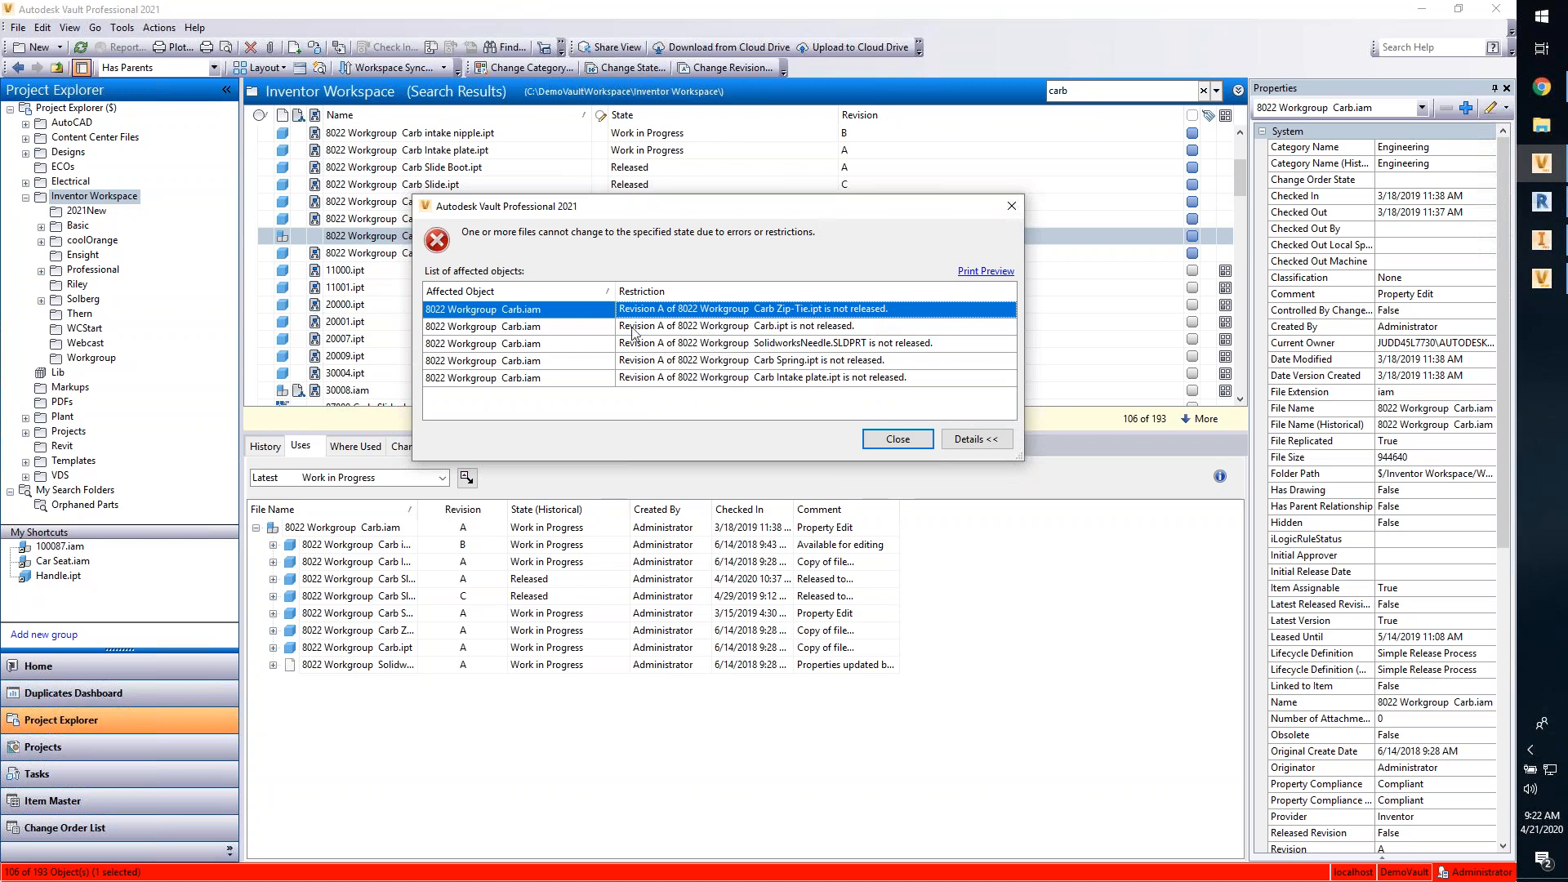
pyautogui.click(674, 343)
pyautogui.click(670, 360)
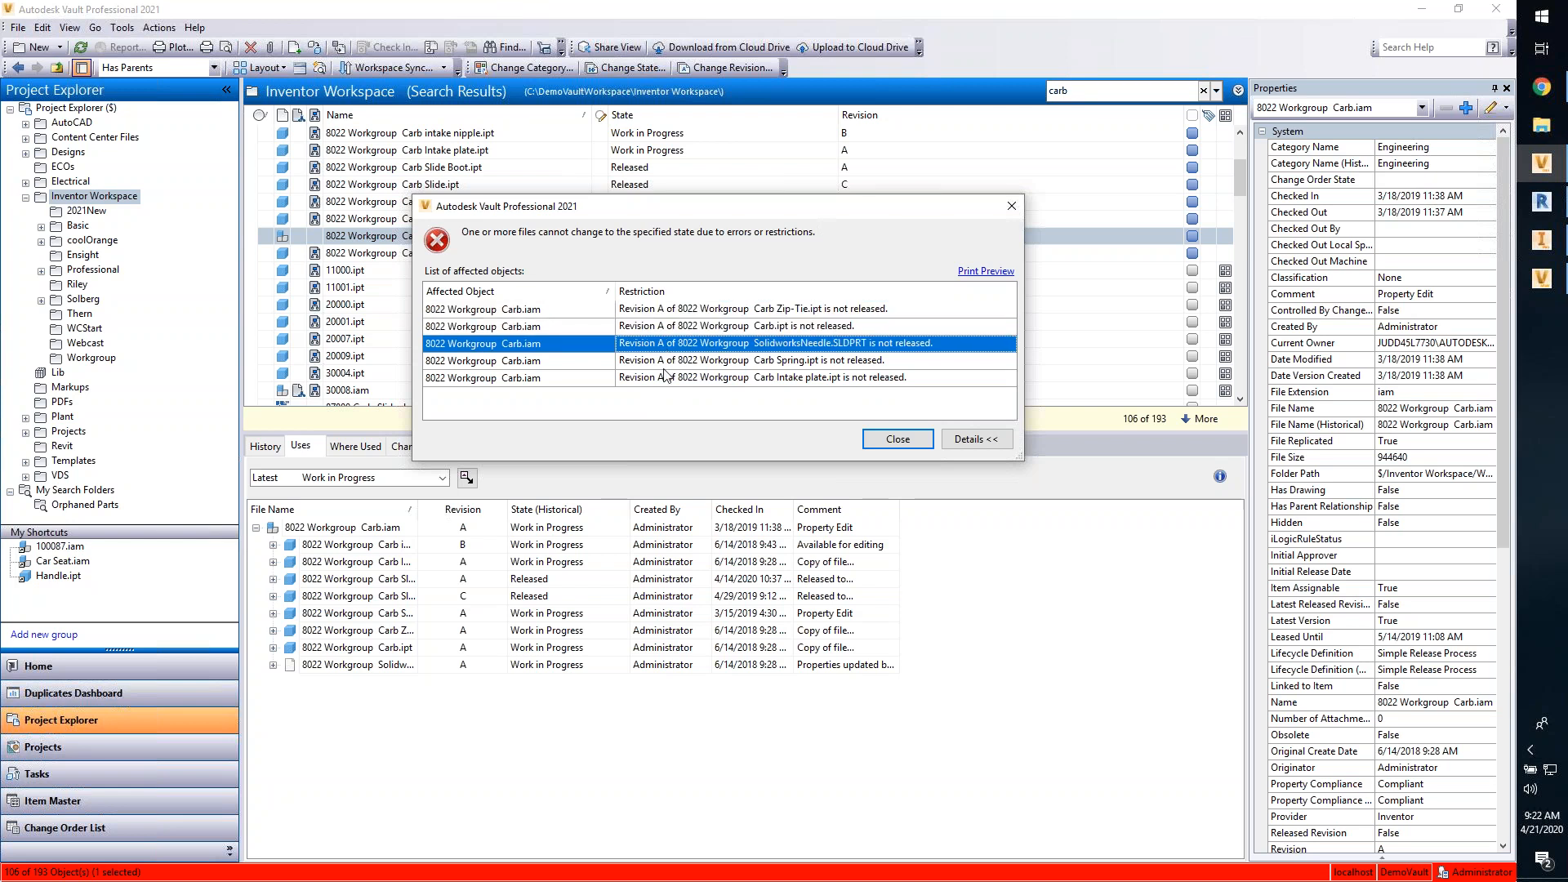
# Step: Review the restrictions listed for each unreleased component of 8022 Workgroup Carb.iam, and close the state change error
pyautogui.click(663, 378)
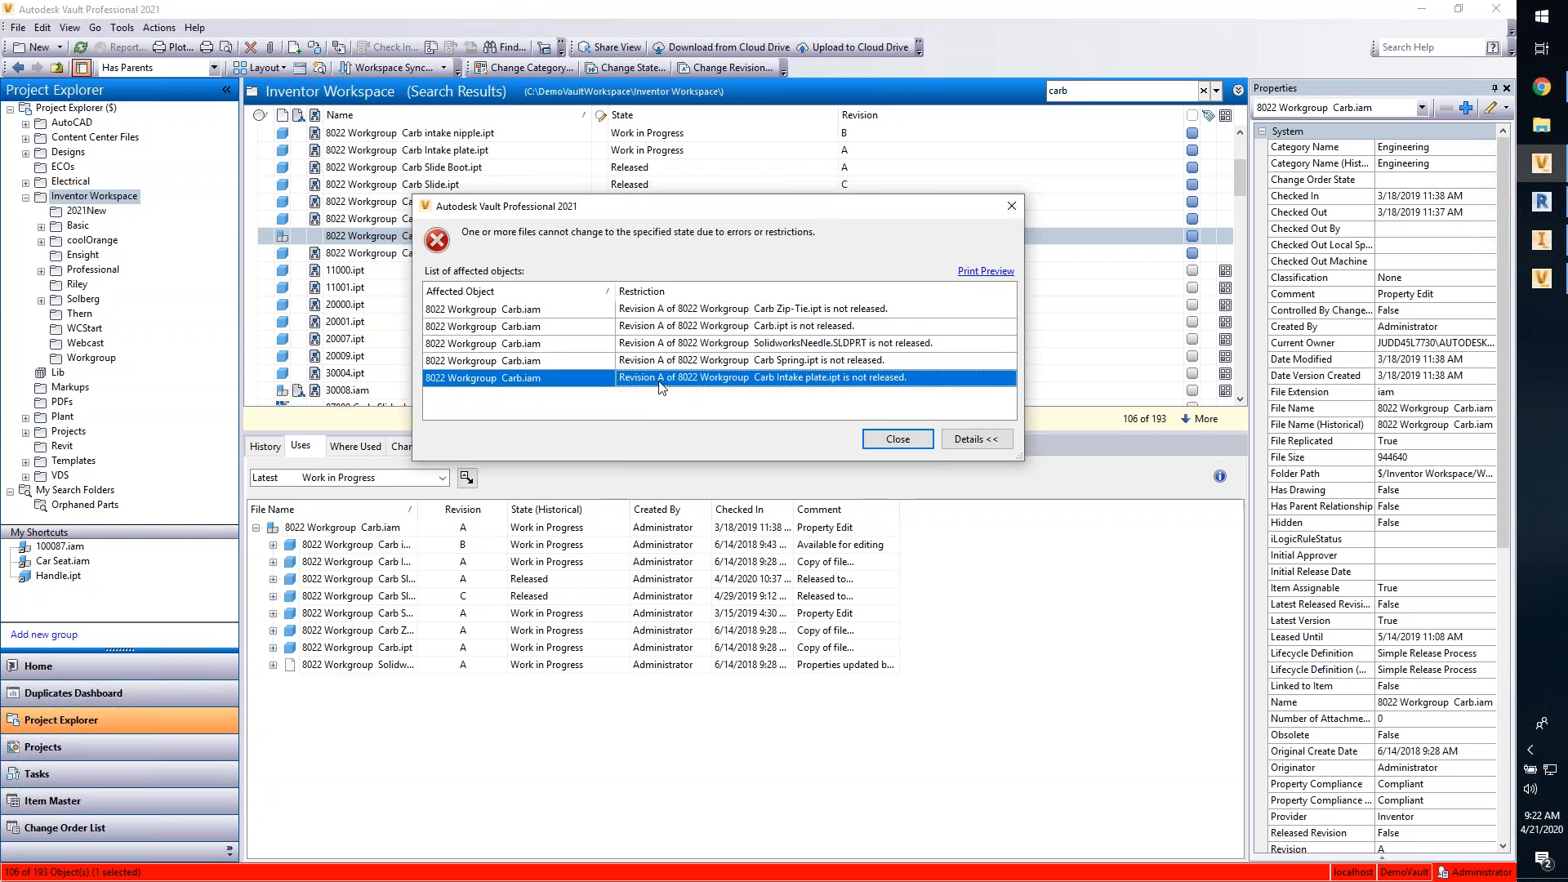
pyautogui.click(665, 310)
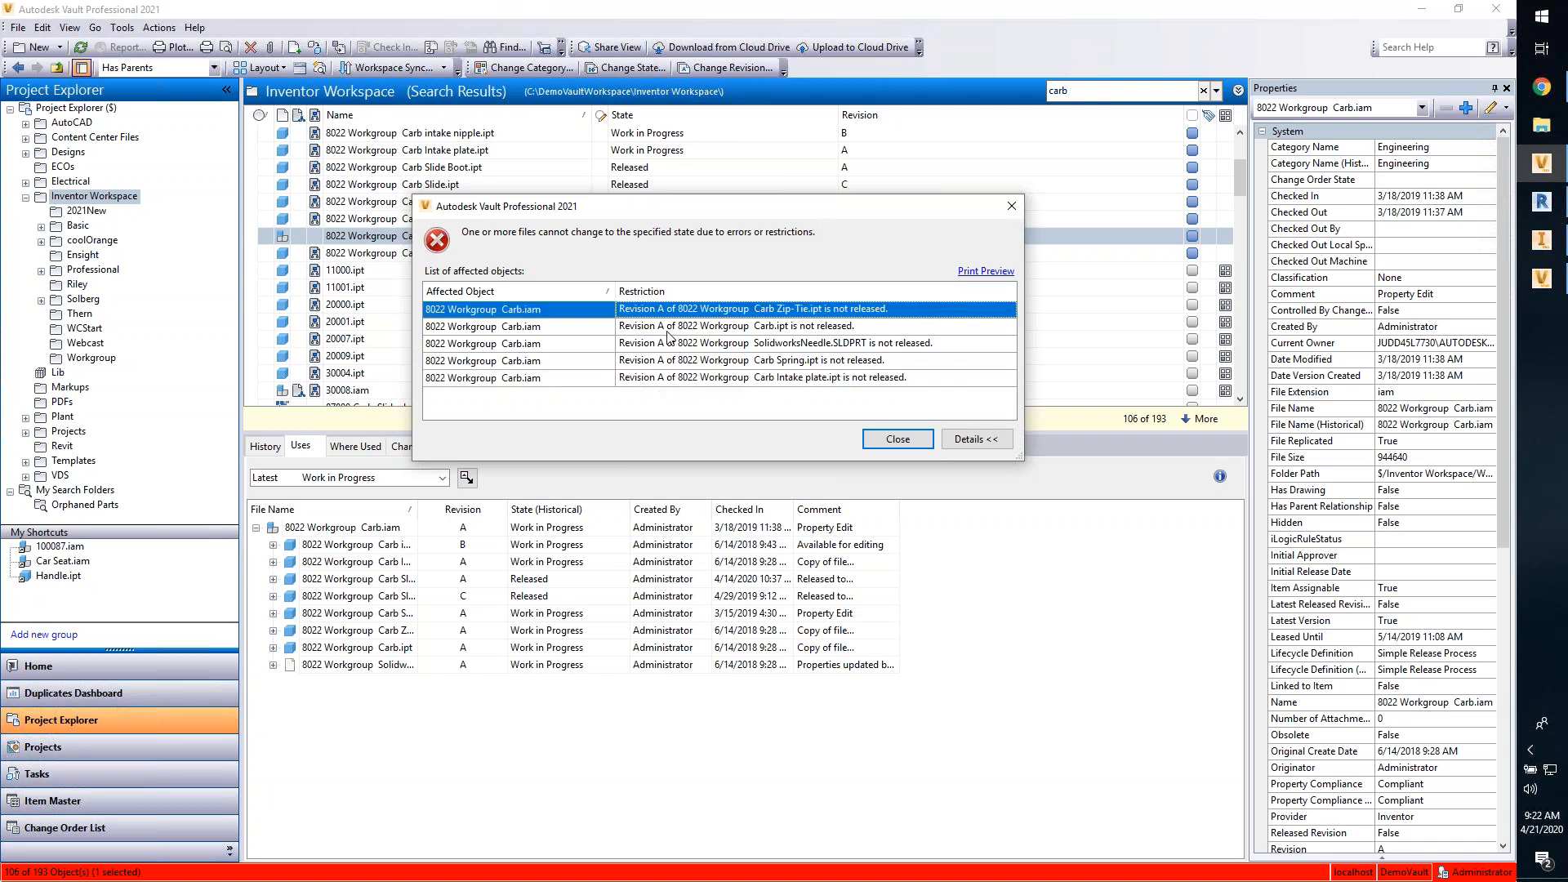
pyautogui.click(668, 327)
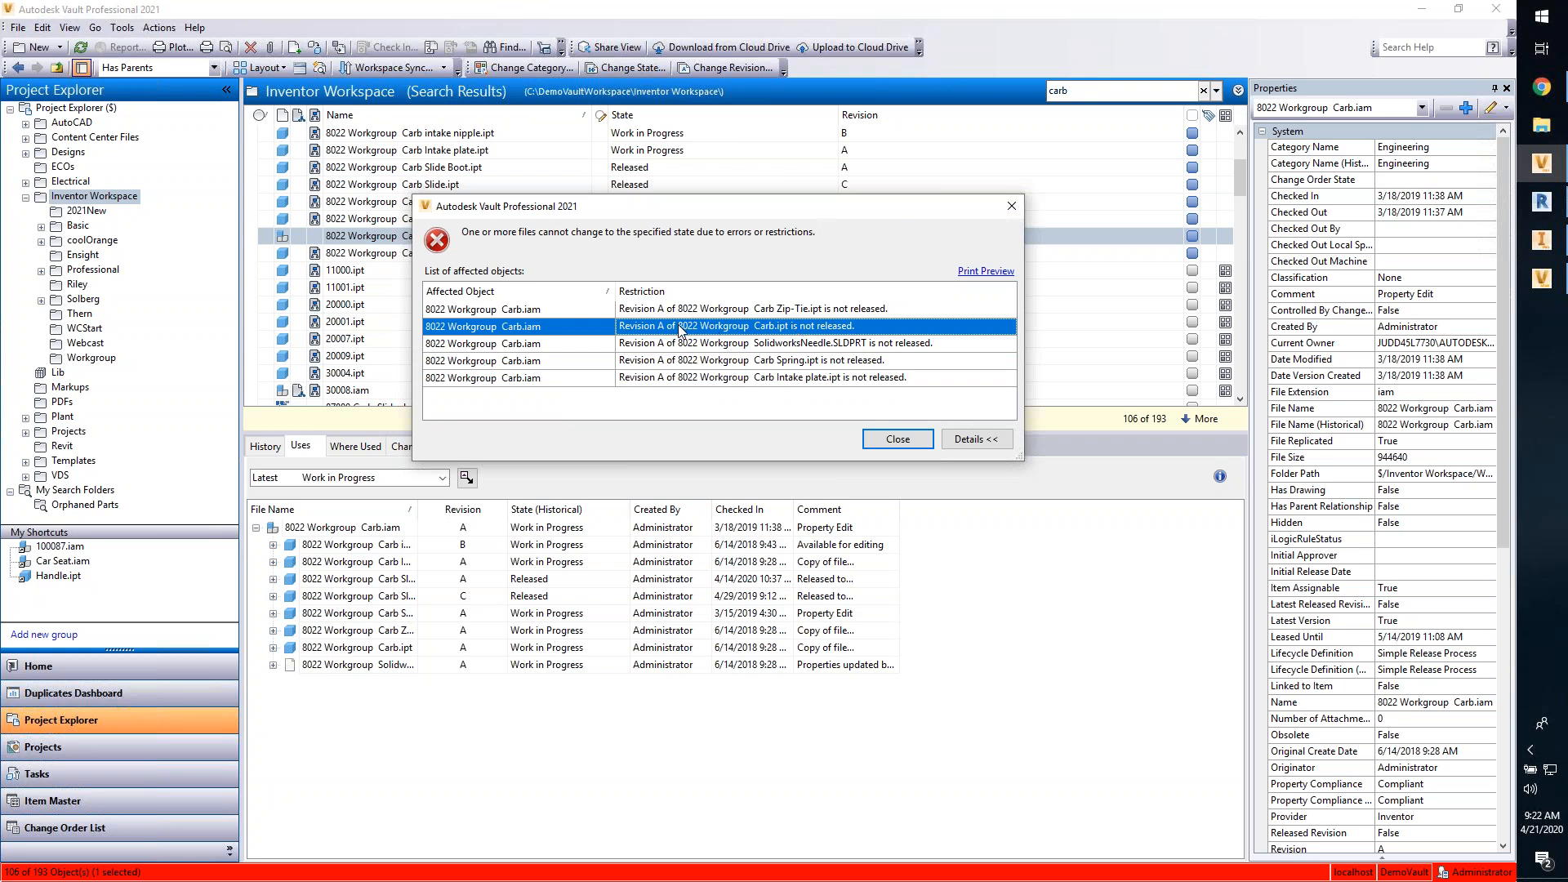
pyautogui.click(688, 344)
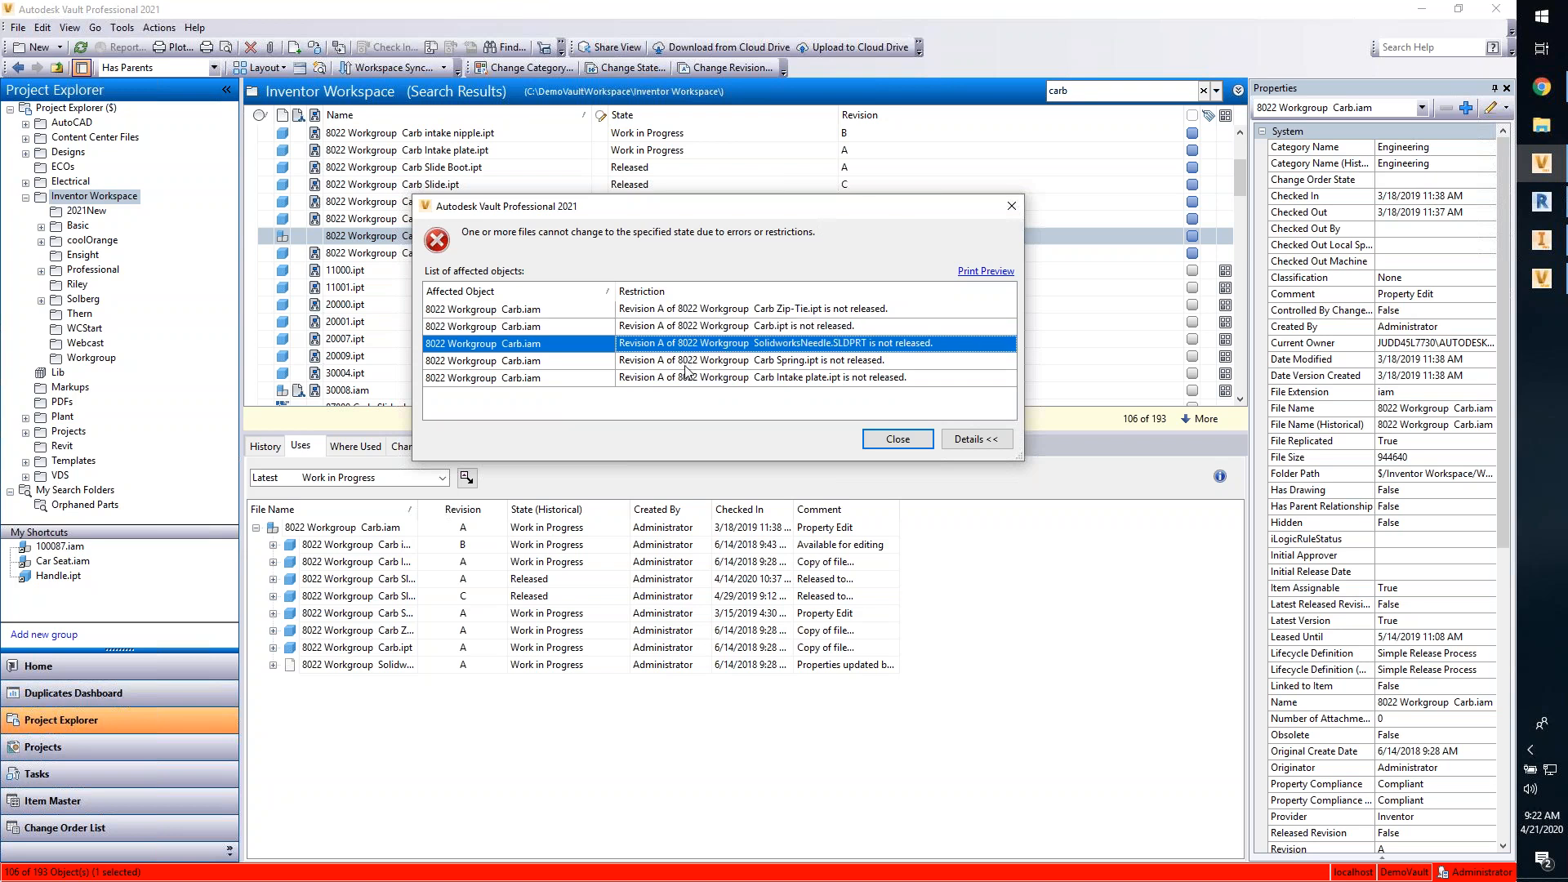
pyautogui.click(689, 361)
pyautogui.click(692, 378)
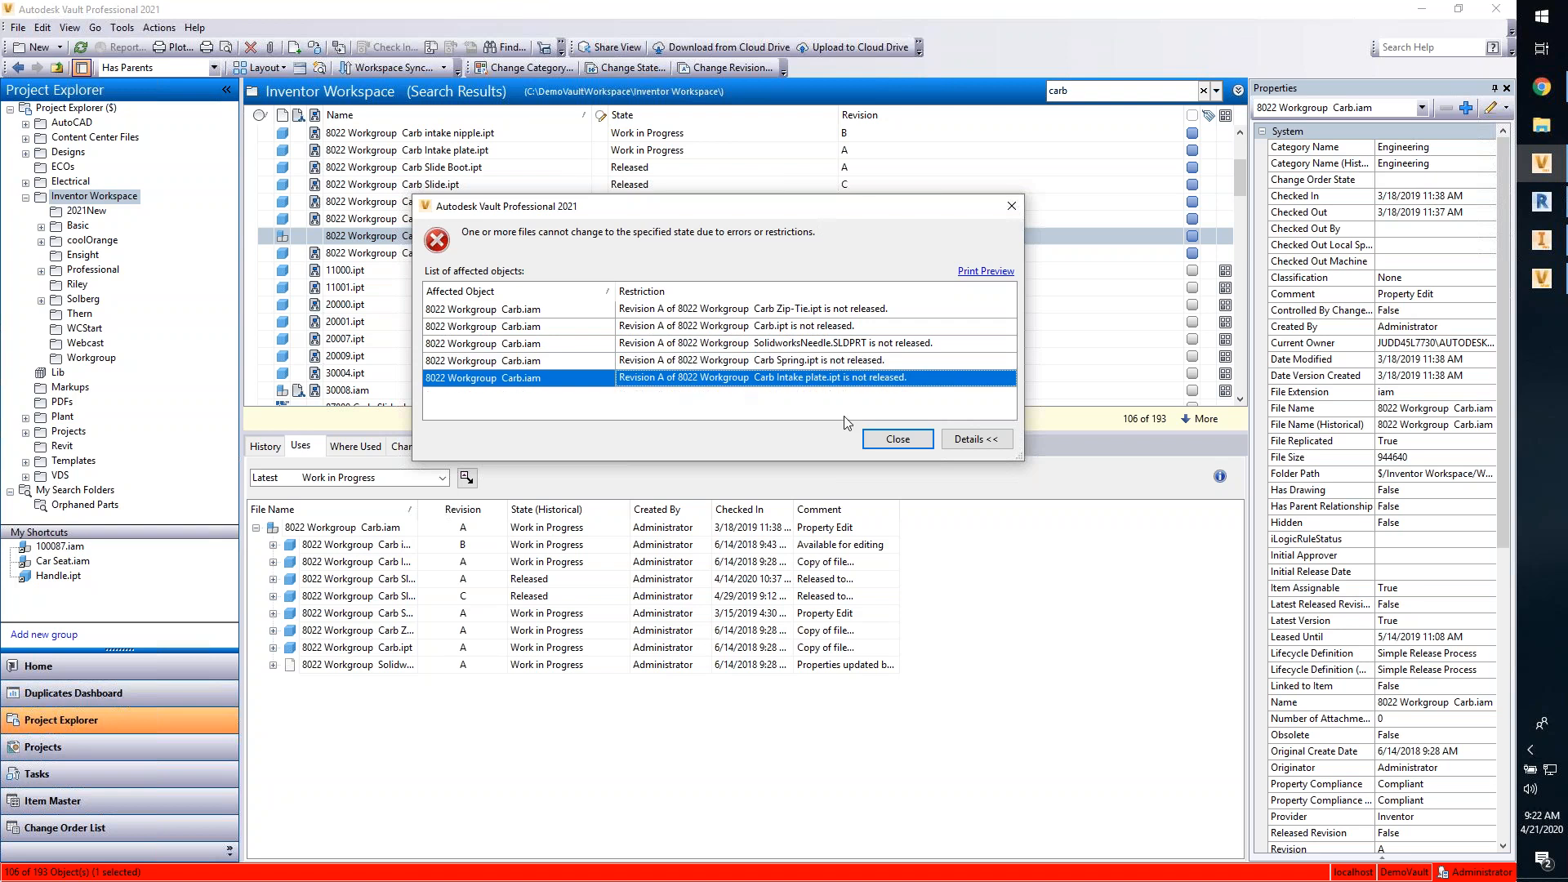
pyautogui.click(899, 440)
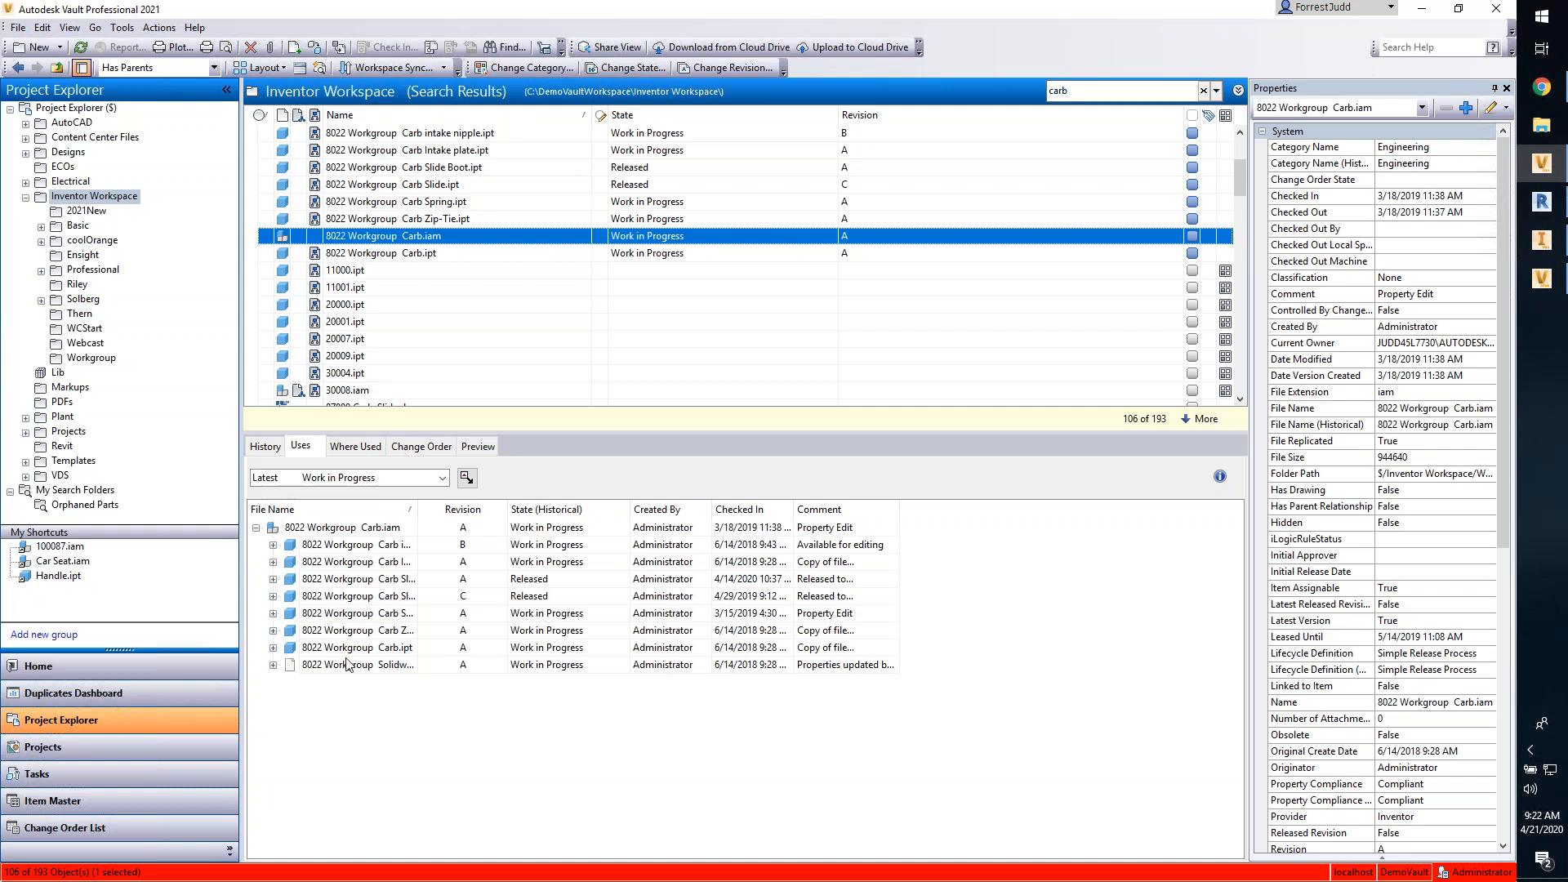
# Step: Switch to Inventor and examine the Vault Status and Local Files filter options for 100090.iam in the Vault browser
pyautogui.click(343, 271)
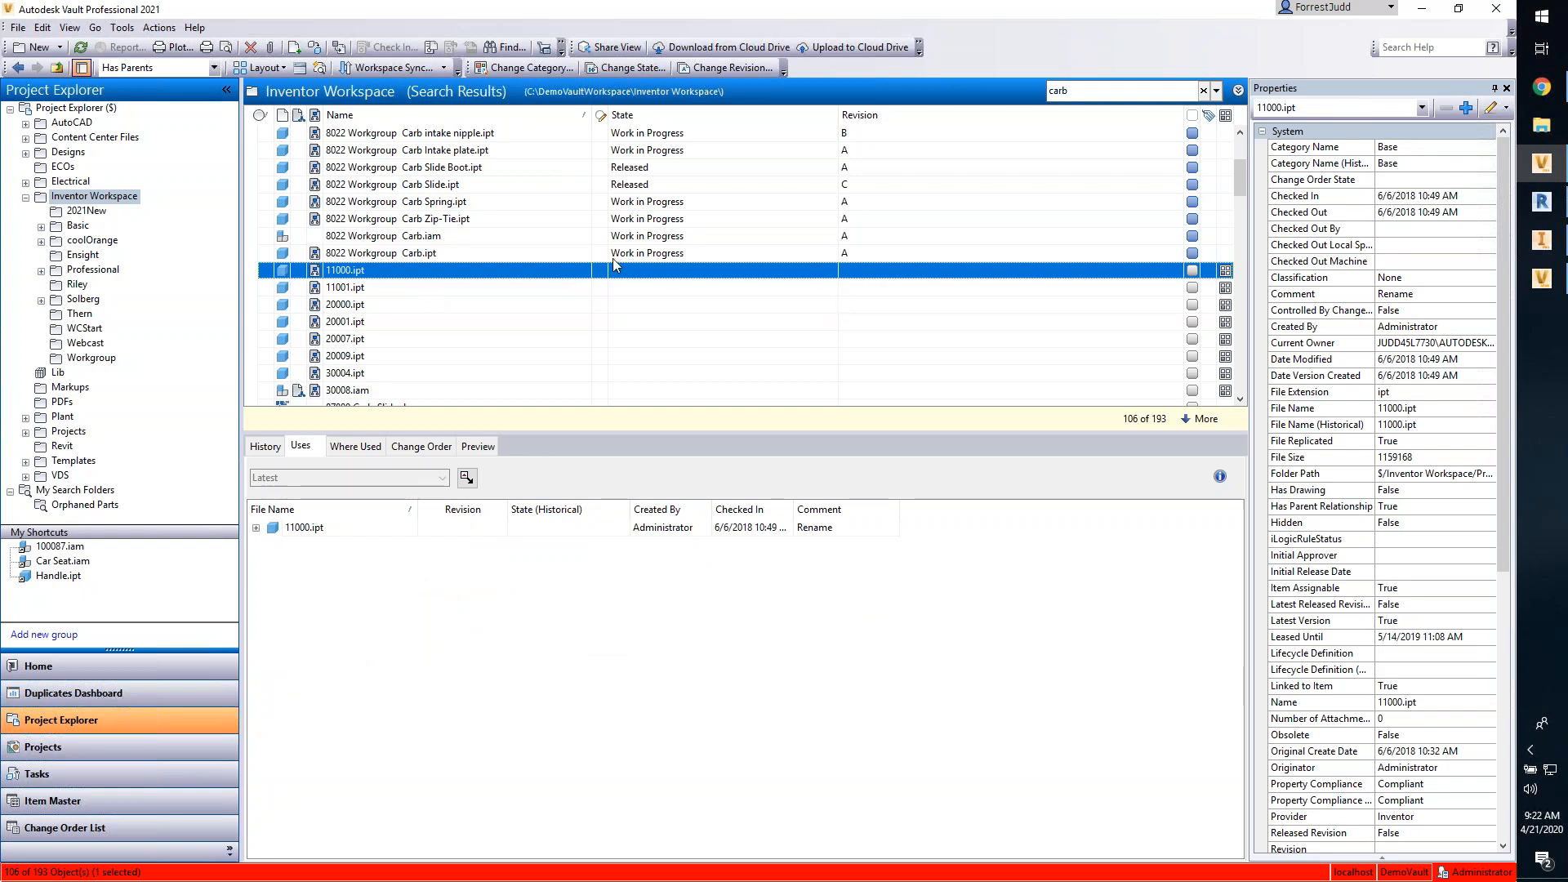
pyautogui.click(1539, 280)
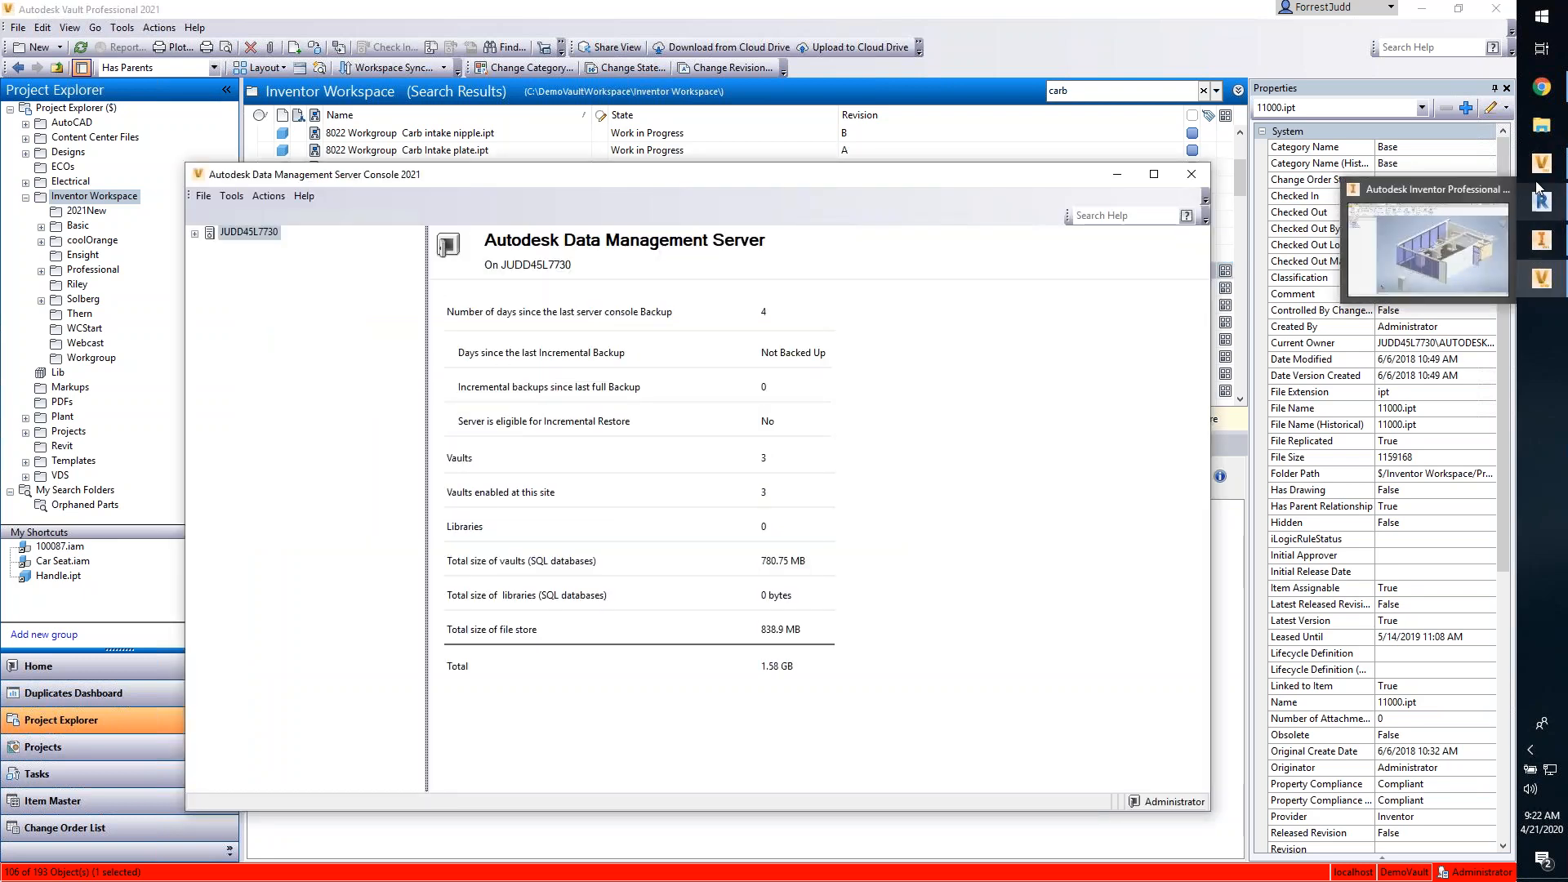
pyautogui.click(1434, 241)
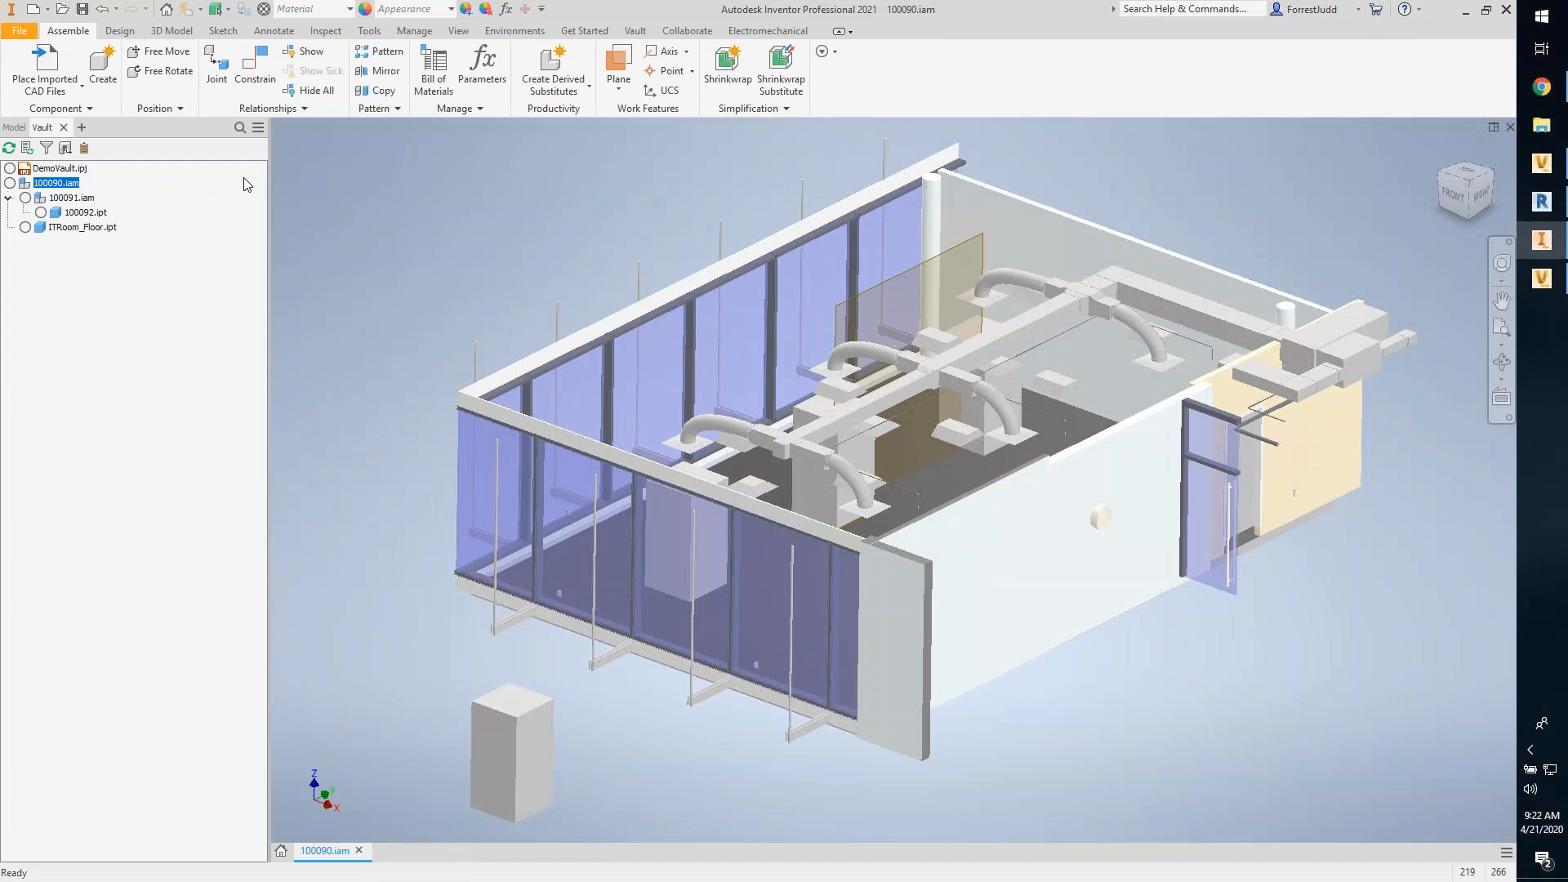
pyautogui.click(46, 148)
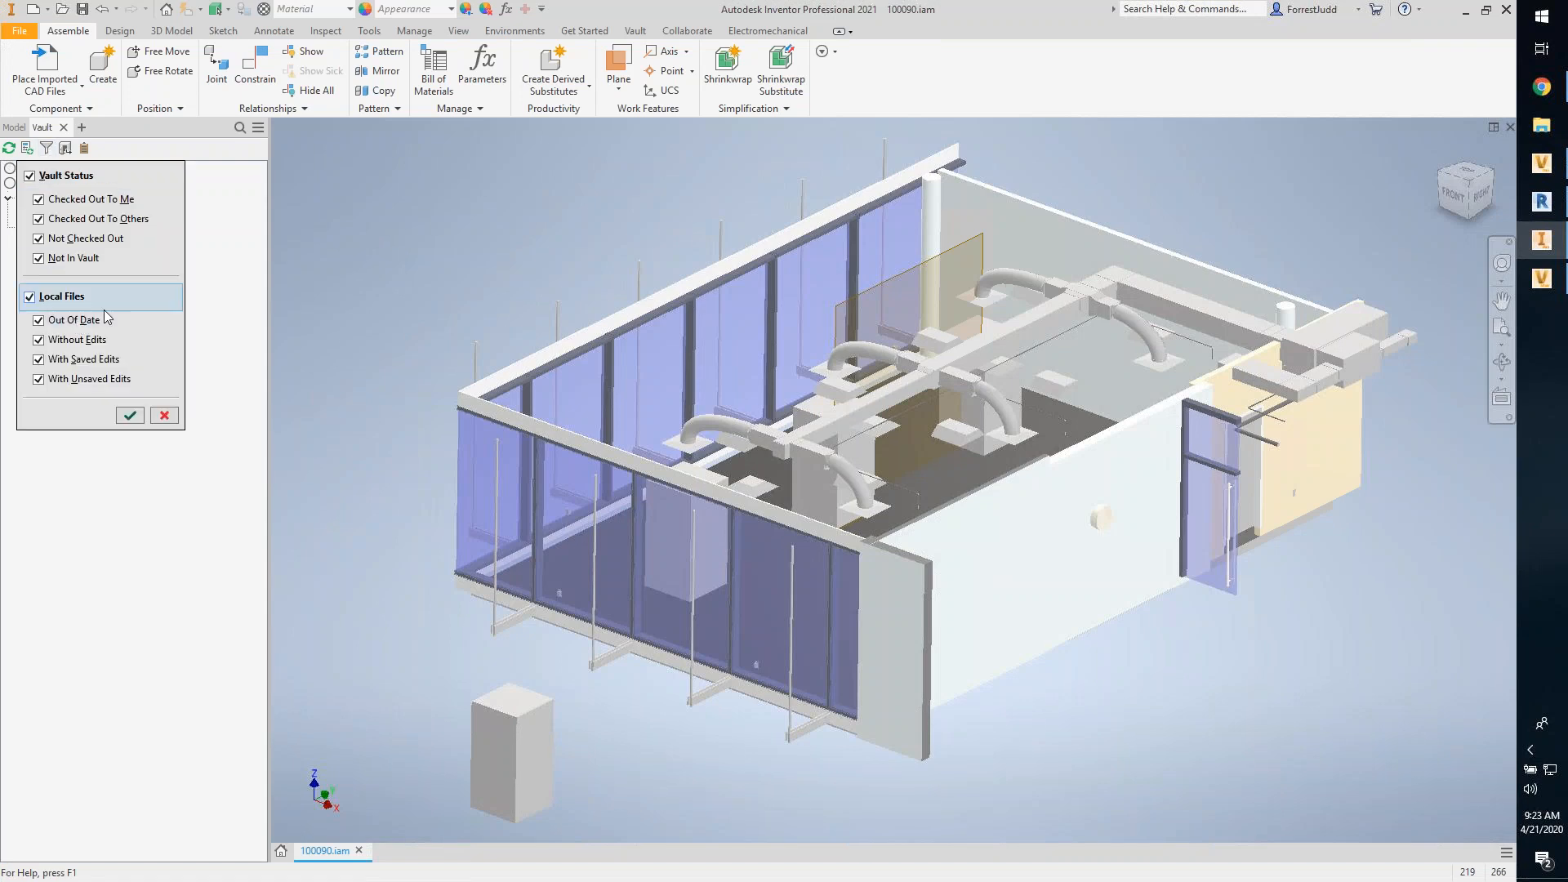
pyautogui.click(214, 321)
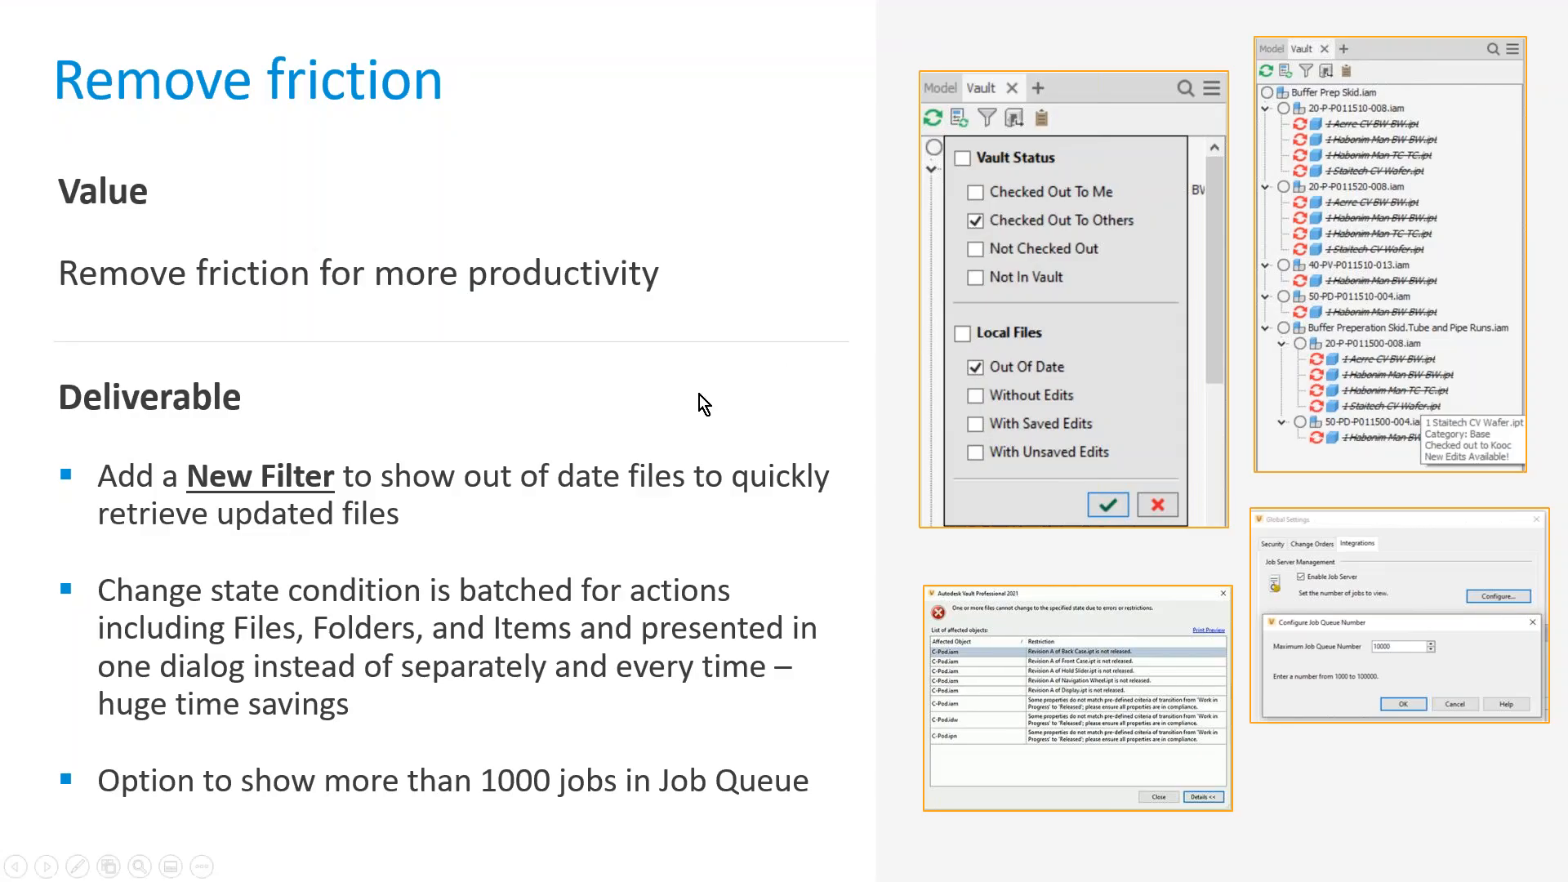
pyautogui.click(697, 394)
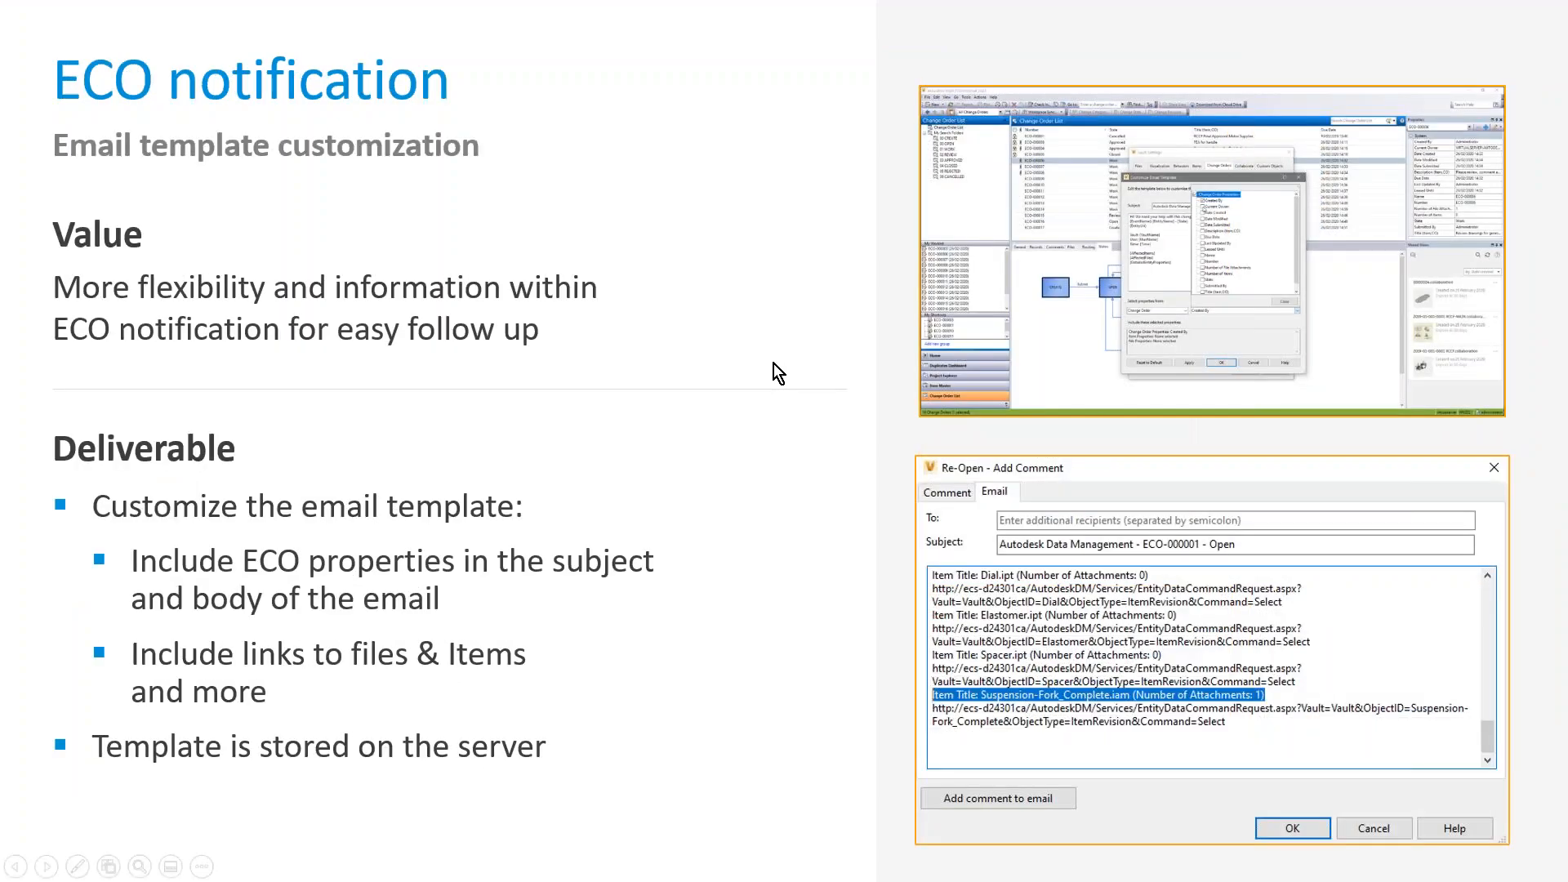
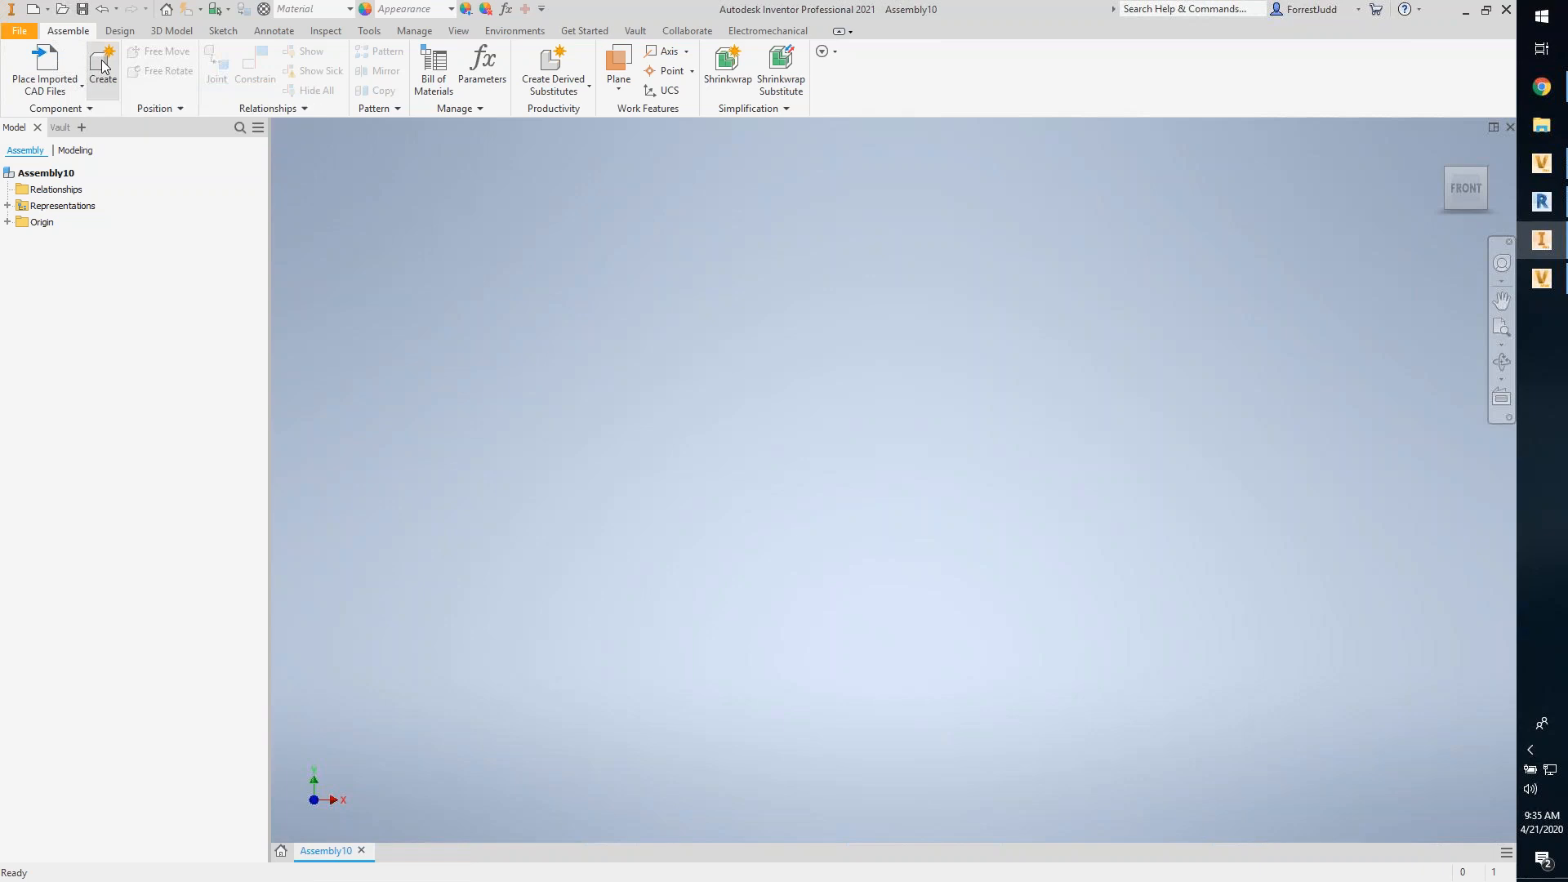
# Step: Create an in-place component numbered with the Sequential scheme from Standard.ipt in the 2021New folder, placed on the assembly's XY plane
pyautogui.click(741, 421)
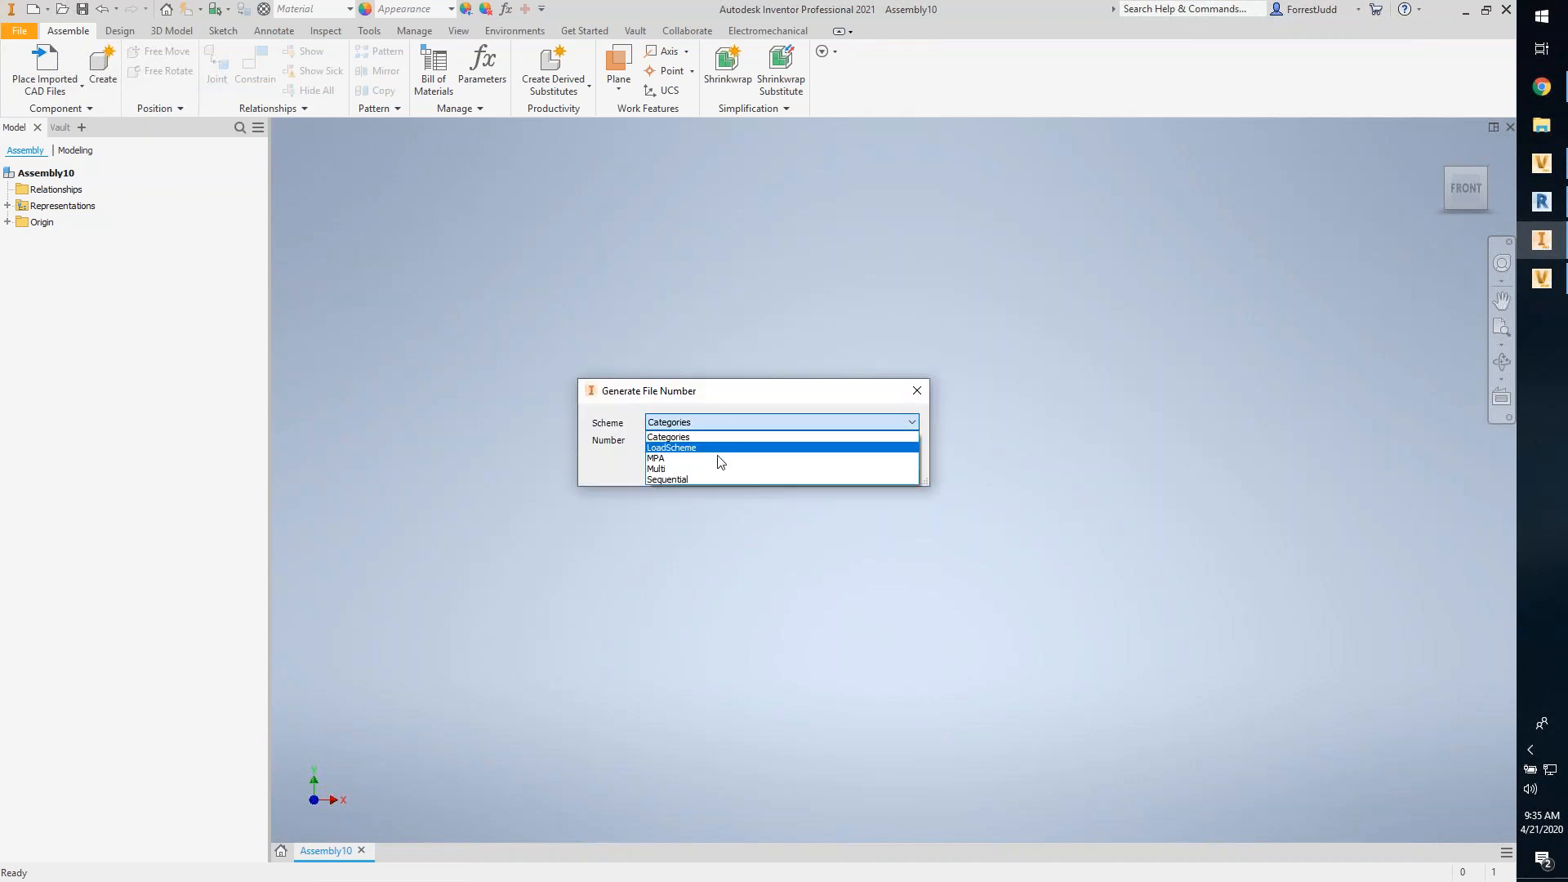
pyautogui.click(708, 477)
pyautogui.click(770, 473)
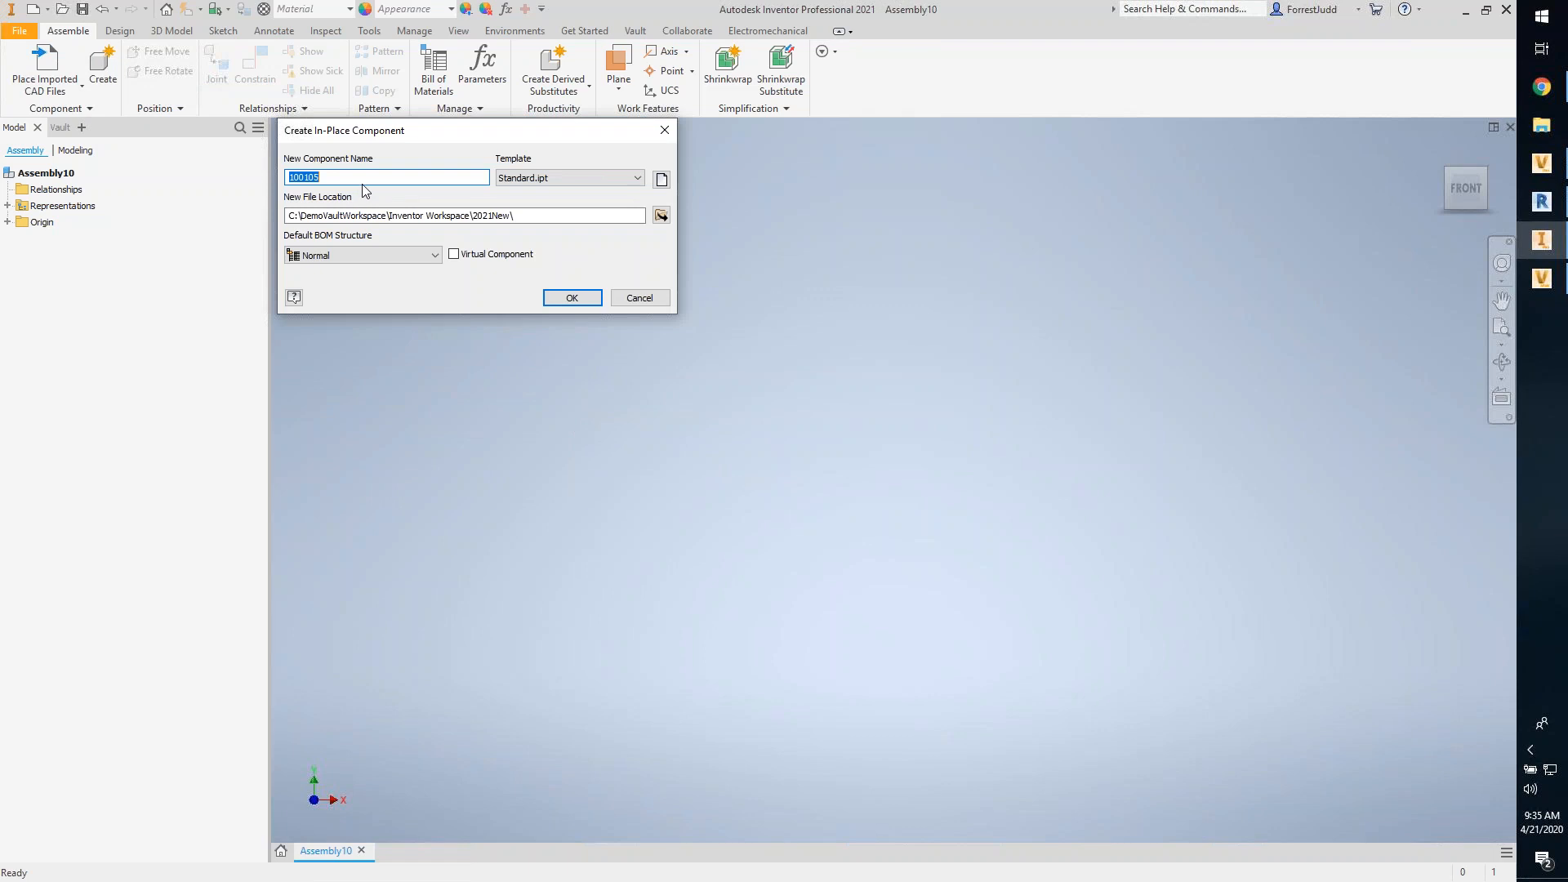
pyautogui.click(572, 297)
pyautogui.click(7, 221)
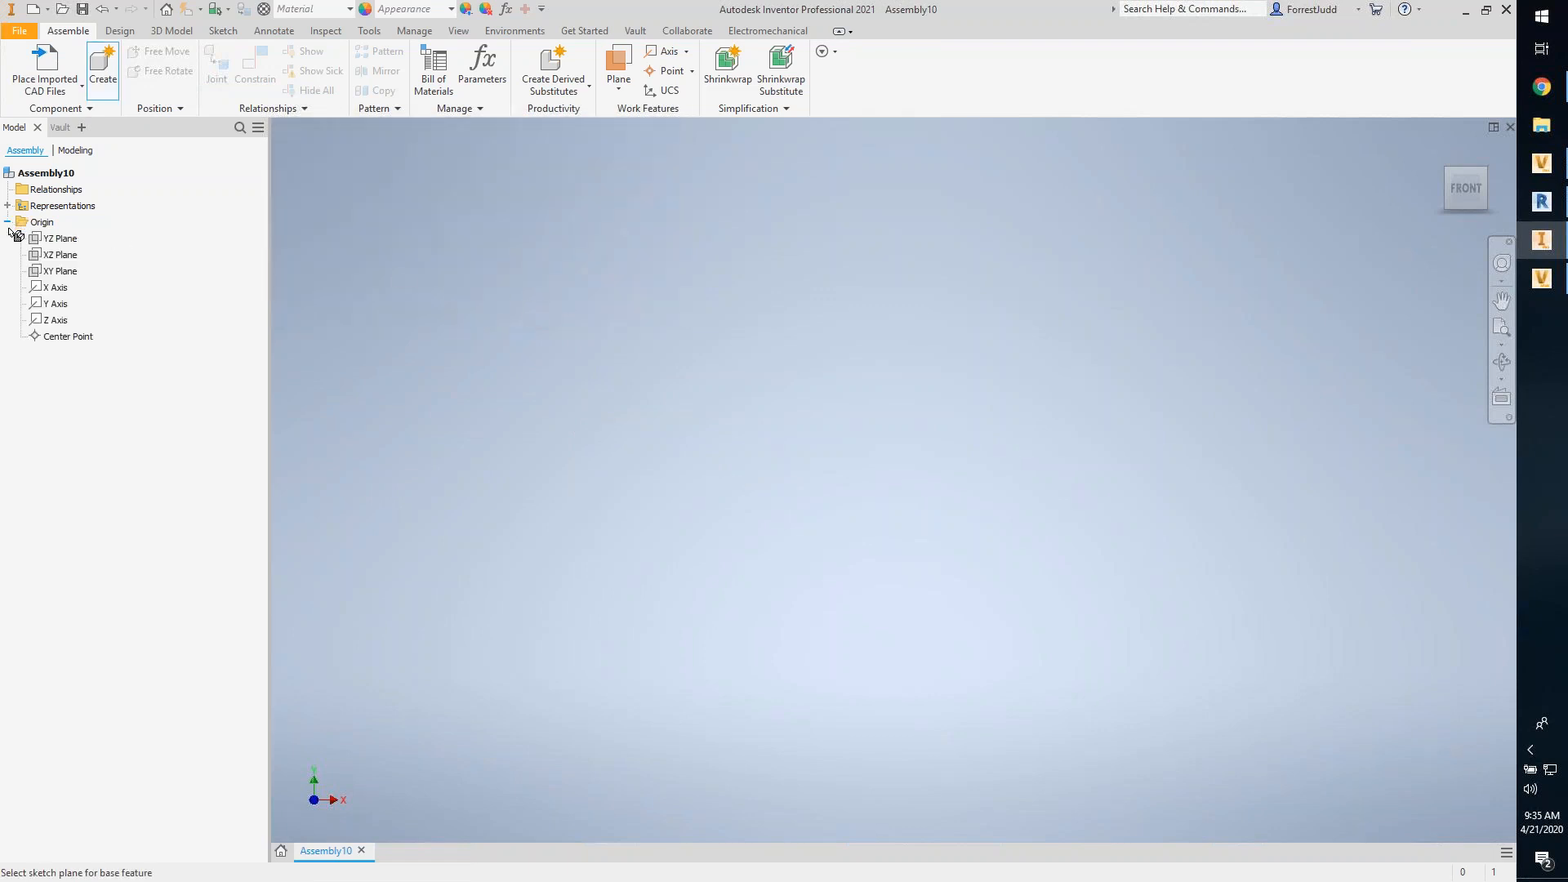
pyautogui.click(61, 270)
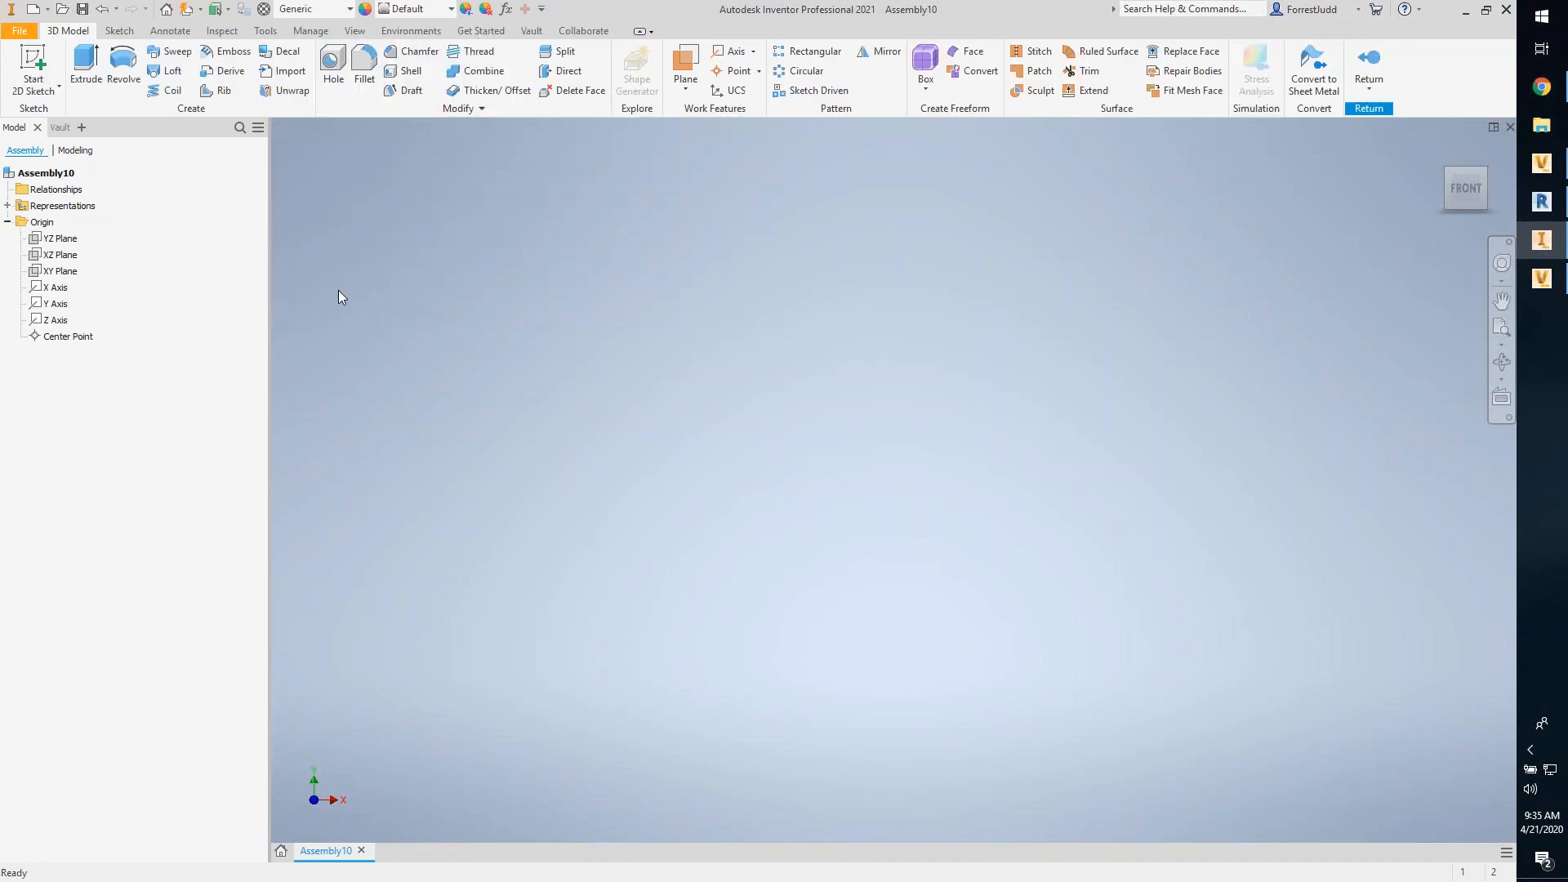
# Step: Sketch a 2 by 2 in center rectangle at the origin on the new part's front plane
pyautogui.click(39, 64)
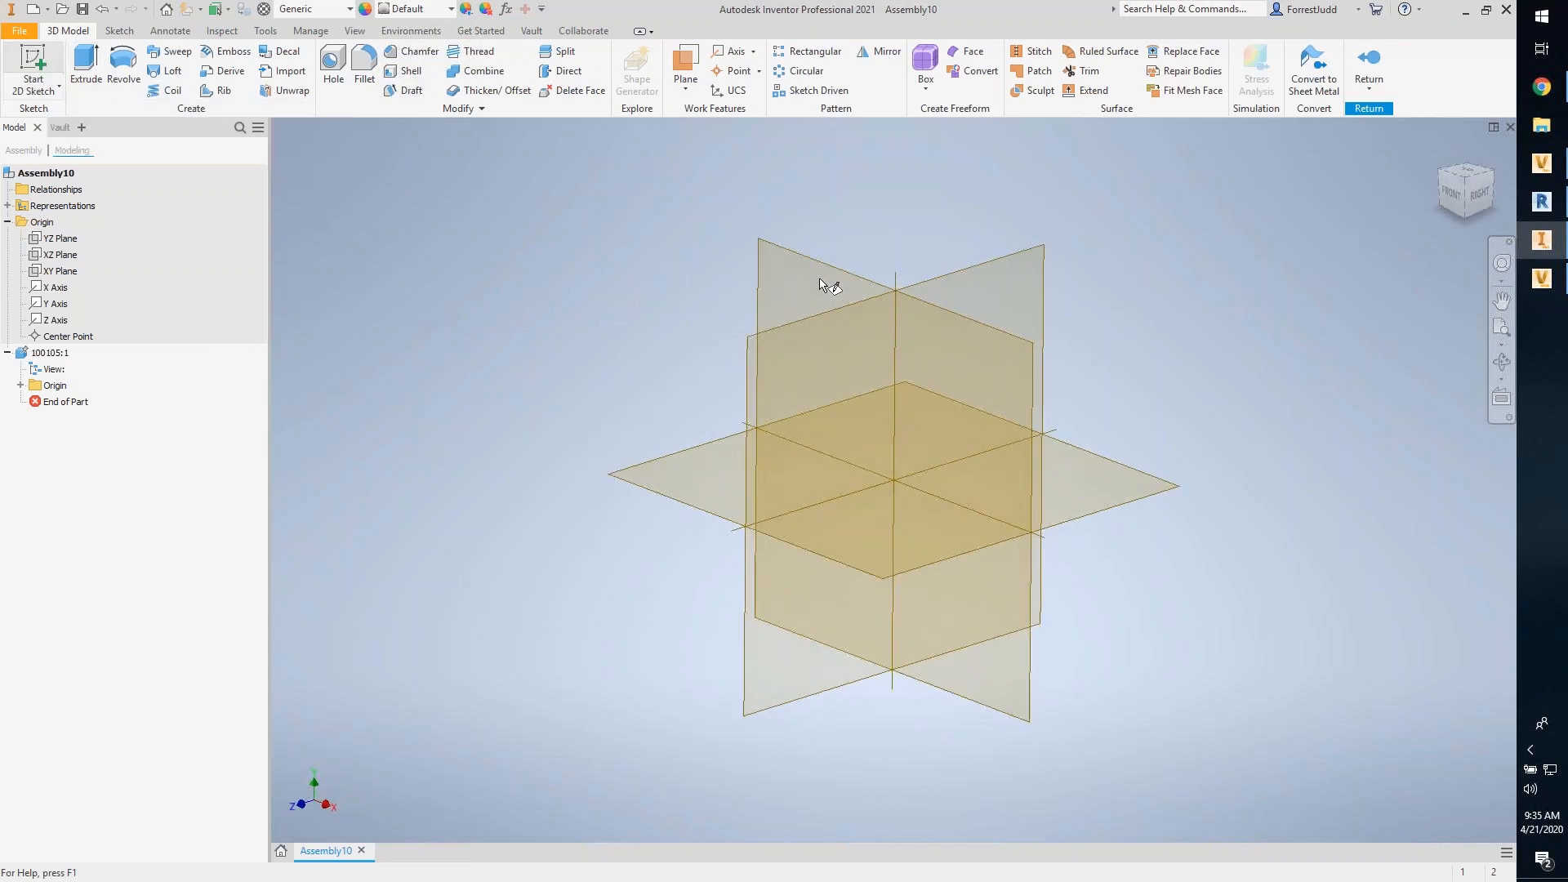
pyautogui.click(819, 257)
pyautogui.click(209, 66)
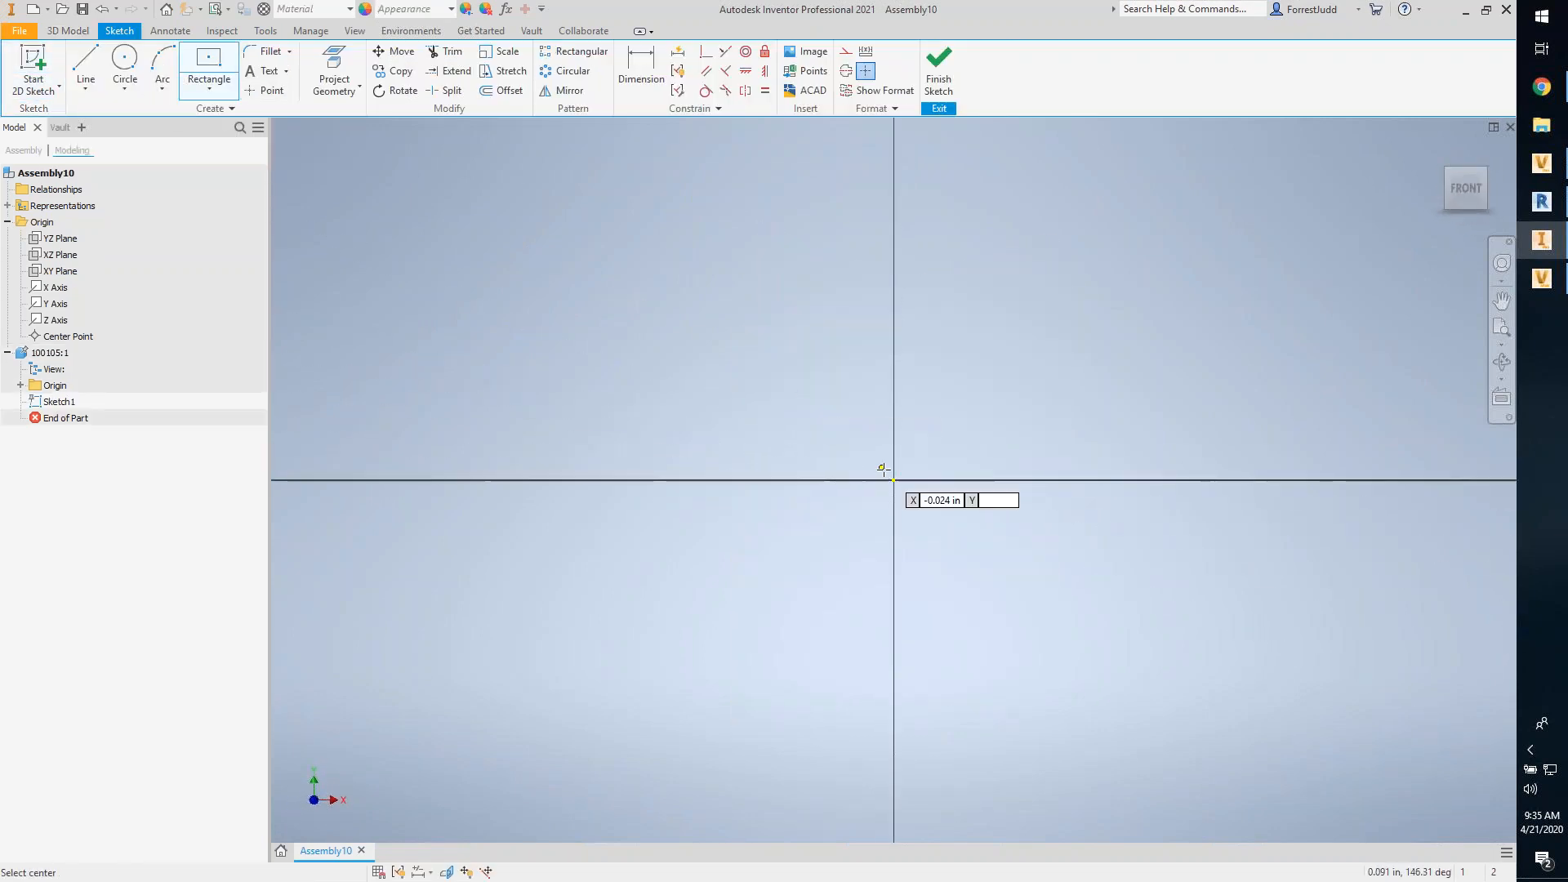
pyautogui.click(893, 480)
pyautogui.write('2')
pyautogui.press('Tab')
pyautogui.write('2')
pyautogui.press('Tab')
pyautogui.scroll(5, 960, 380)
pyautogui.press('Return')
# Step: Extrude the 2 in square profile by 1 in
pyautogui.keyDown('shift'); pyautogui.moveTo(960, 379); pyautogui.dragTo(900, 307, button='middle'); pyautogui.keyUp('shift')
pyautogui.press('e')
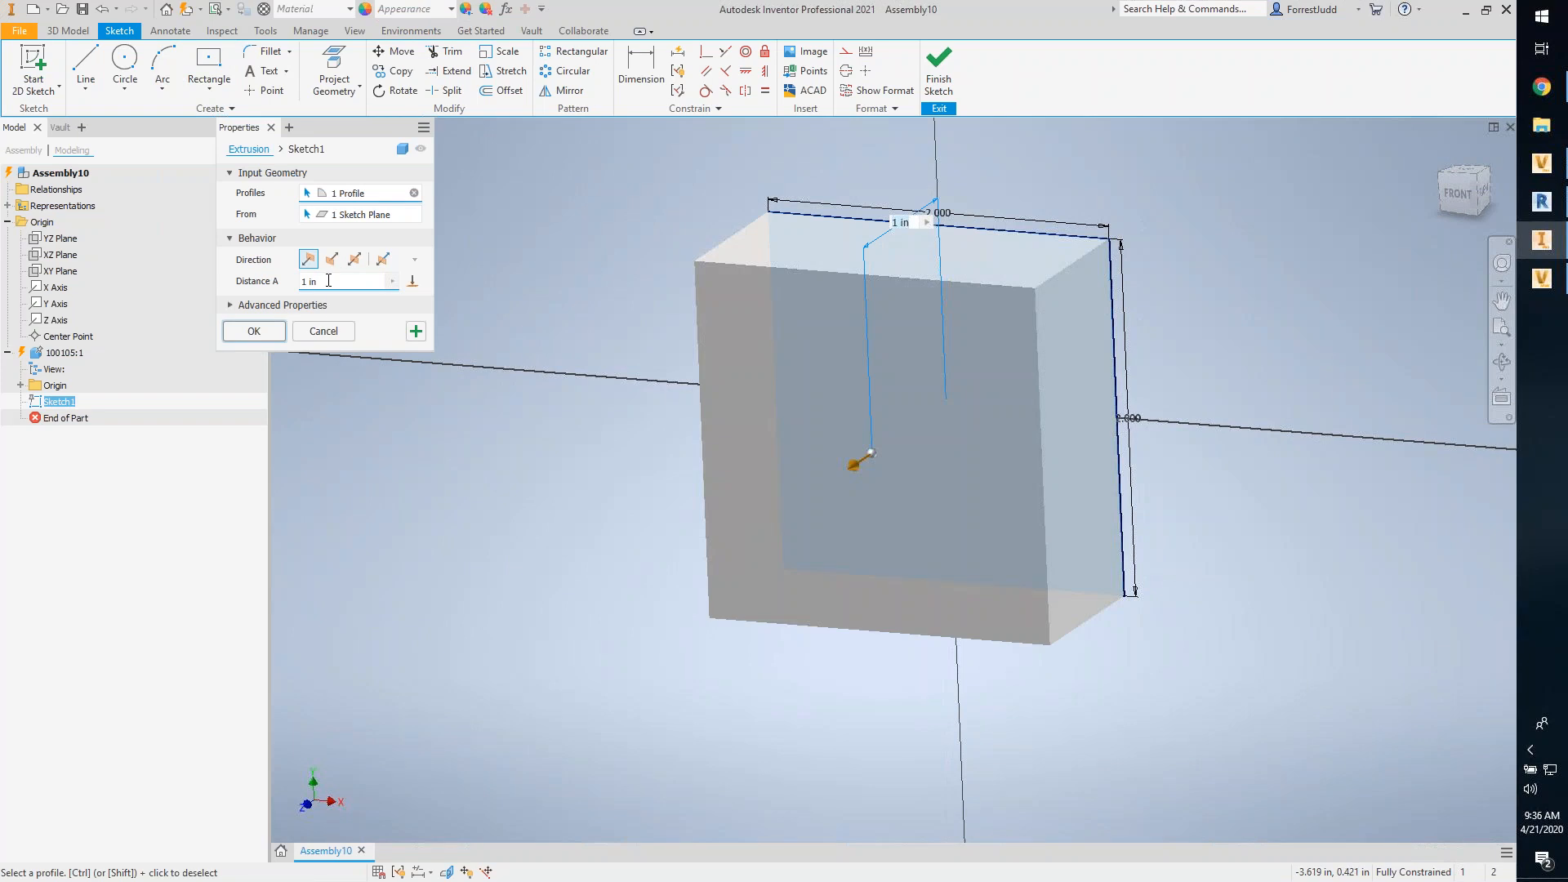
pyautogui.click(254, 330)
# Step: Sketch a 1.5 by 1.5 in center rectangle at the origin on the block's front face
pyautogui.press('s')
pyautogui.click(807, 410)
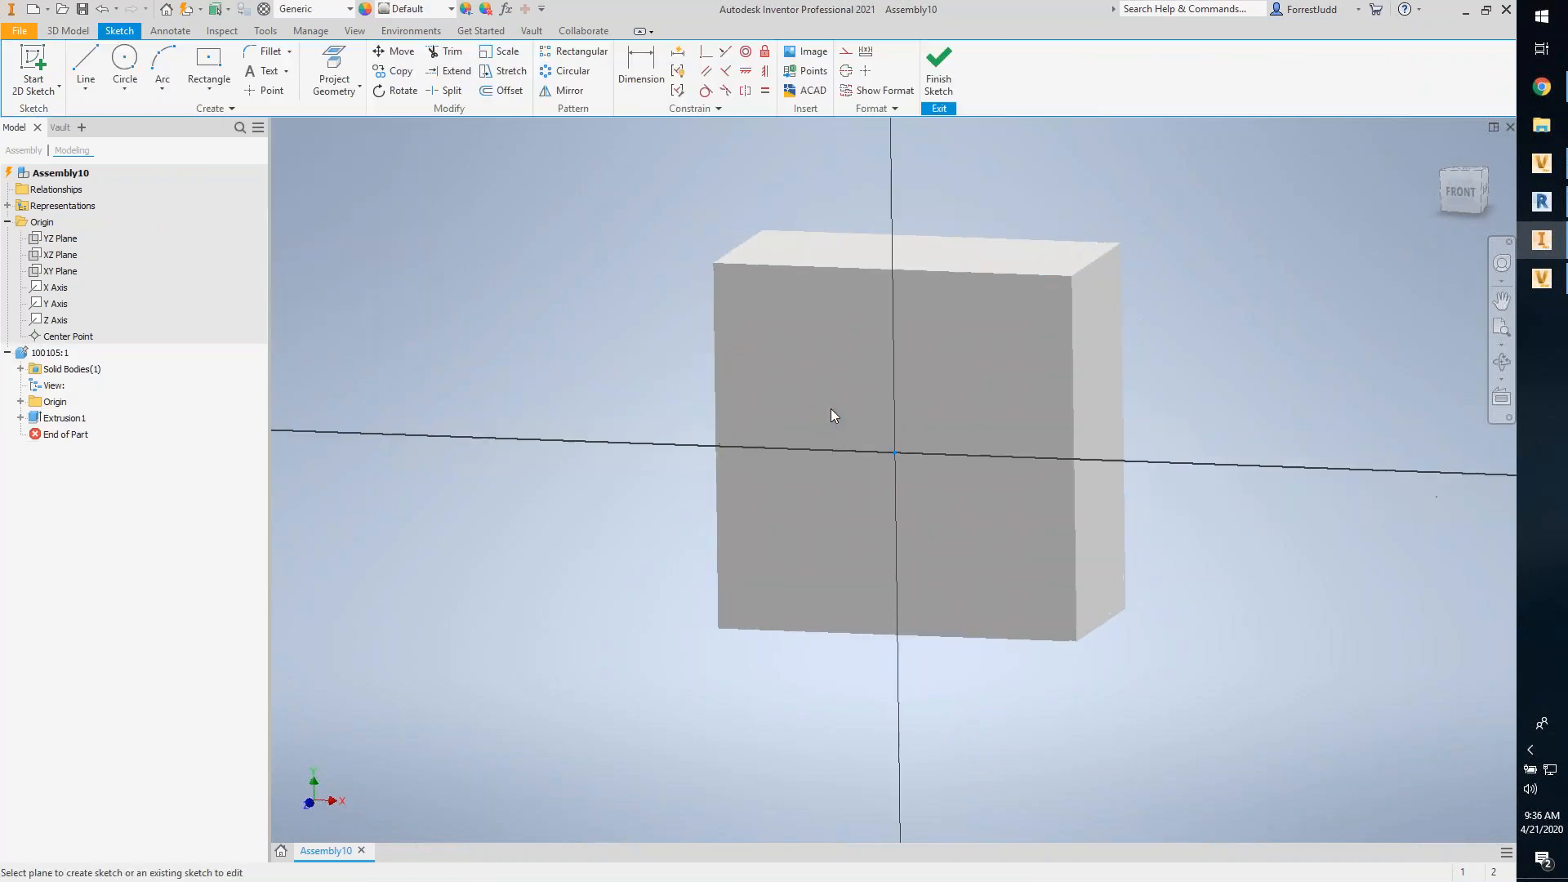
pyautogui.click(209, 59)
pyautogui.click(894, 480)
pyautogui.write('1.5')
pyautogui.press('Tab')
pyautogui.write('1.5')
pyautogui.press('Return')
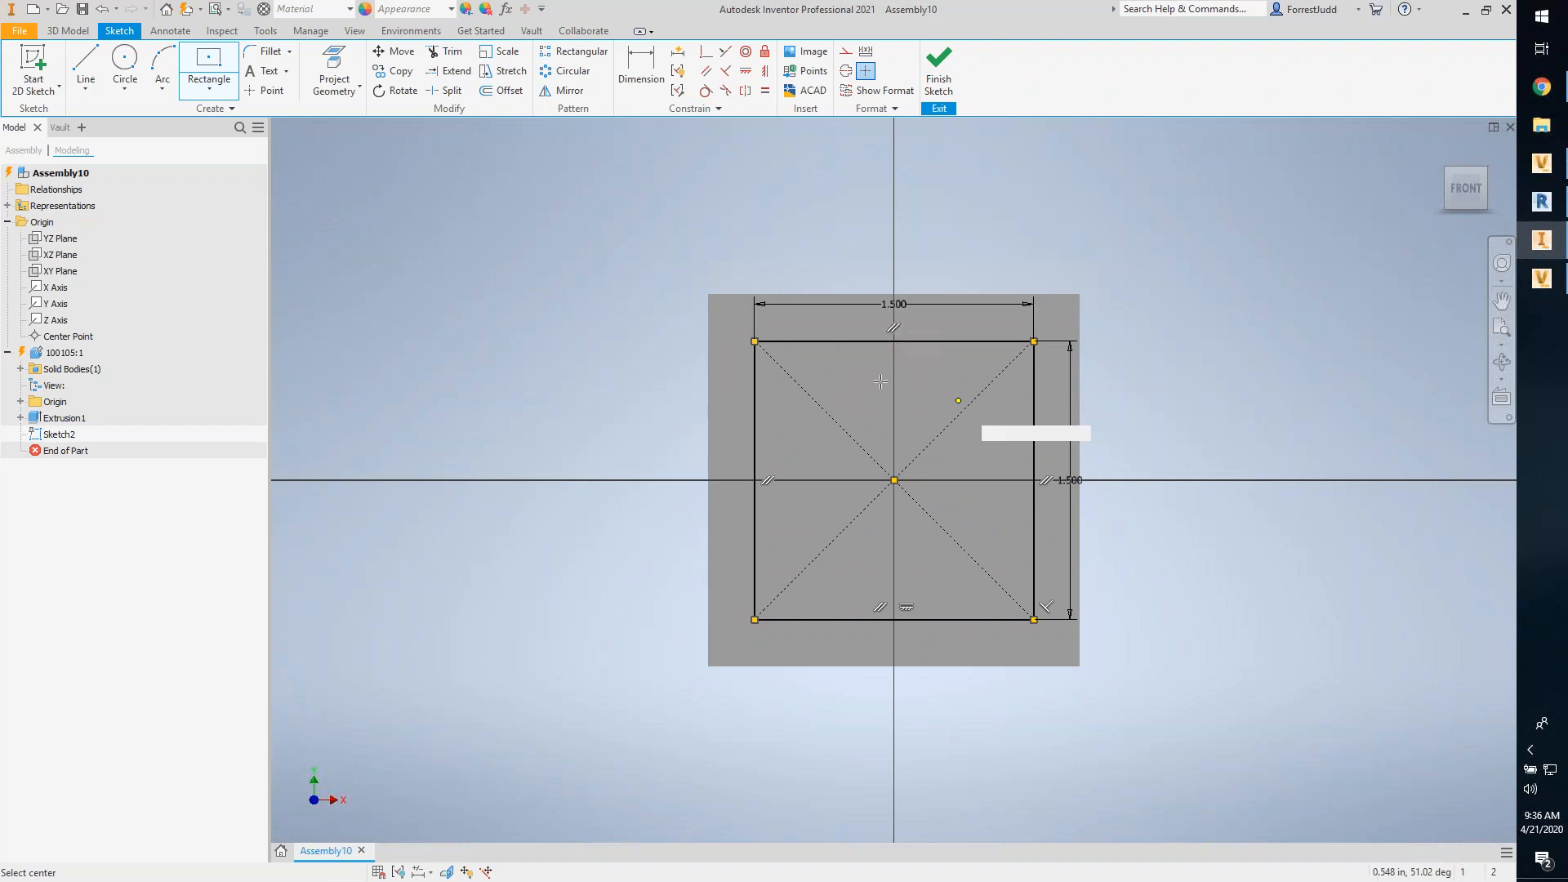
# Step: Cut the 1.5 in square 0.5 in deep into the block as a pocket
pyautogui.press('e')
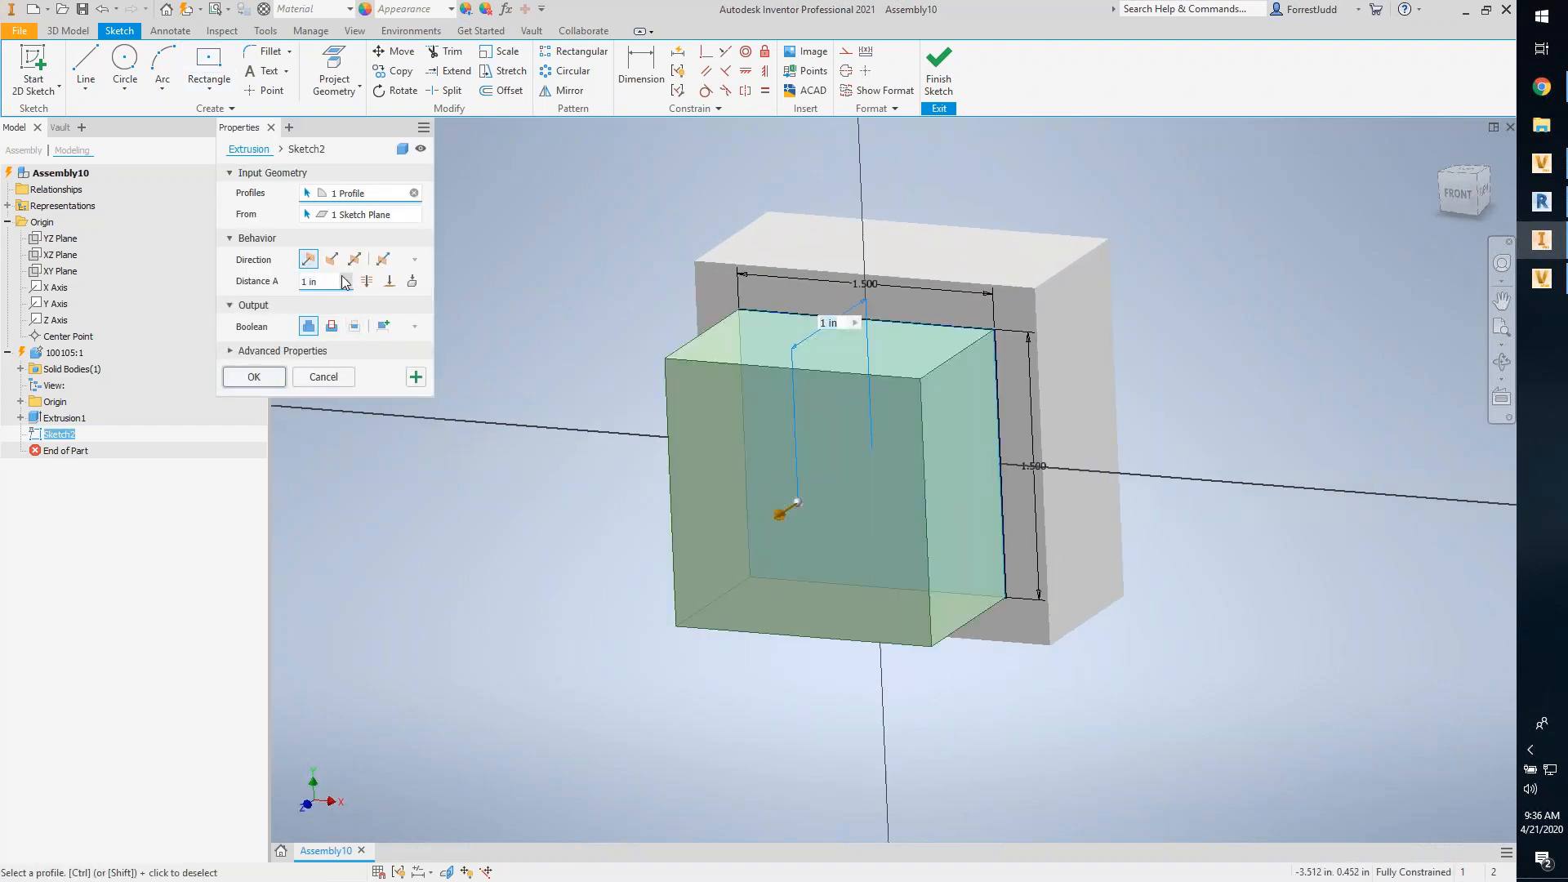
pyautogui.click(331, 327)
pyautogui.write('.5')
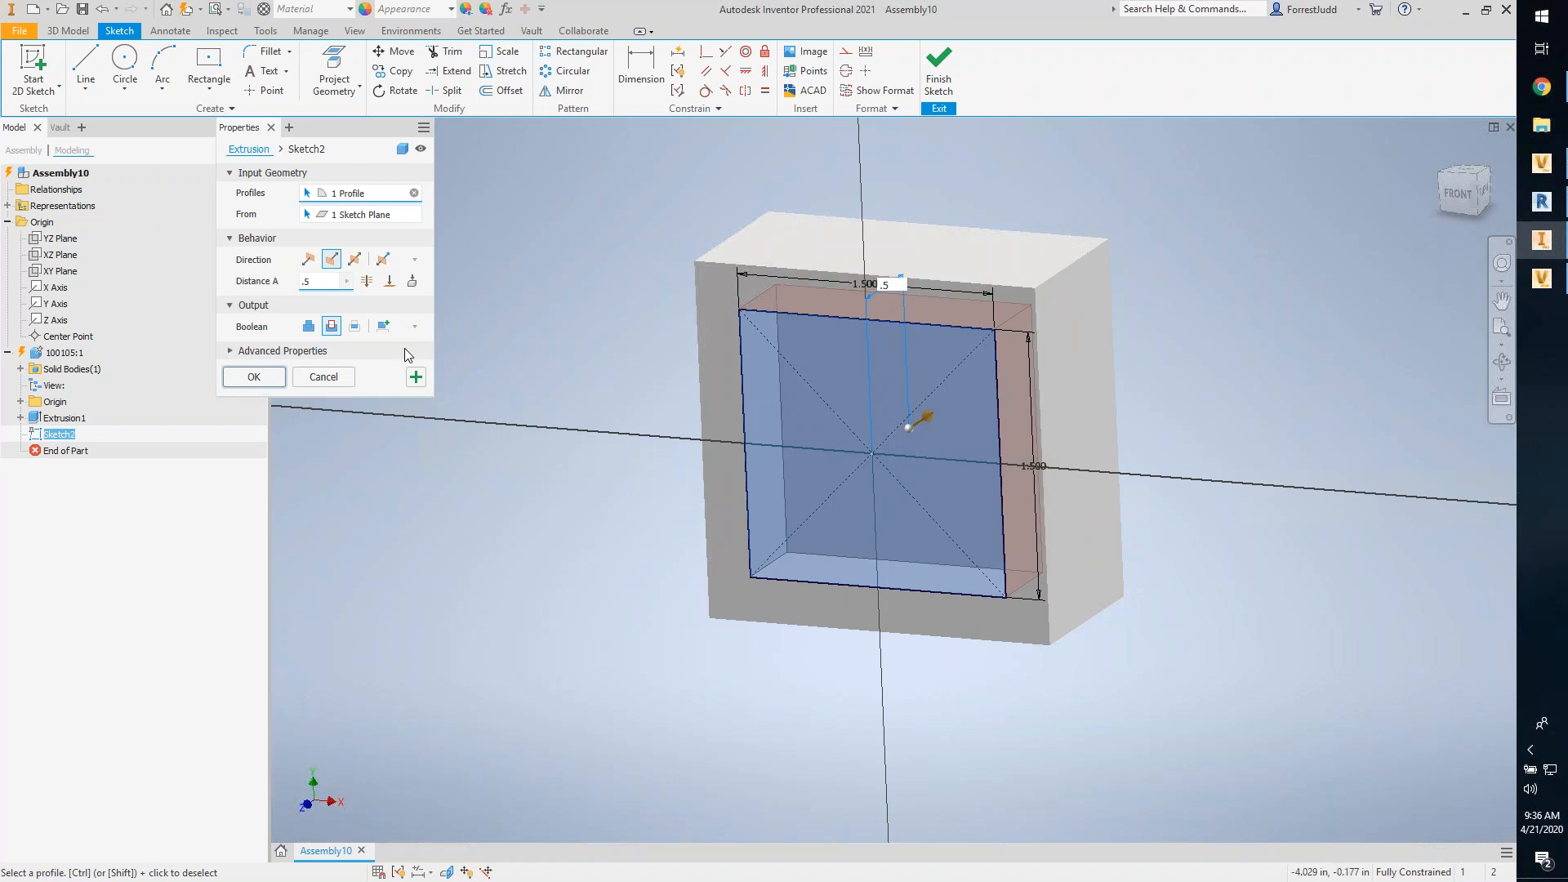
pyautogui.press('Return')
# Step: Sketch a 1.75 by 1.75 in center rectangle at the origin on the face surrounding the pocket
pyautogui.click(663, 251)
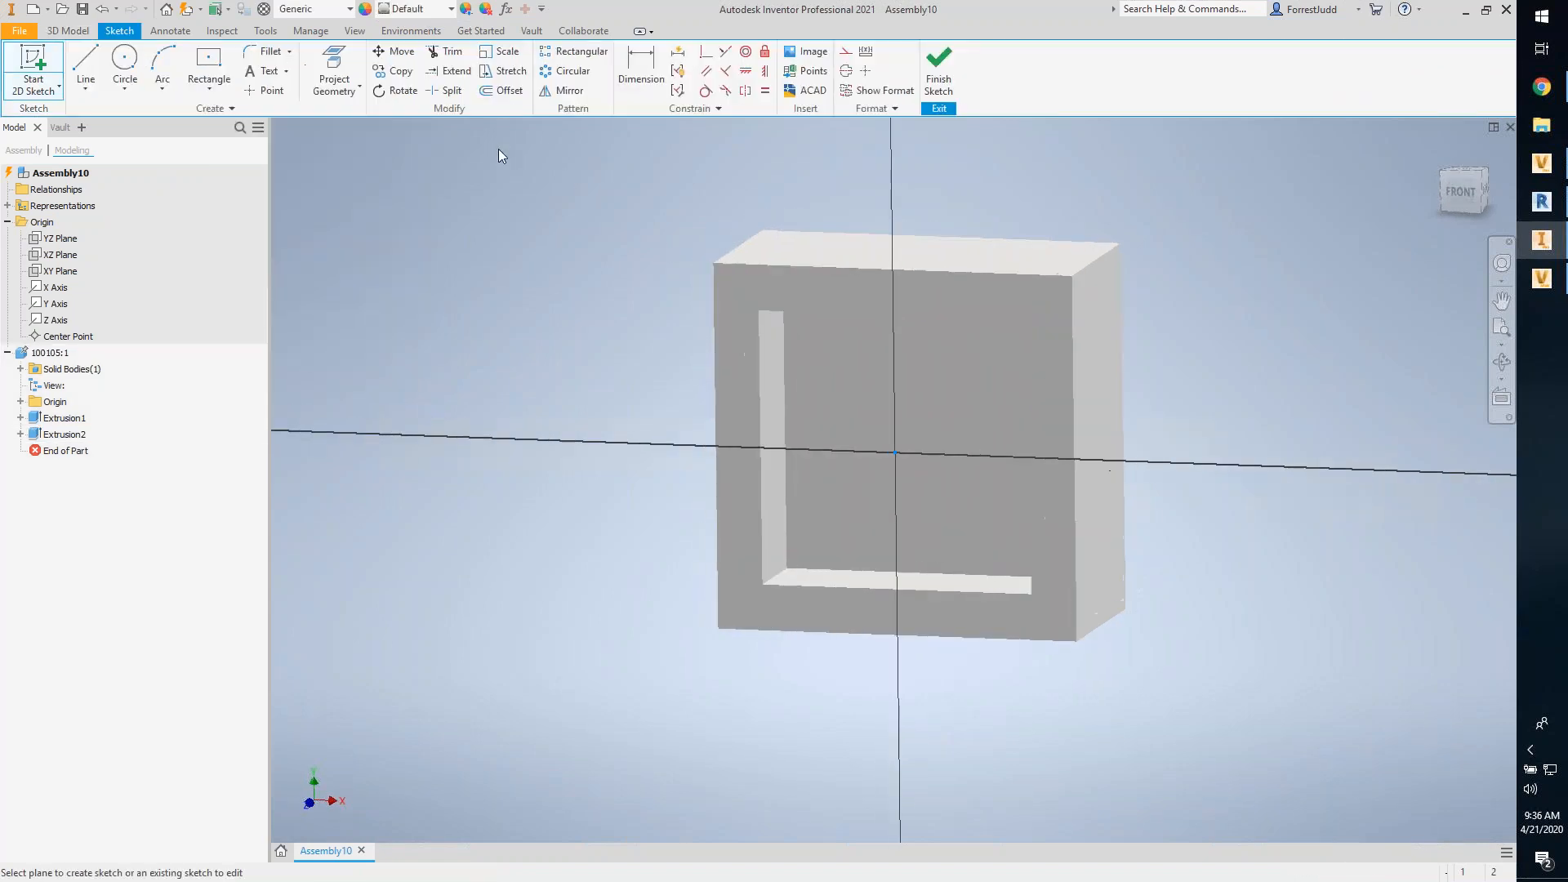
pyautogui.click(209, 65)
pyautogui.click(892, 480)
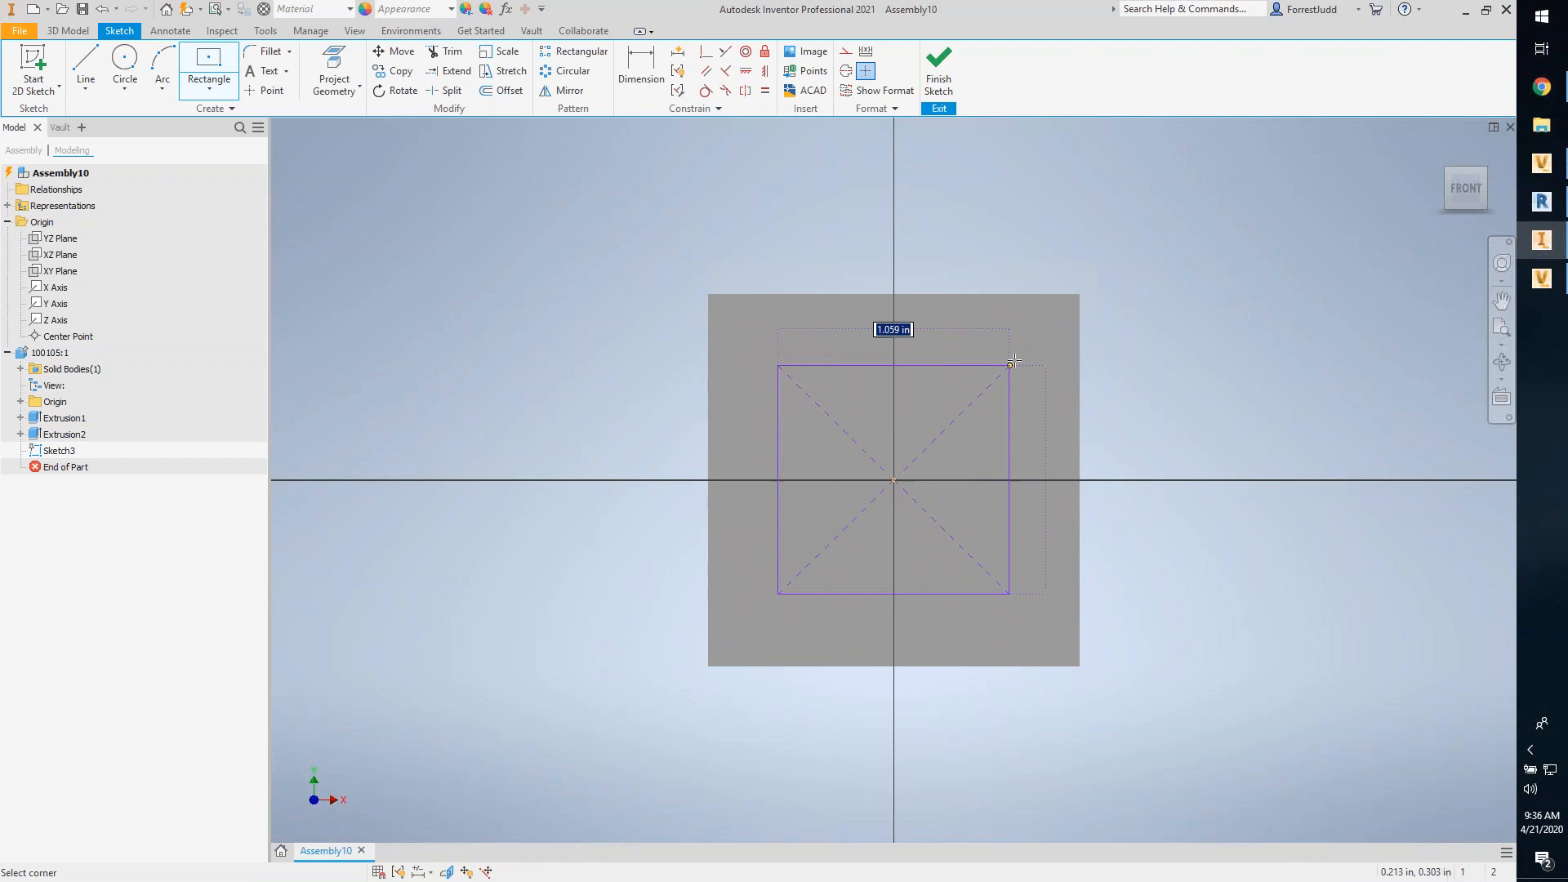
pyautogui.write('1.75')
pyautogui.press('Tab')
pyautogui.write('1.75')
pyautogui.press('Tab')
pyautogui.press('Return')
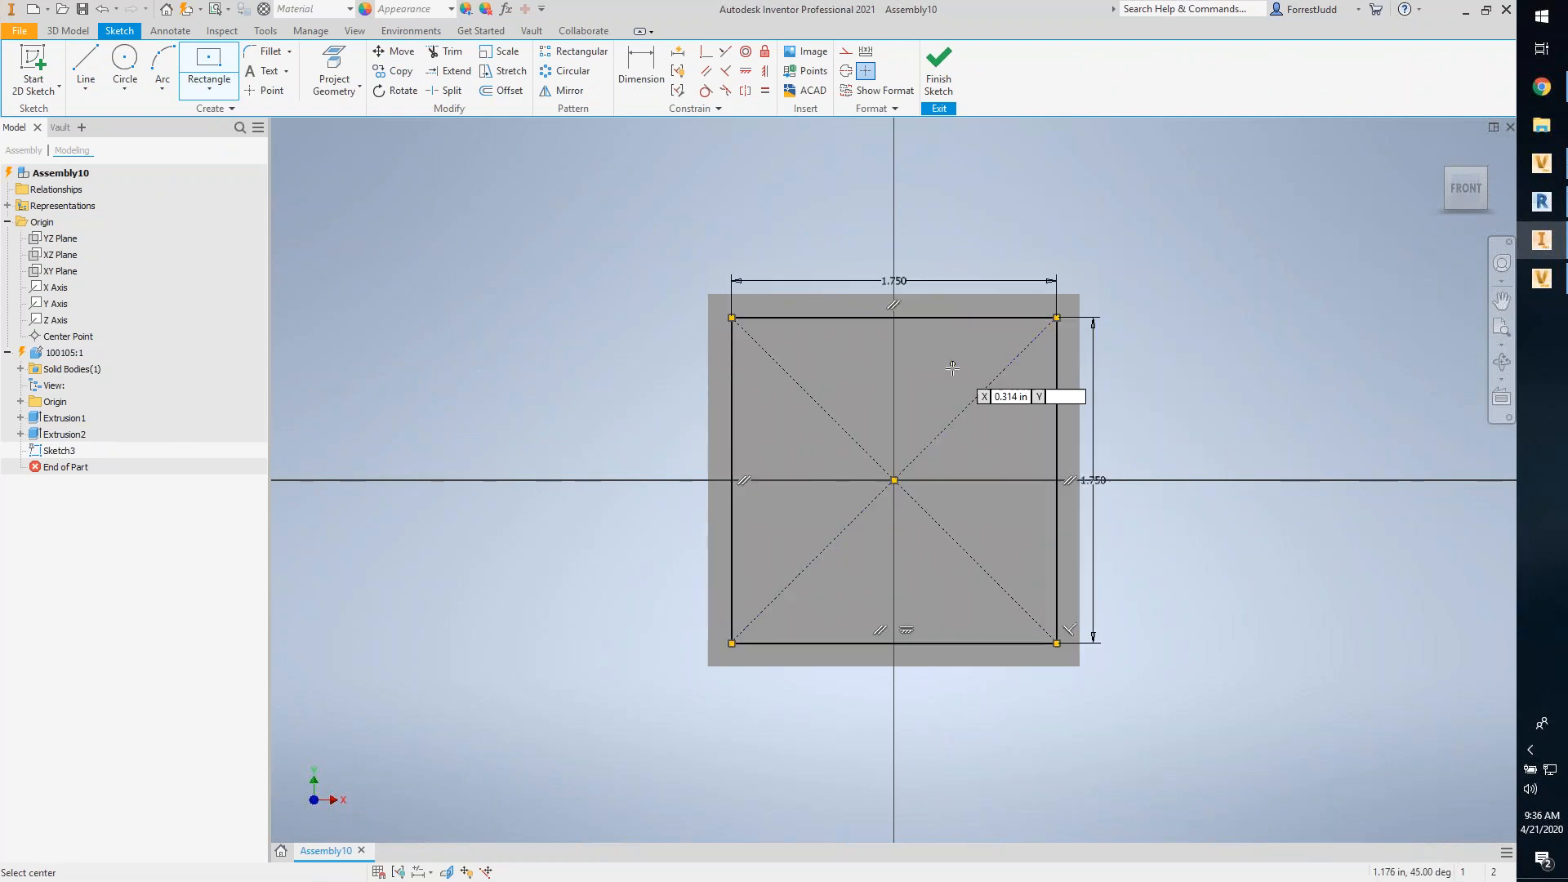
# Step: Add 6-32 UNC tapped holes at the four corners of the 1.75 in square
pyautogui.keyDown('shift'); pyautogui.moveTo(964, 372); pyautogui.dragTo(942, 349, button='middle'); pyautogui.keyUp('shift')
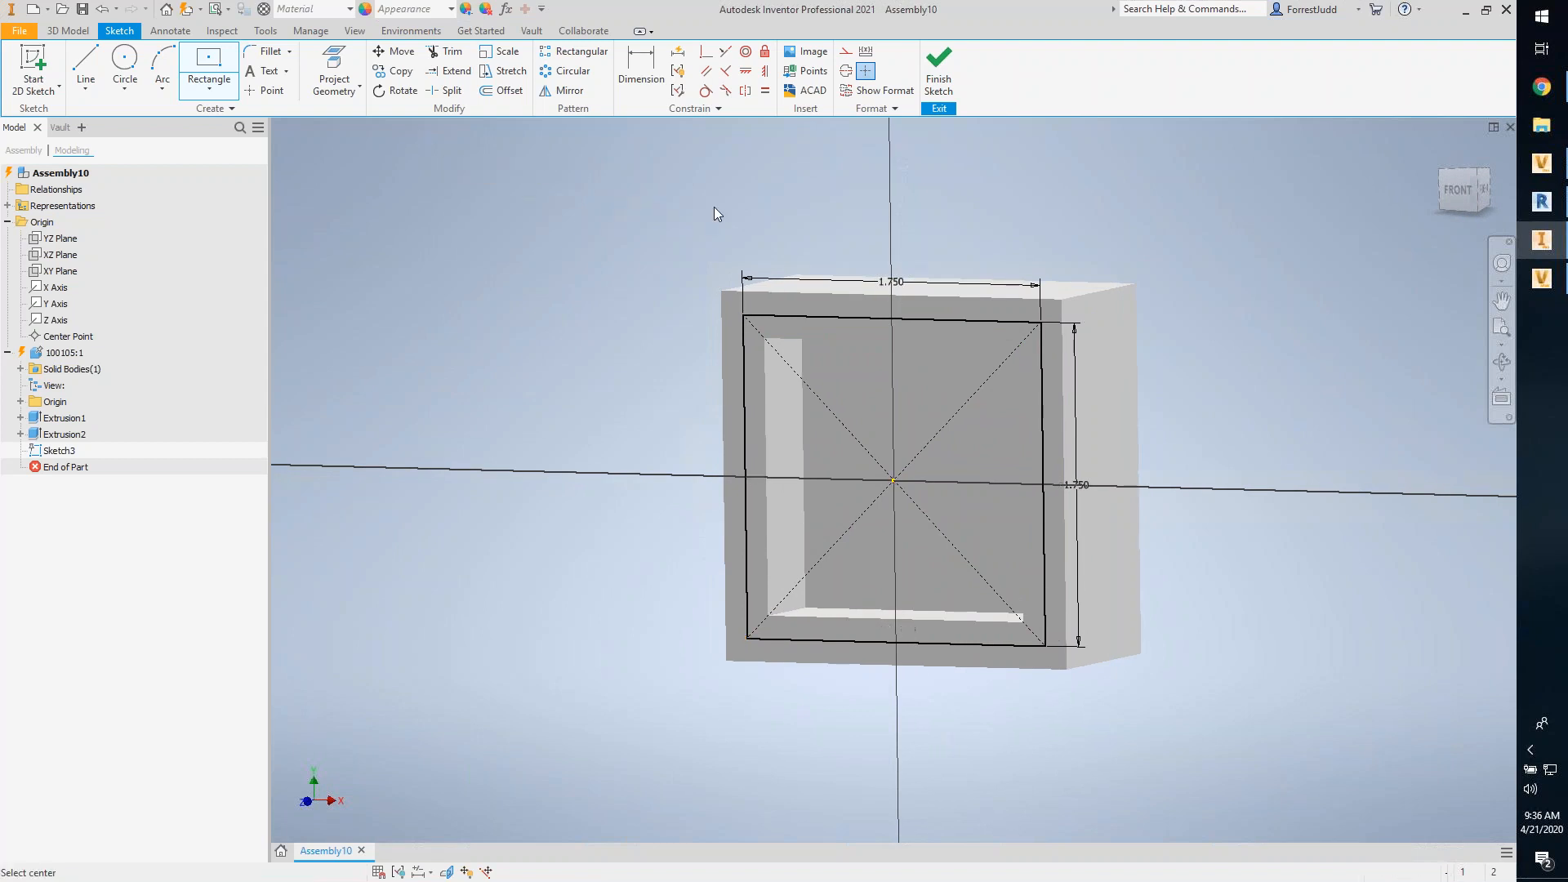
pyautogui.press('h')
pyautogui.click(742, 314)
pyautogui.click(1040, 321)
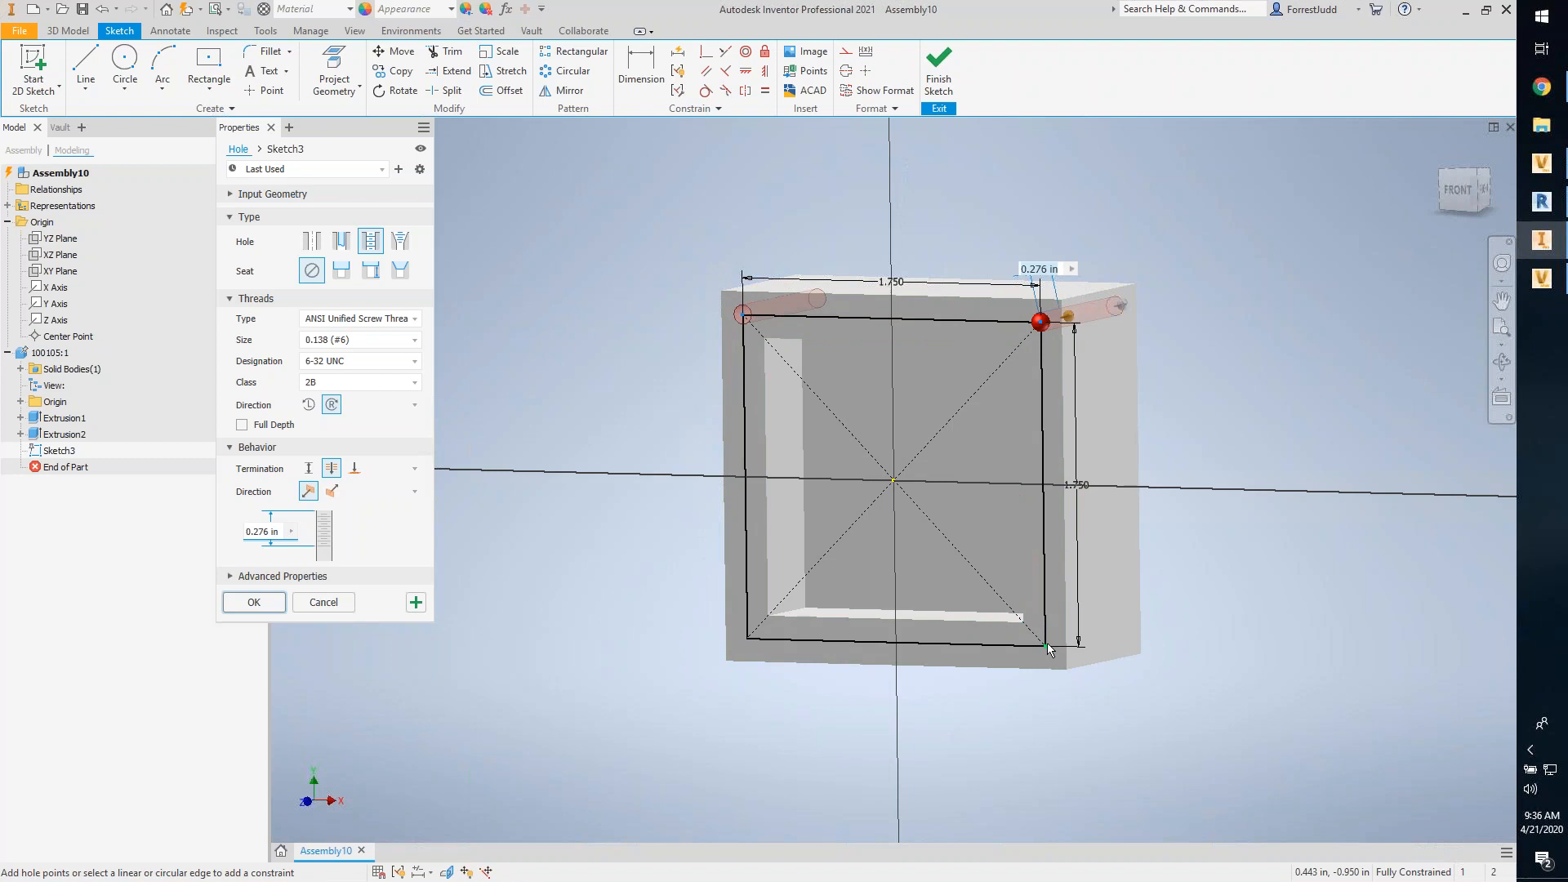
pyautogui.click(1044, 644)
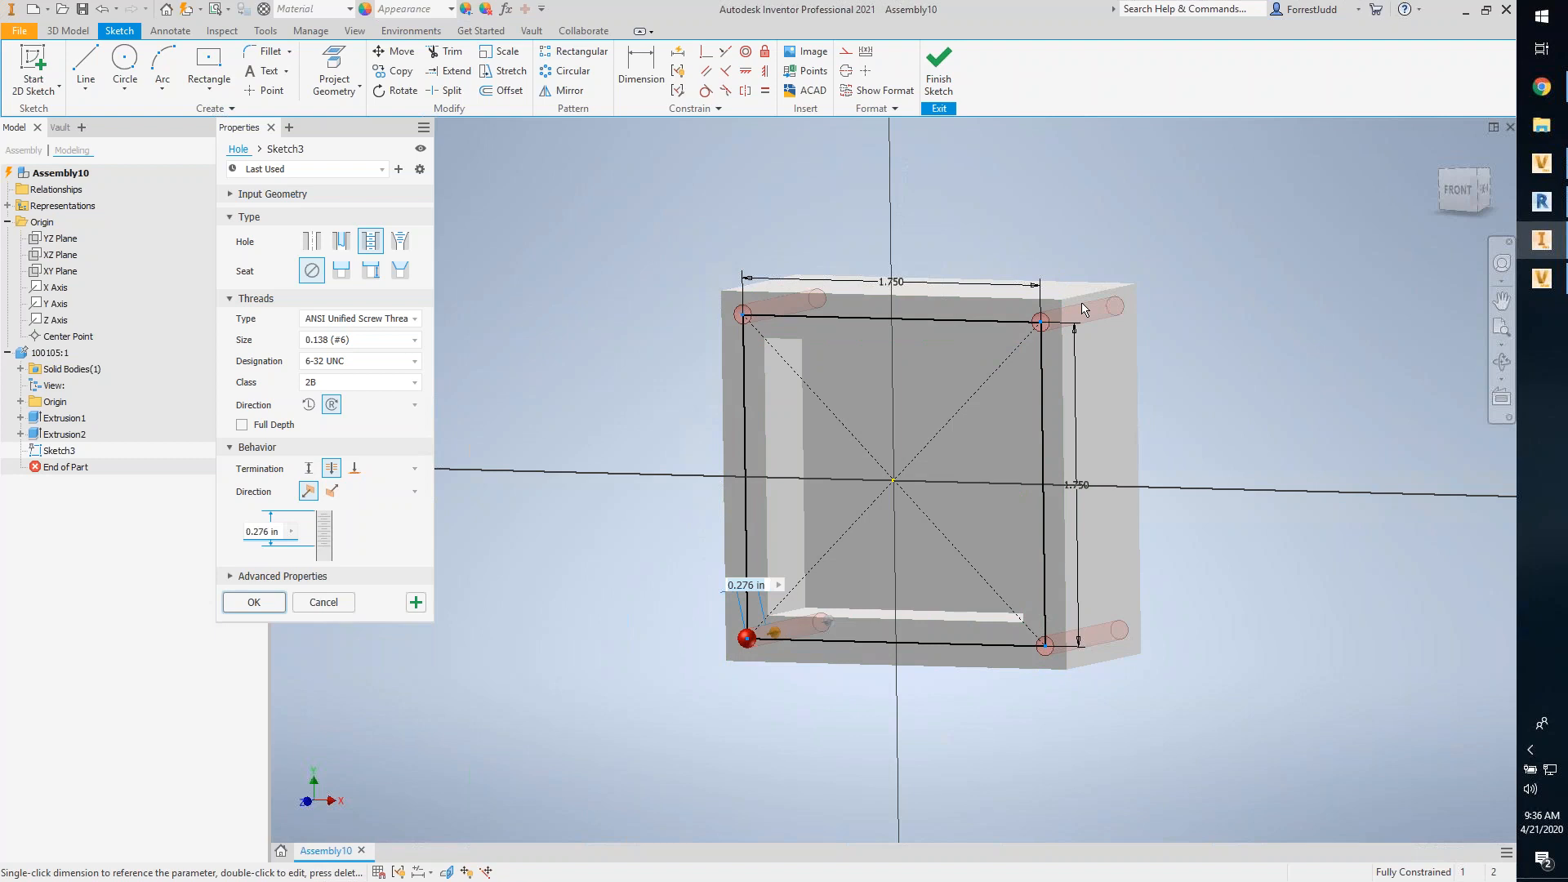
pyautogui.moveTo(858, 386)
pyautogui.keyDown('shift'); pyautogui.mouseDown(button='middle')
pyautogui.moveTo(729, 410)
pyautogui.moveTo(856, 406)
pyautogui.mouseUp(button='middle'); pyautogui.keyUp('shift')
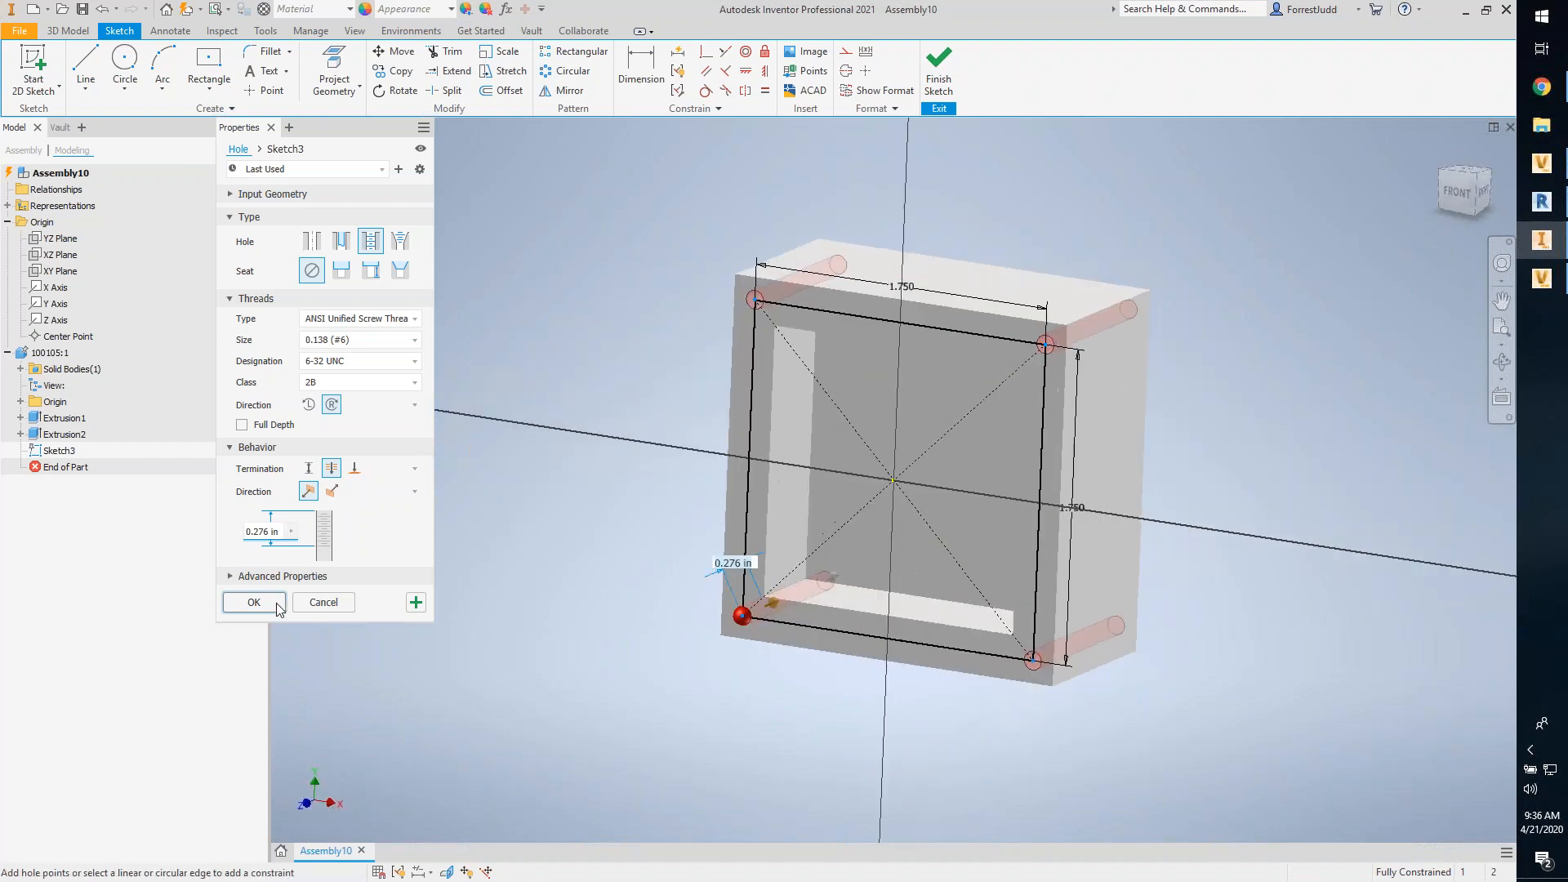
pyautogui.press('Return')
pyautogui.keyDown('shift'); pyautogui.moveTo(639, 488); pyautogui.dragTo(677, 408, button='middle'); pyautogui.keyUp('shift')
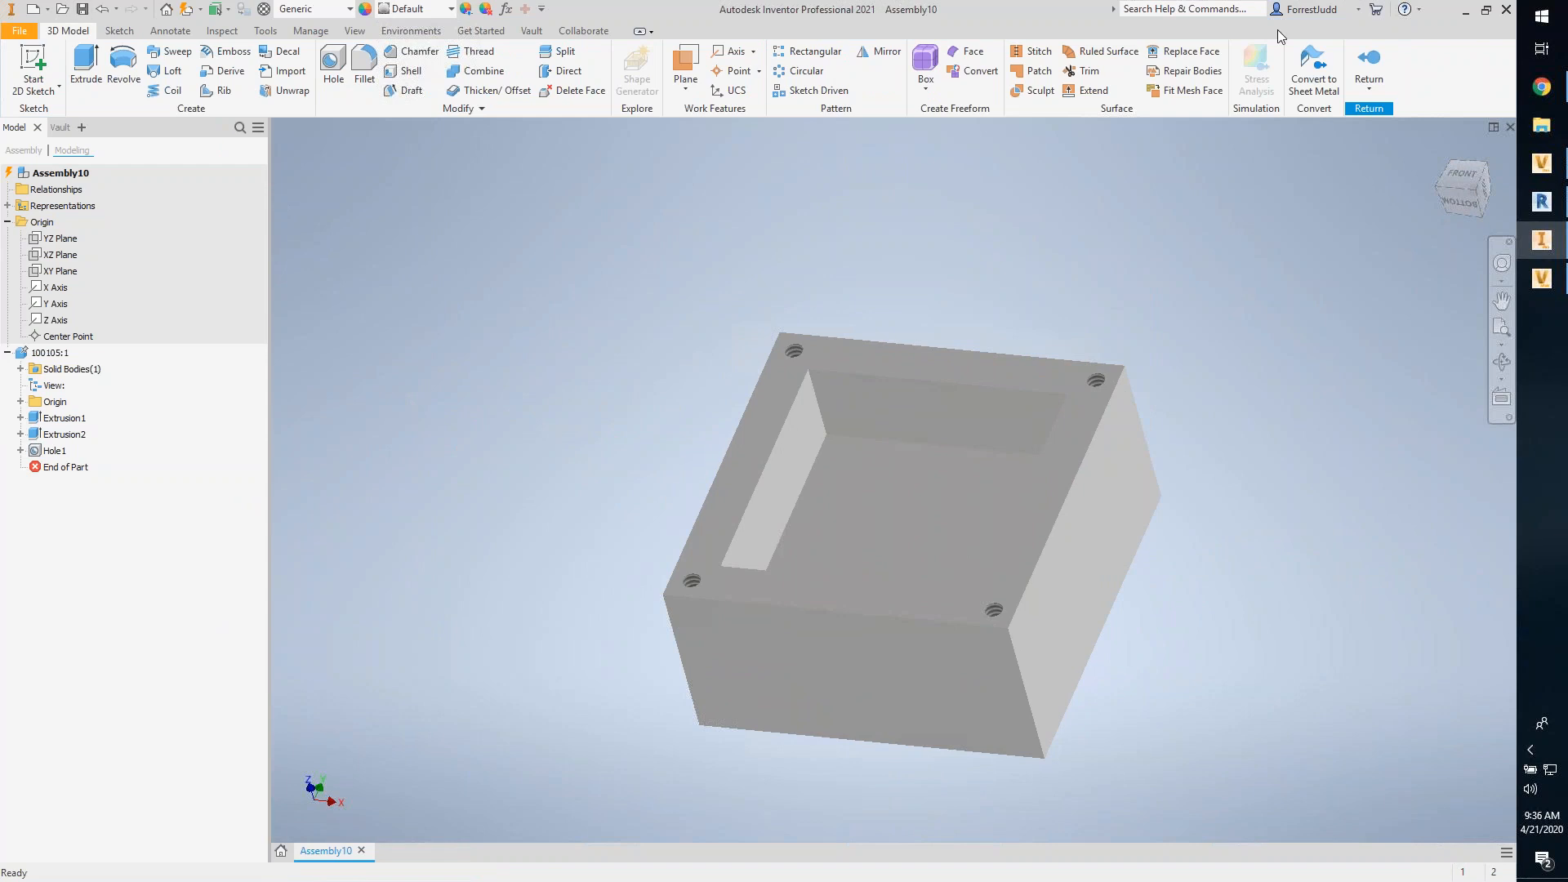
# Step: Return to the assembly and save it with its new part as 100106.iam in the 2021New folder, using the Sequential numbering scheme
pyautogui.click(1370, 67)
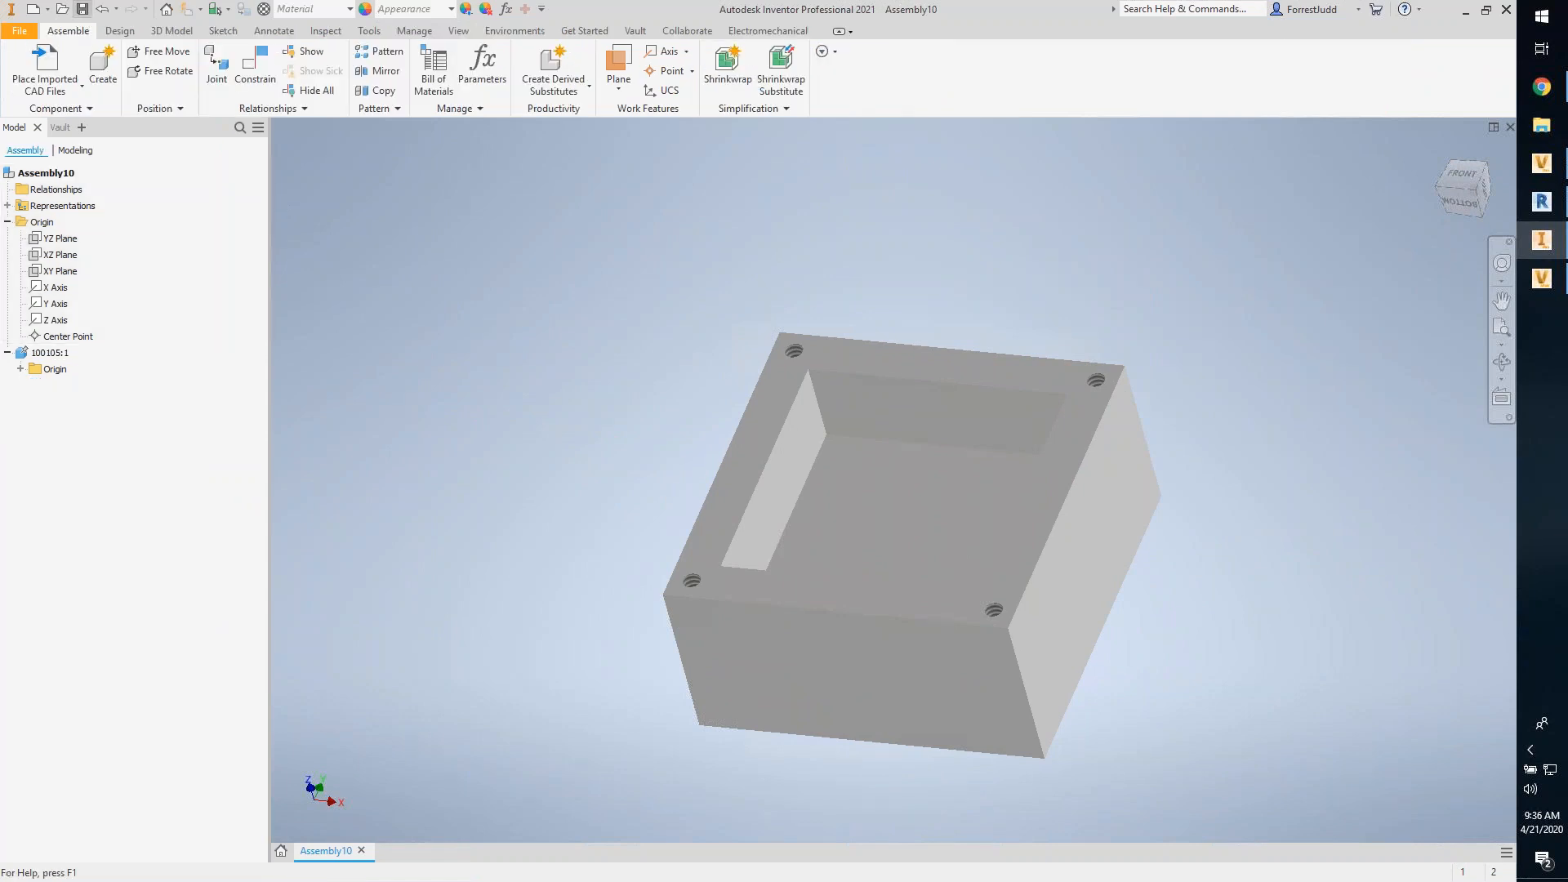
pyautogui.click(82, 10)
pyautogui.click(735, 422)
pyautogui.click(702, 483)
pyautogui.click(753, 467)
pyautogui.click(925, 473)
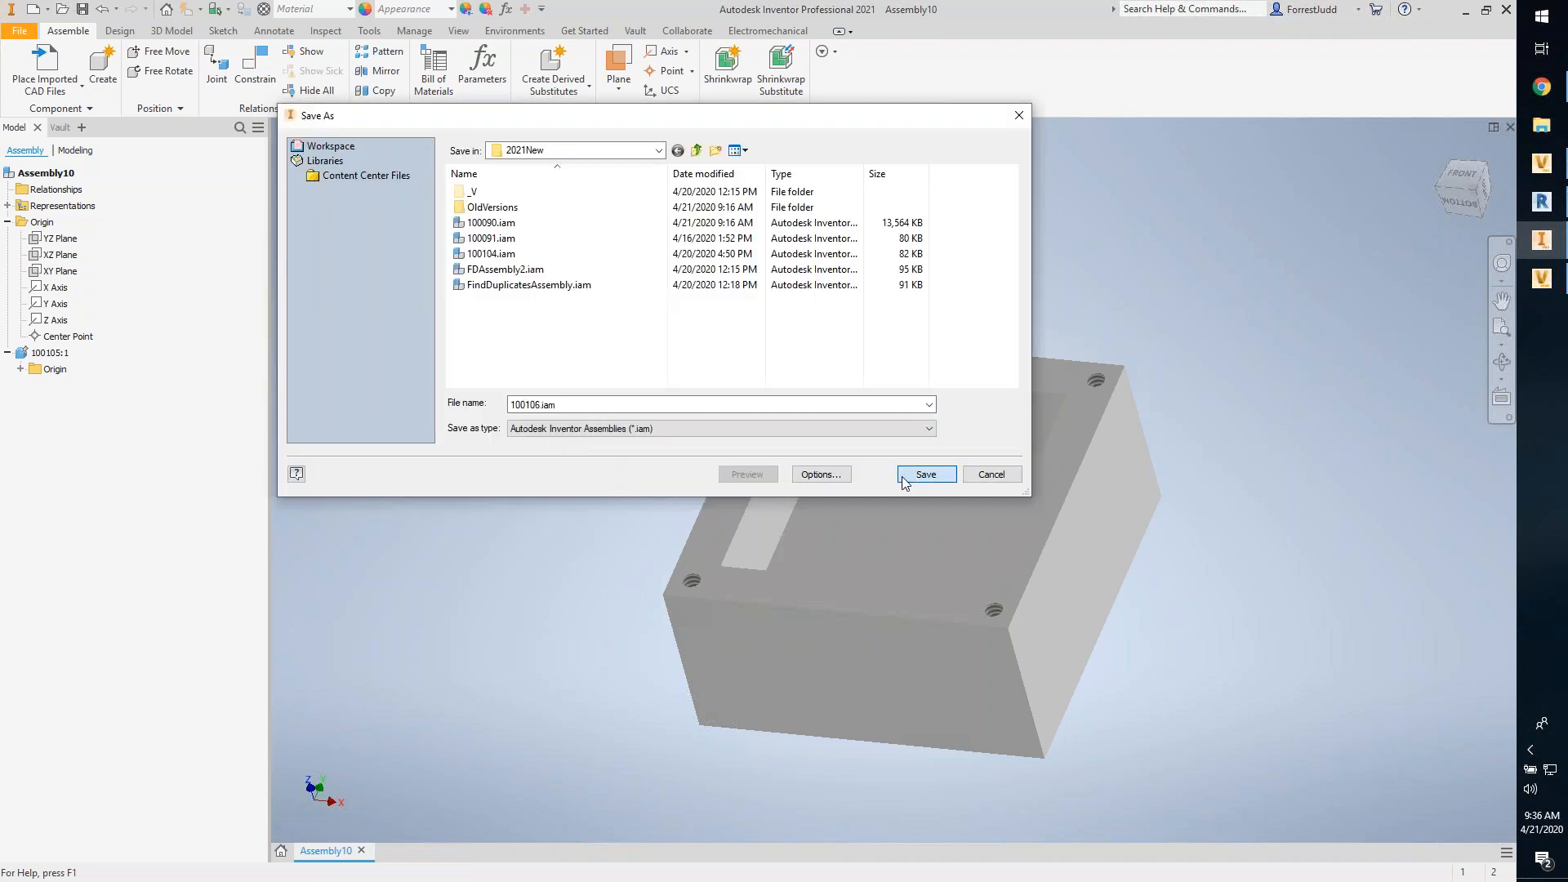
pyautogui.click(932, 320)
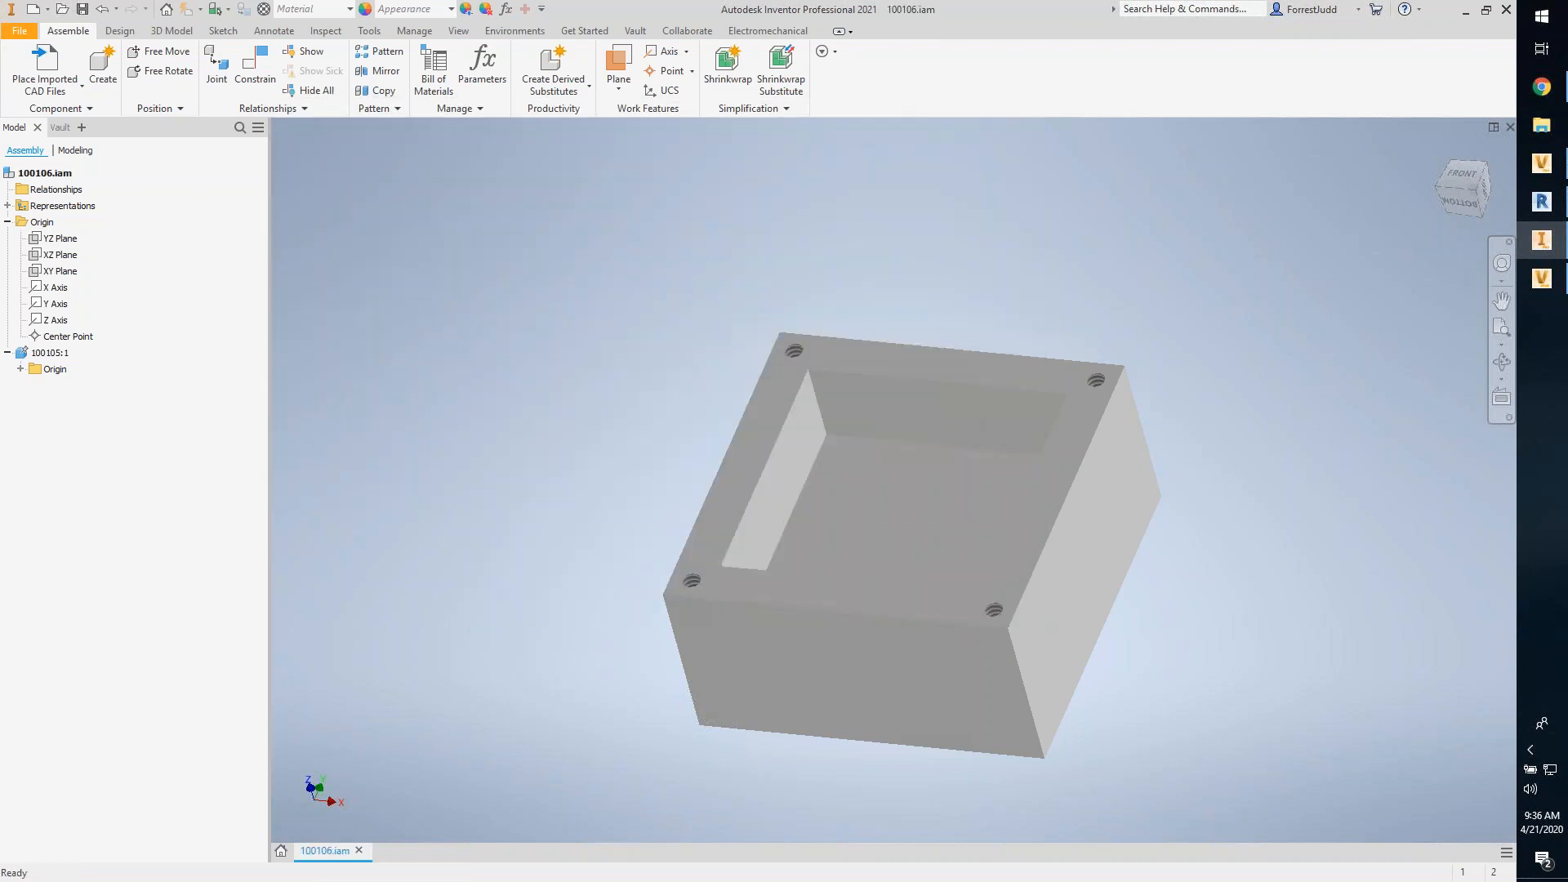
# Step: Switch to Vault Professional and review the folders indexed in the Duplicate Search Settings, leaving them unchanged
pyautogui.moveTo(778, 338)
pyautogui.keyDown('shift'); pyautogui.mouseDown(button='middle')
pyautogui.moveTo(791, 315)
pyautogui.moveTo(787, 333)
pyautogui.mouseUp(button='middle'); pyautogui.keyUp('shift')
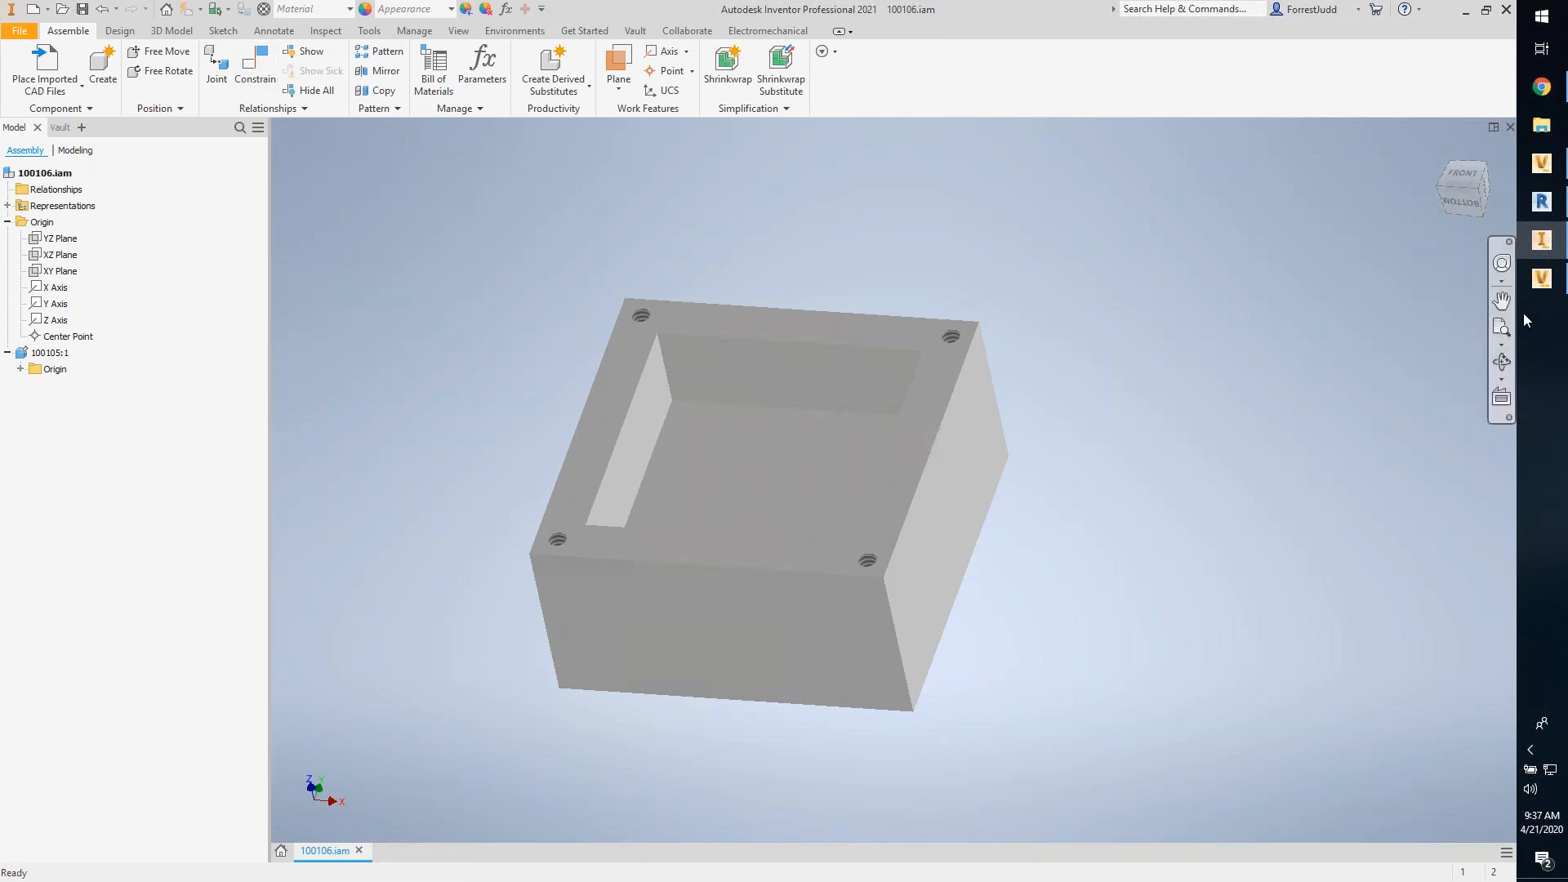
pyautogui.click(1545, 174)
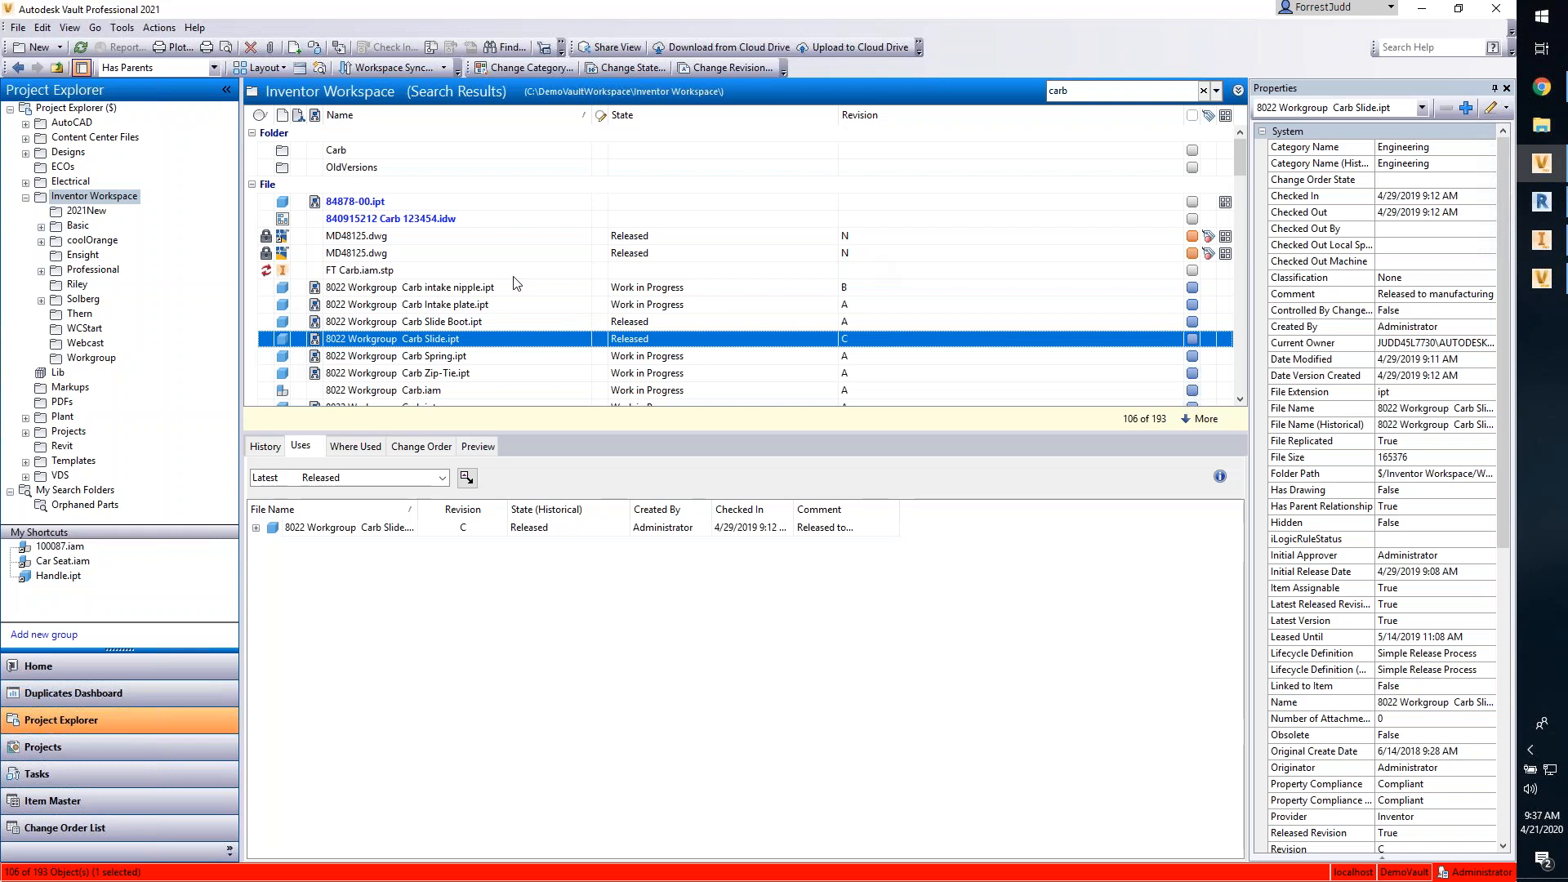
pyautogui.click(122, 27)
pyautogui.moveTo(204, 145)
pyautogui.click(372, 149)
pyautogui.click(822, 391)
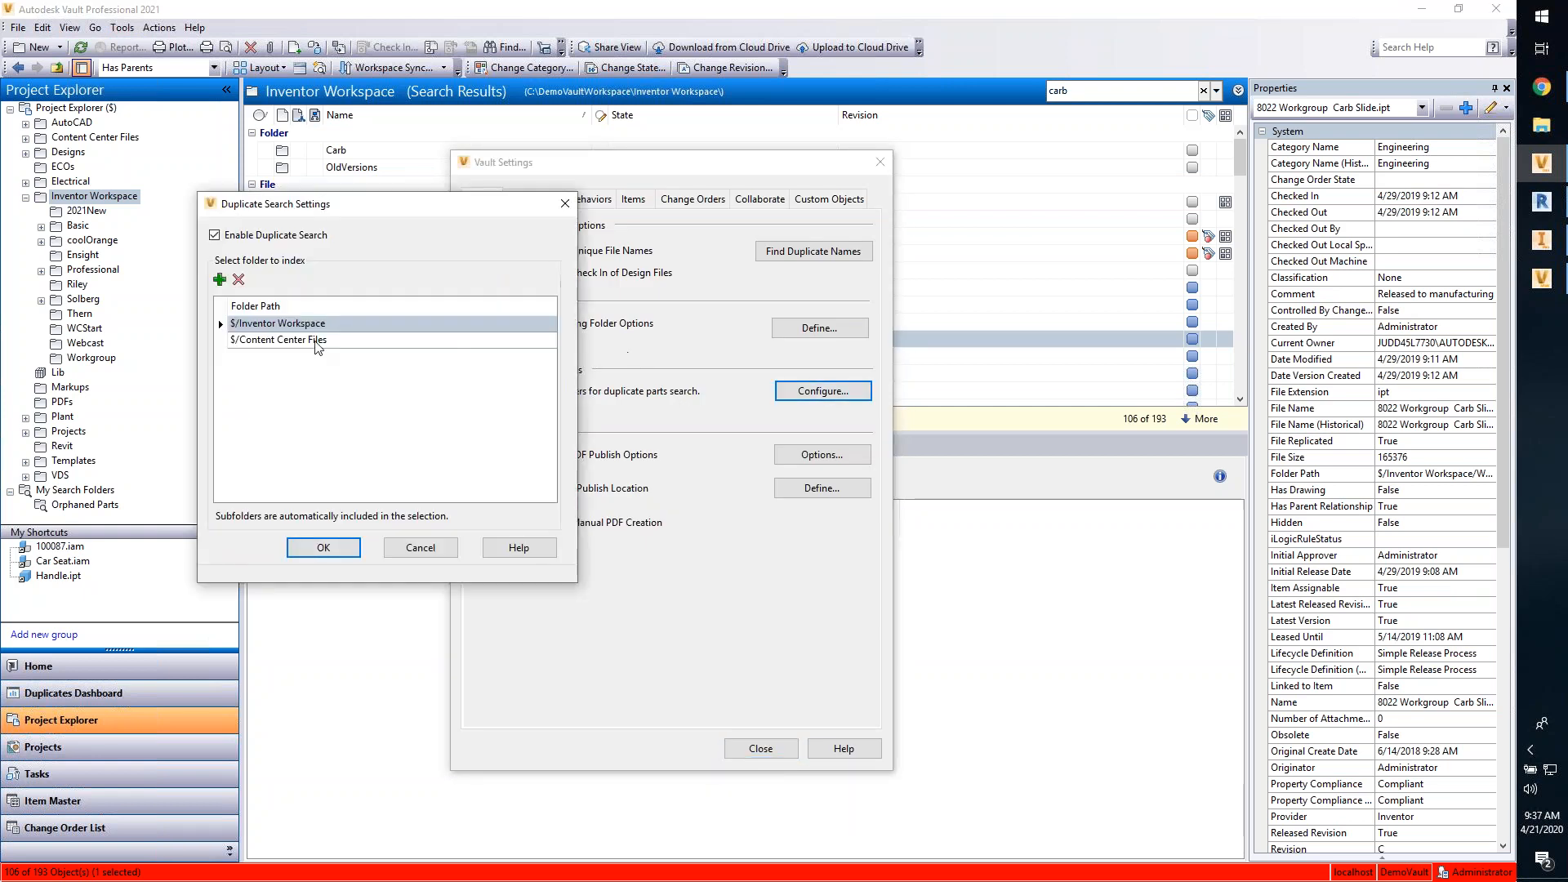
pyautogui.click(287, 341)
pyautogui.click(283, 324)
pyautogui.click(282, 338)
pyautogui.click(280, 327)
pyautogui.click(281, 337)
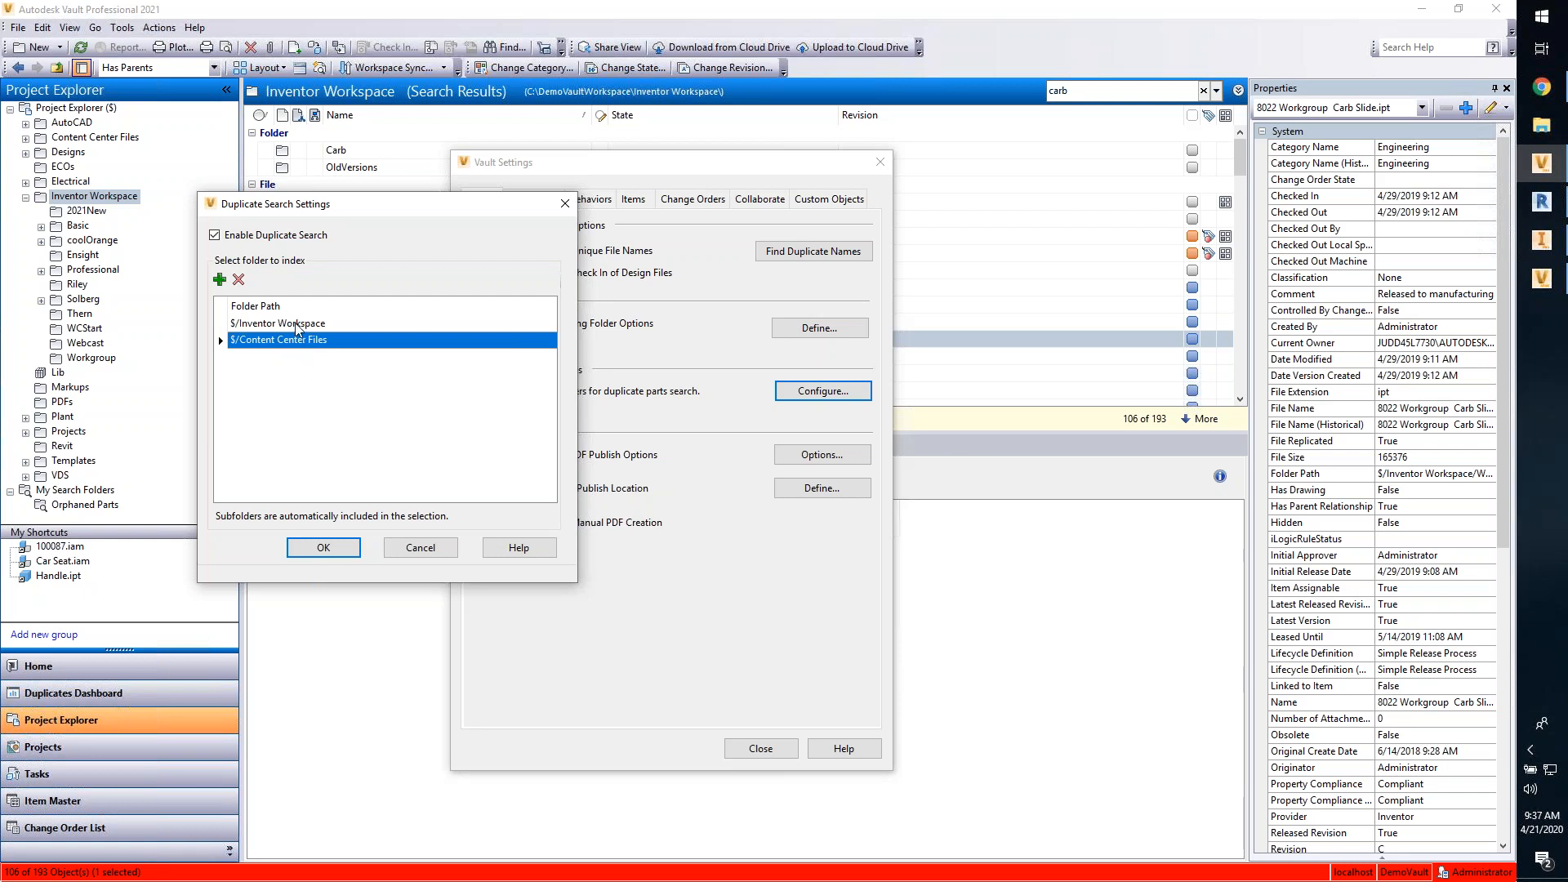
pyautogui.click(405, 552)
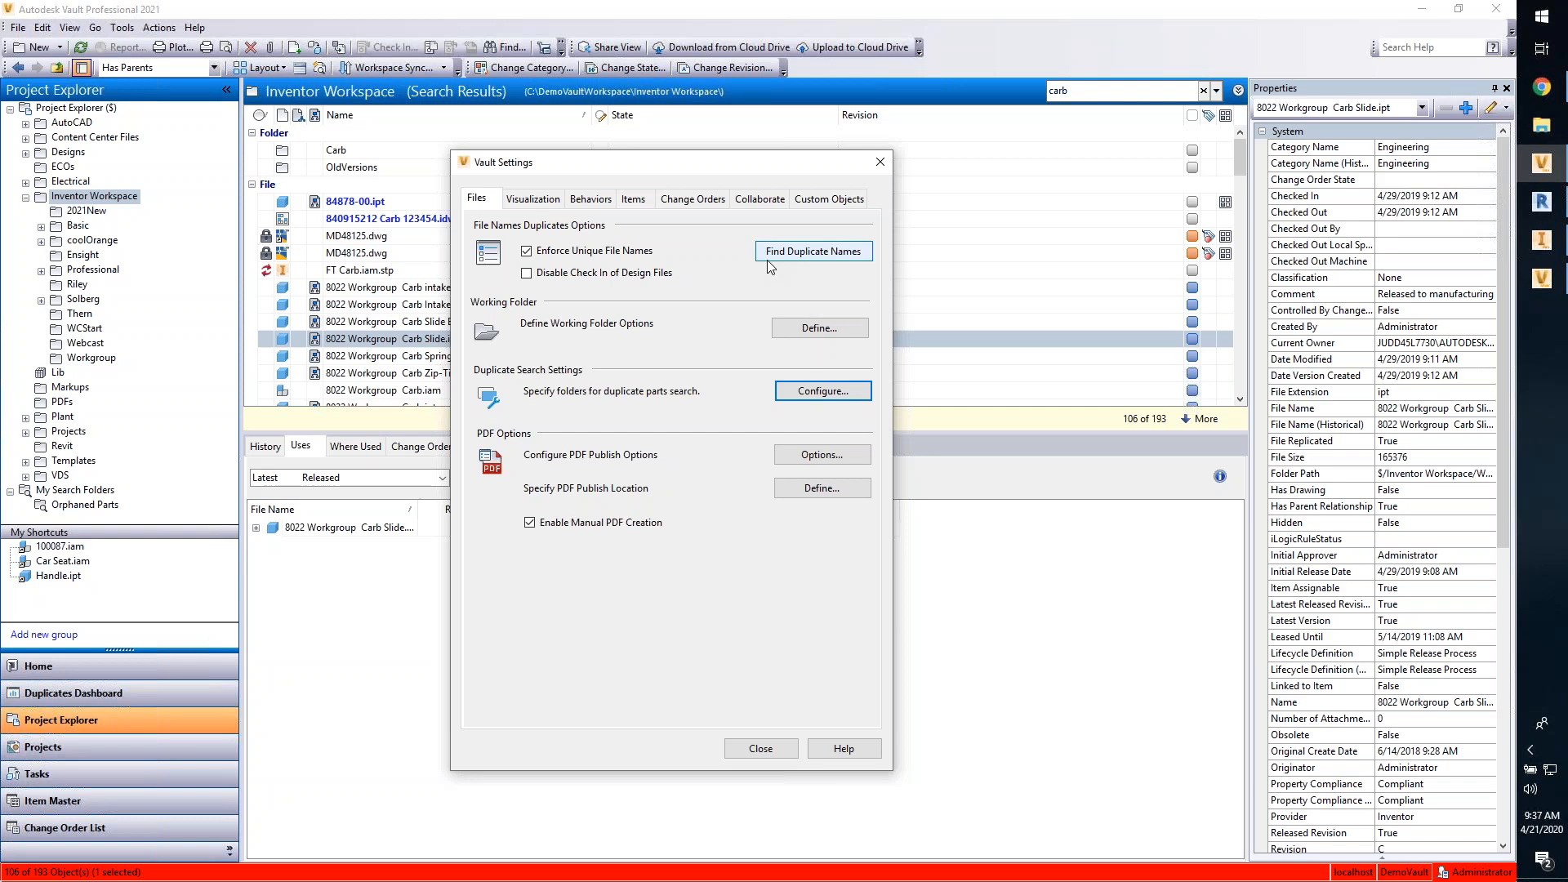
pyautogui.click(877, 161)
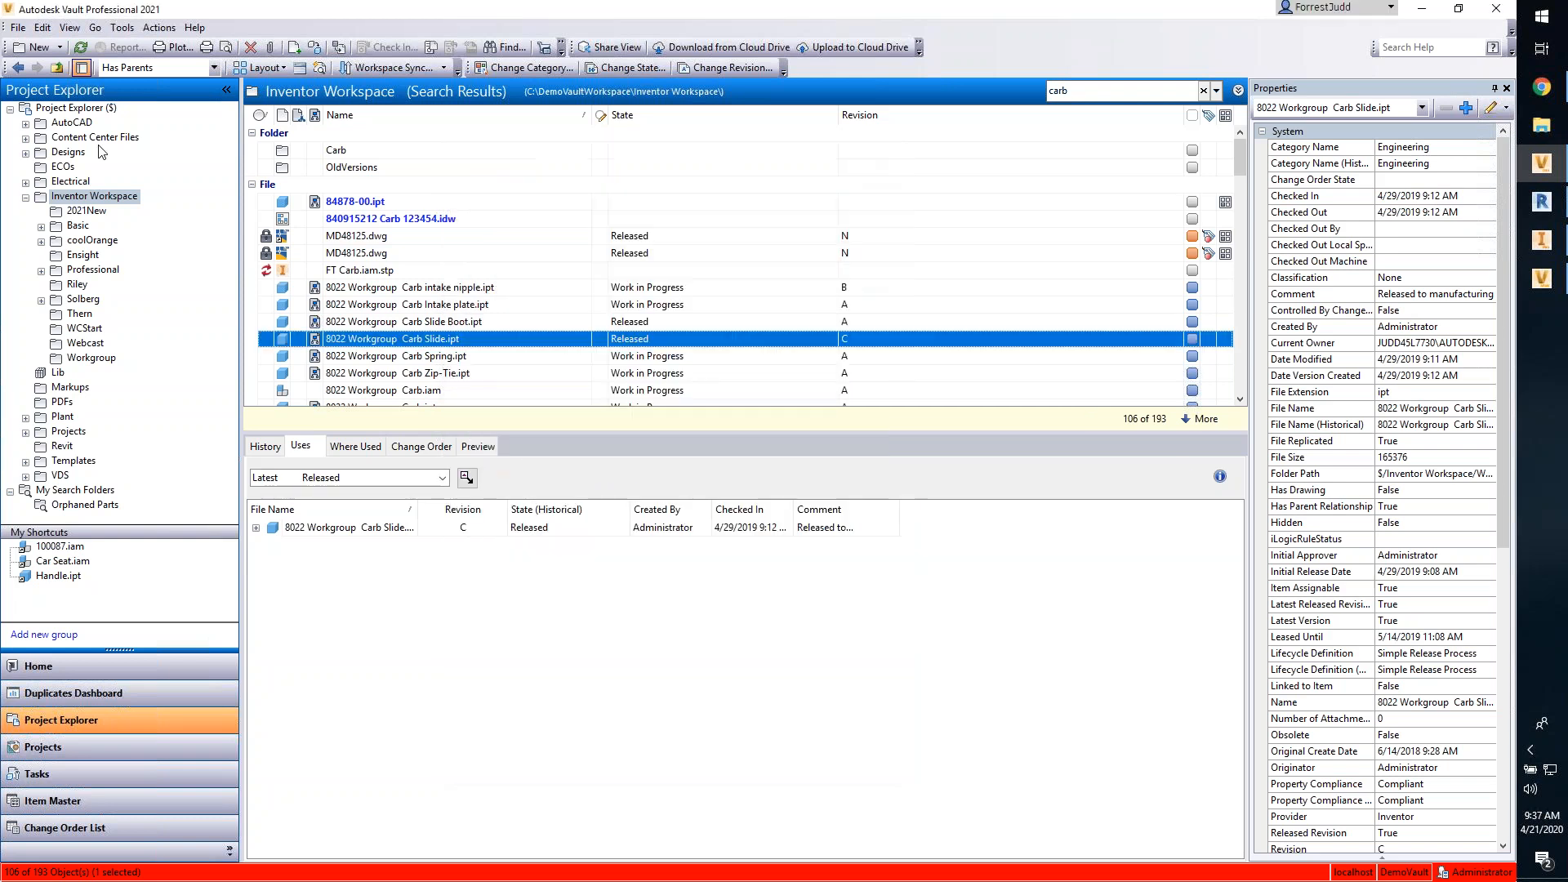
# Step: Open the Duplicates Dashboard and review the duplicate ratio, indexed part files and unique shape figures
pyautogui.click(75, 688)
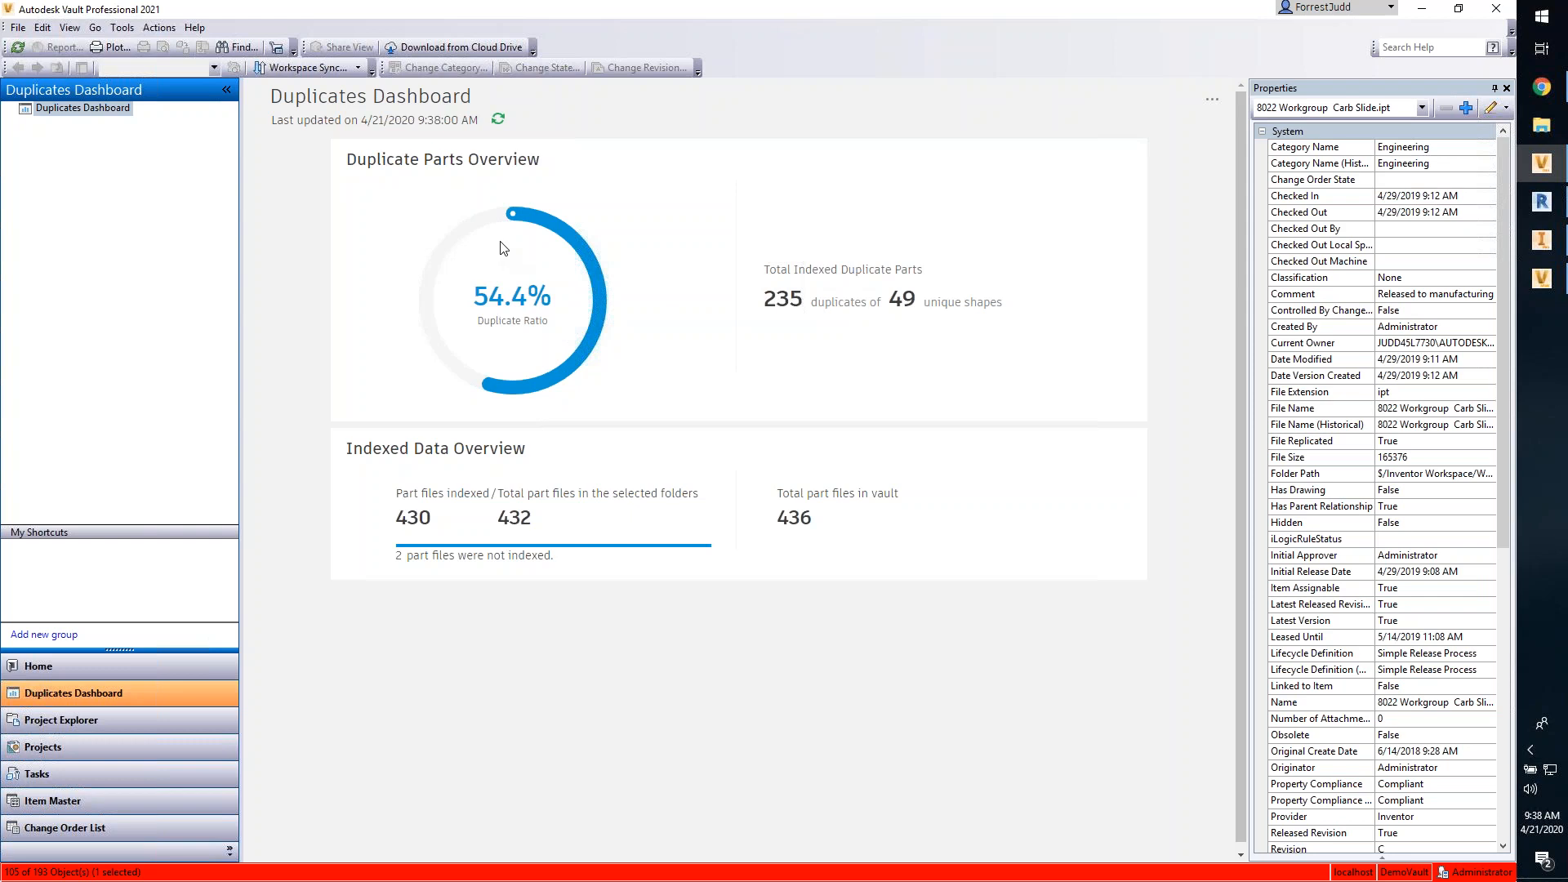
pyautogui.moveTo(515, 291)
pyautogui.moveTo(428, 521)
pyautogui.moveTo(929, 299)
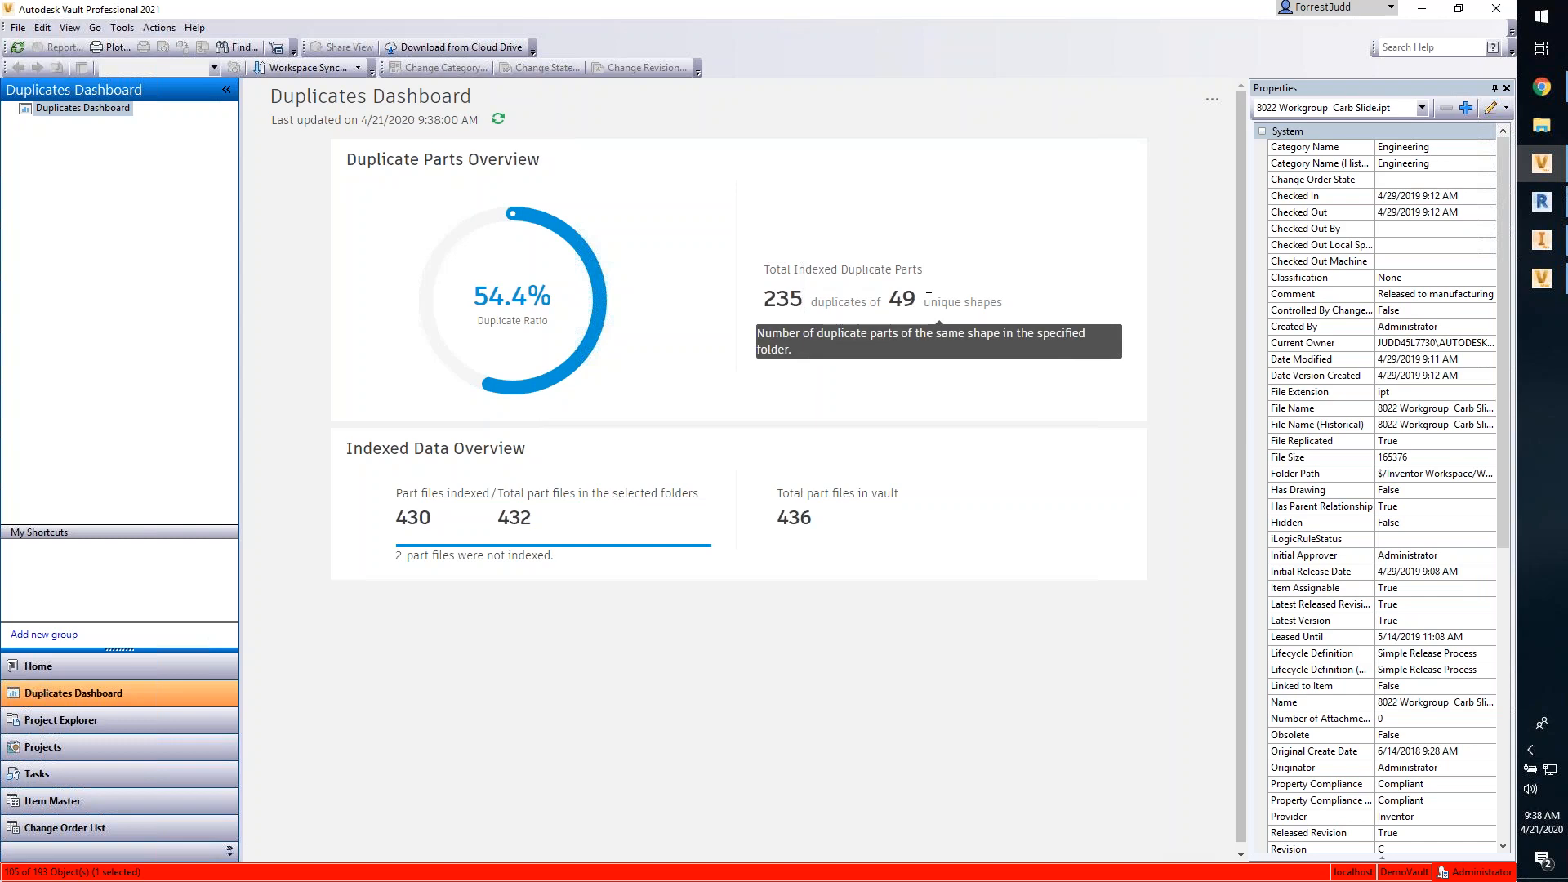
pyautogui.moveTo(781, 302)
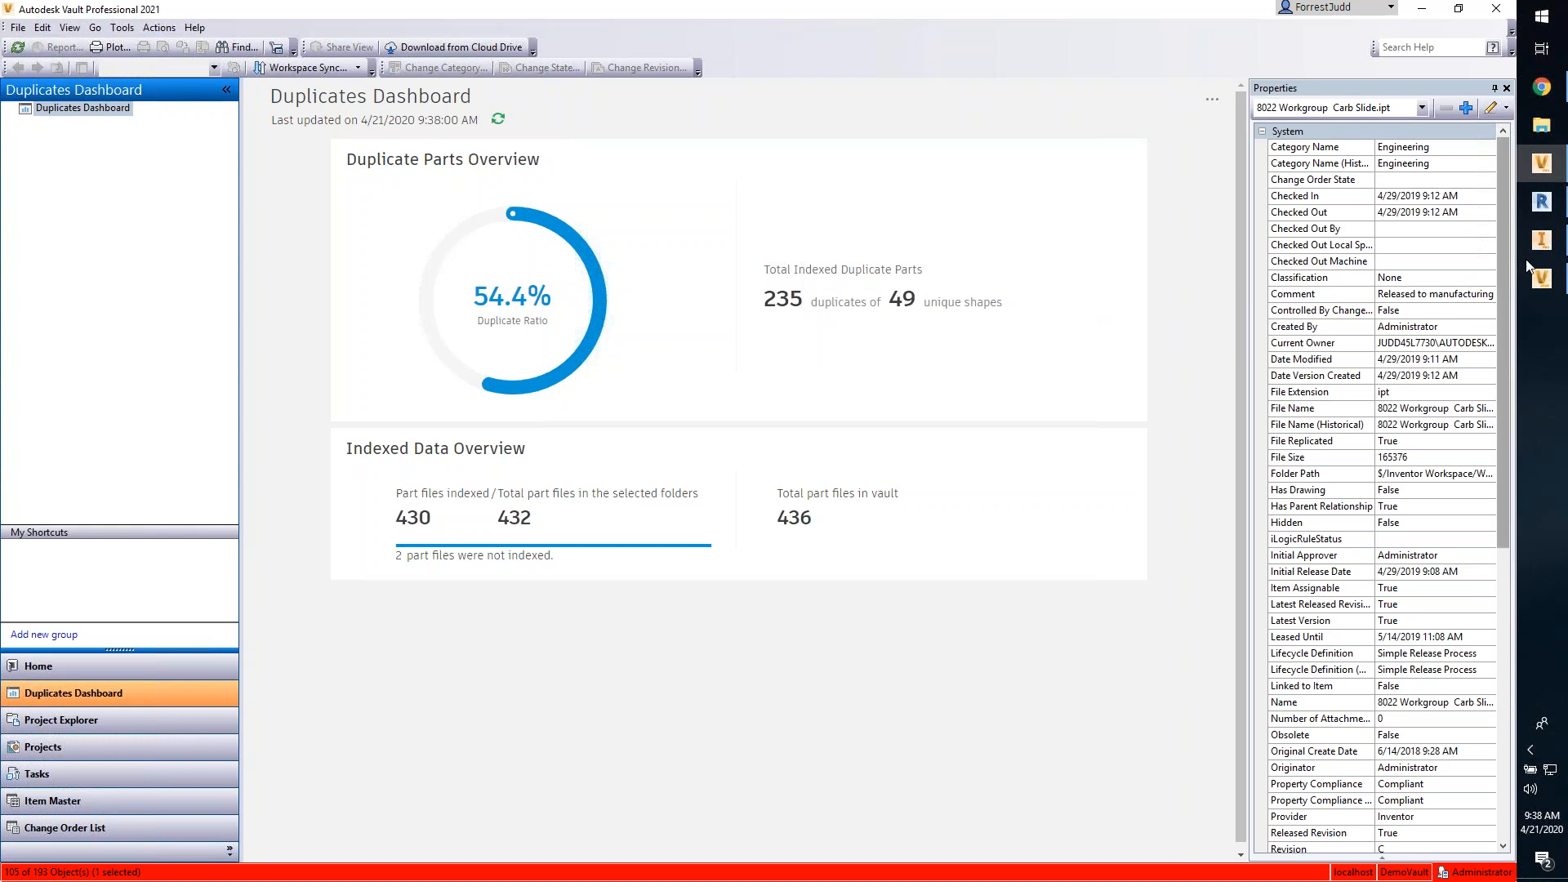
# Step: Refresh the Duplicates Dashboard and recheck the total of indexed duplicate parts
pyautogui.moveTo(1536, 253)
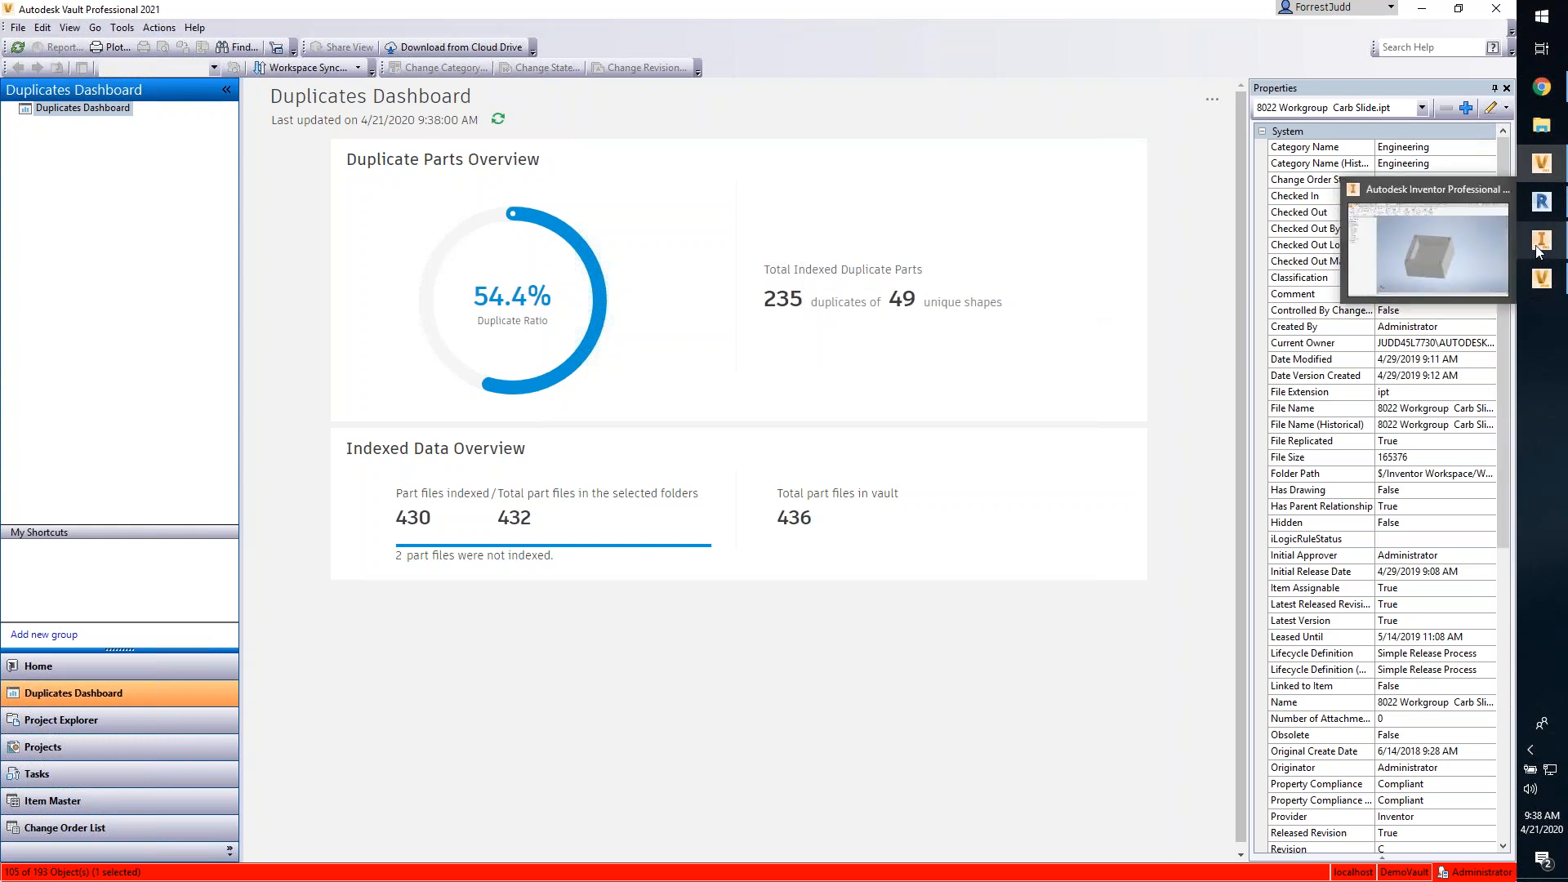
pyautogui.click(1456, 240)
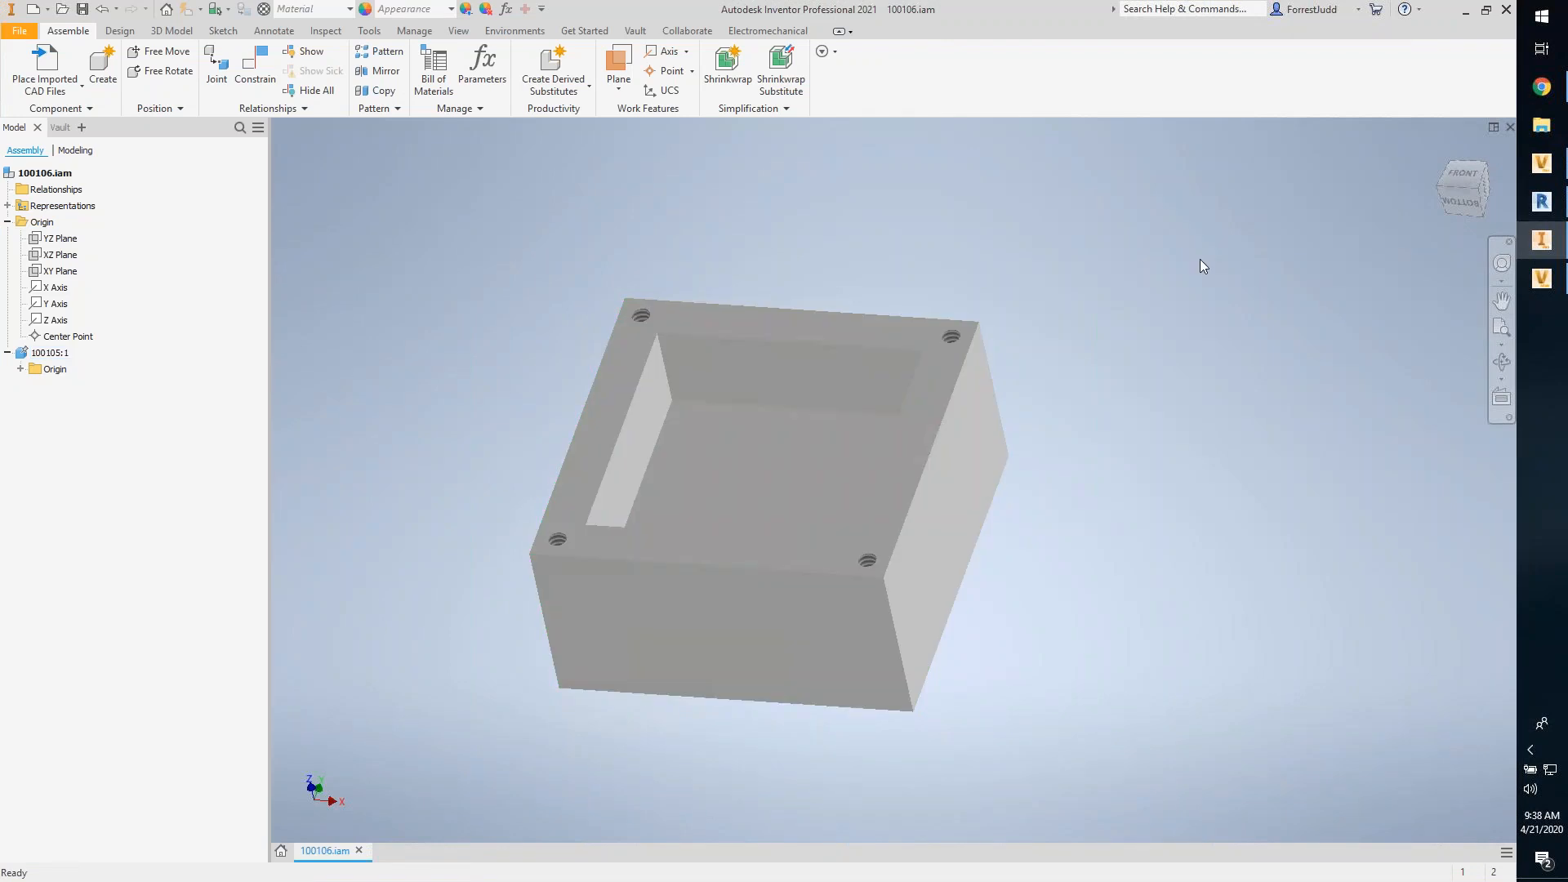
pyautogui.click(1542, 165)
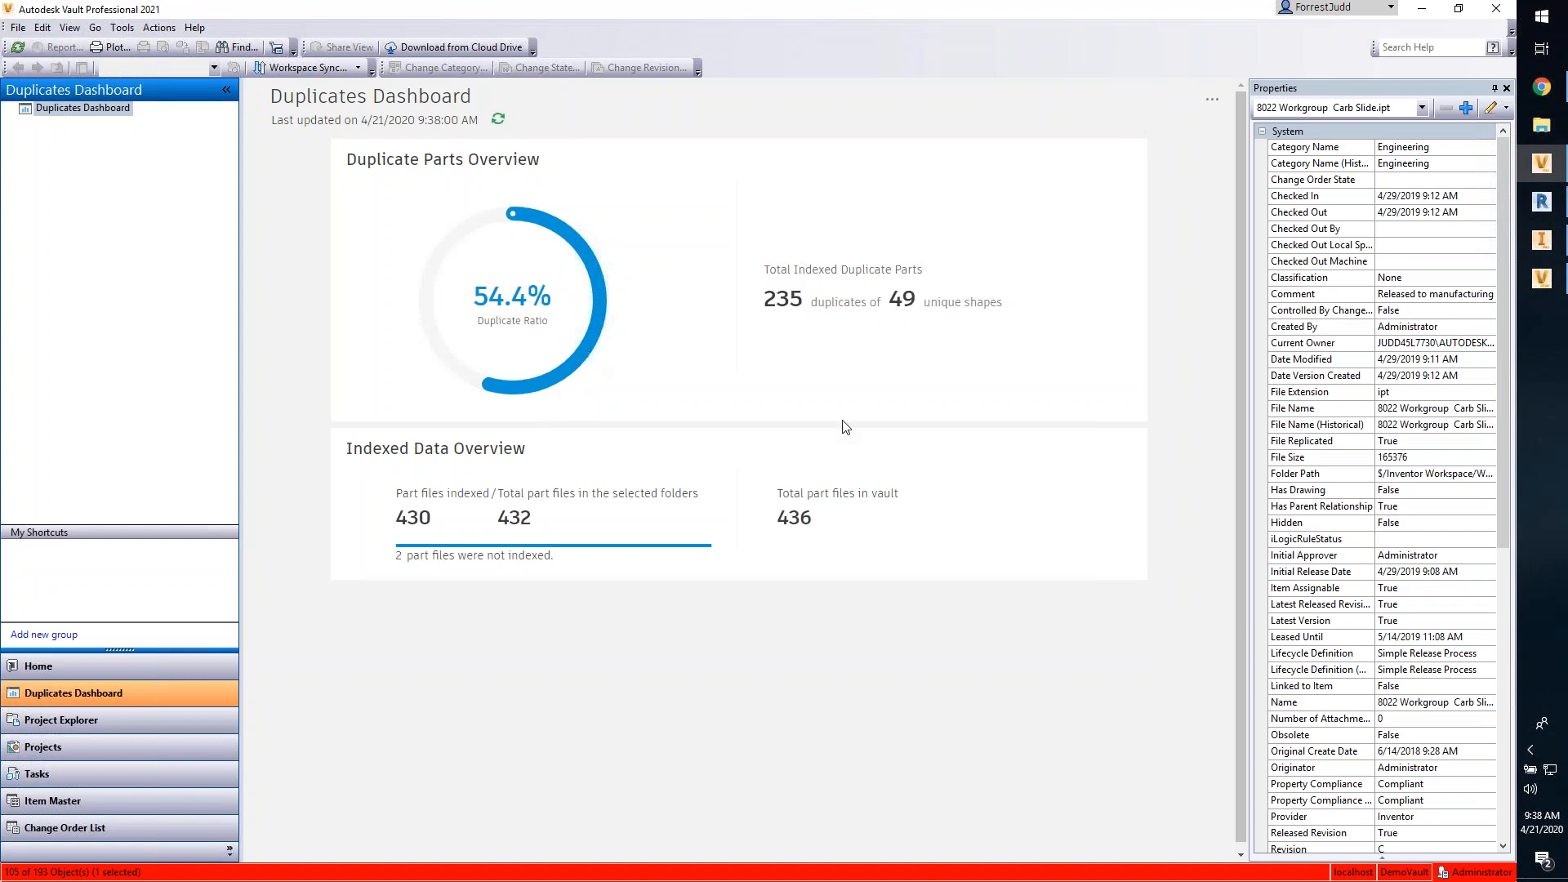
pyautogui.click(498, 119)
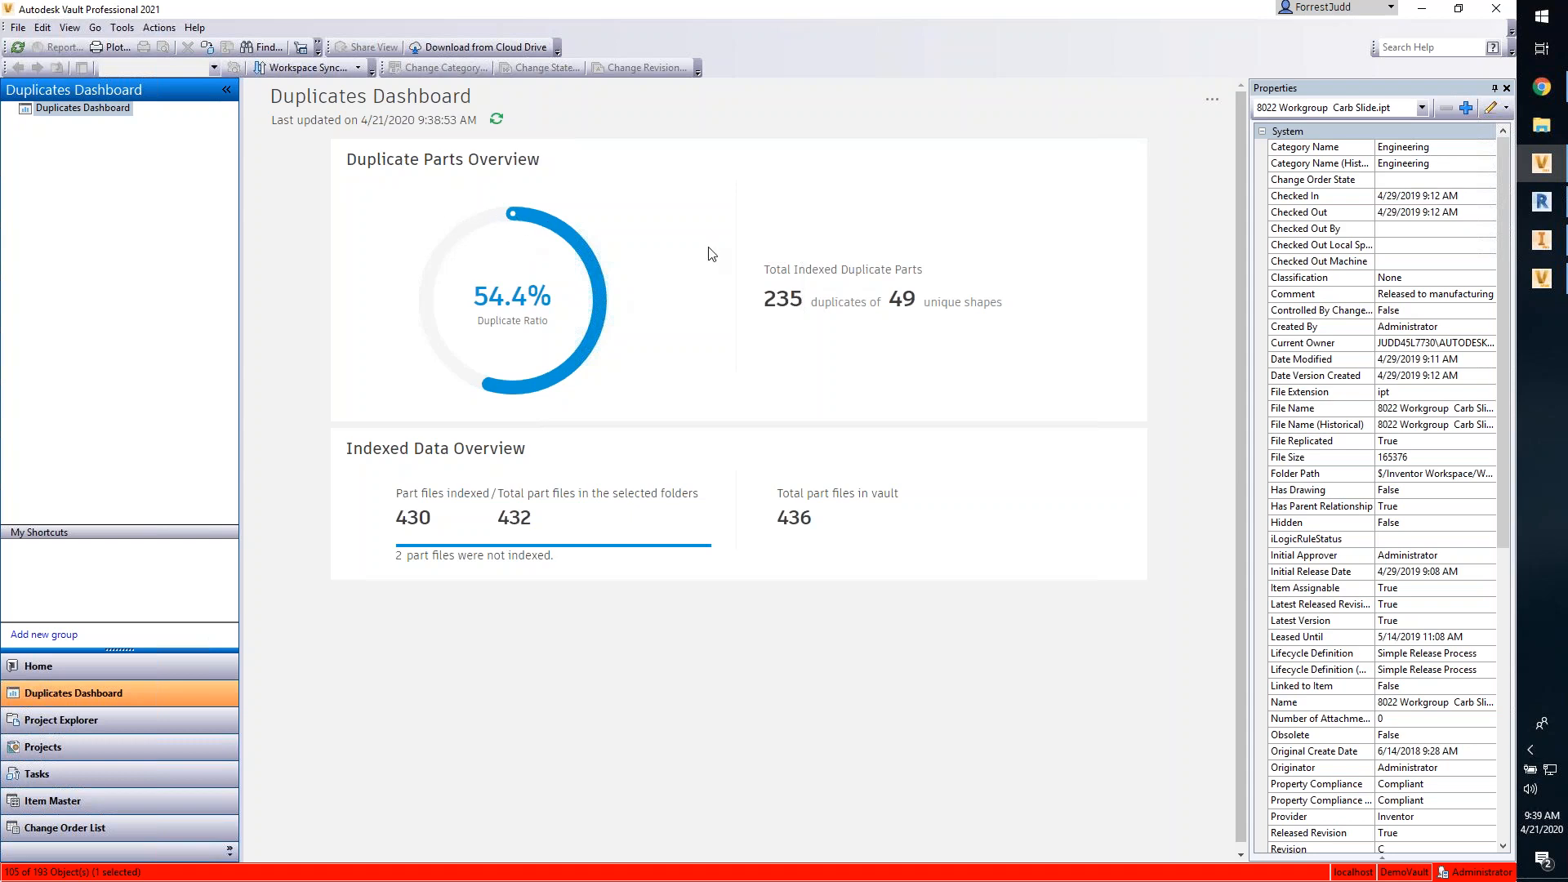
pyautogui.moveTo(836, 307)
# Step: Switch to Inventor and check the Vault status of 100106.iam and 100105.ipt
pyautogui.moveTo(1545, 239)
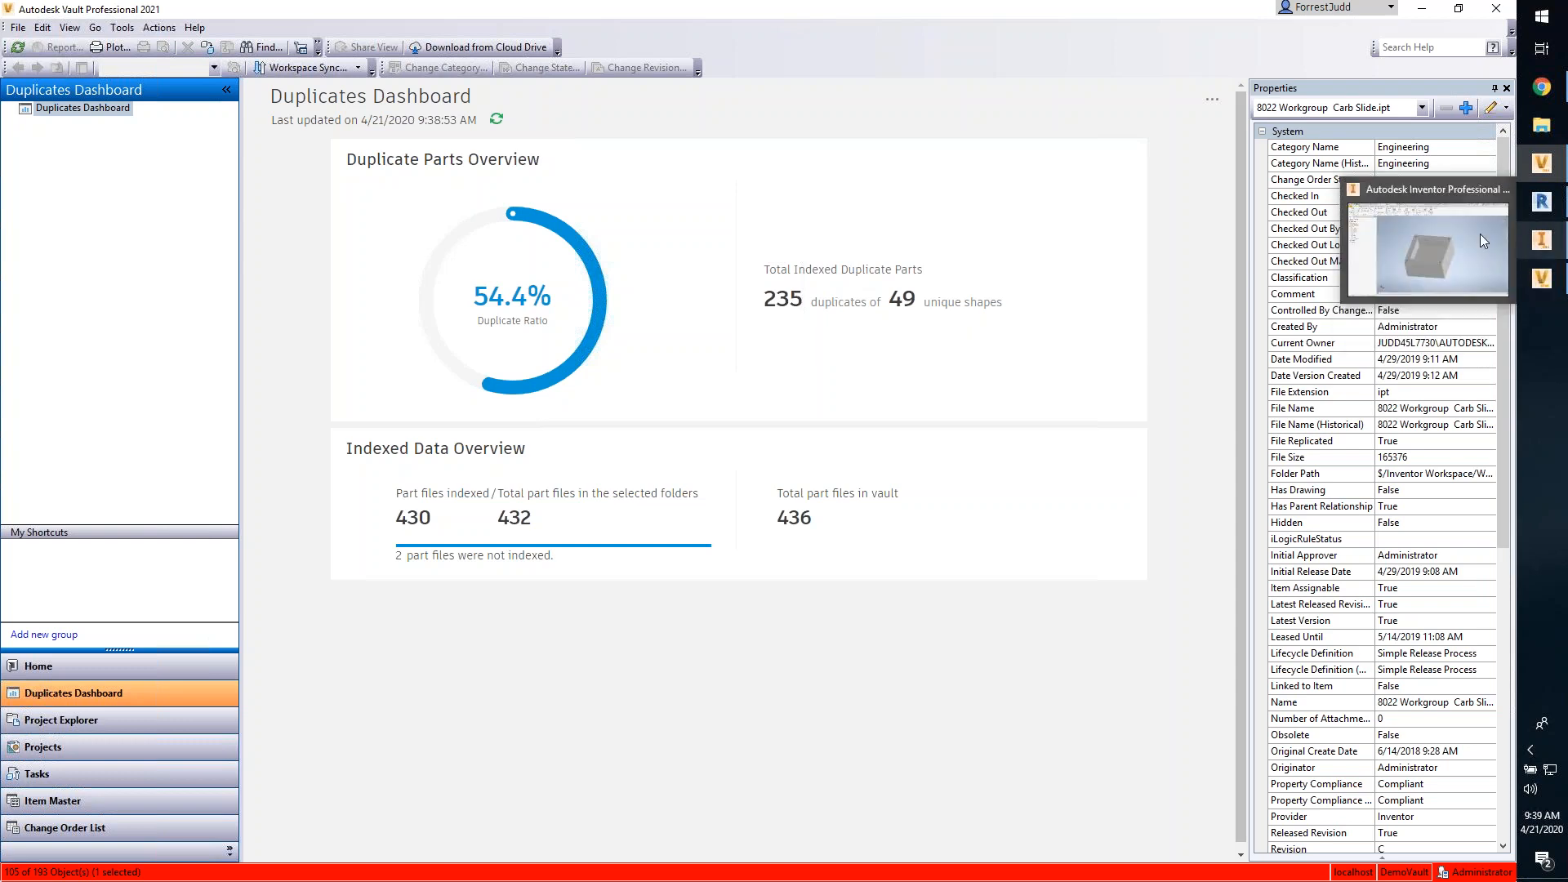
pyautogui.click(1429, 249)
pyautogui.click(69, 129)
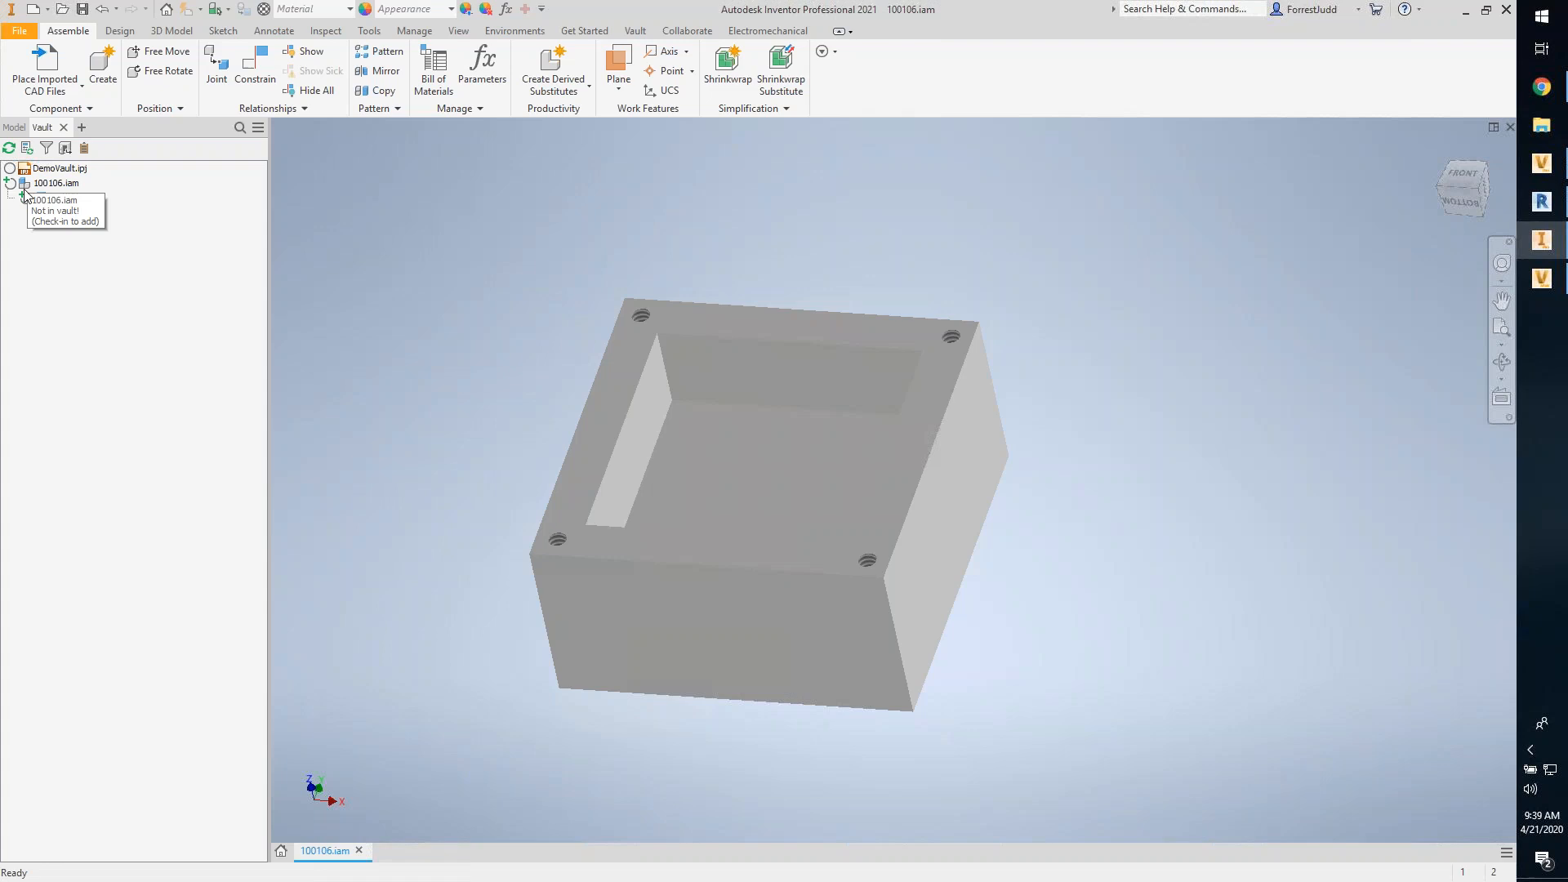
pyautogui.moveTo(67, 200)
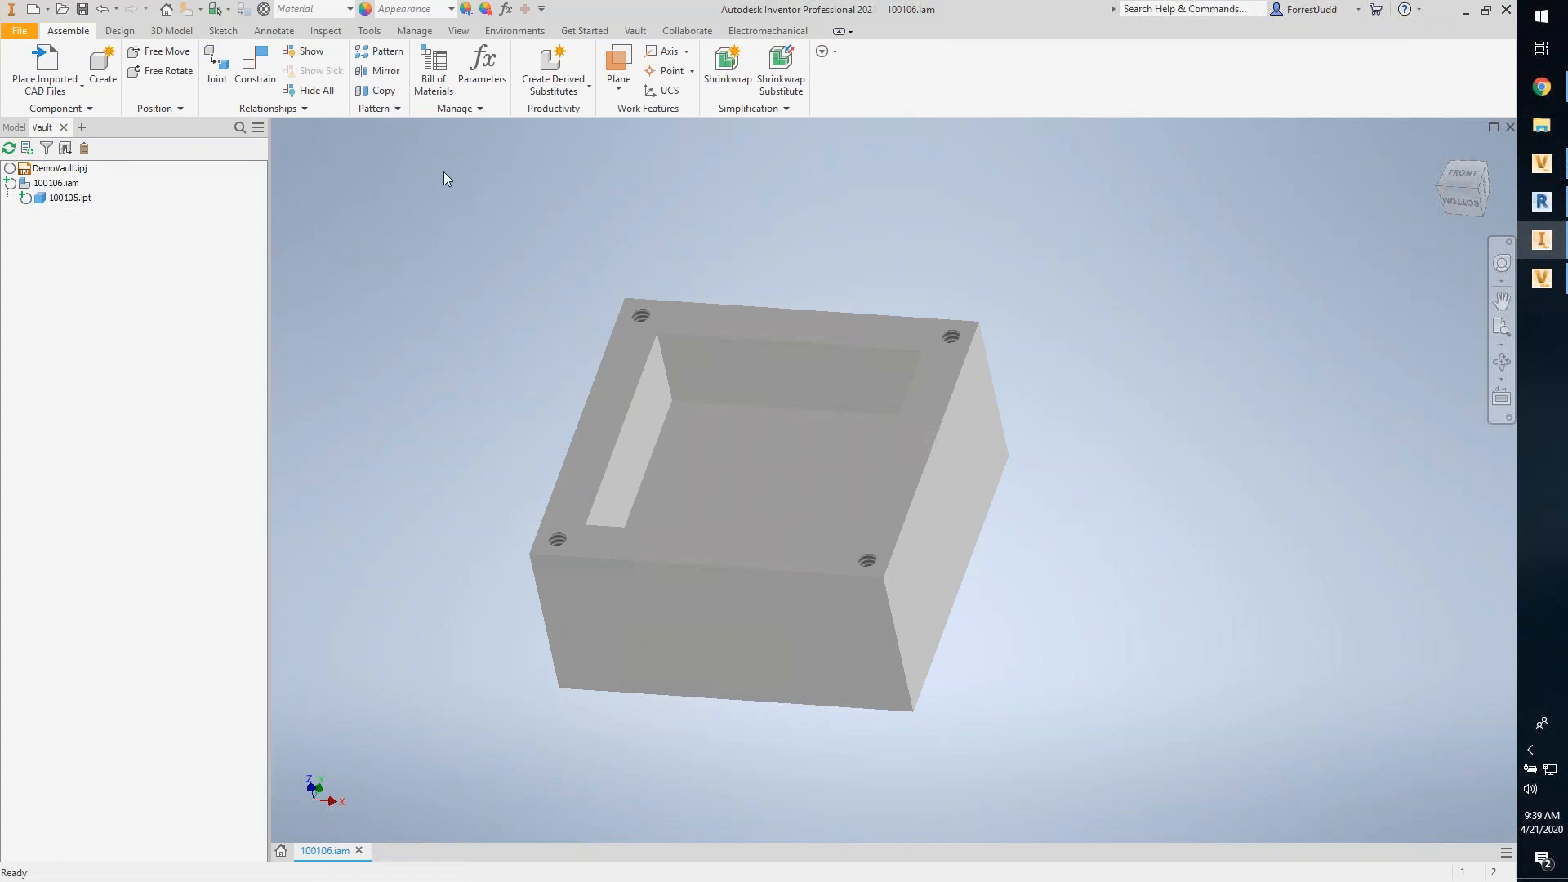
# Step: Run Find Duplicates on the whole 100106.iam assembly, with released parts checked and Content Center parts left out
pyautogui.click(635, 32)
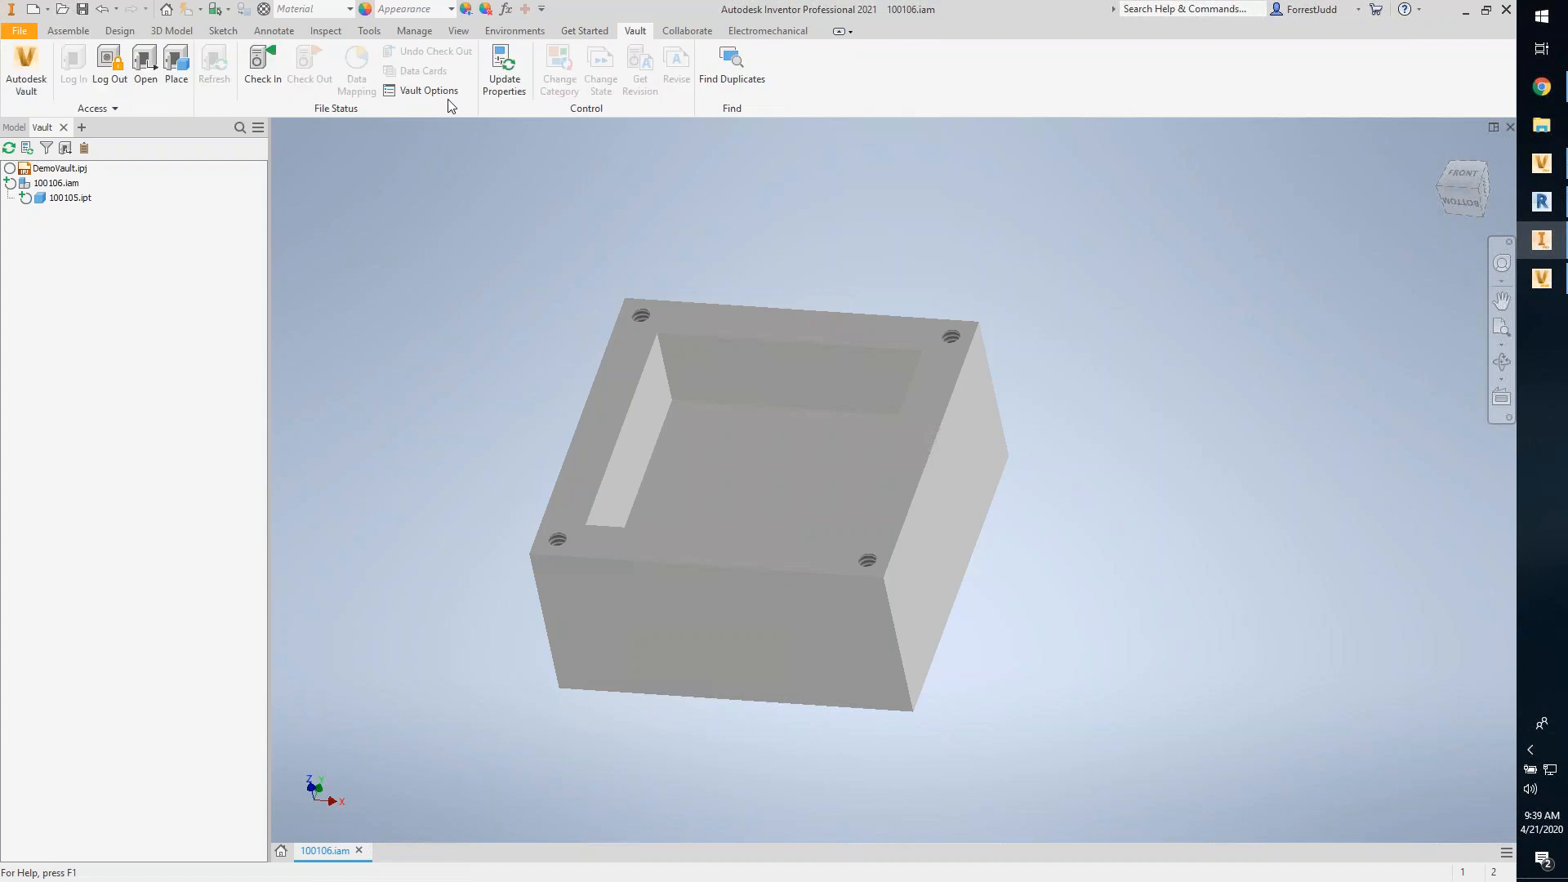
pyautogui.click(731, 73)
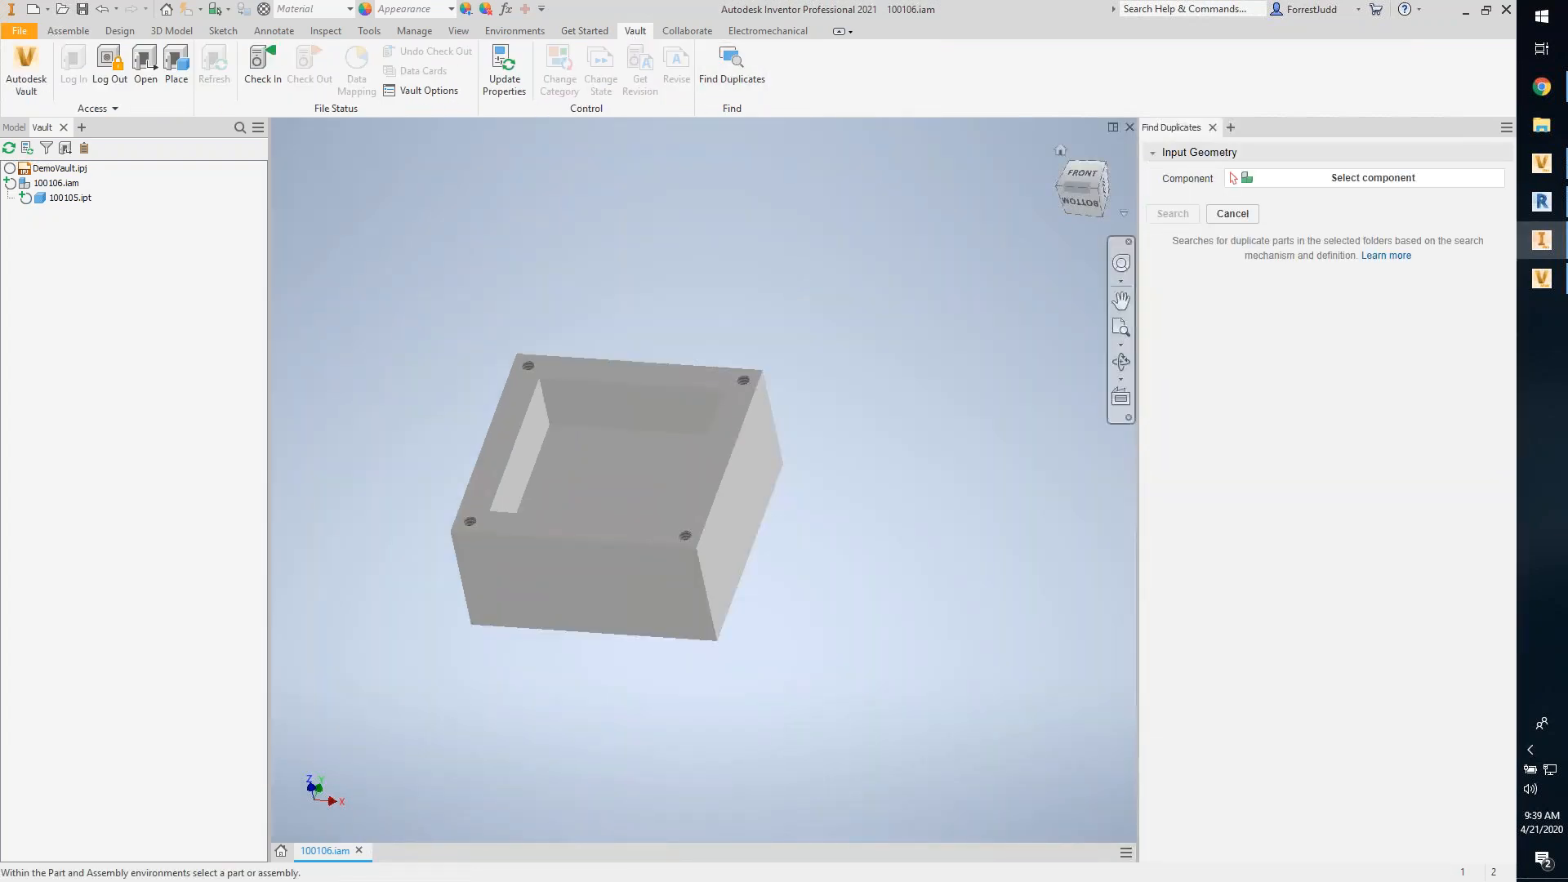
pyautogui.click(7, 128)
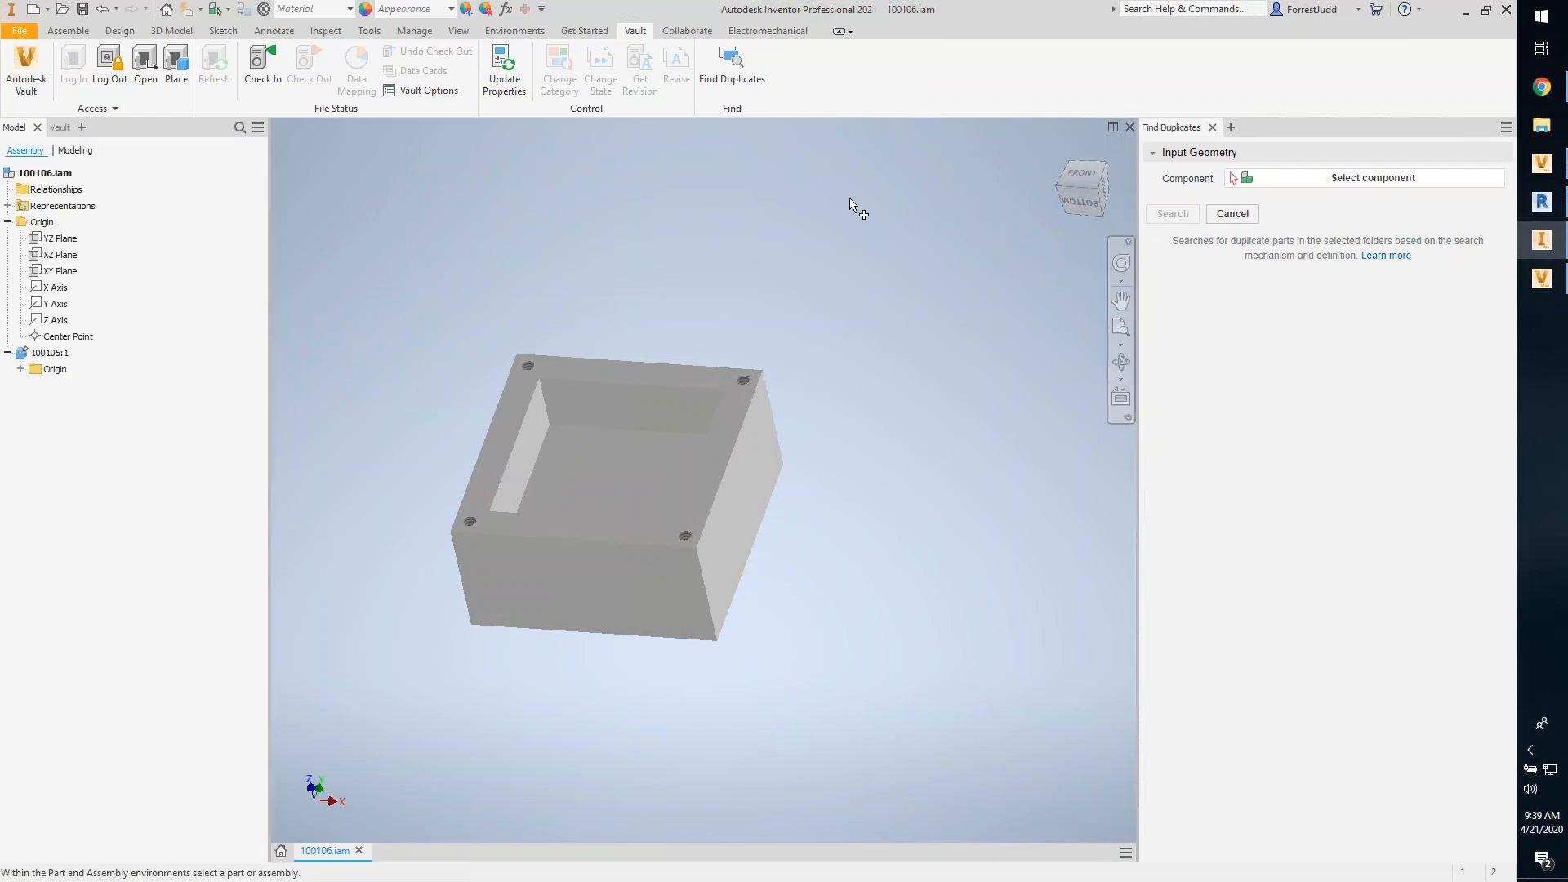
pyautogui.click(56, 174)
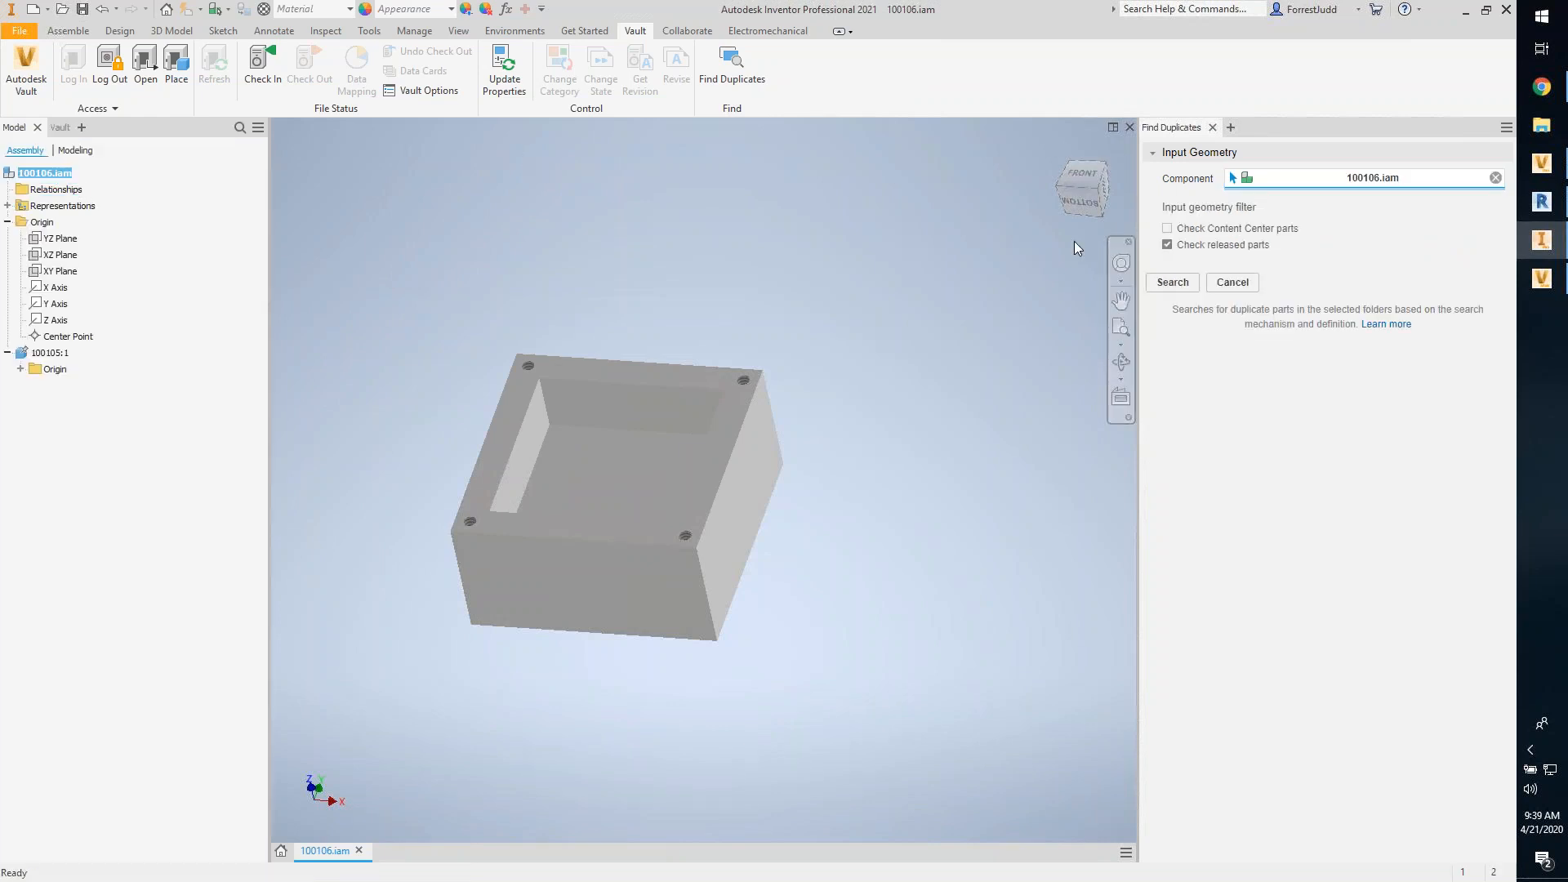
pyautogui.click(1173, 282)
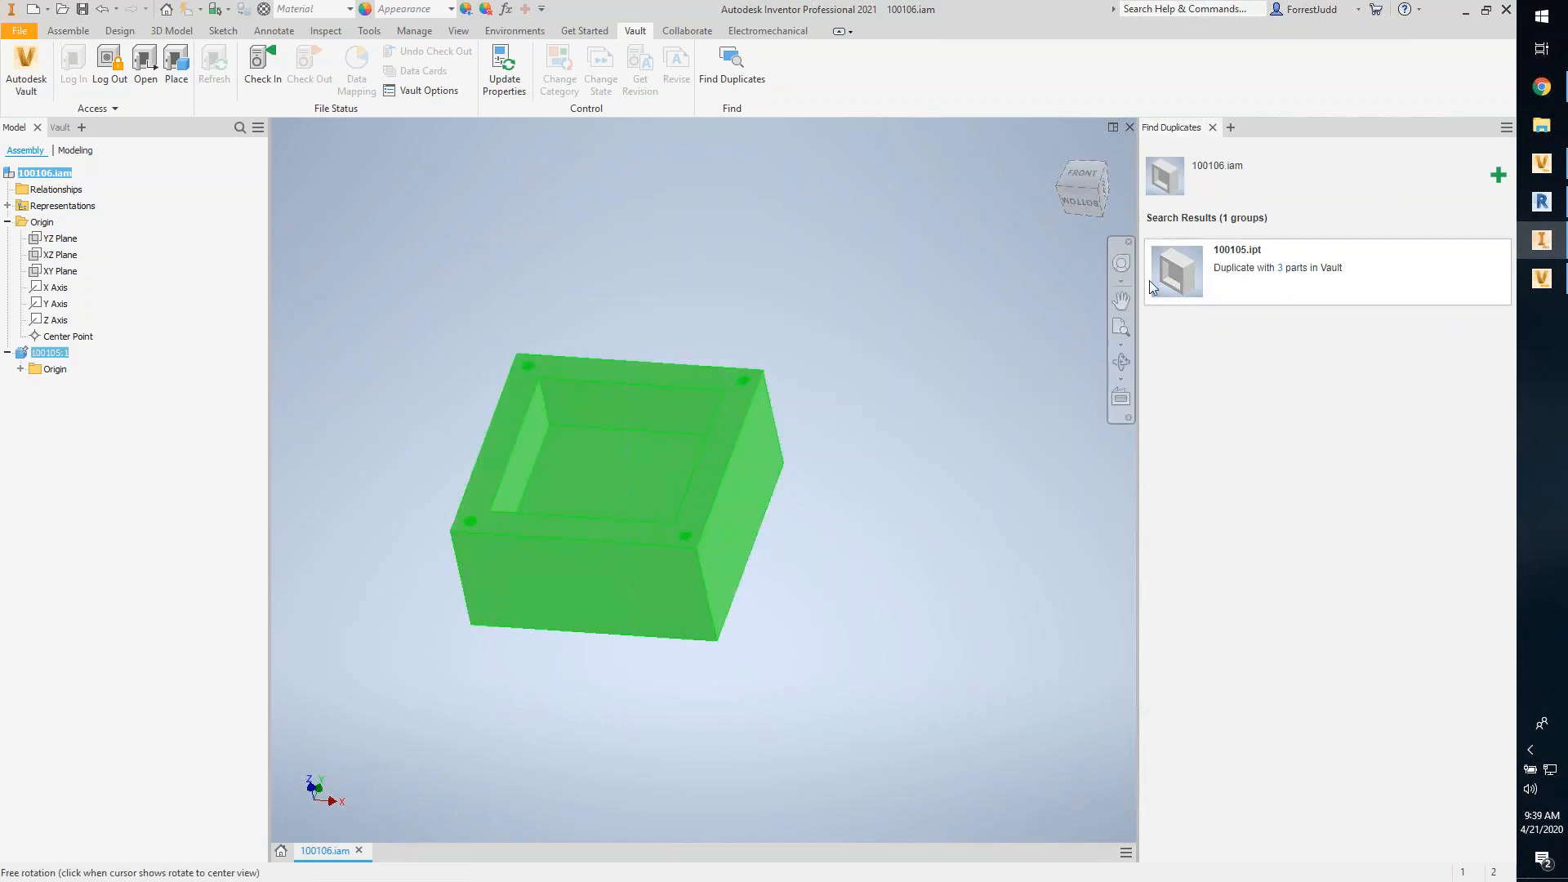
# Step: List the duplicates of 100105.ipt and view the history and where-used details of 2021_Duplicate2.ipt
pyautogui.click(1243, 270)
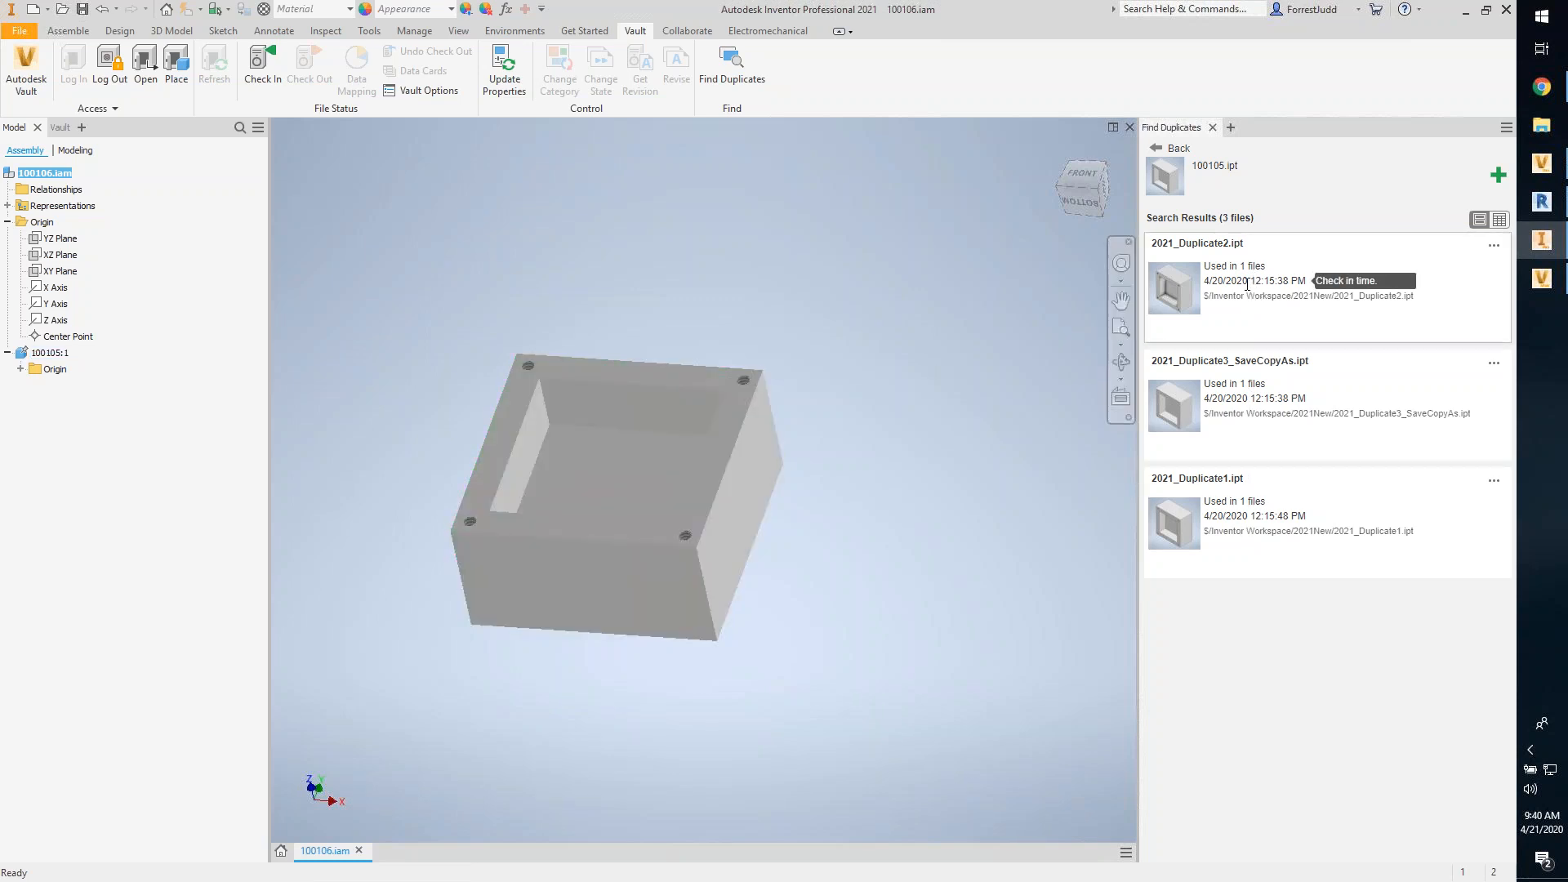
pyautogui.click(1494, 245)
pyautogui.click(1434, 310)
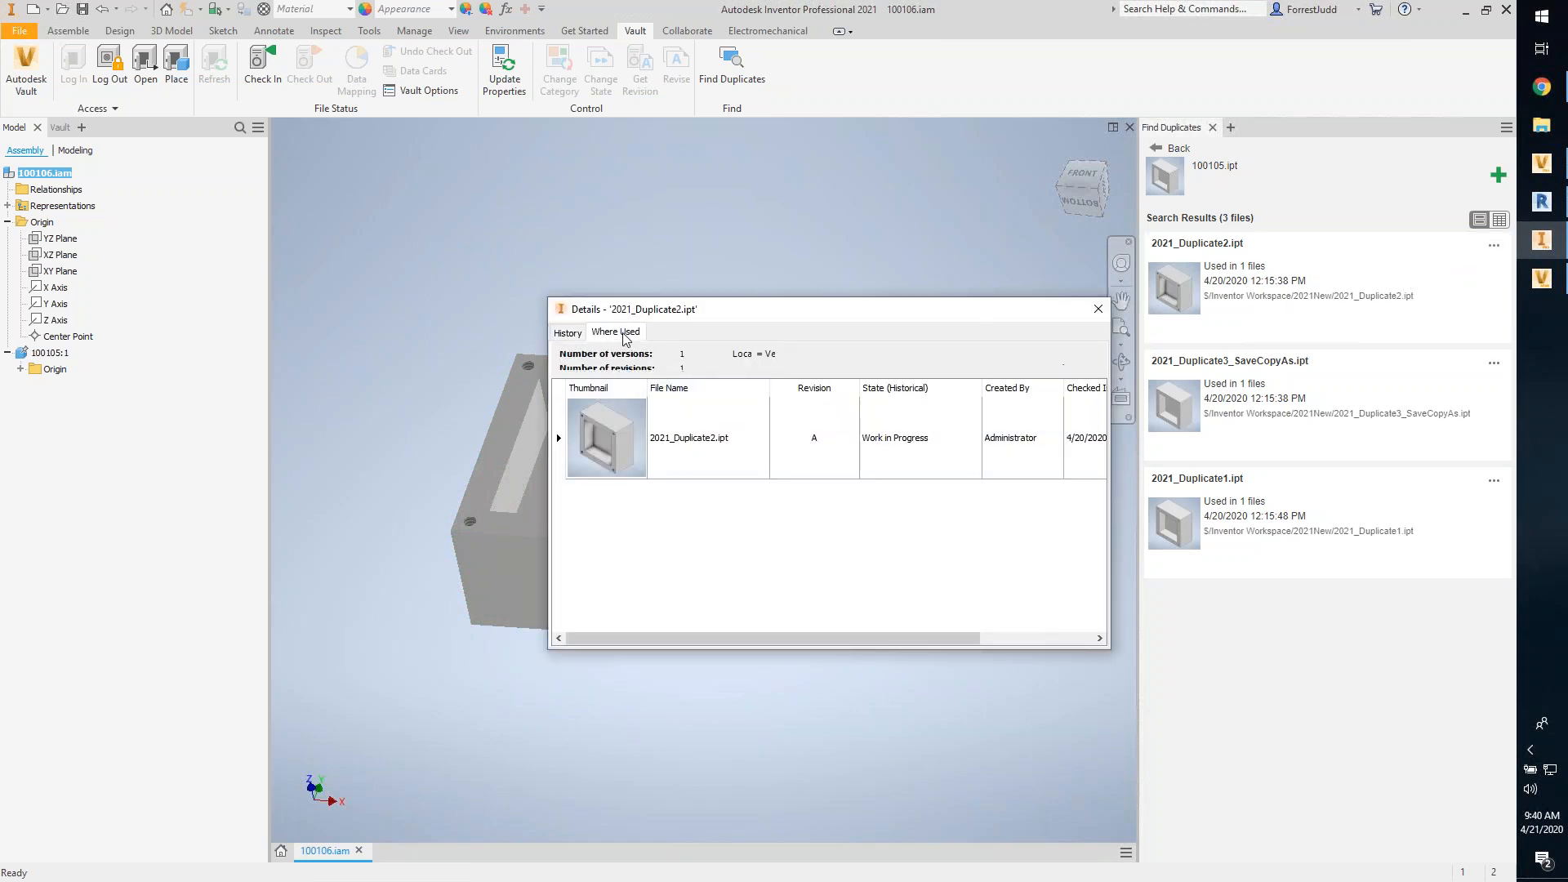
pyautogui.click(624, 334)
pyautogui.click(1098, 309)
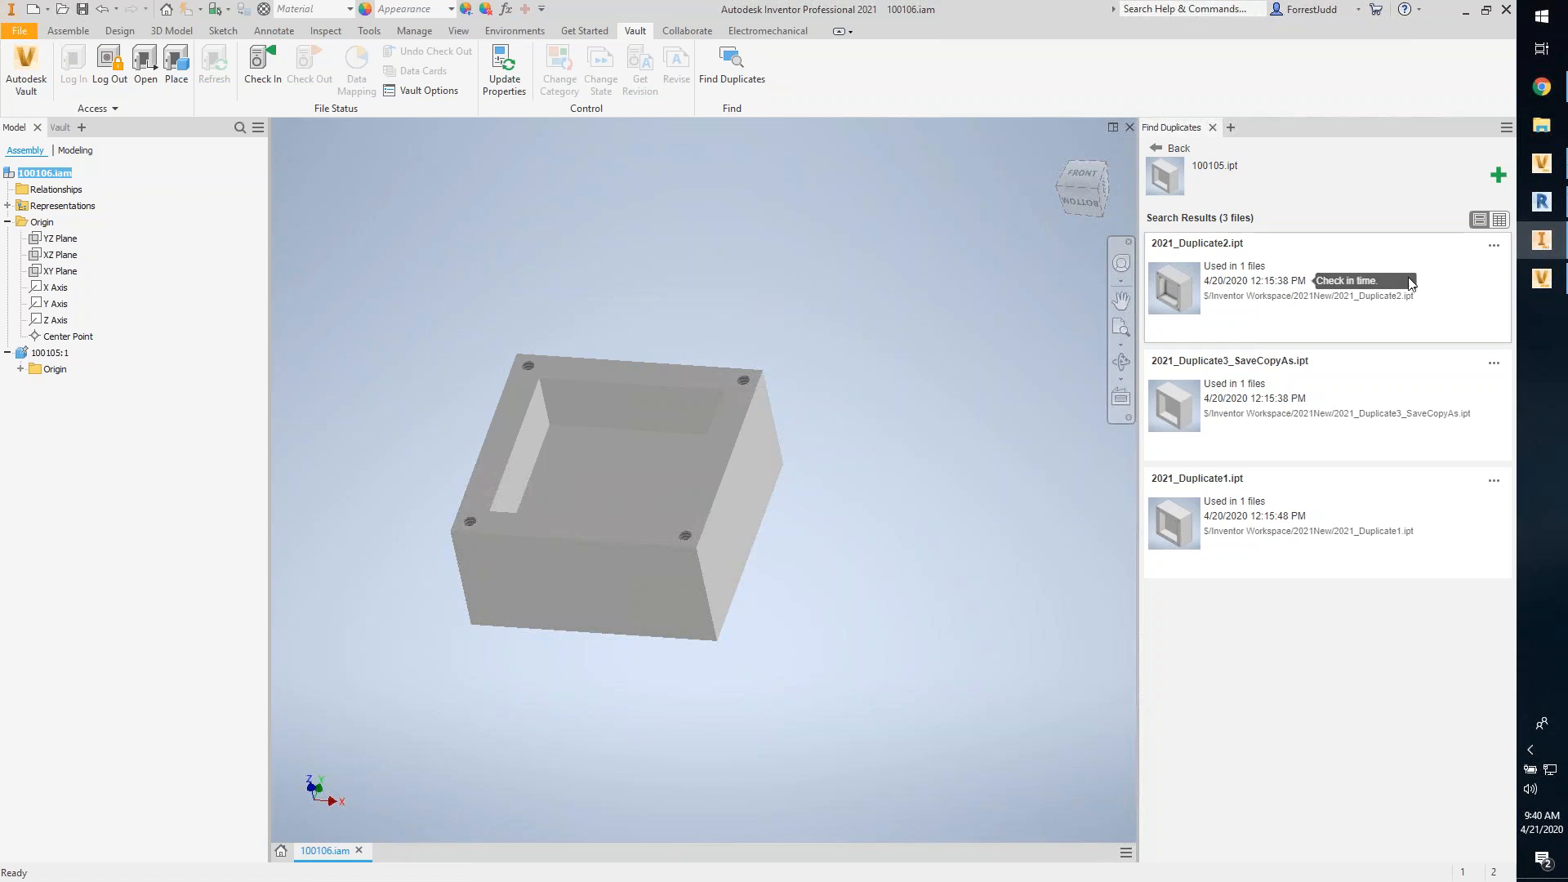
# Step: Open 2021_Duplicate3_SaveCopyAs.ipt from the 2021New folder, listing all Inventor file types
pyautogui.click(62, 12)
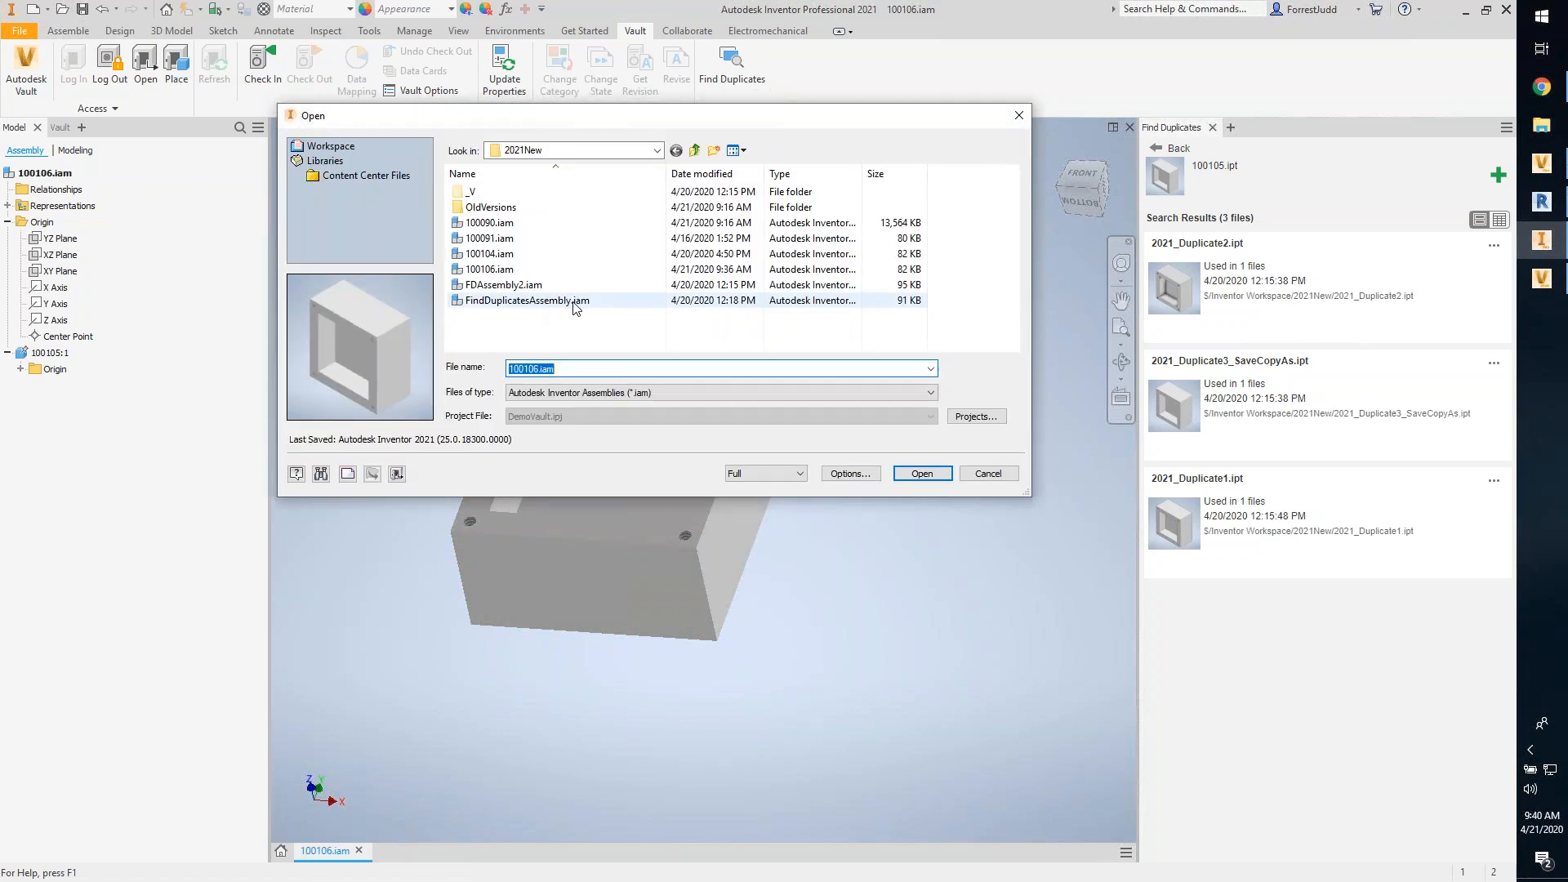
pyautogui.click(589, 392)
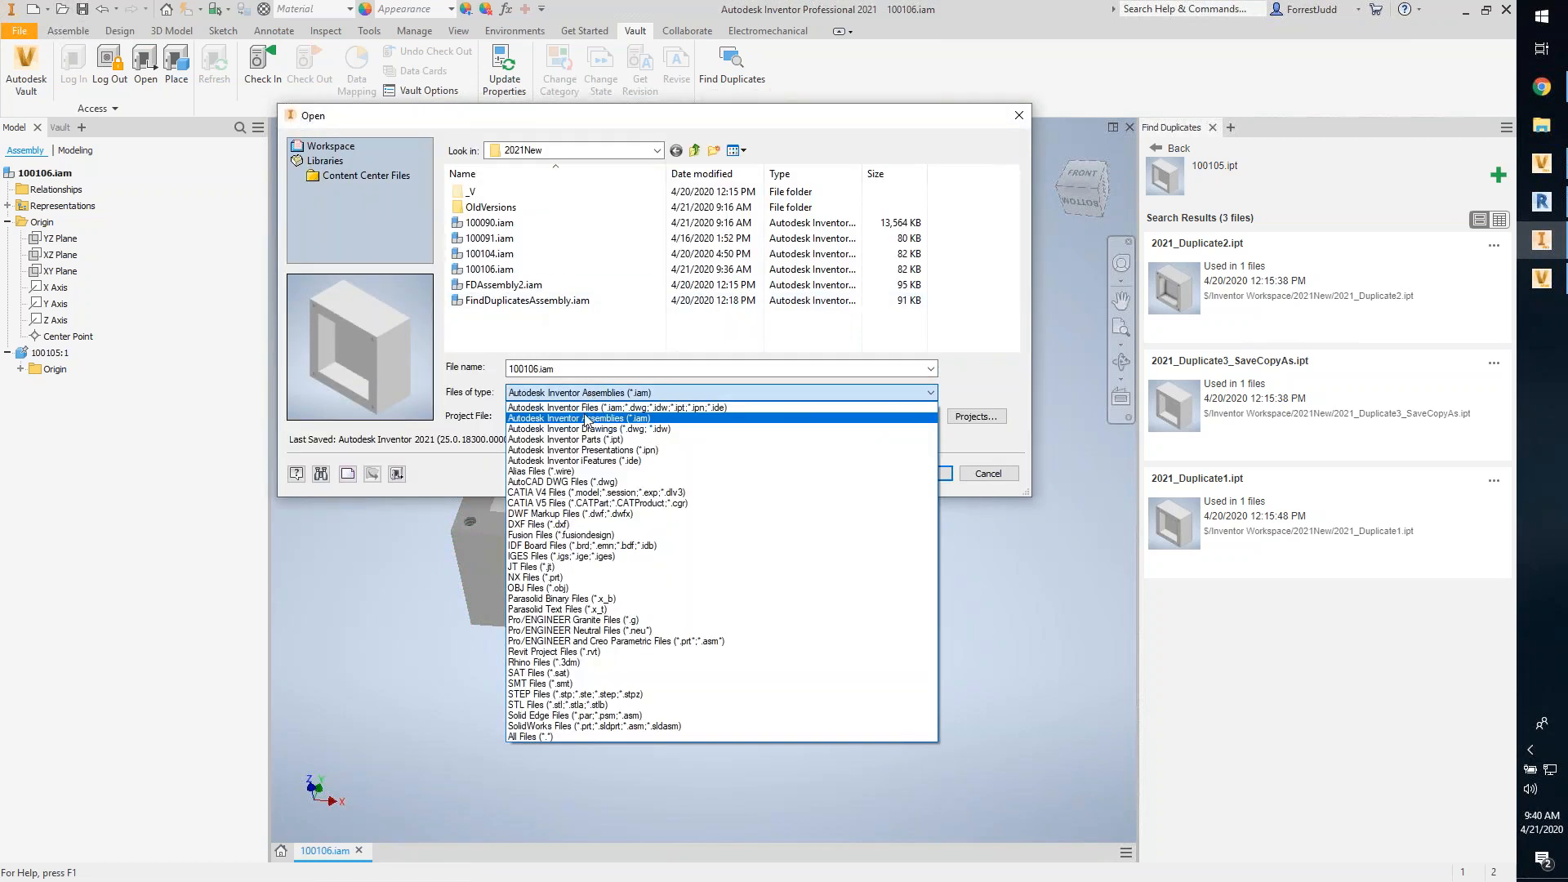
pyautogui.click(588, 406)
pyautogui.click(531, 253)
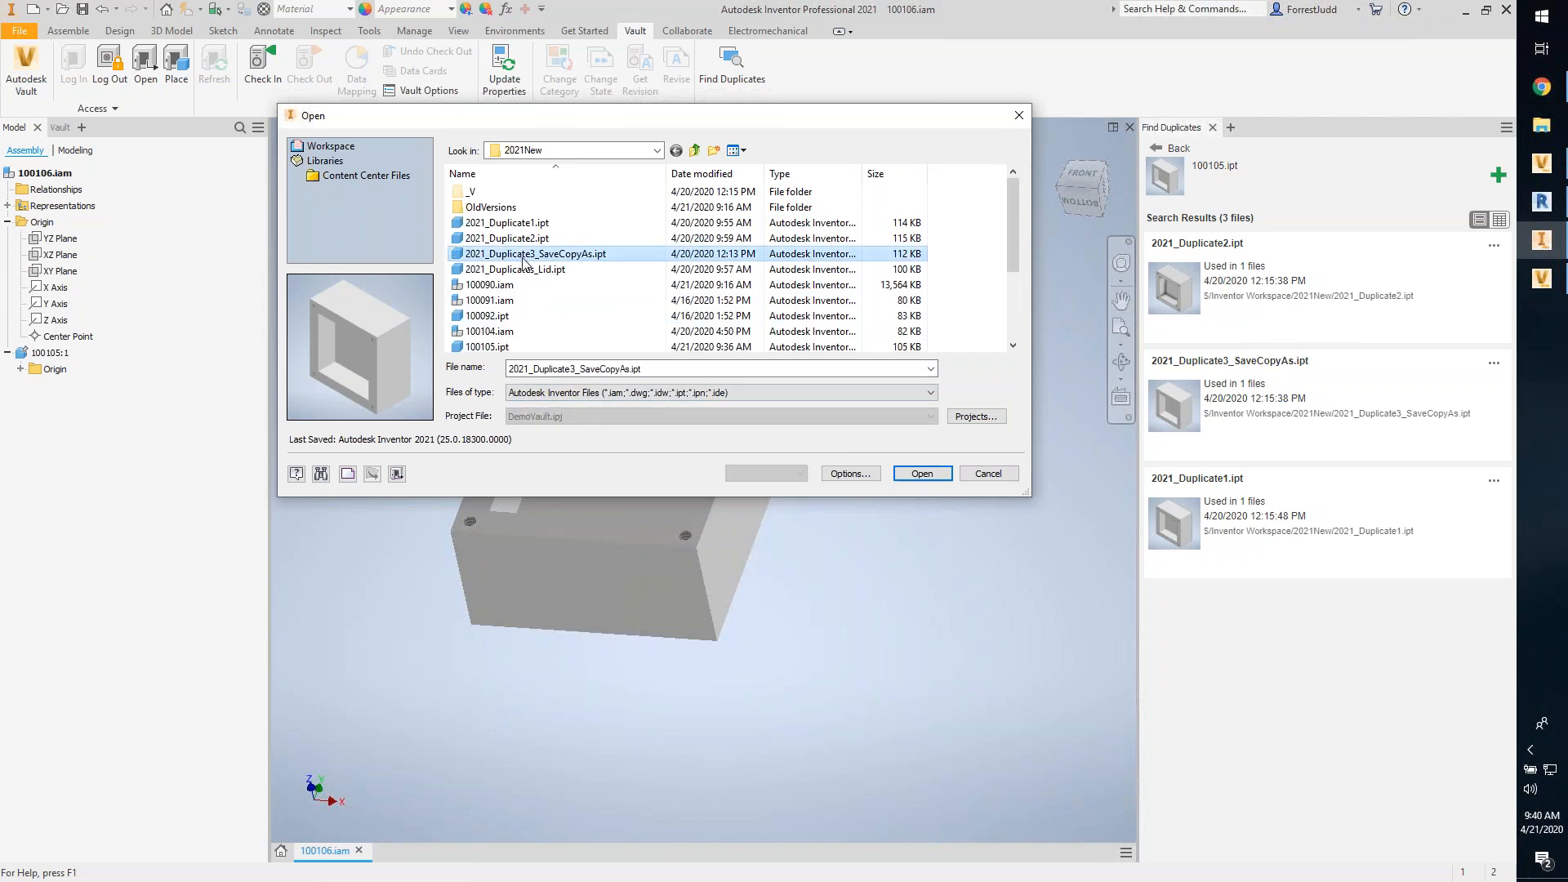
pyautogui.click(922, 474)
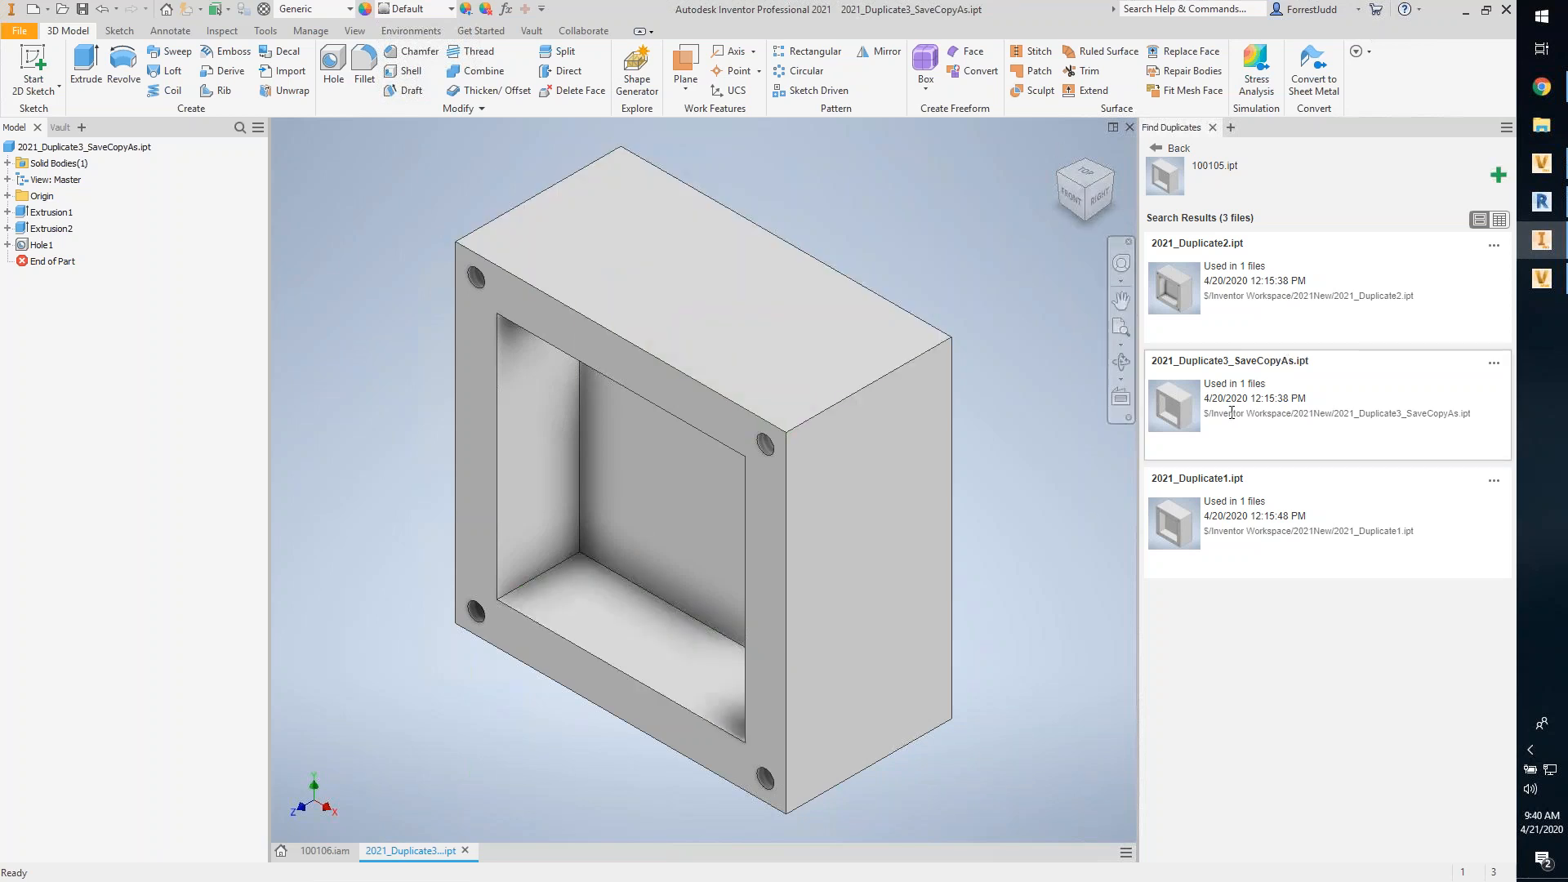
# Step: Run a new duplicate search on the 2021_Duplicate3_SaveCopyAs.ipt part
pyautogui.click(62, 9)
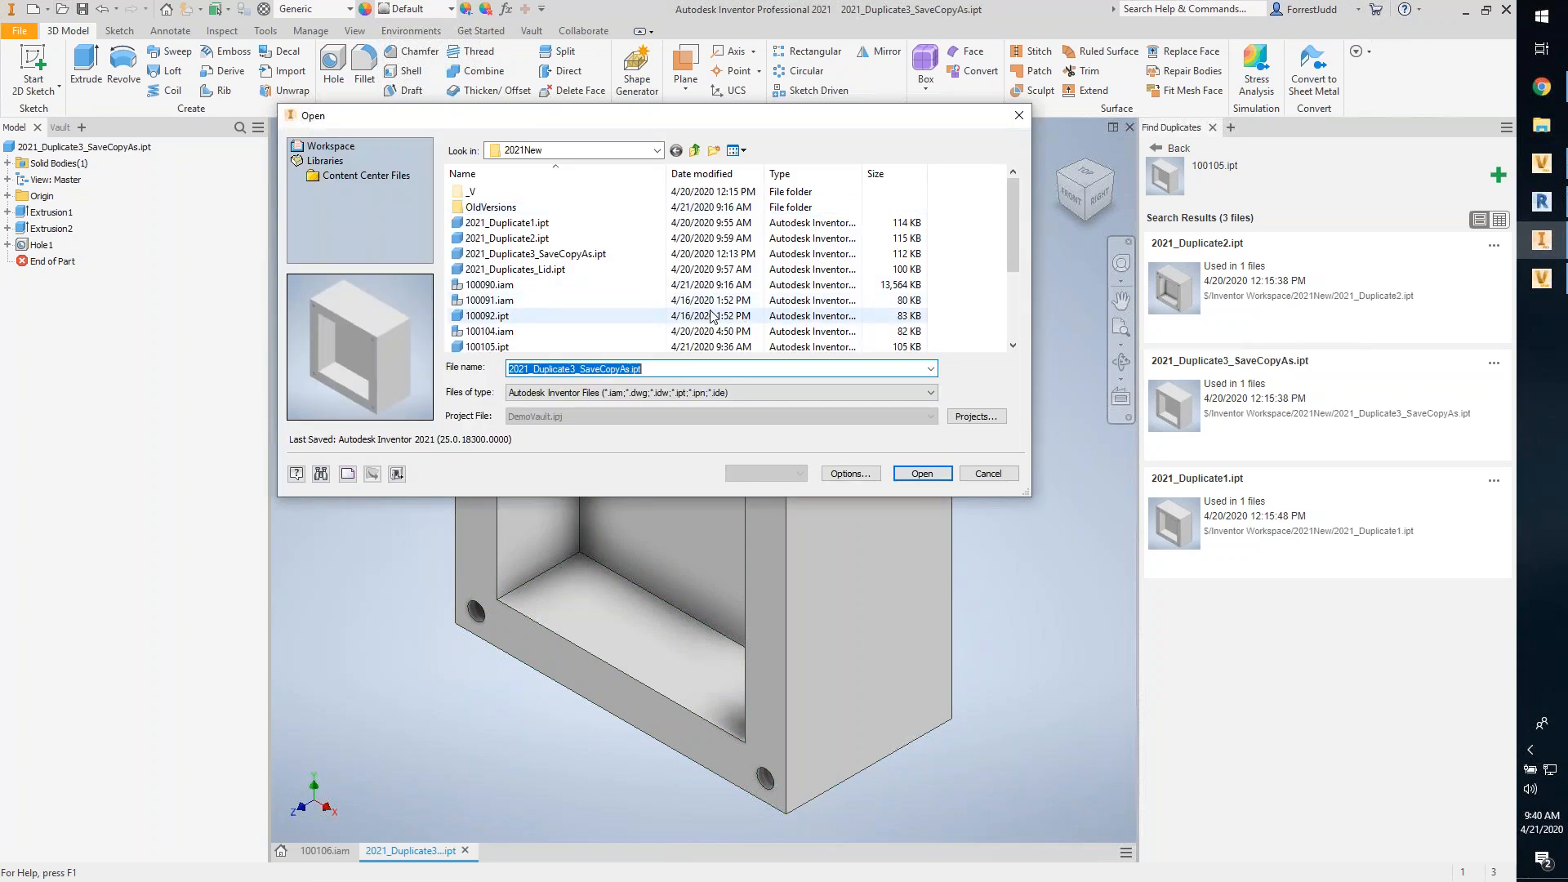
pyautogui.click(1019, 116)
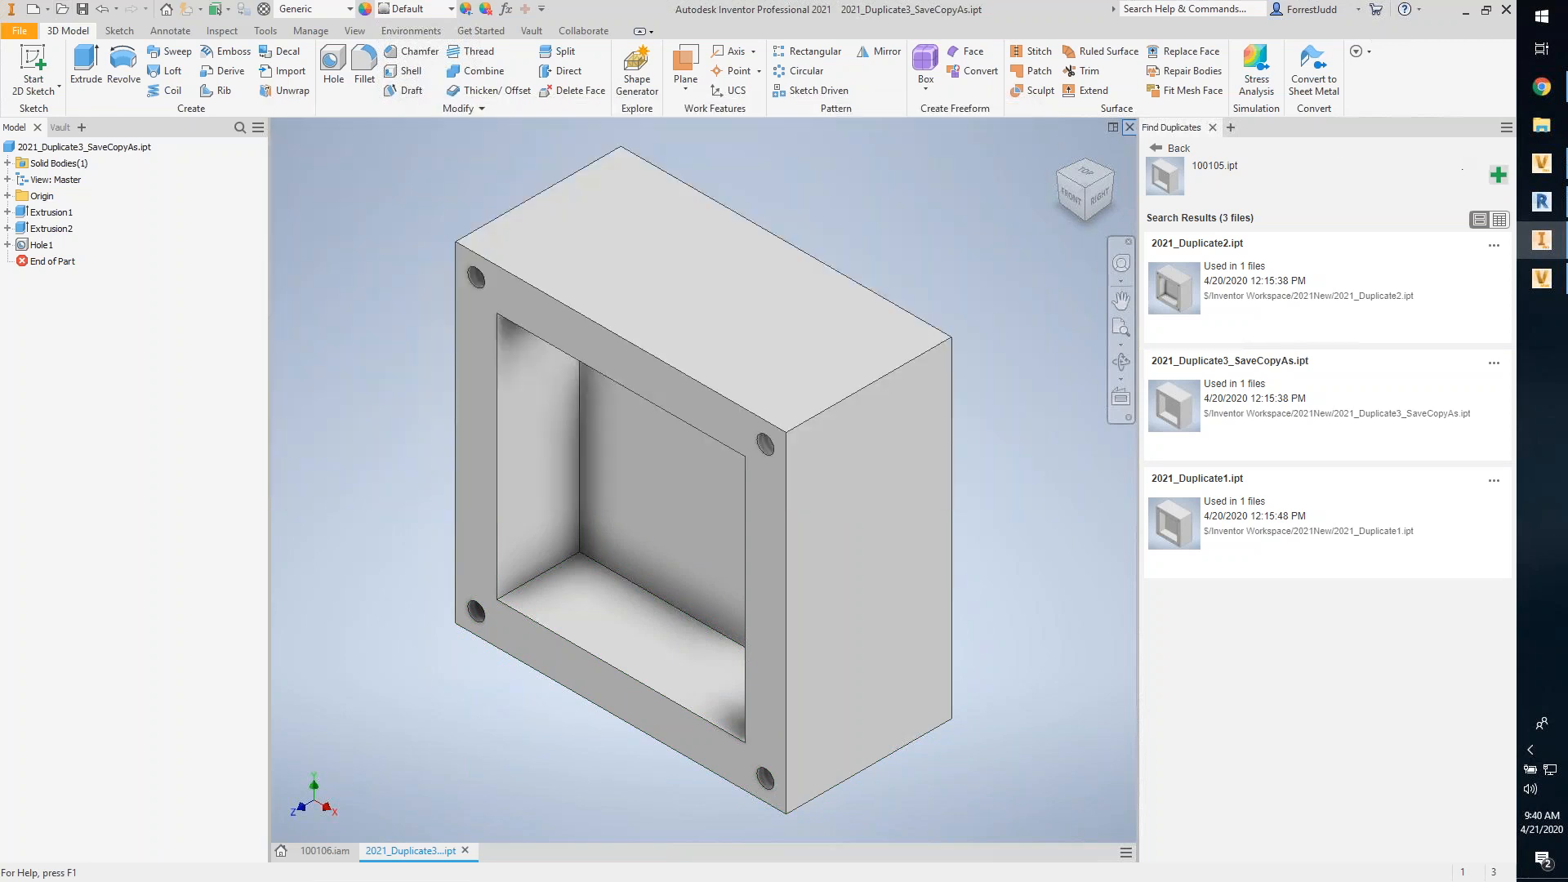
pyautogui.click(1499, 174)
pyautogui.click(98, 147)
pyautogui.click(1172, 213)
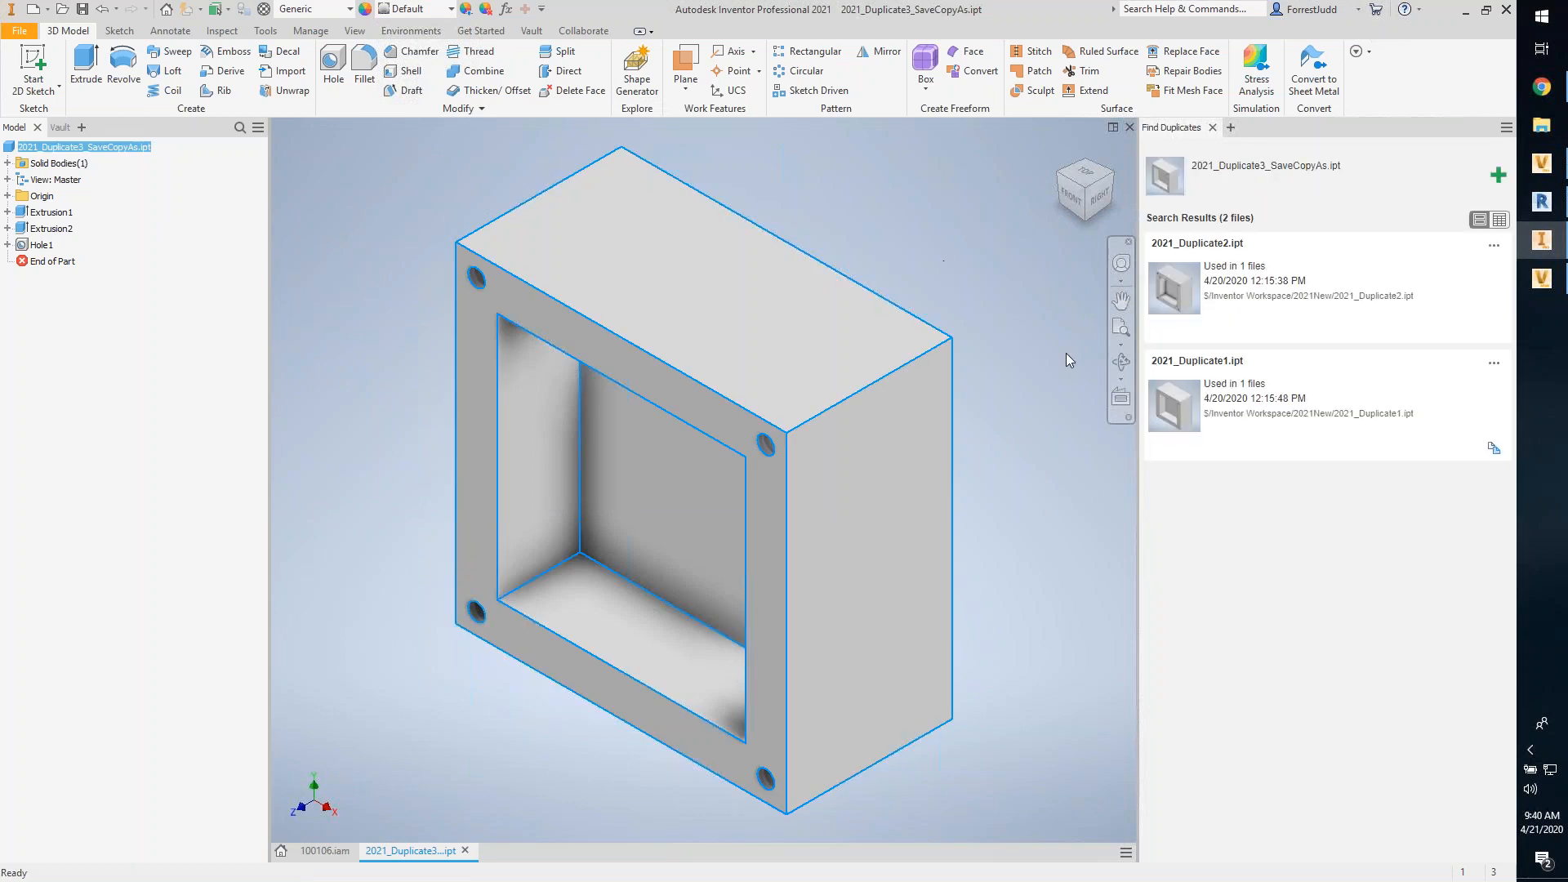
# Step: Examine the shared-source indicator on the 2021_Duplicate1.ipt search result and clear the part selection
pyautogui.moveTo(1497, 455)
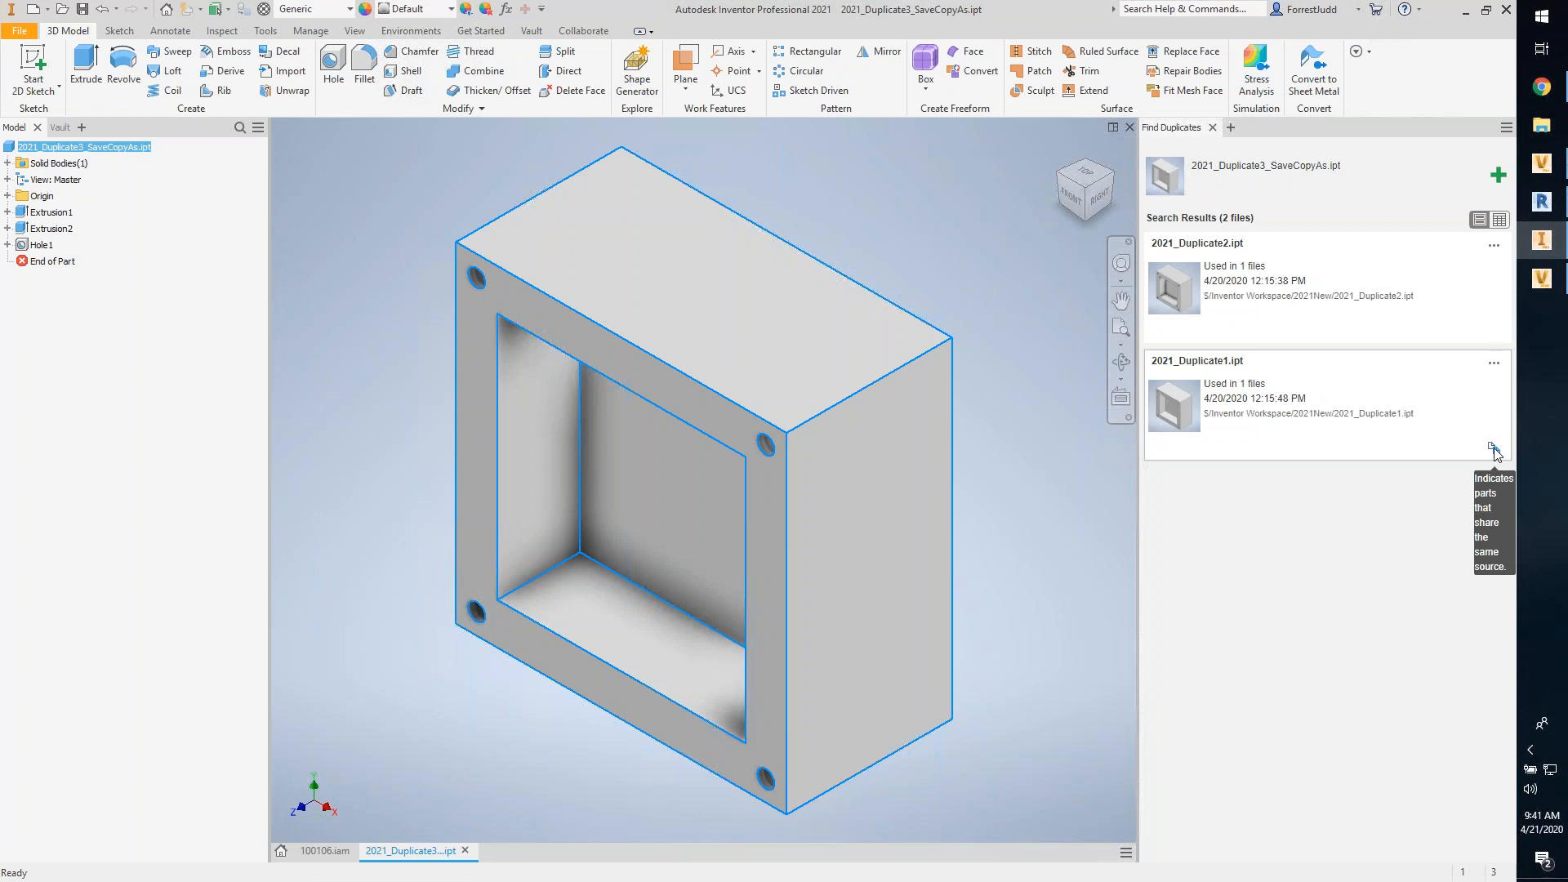
pyautogui.click(774, 256)
pyautogui.click(864, 222)
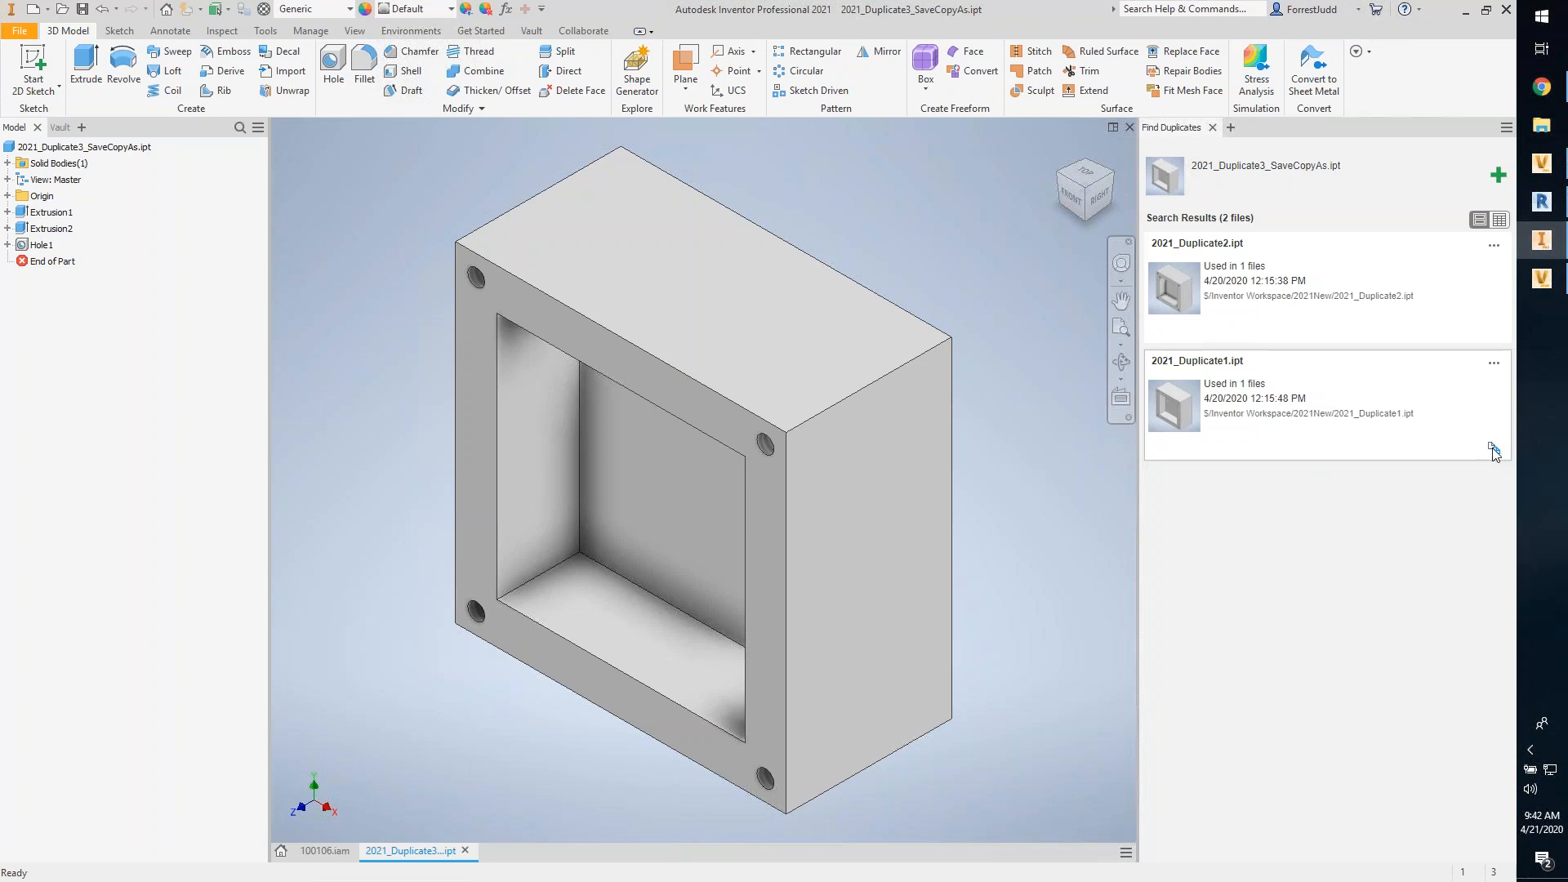
pyautogui.moveTo(1494, 452)
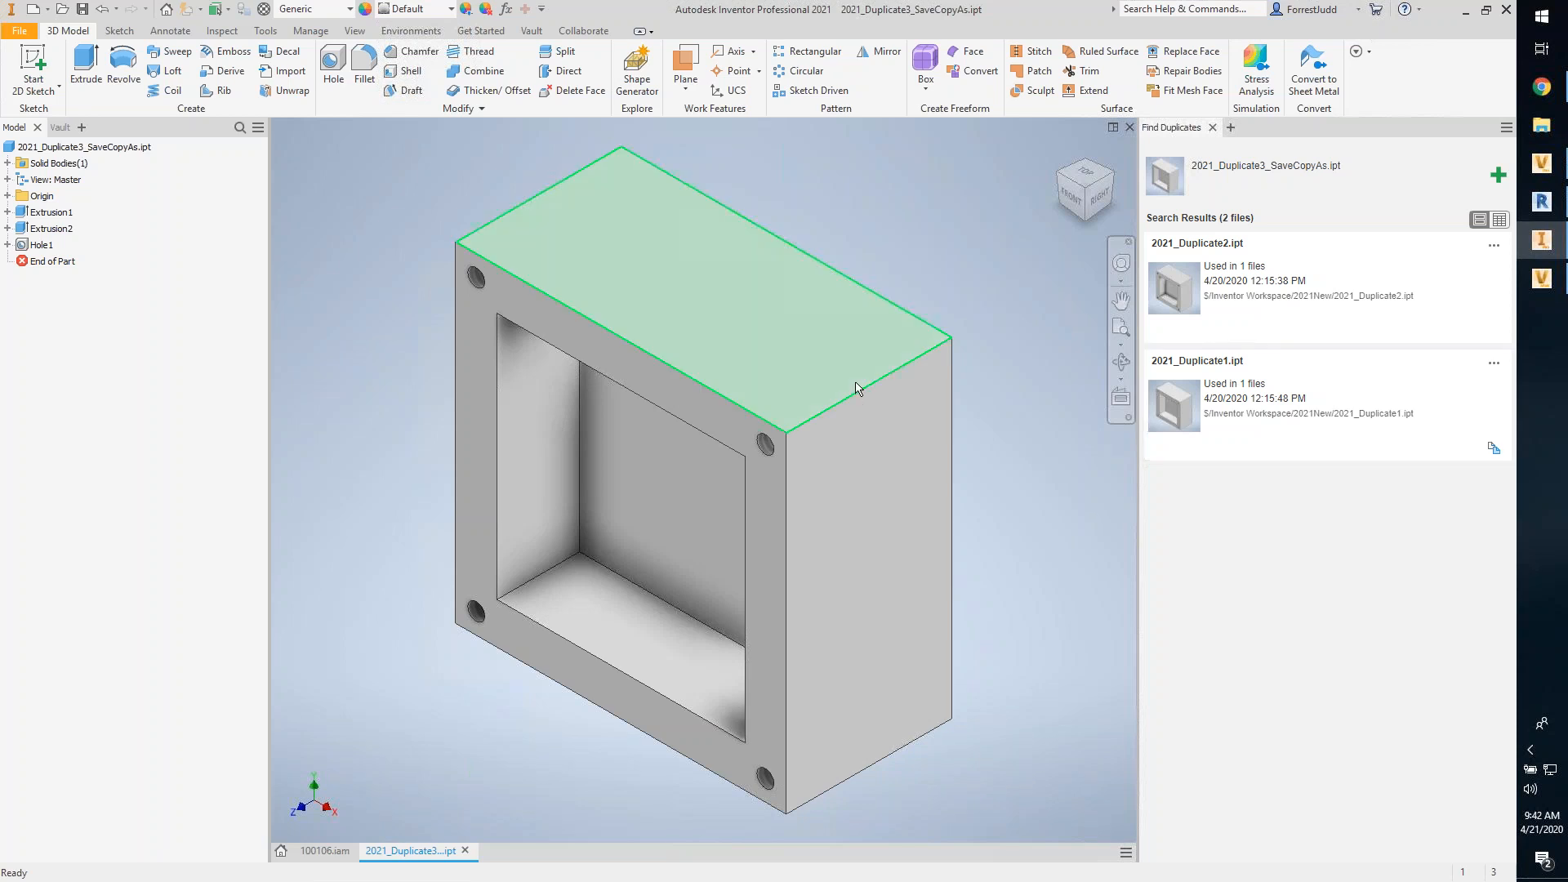
pyautogui.moveTo(855, 388)
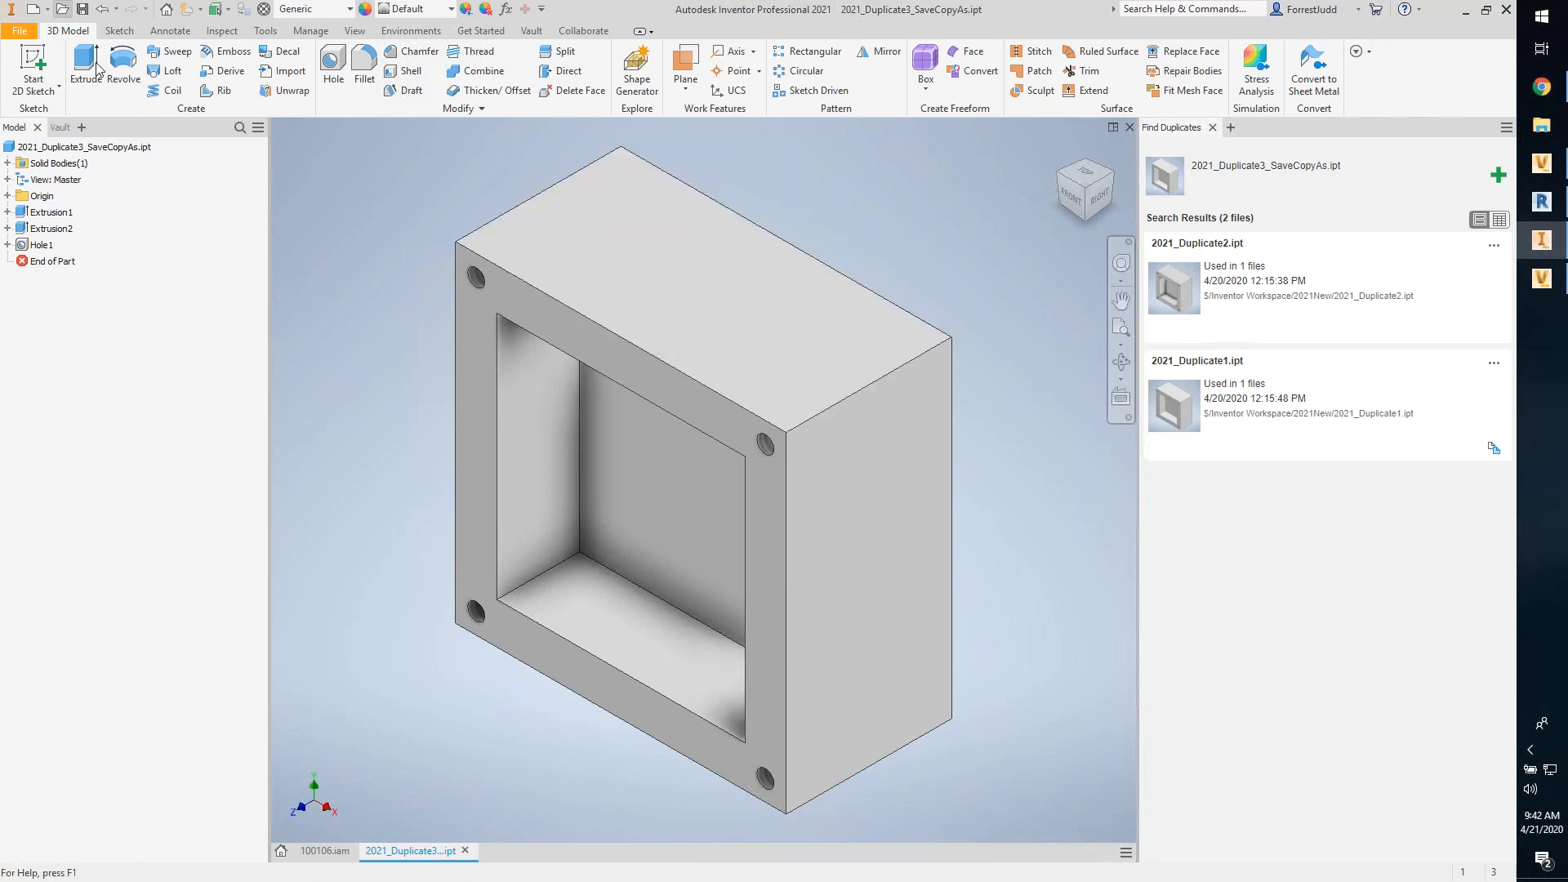
# Step: Open FindDuplicatesAssembly.iam from the 2021New folder, listing only Inventor assemblies
pyautogui.click(62, 9)
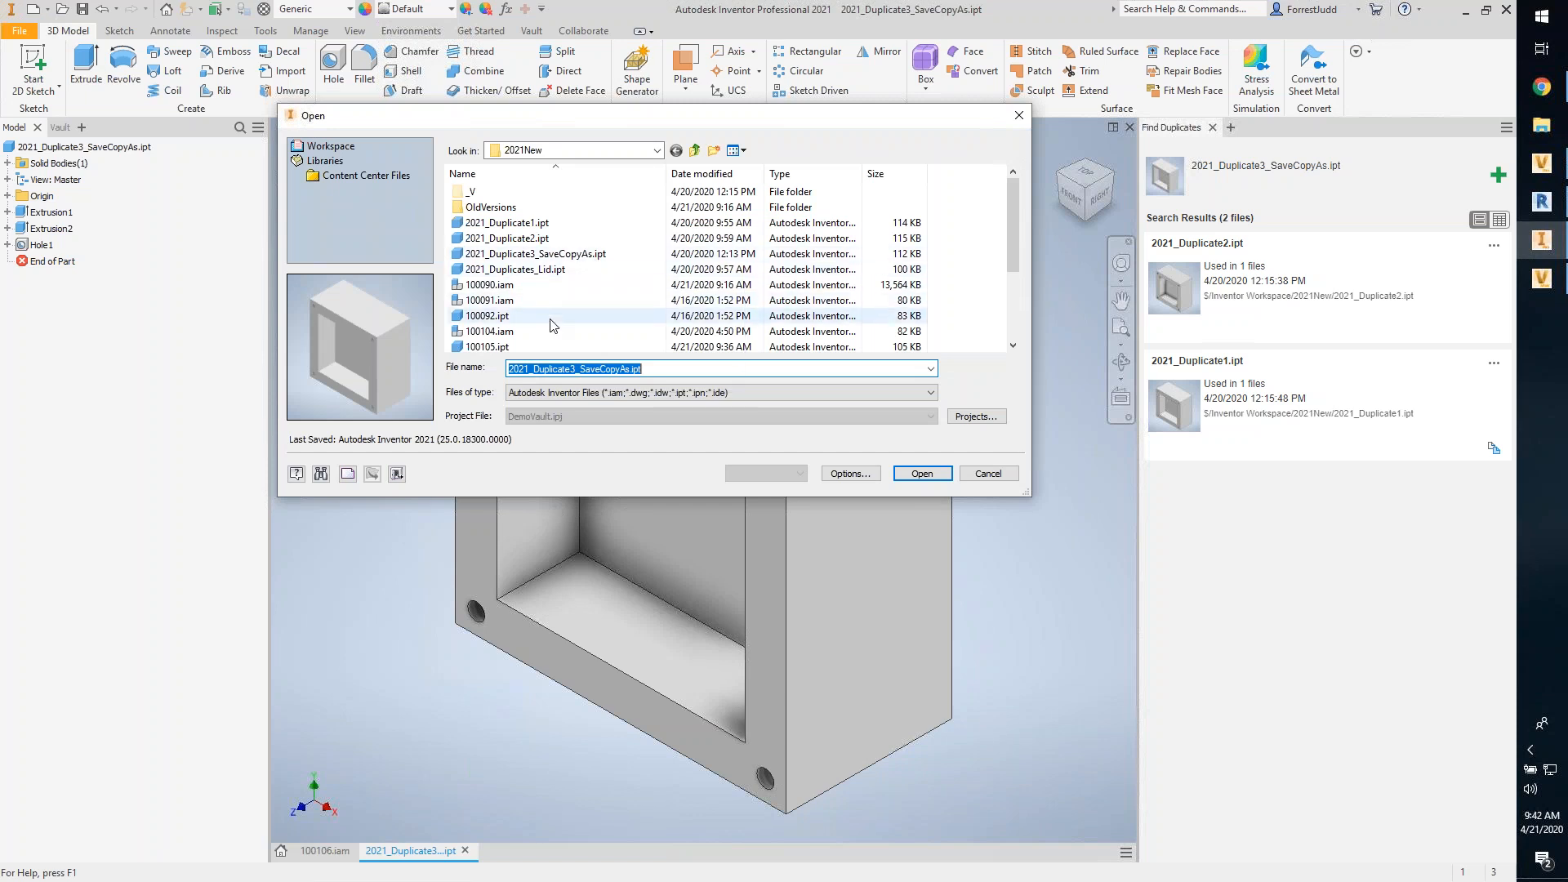
pyautogui.click(613, 393)
pyautogui.click(598, 414)
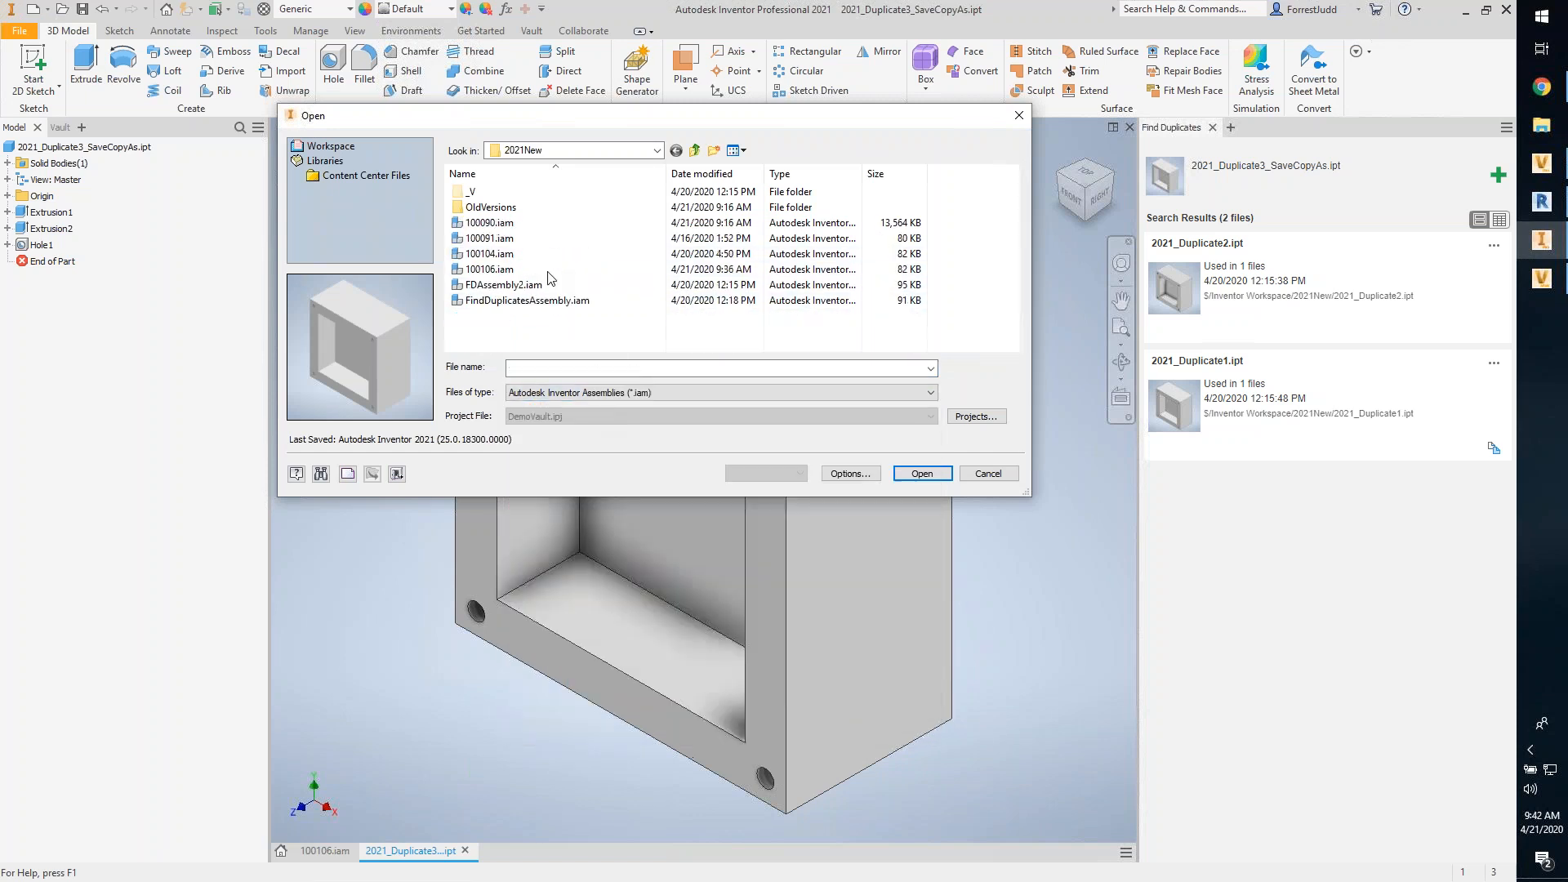
pyautogui.click(490, 301)
pyautogui.click(921, 473)
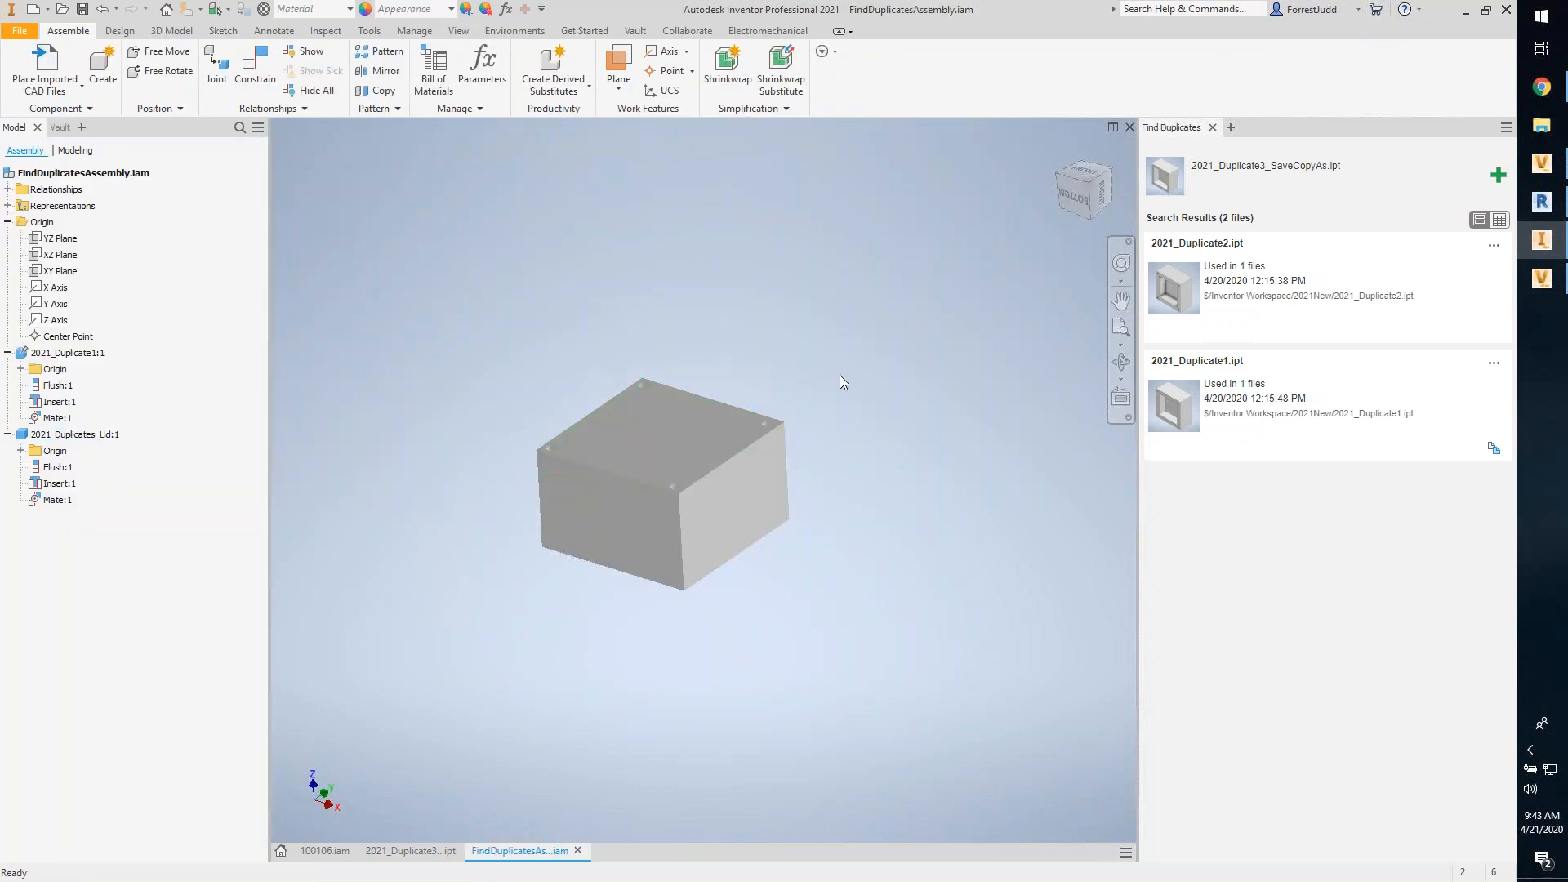
# Step: Run a new duplicate search on the whole FindDuplicatesAssembly.iam assembly, with released parts checked
pyautogui.press('F6')
pyautogui.click(1498, 175)
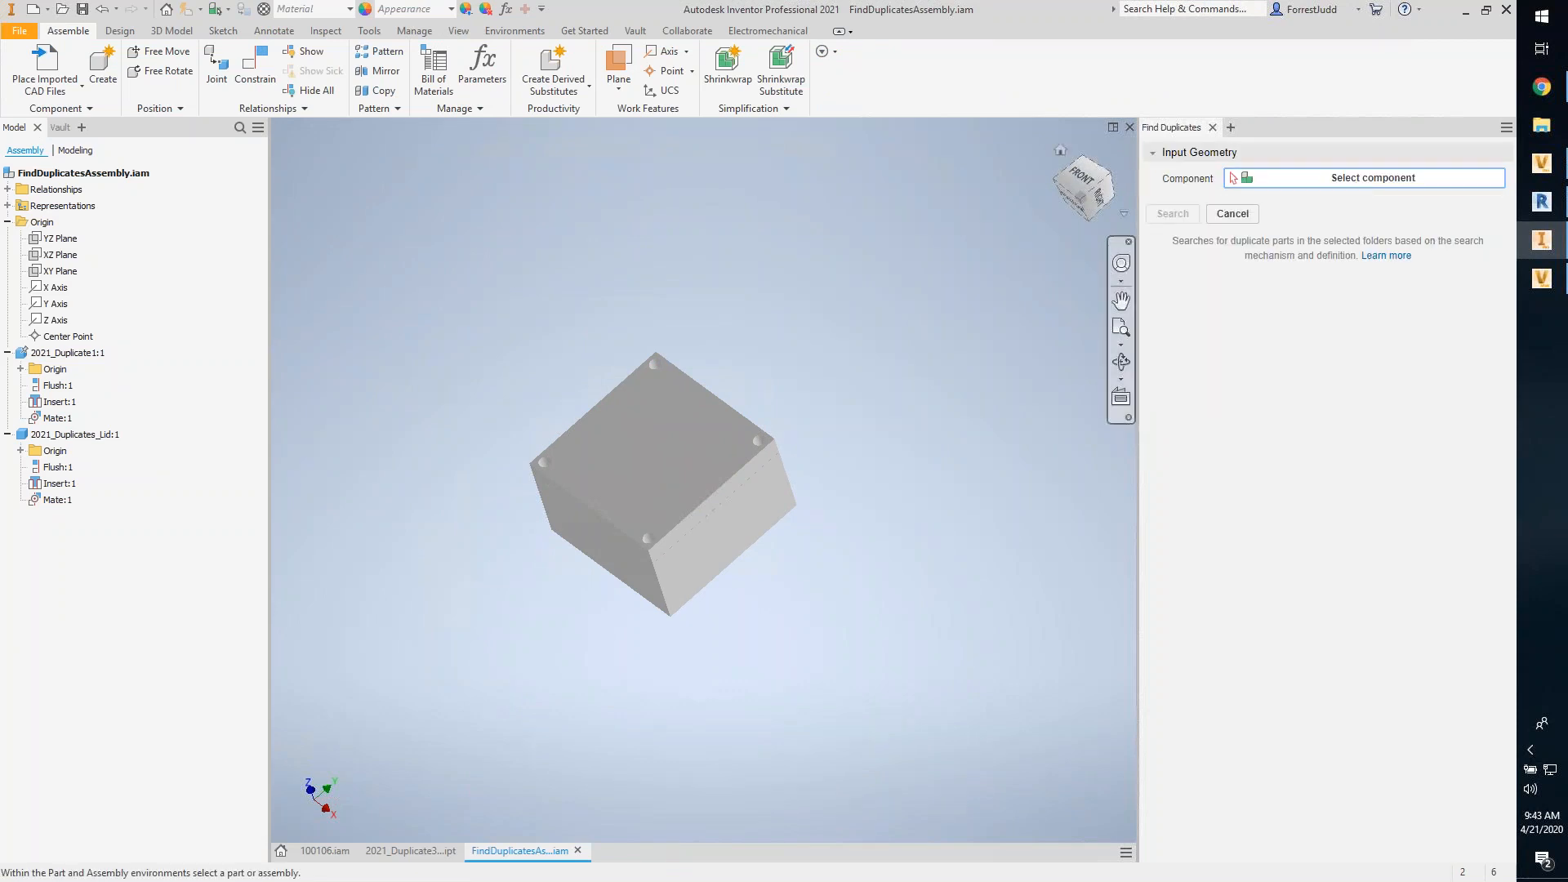
pyautogui.click(81, 172)
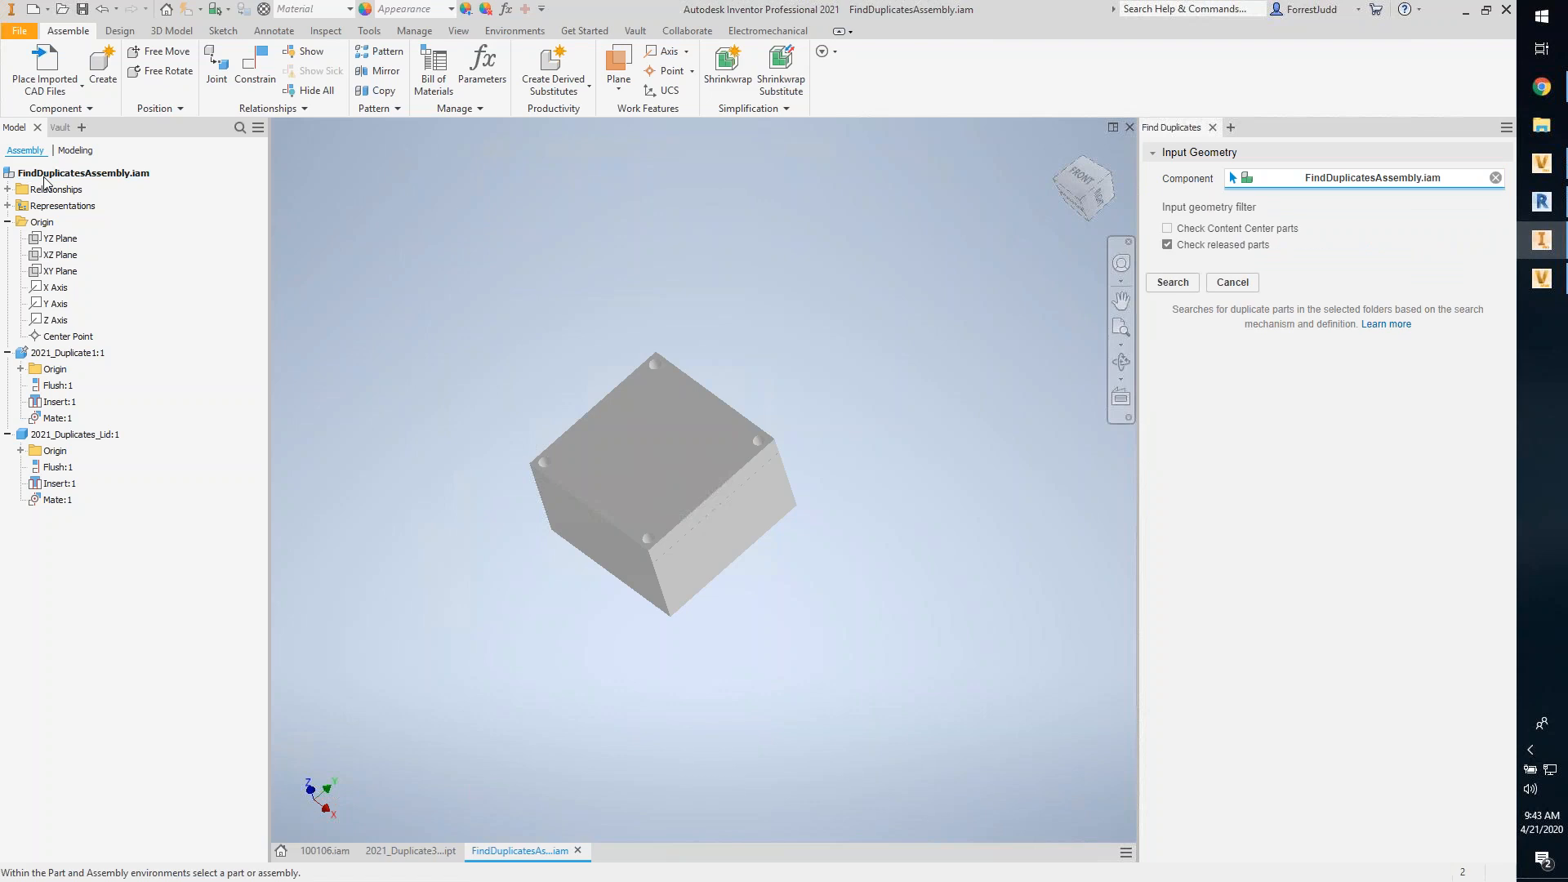
pyautogui.click(1173, 213)
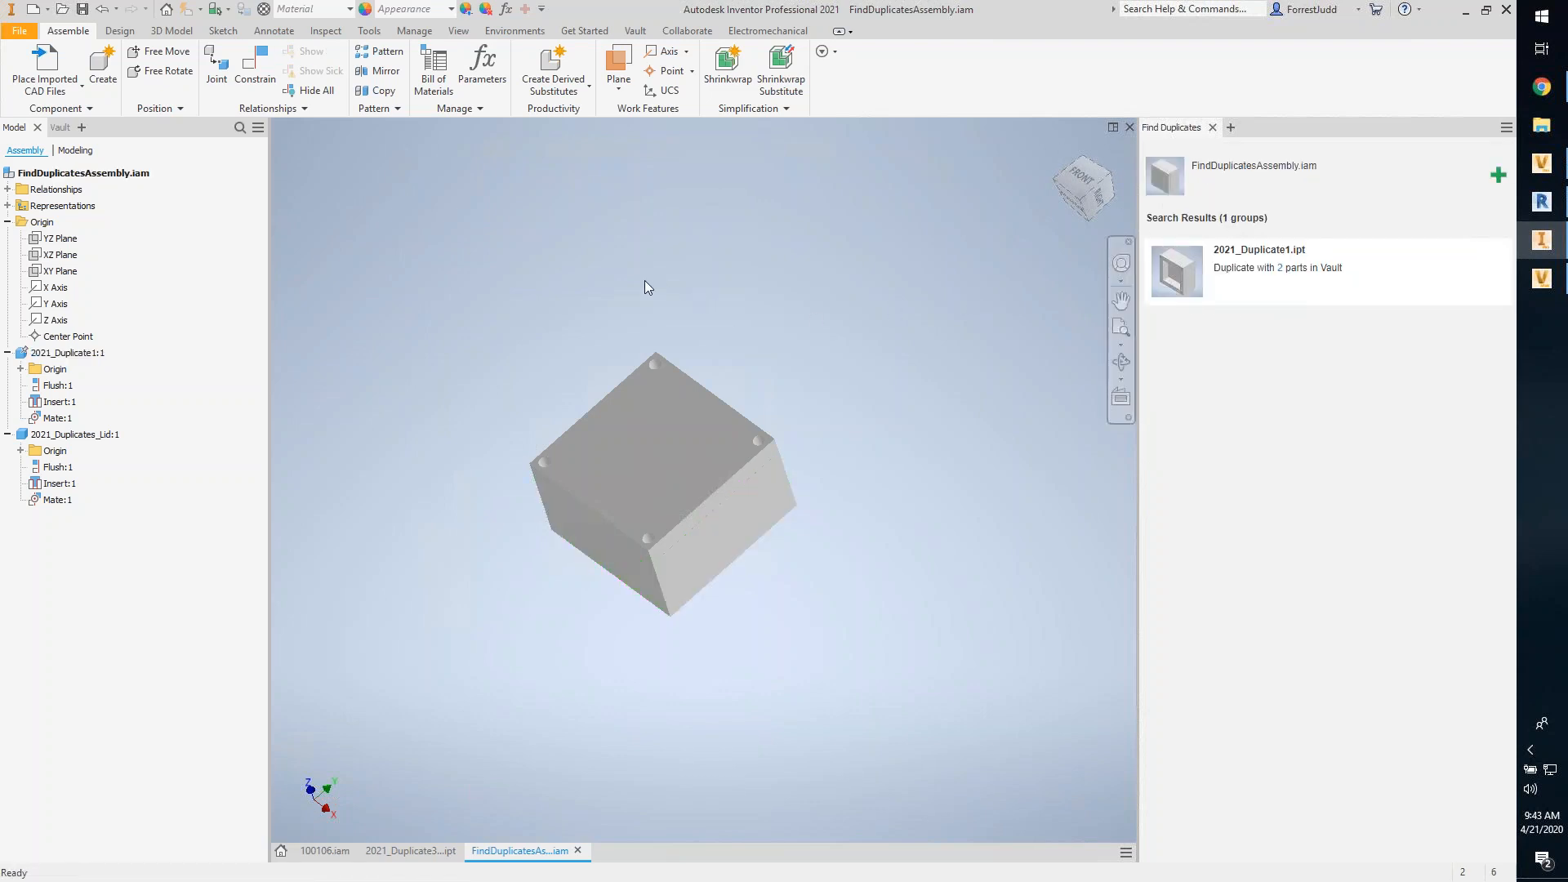
pyautogui.click(744, 536)
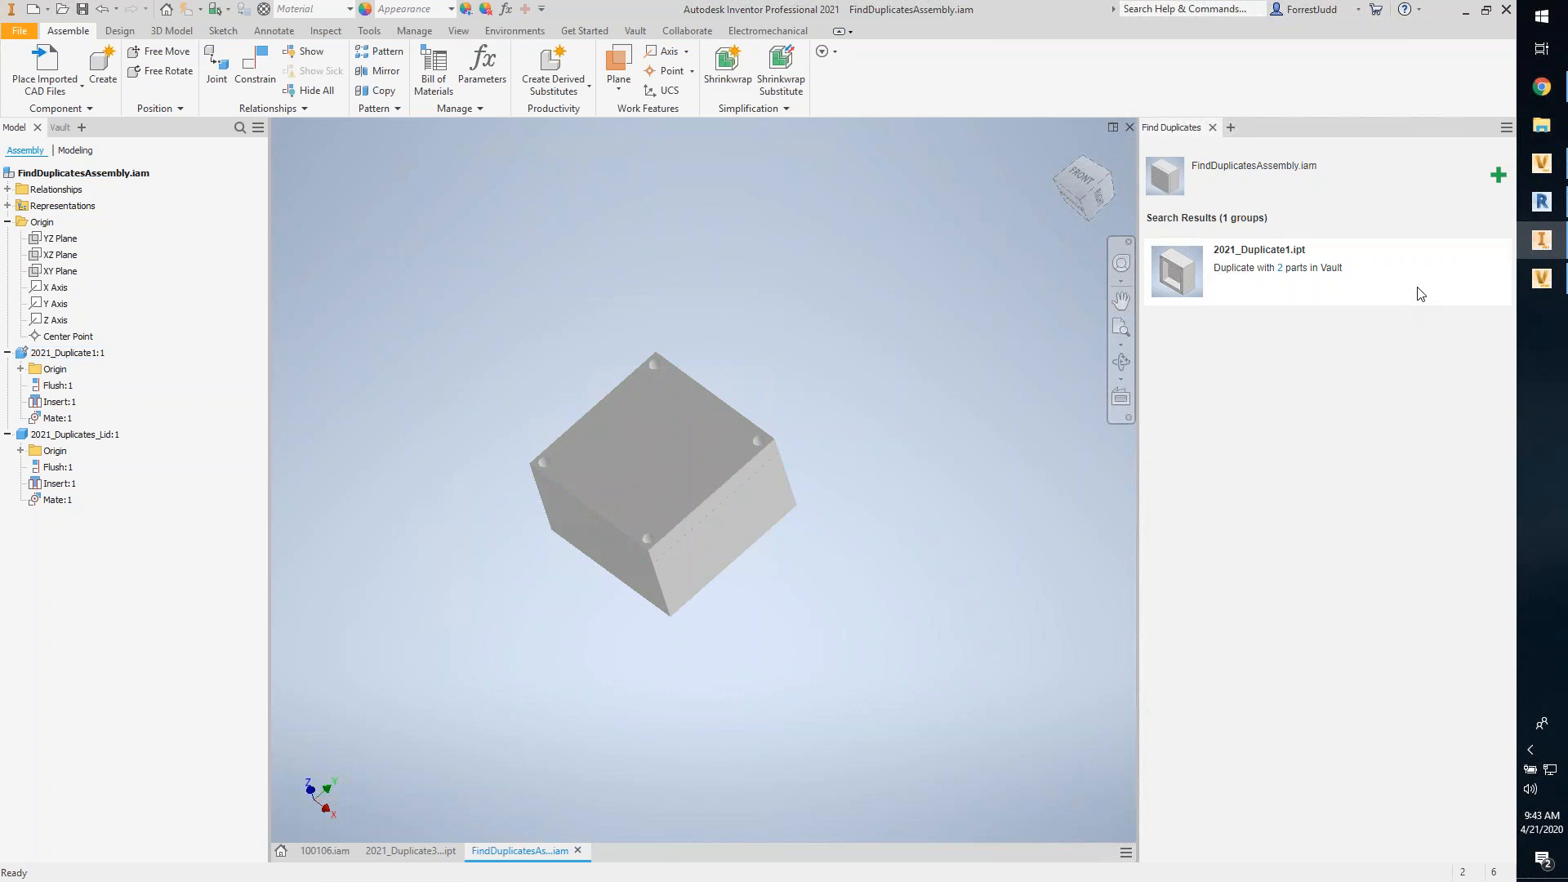
# Step: List the duplicates of 2021_Duplicate1.ipt and examine the shared-source indicator on 2021_Duplicate3_SaveCopyAs.ipt
pyautogui.click(1371, 283)
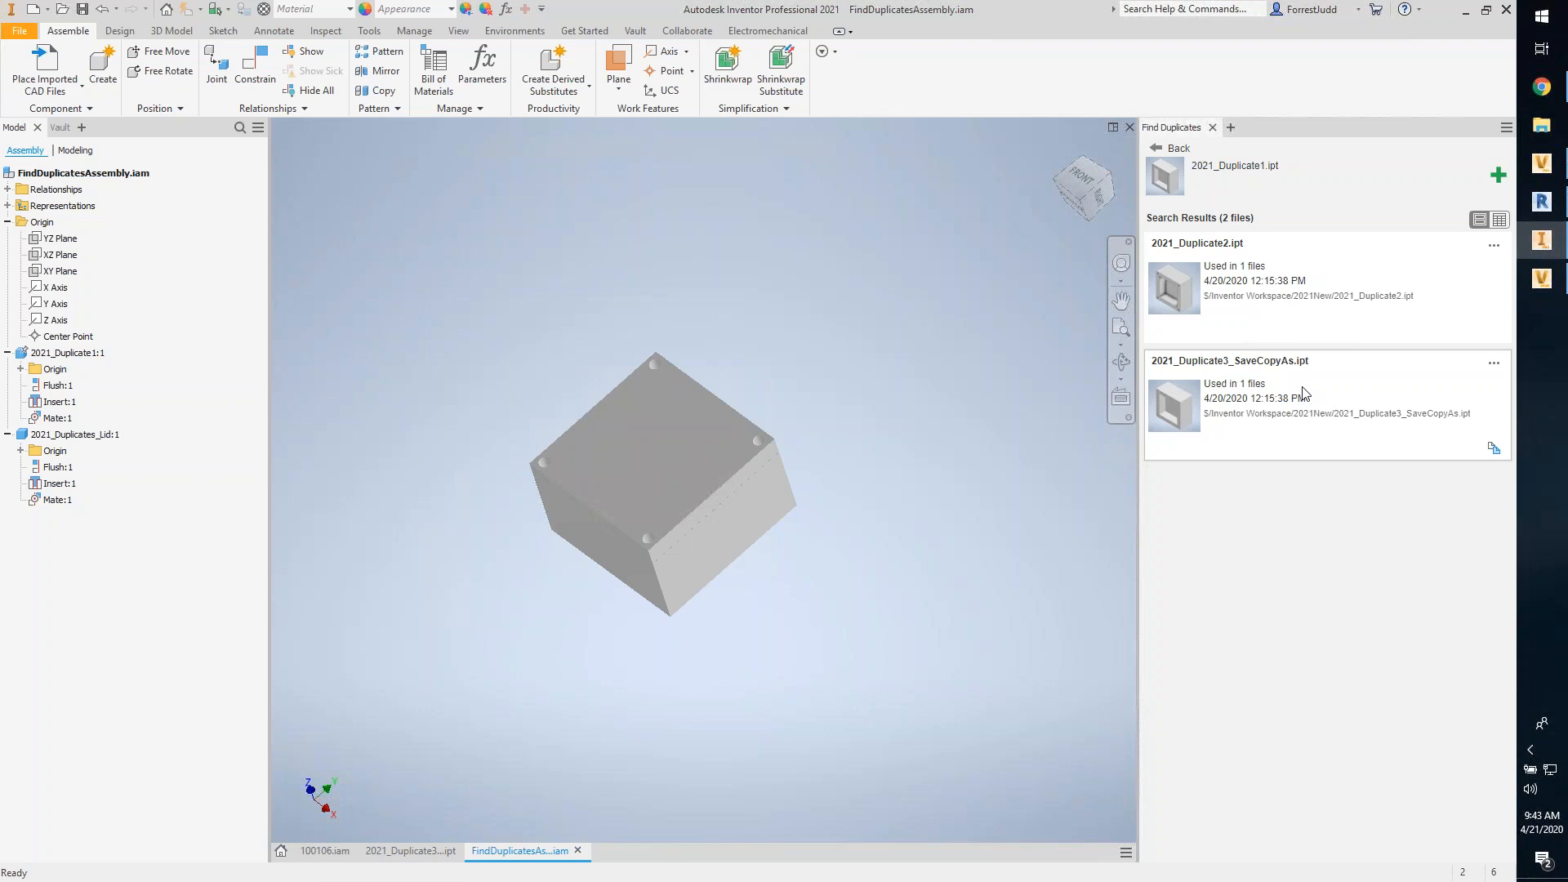
pyautogui.moveTo(1495, 458)
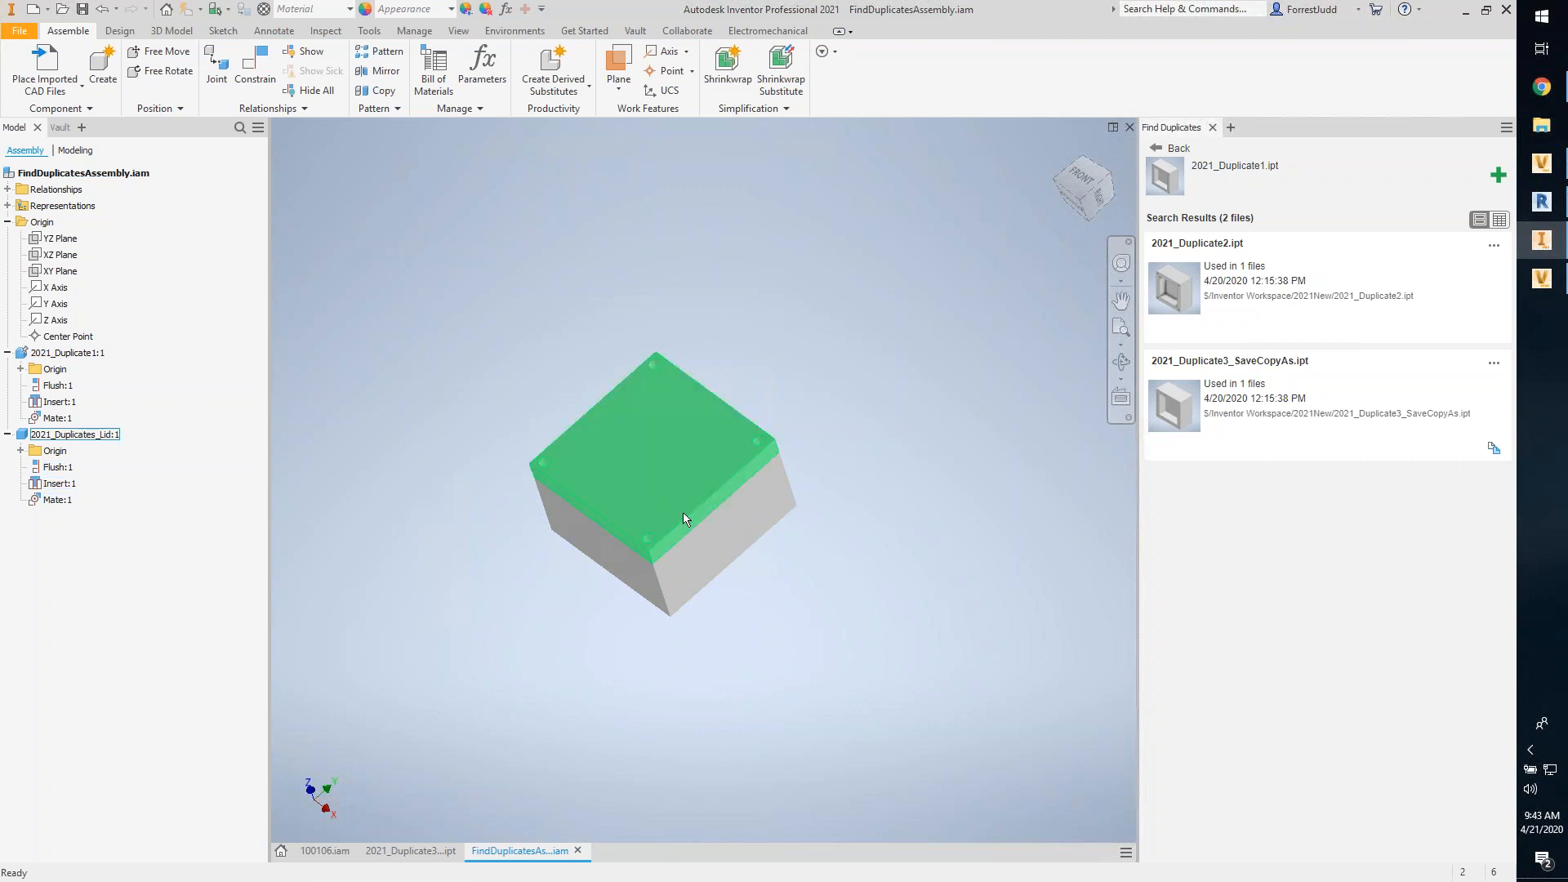
pyautogui.click(668, 472)
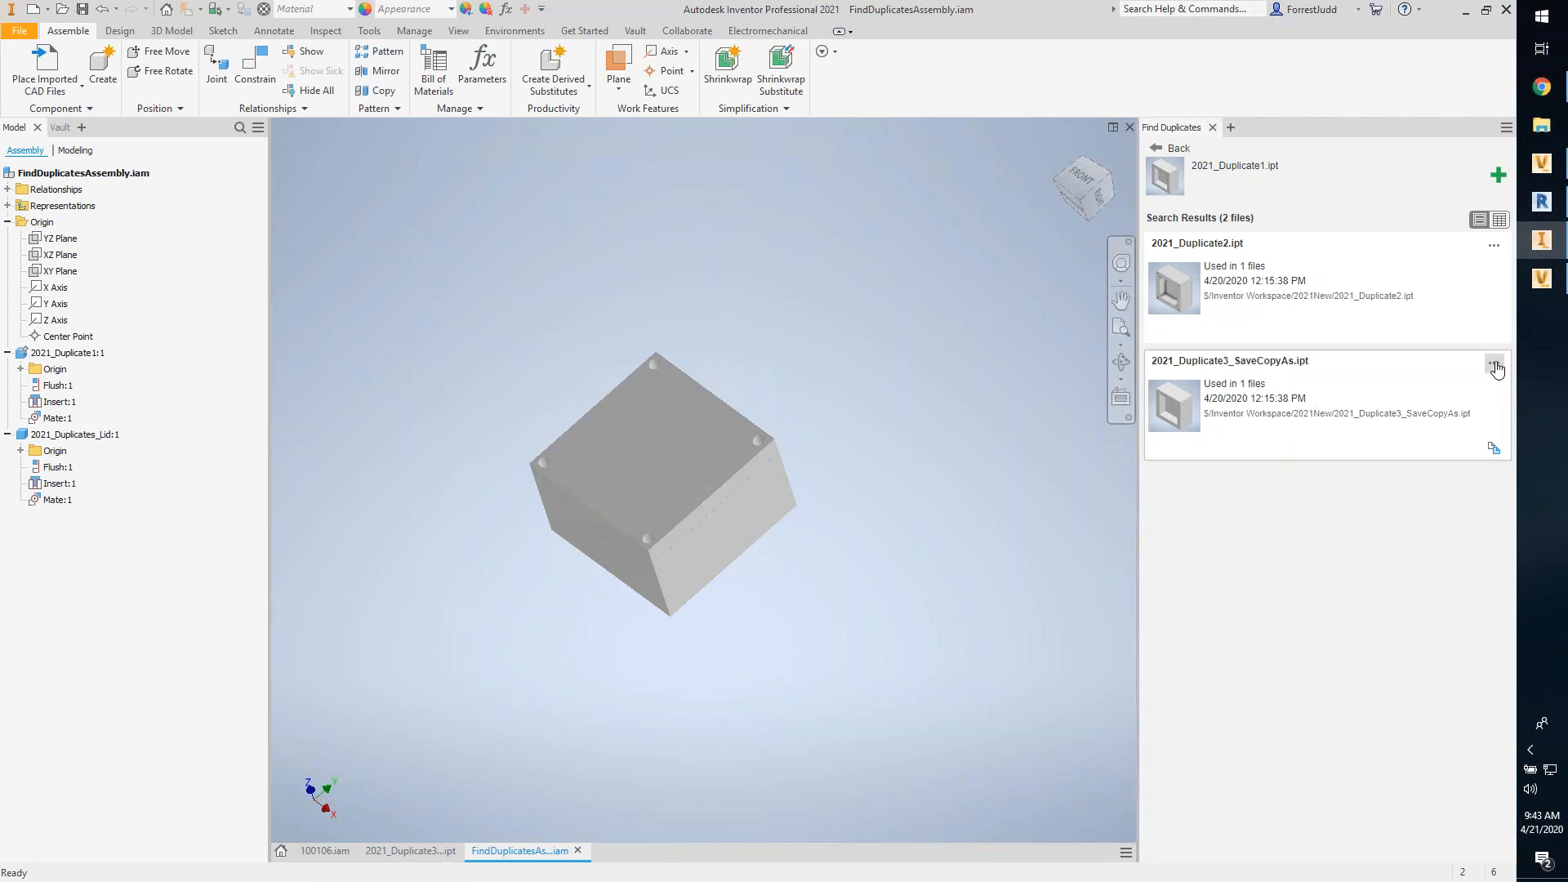
# Step: Replace all occurrences of 2021_Duplicate1.ipt in the assembly with 2021_Duplicate3_SaveCopyAs.ipt and inspect the replaced box
pyautogui.click(1495, 364)
pyautogui.click(1450, 466)
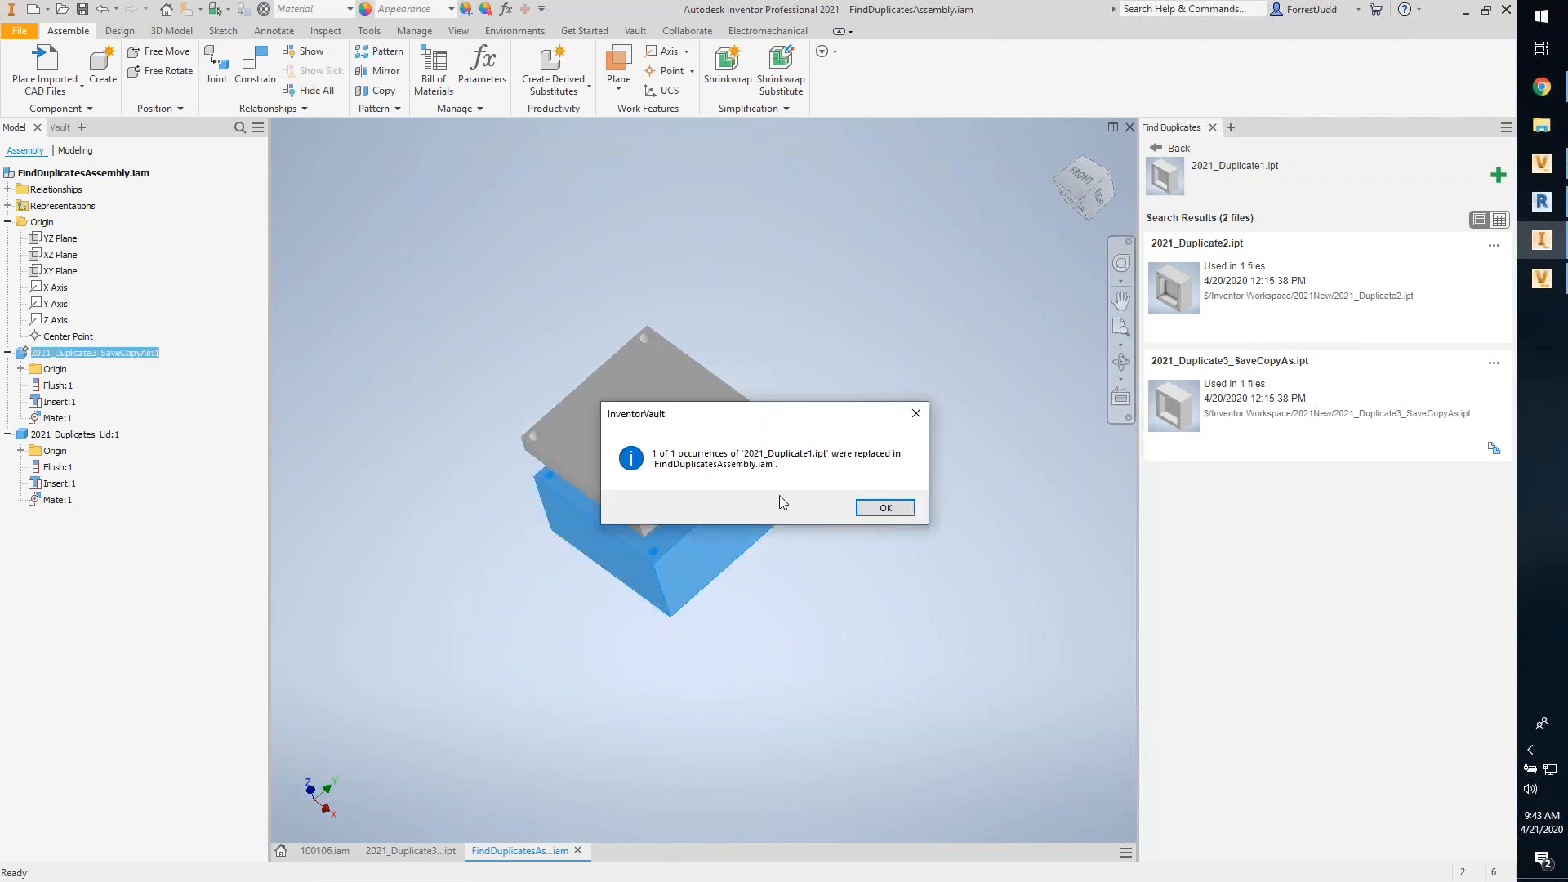
pyautogui.click(885, 507)
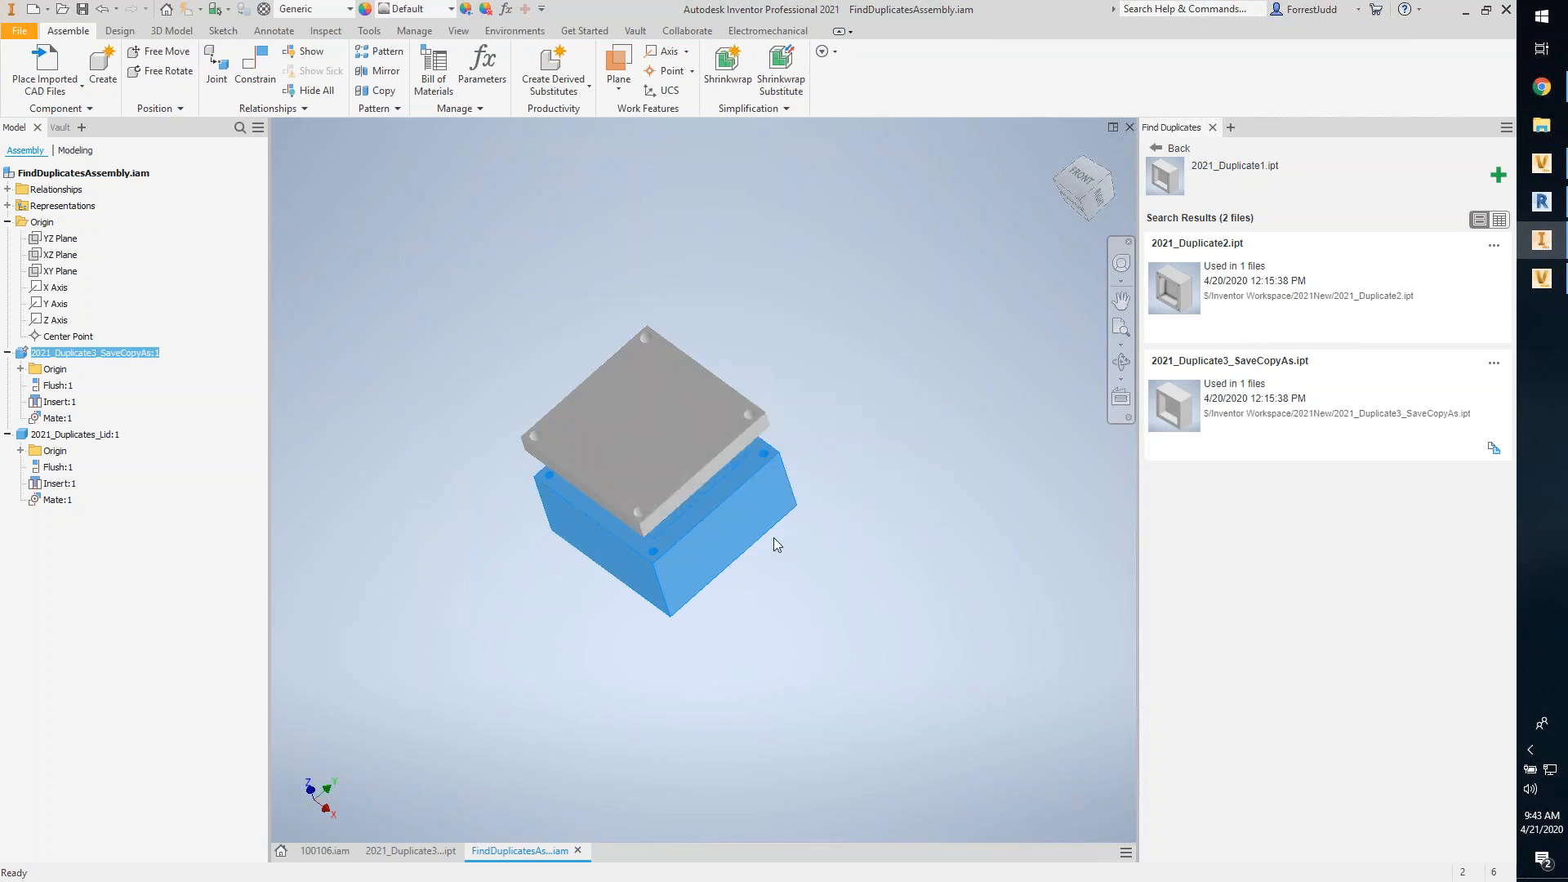
pyautogui.scroll(-4, 718, 542)
pyautogui.scroll(4, 851, 540)
pyautogui.keyDown('shift'); pyautogui.moveTo(850, 570); pyautogui.dragTo(849, 426, button='middle'); pyautogui.keyUp('shift')
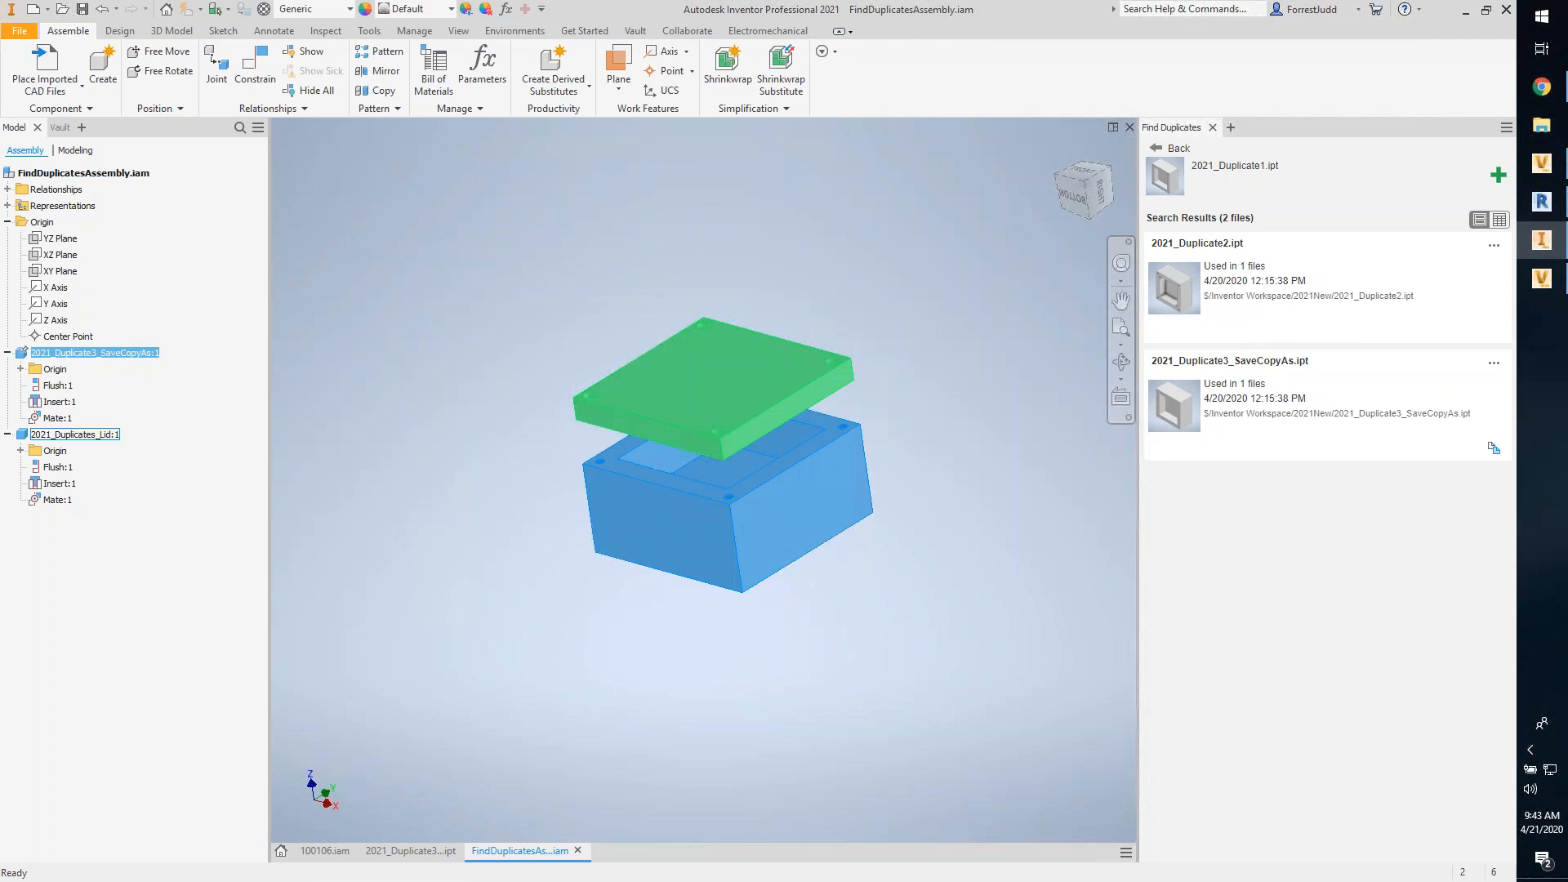
# Step: Inspect the Extrusion1 settings in 2021_Duplicate3_SaveCopyAs.ipt without changing them
pyautogui.click(428, 855)
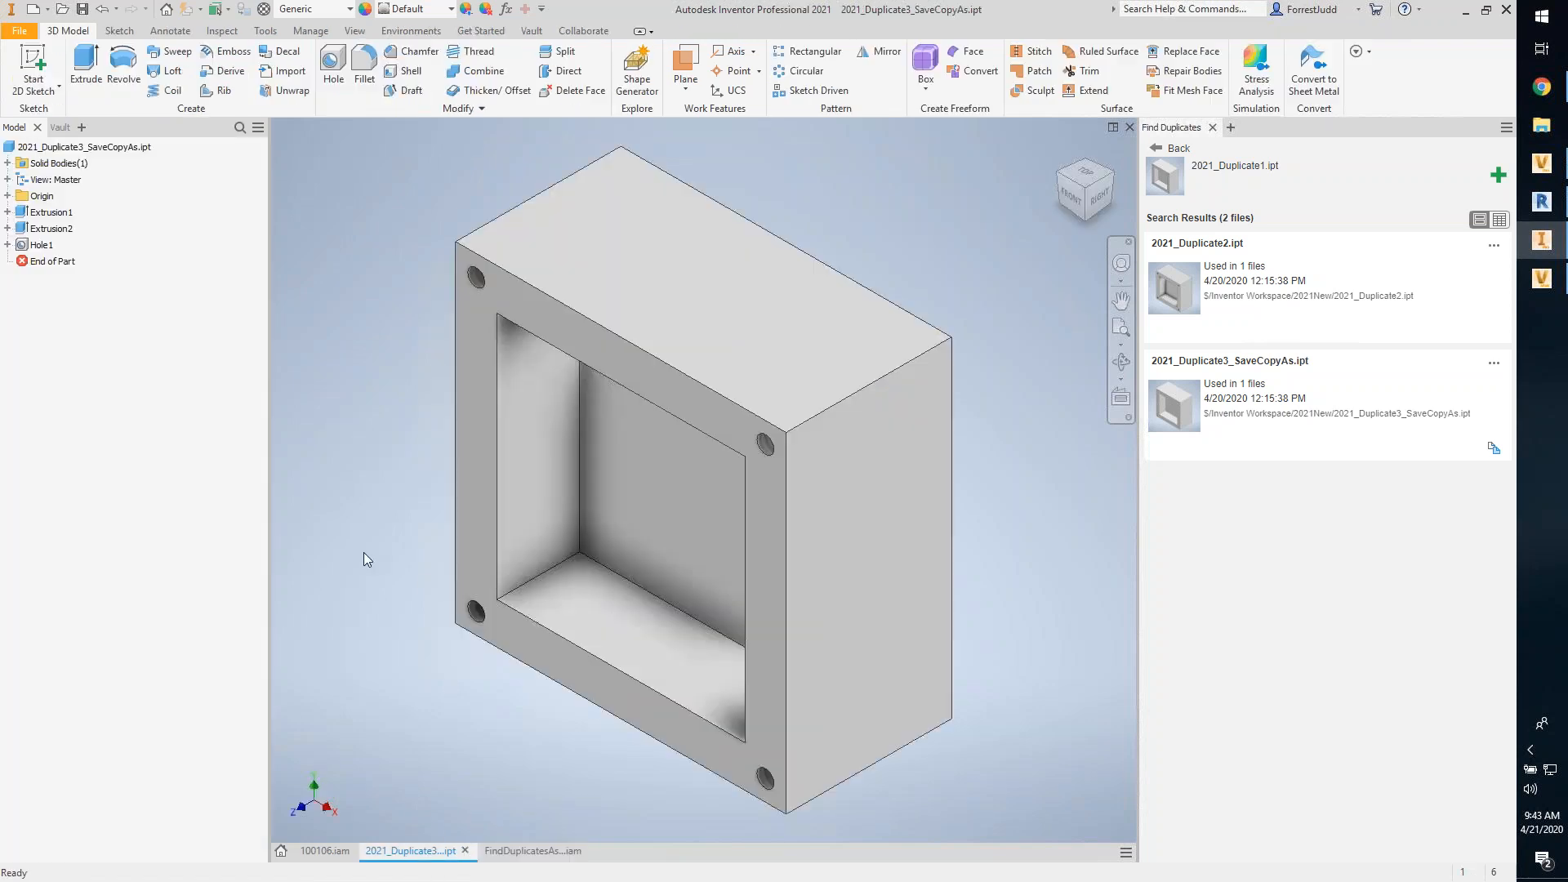
pyautogui.doubleClick(38, 214)
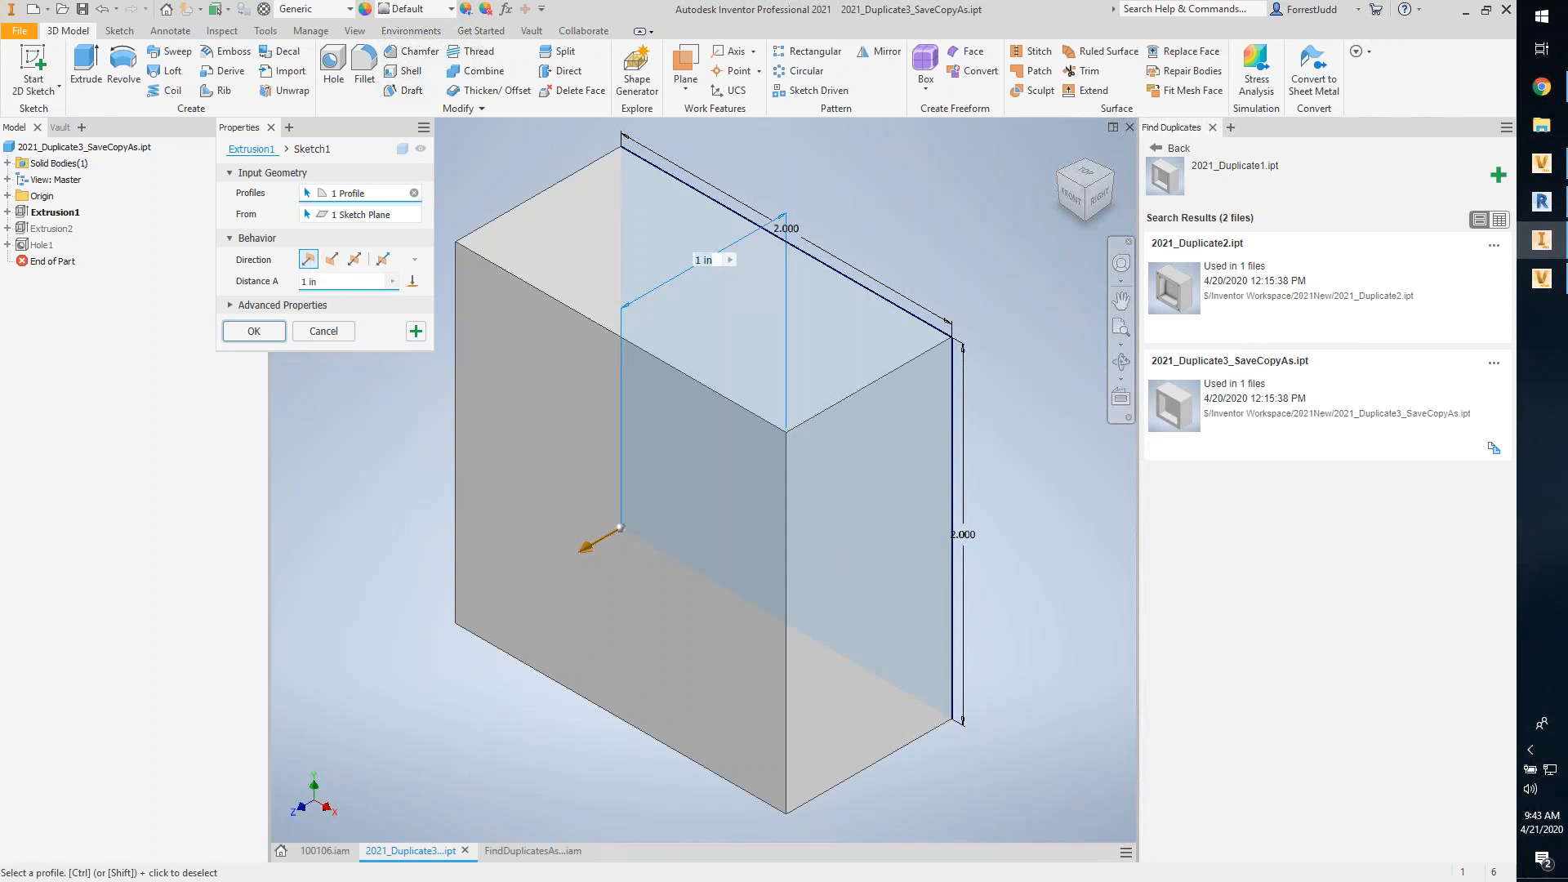
pyautogui.click(323, 332)
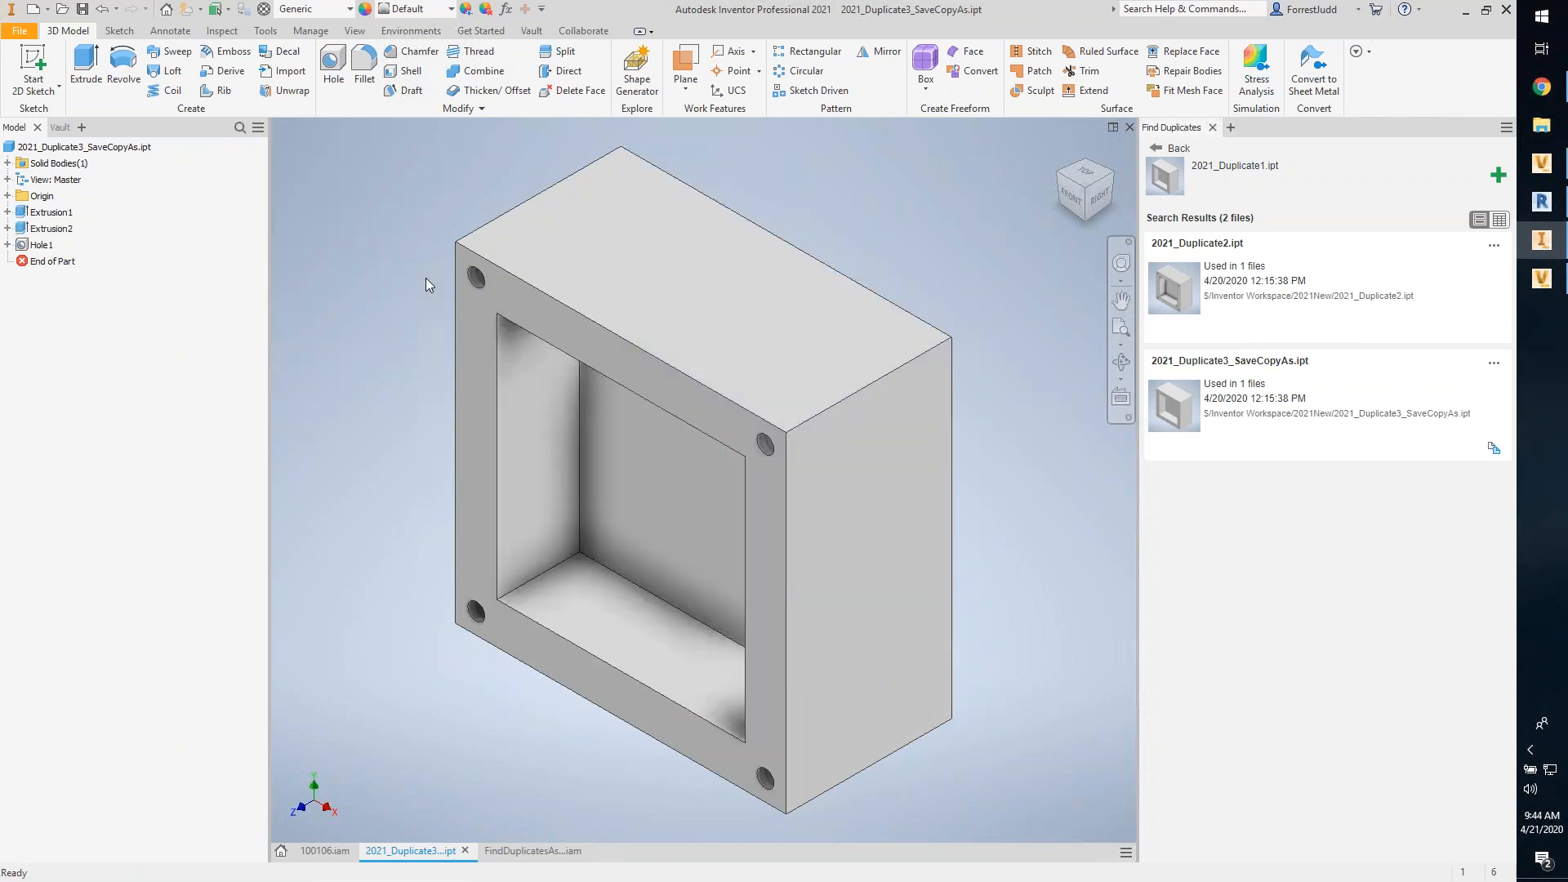
# Step: Return to FindDuplicatesAssembly.iam and close the gap between the lid and the box
pyautogui.click(532, 850)
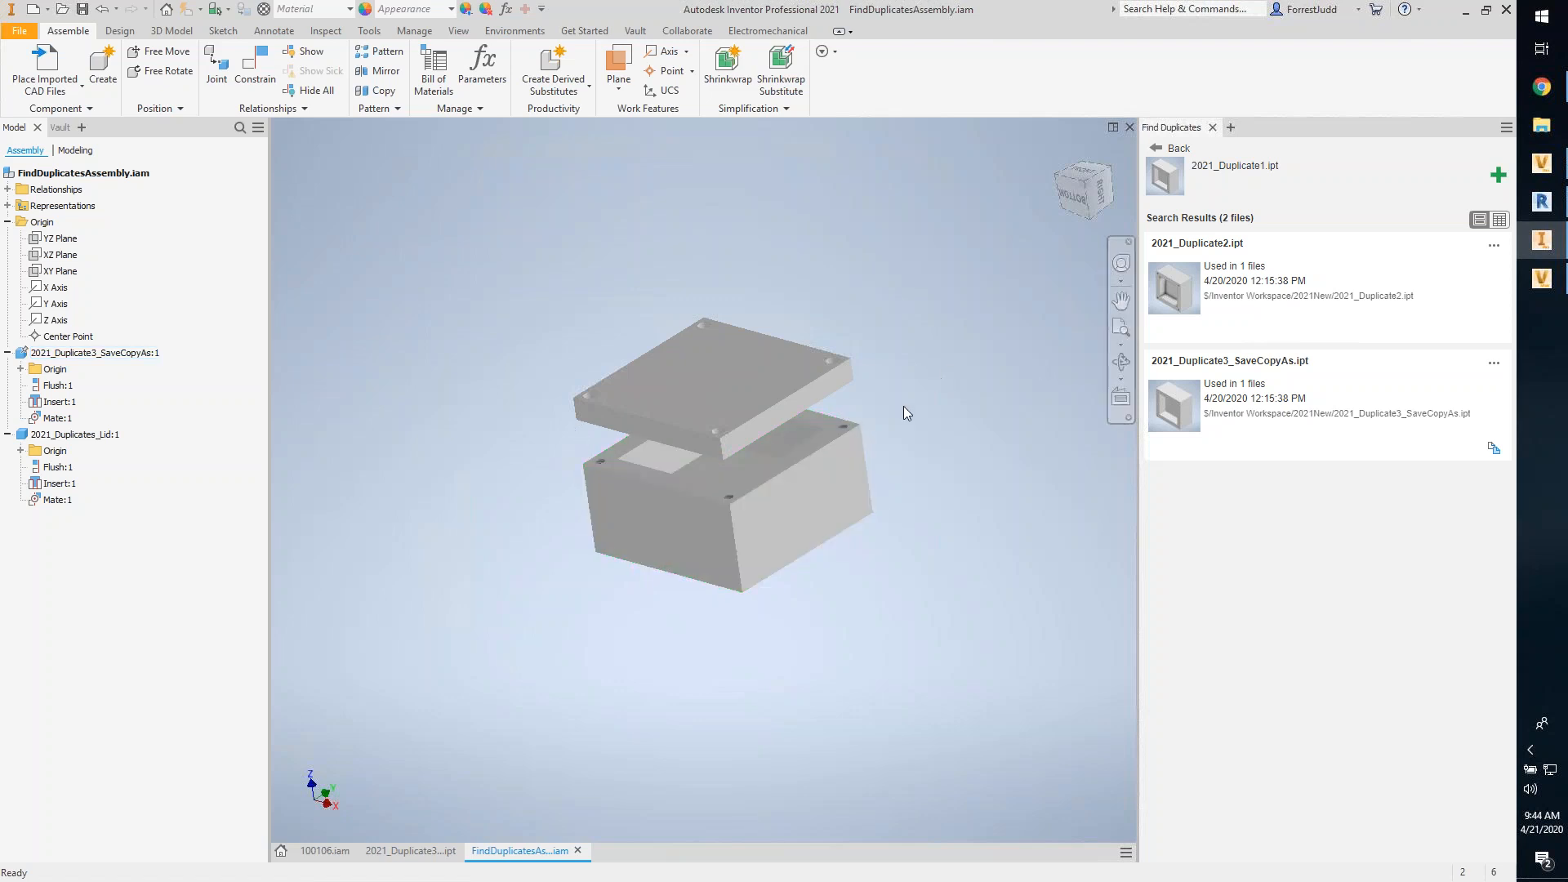
pyautogui.moveTo(904, 461)
pyautogui.keyDown('shift'); pyautogui.mouseDown(button='middle')
pyautogui.moveTo(906, 414)
pyautogui.moveTo(895, 434)
pyautogui.mouseUp(button='middle'); pyautogui.keyUp('shift')
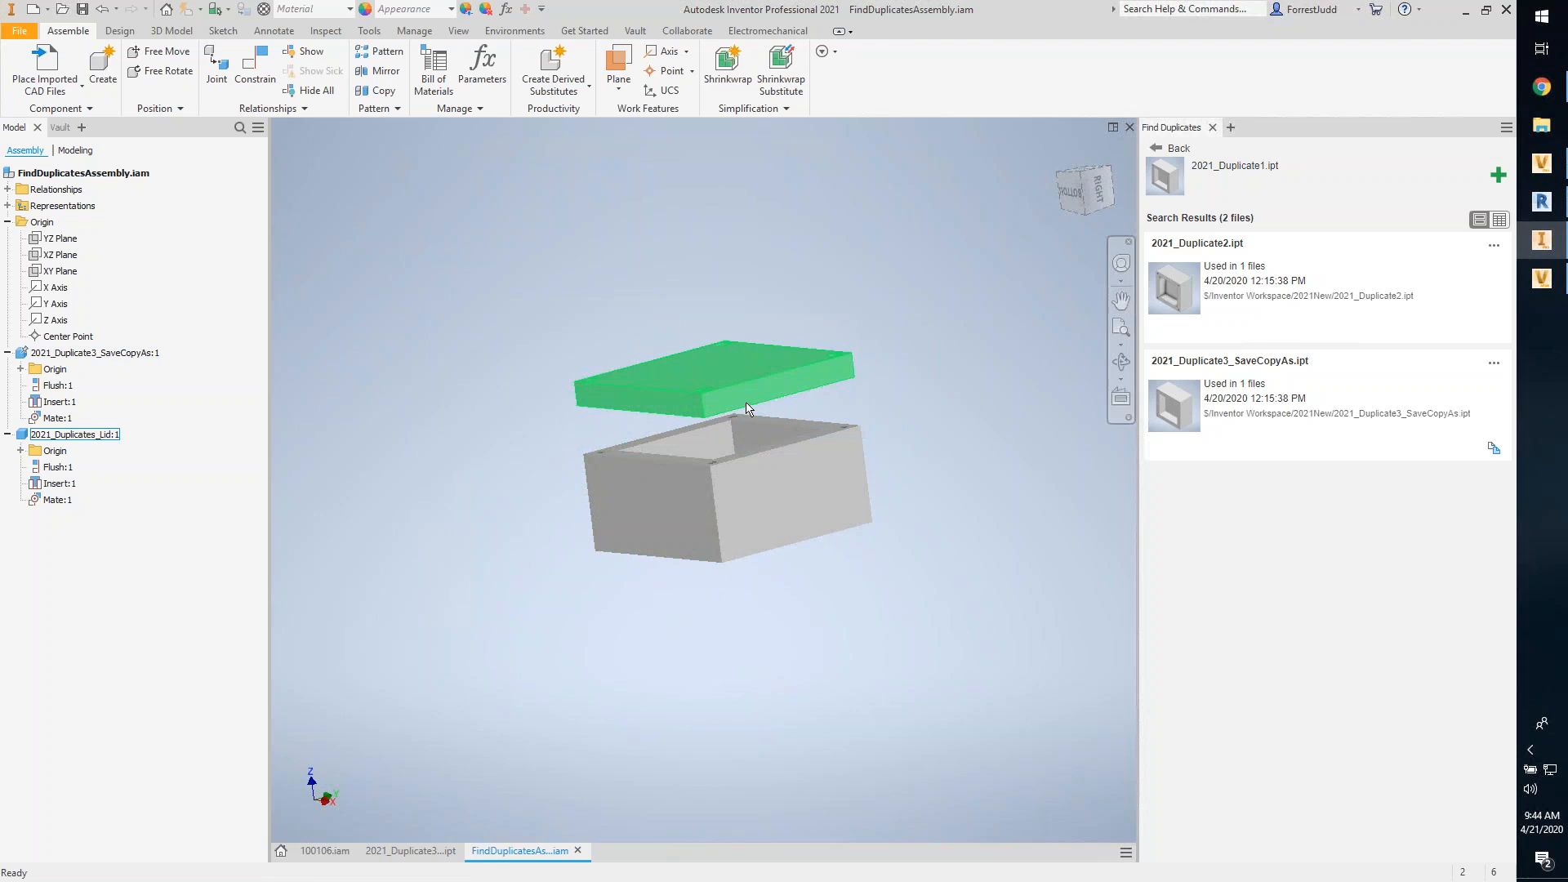
pyautogui.keyDown('shift'); pyautogui.moveTo(841, 490); pyautogui.dragTo(863, 517, button='middle'); pyautogui.keyUp('shift')
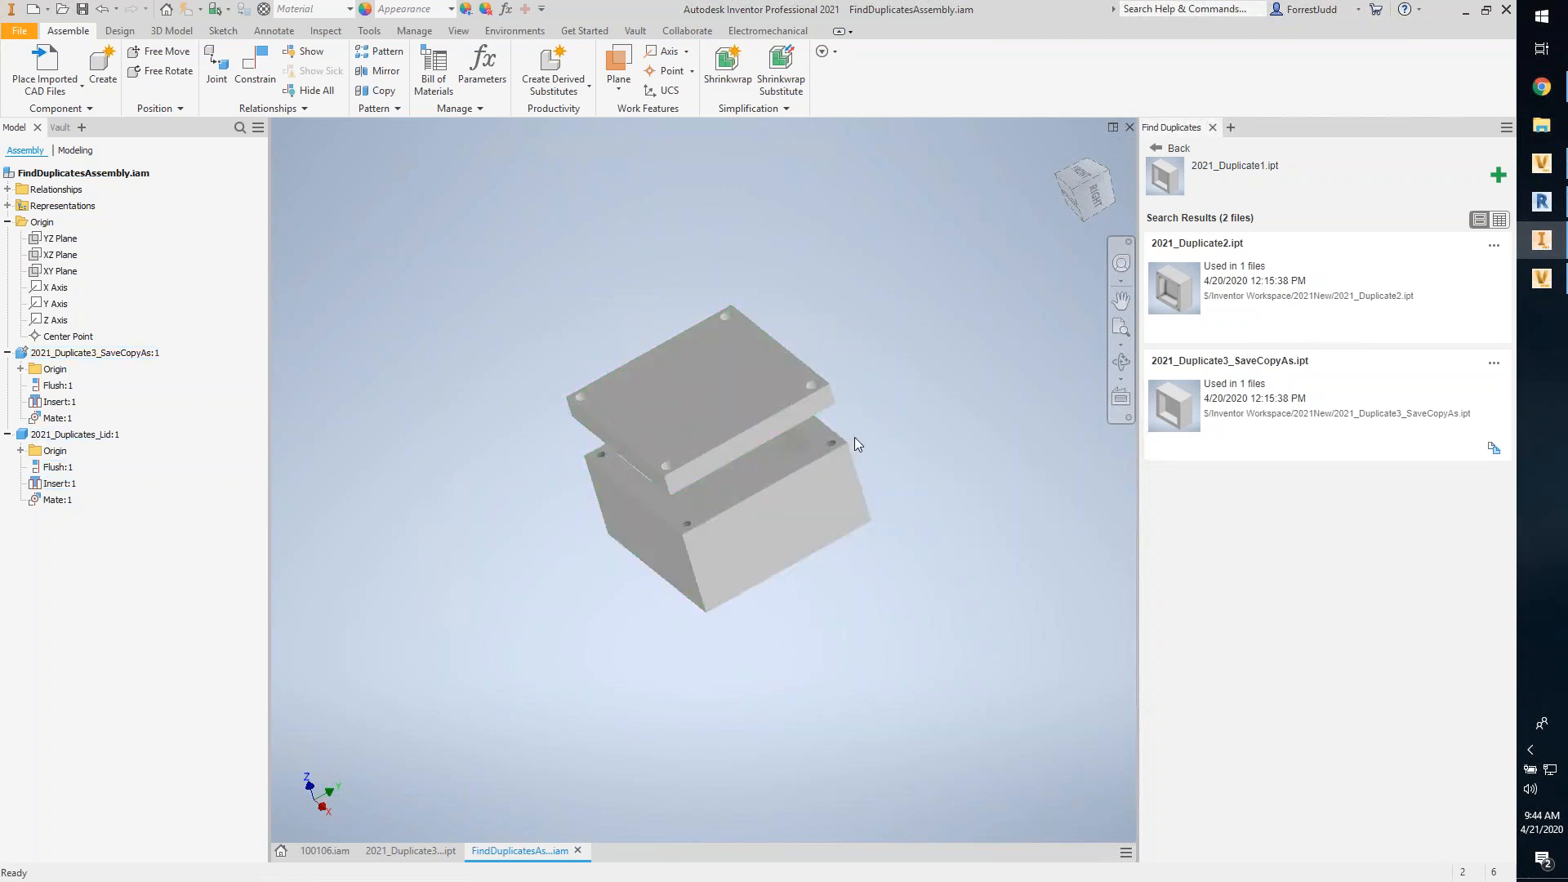
pyautogui.click(707, 437)
pyautogui.click(532, 501)
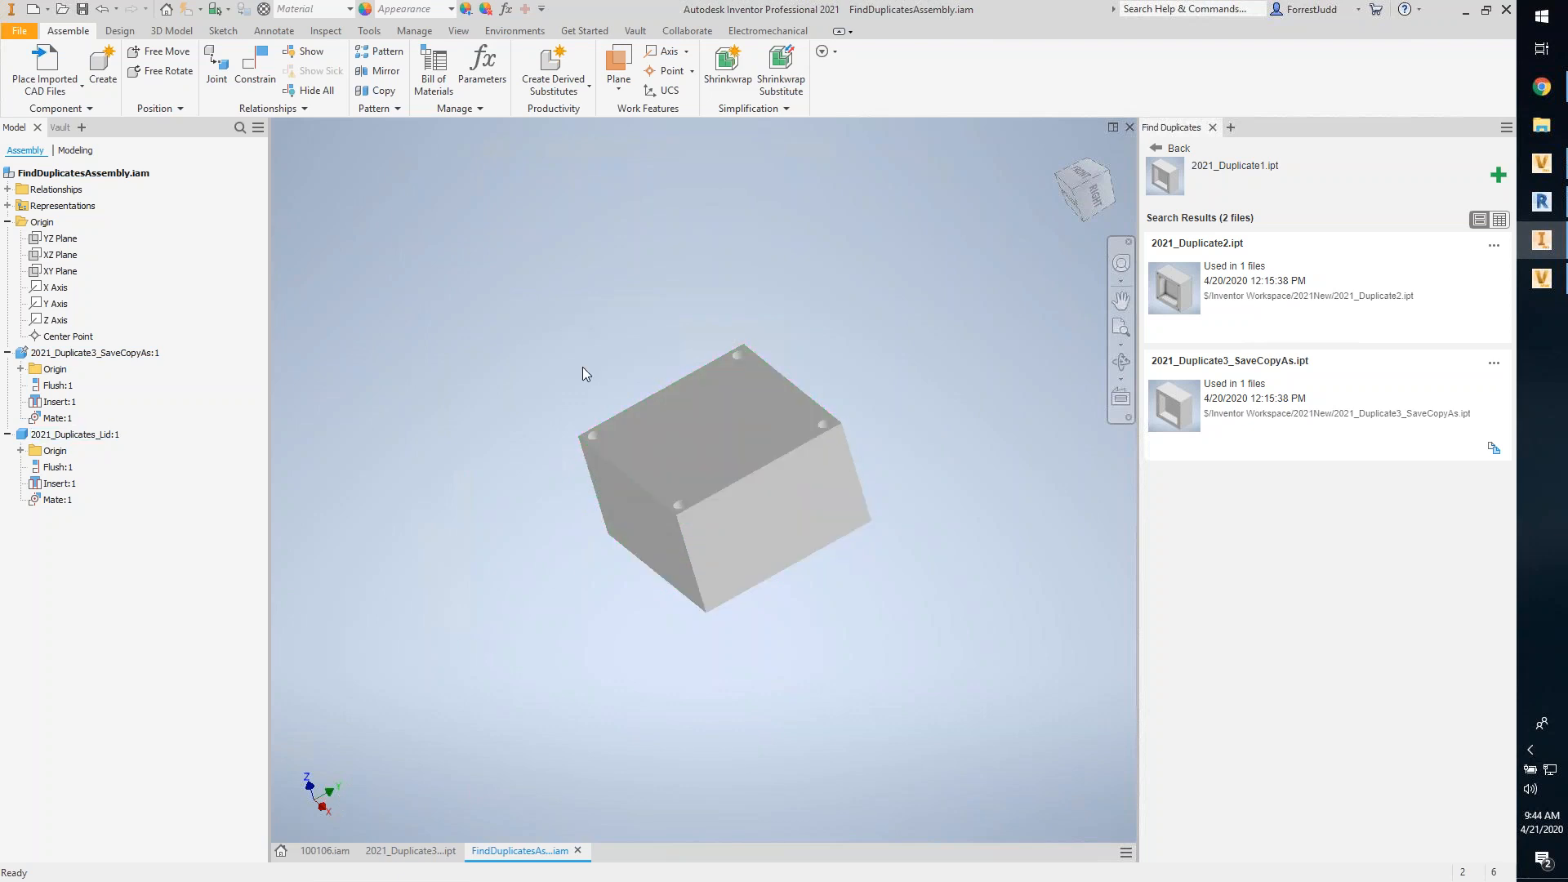
pyautogui.moveTo(621, 486); pyautogui.dragTo(585, 462, button='middle')
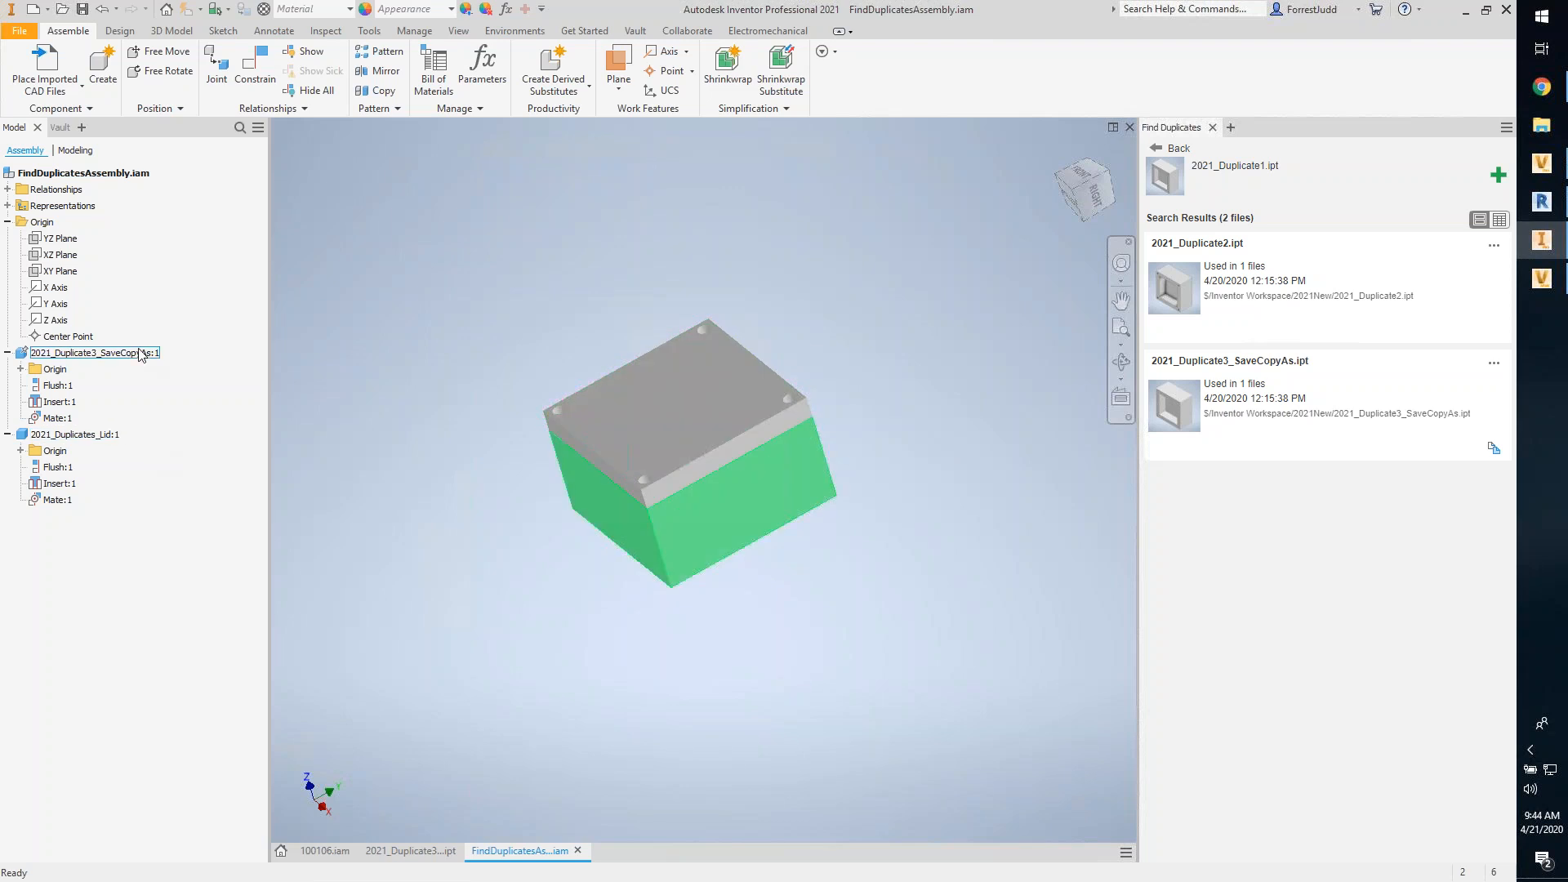
# Step: Try twice to replace all occurrences of 2021_Duplicate1.ipt with 2021_Duplicate2.ipt, accepting the inexact match
pyautogui.click(1494, 245)
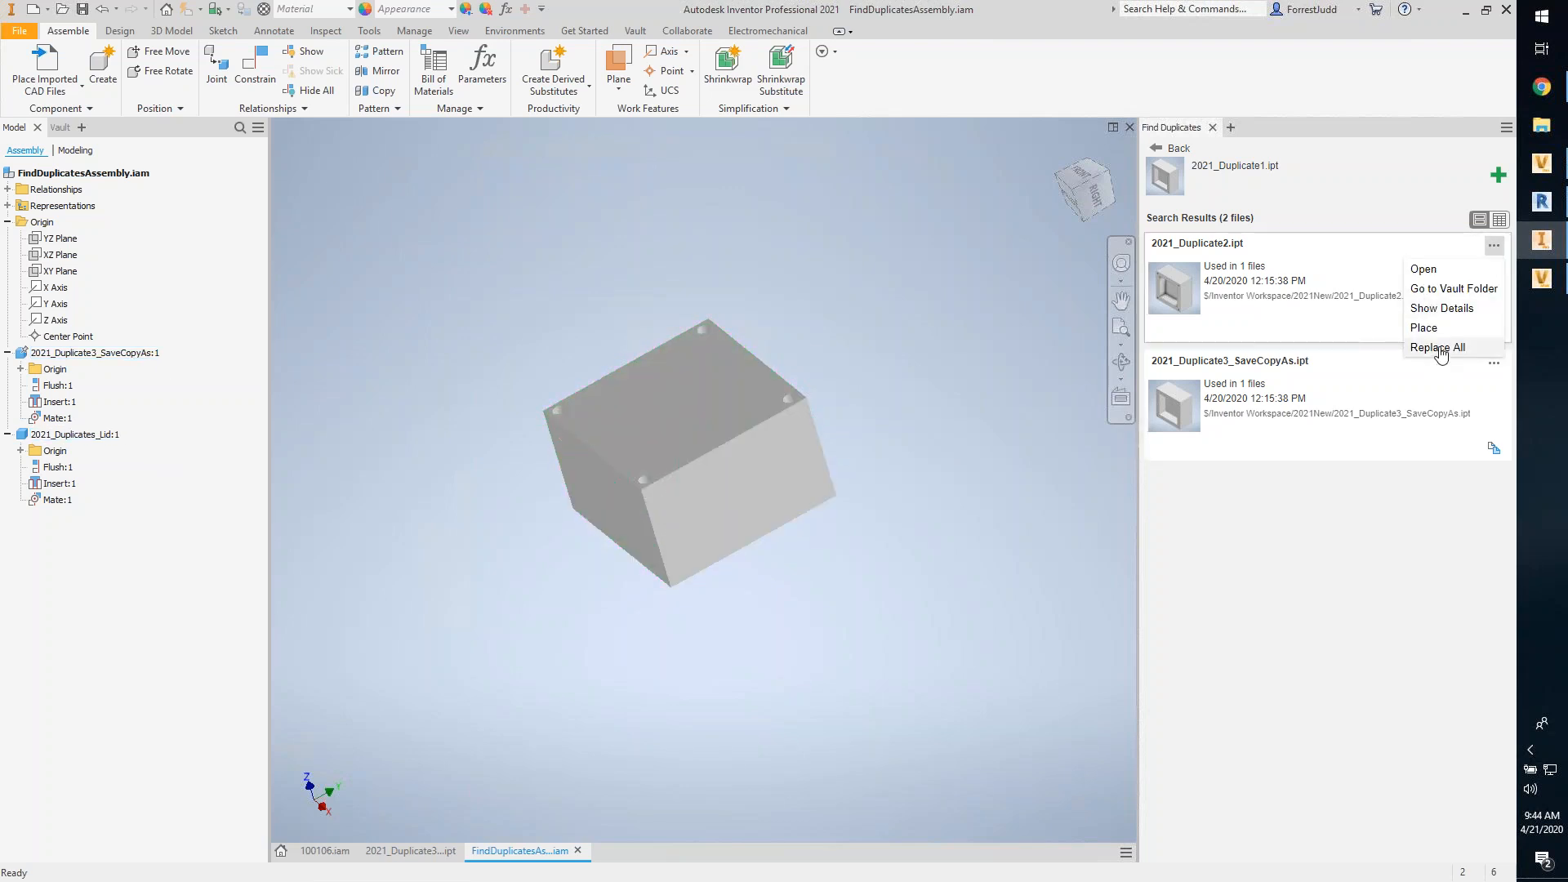
pyautogui.click(1439, 348)
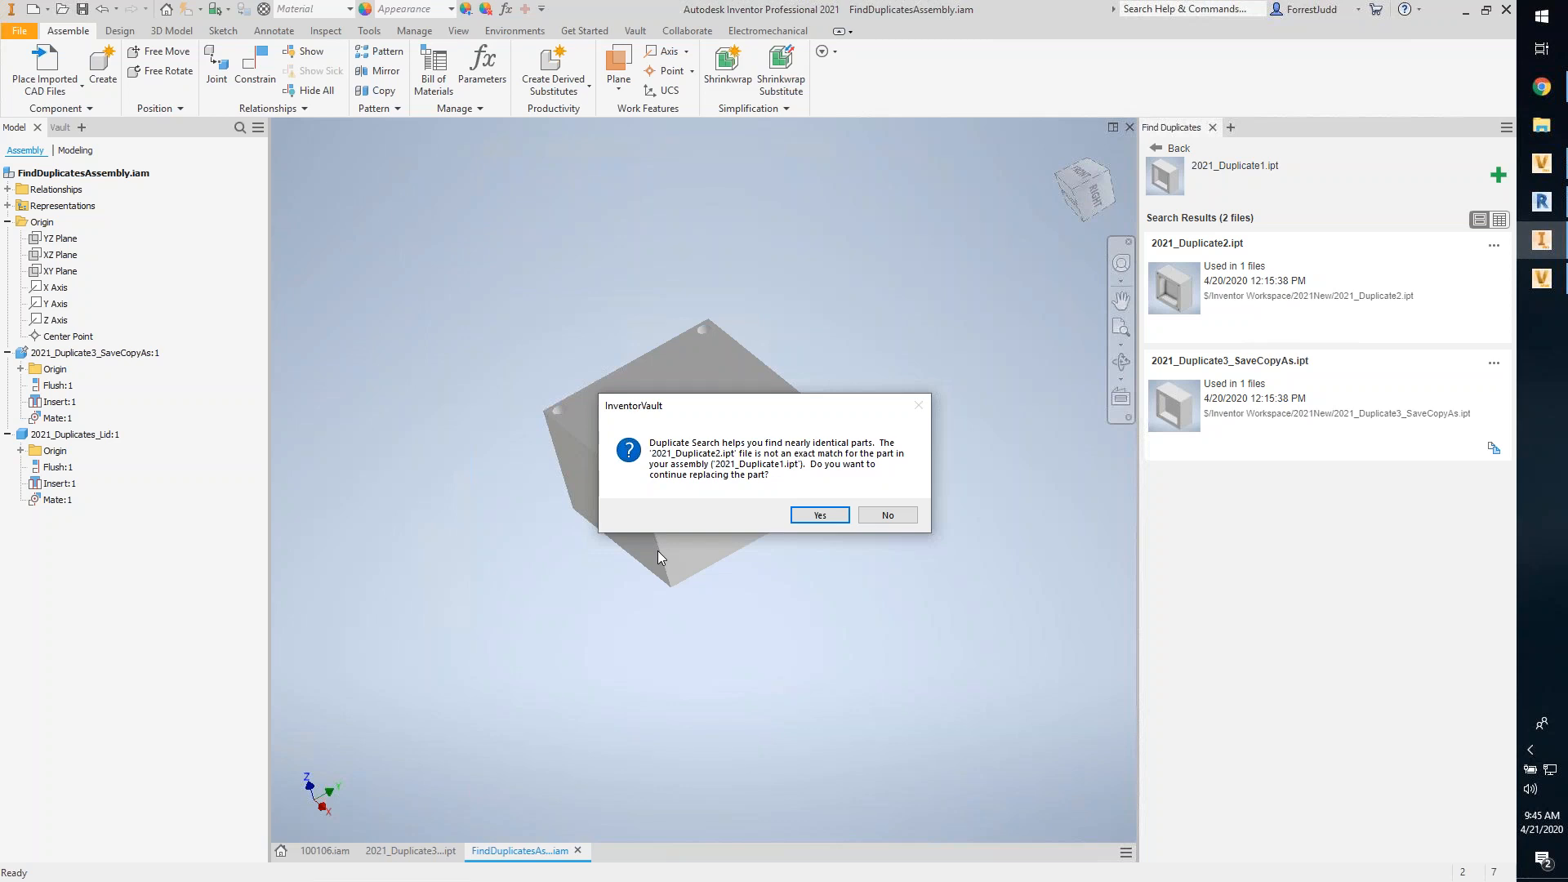
pyautogui.click(820, 515)
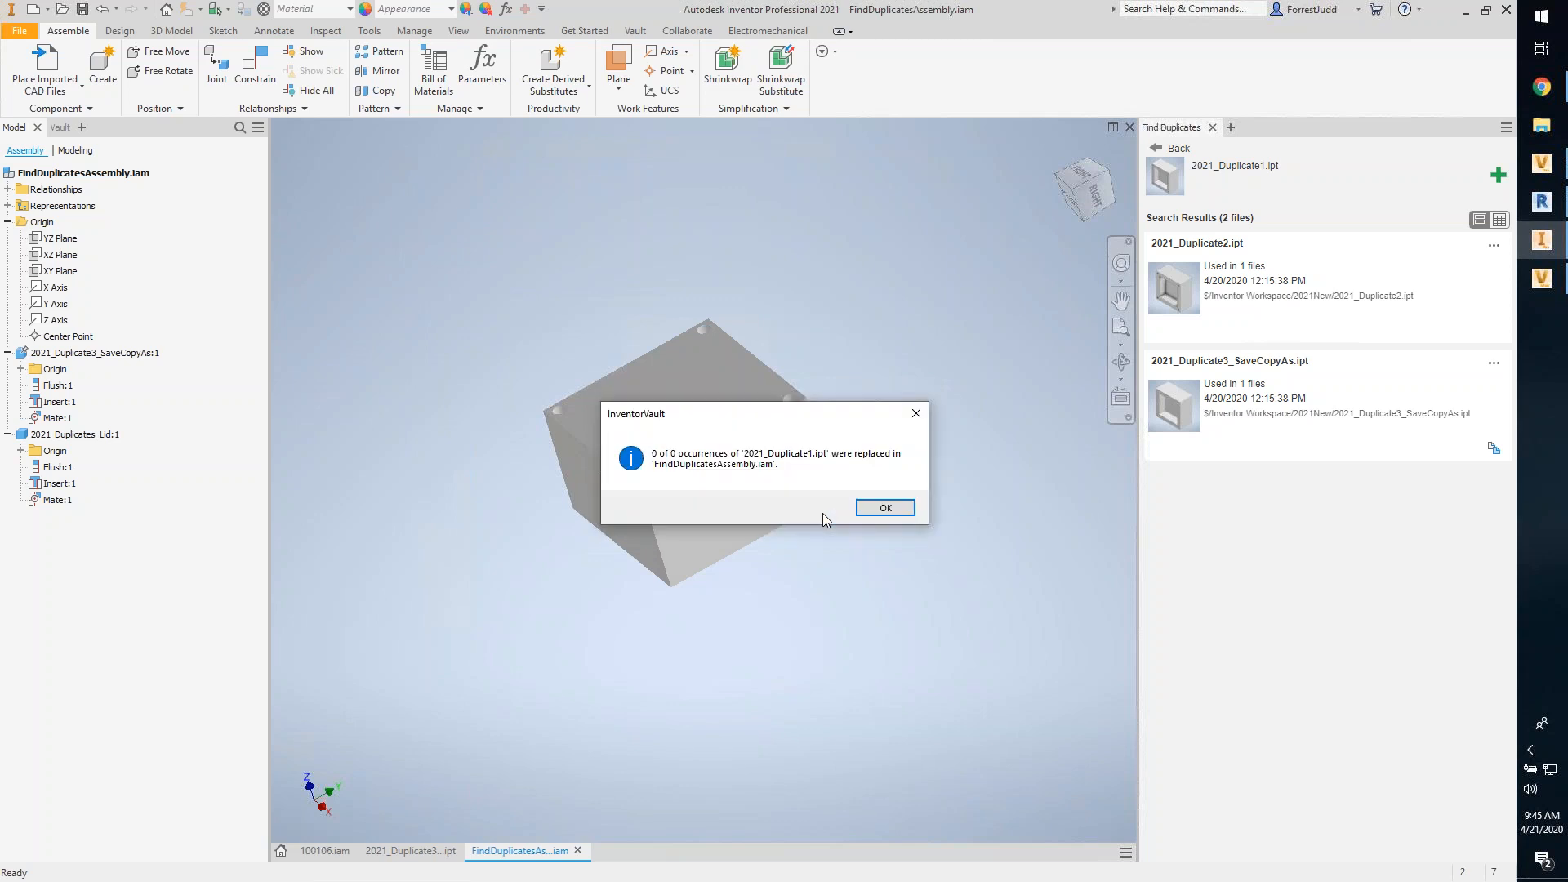
pyautogui.click(896, 509)
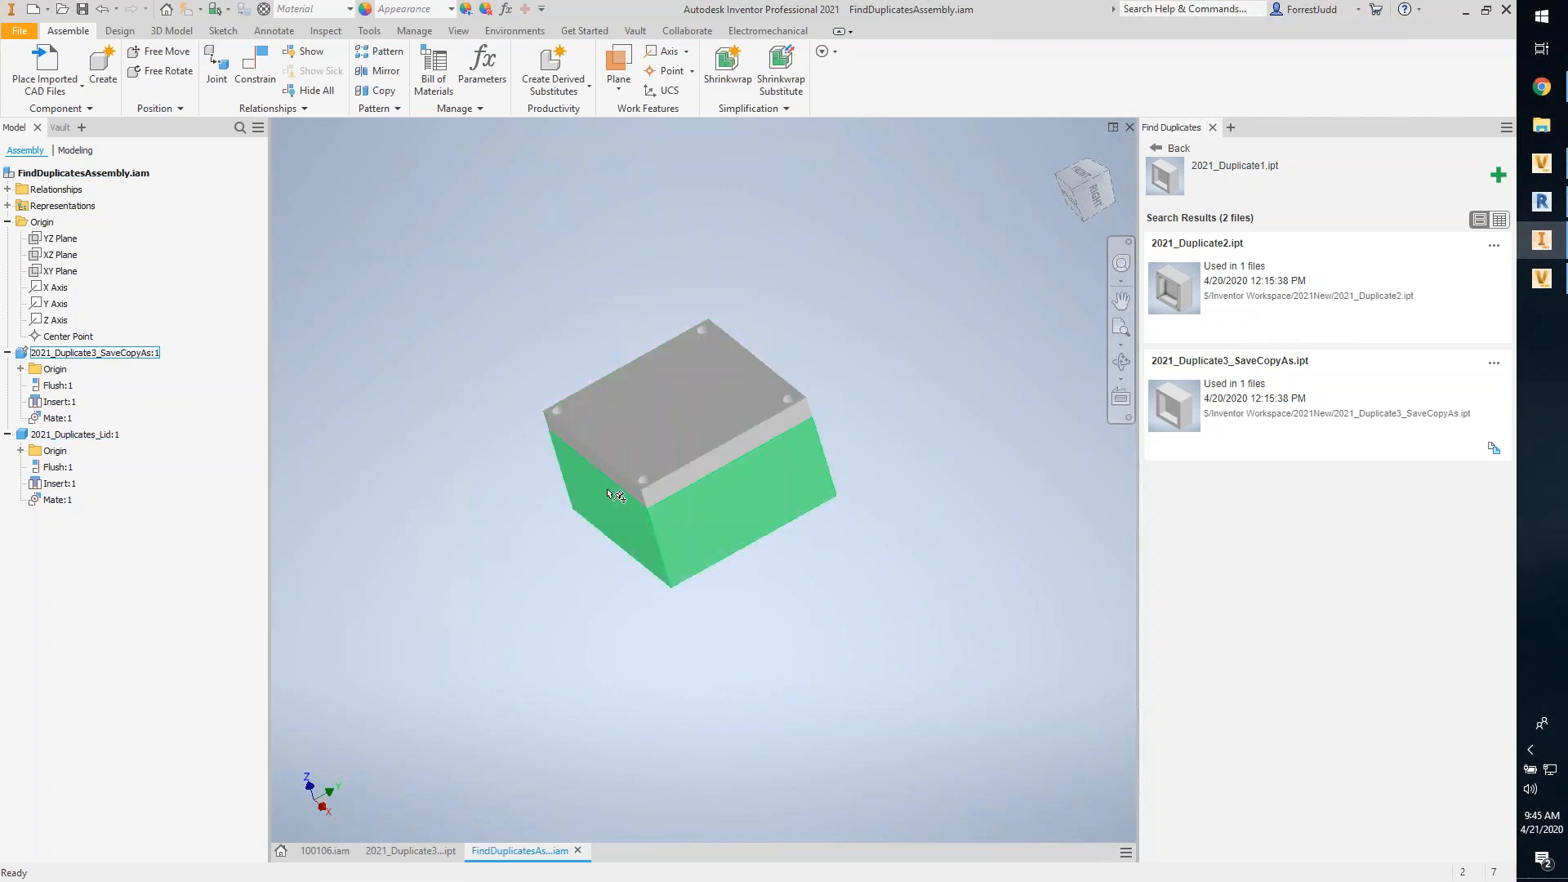
pyautogui.click(1493, 245)
pyautogui.click(1422, 351)
pyautogui.click(813, 516)
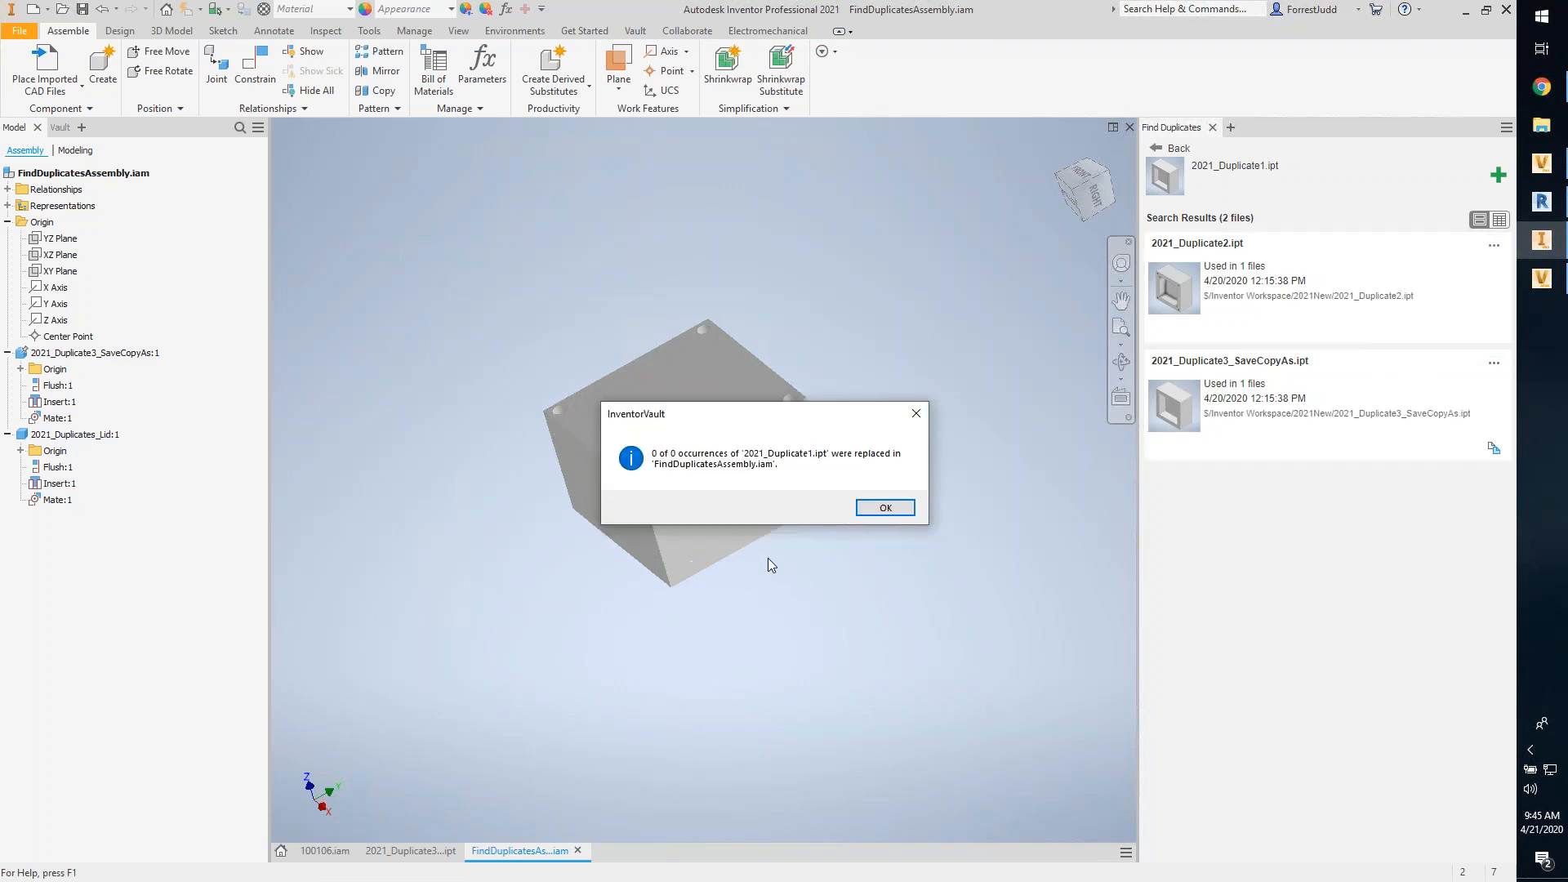
pyautogui.click(886, 509)
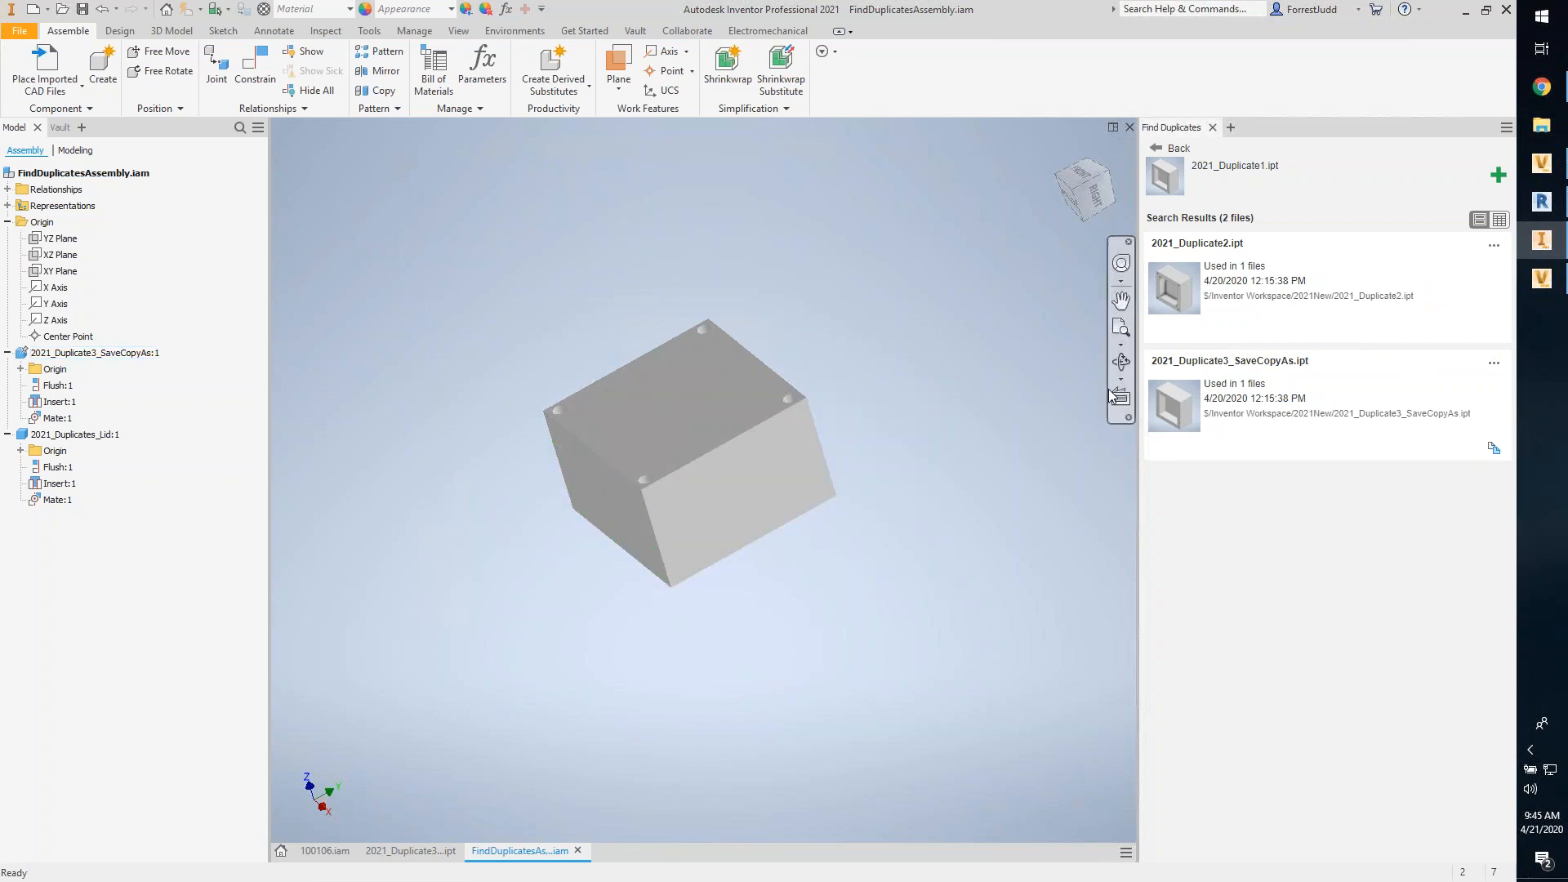
# Step: Close FindDuplicatesAssembly.iam without saving and reopen it from the 2021New folder
pyautogui.click(1129, 126)
pyautogui.click(717, 484)
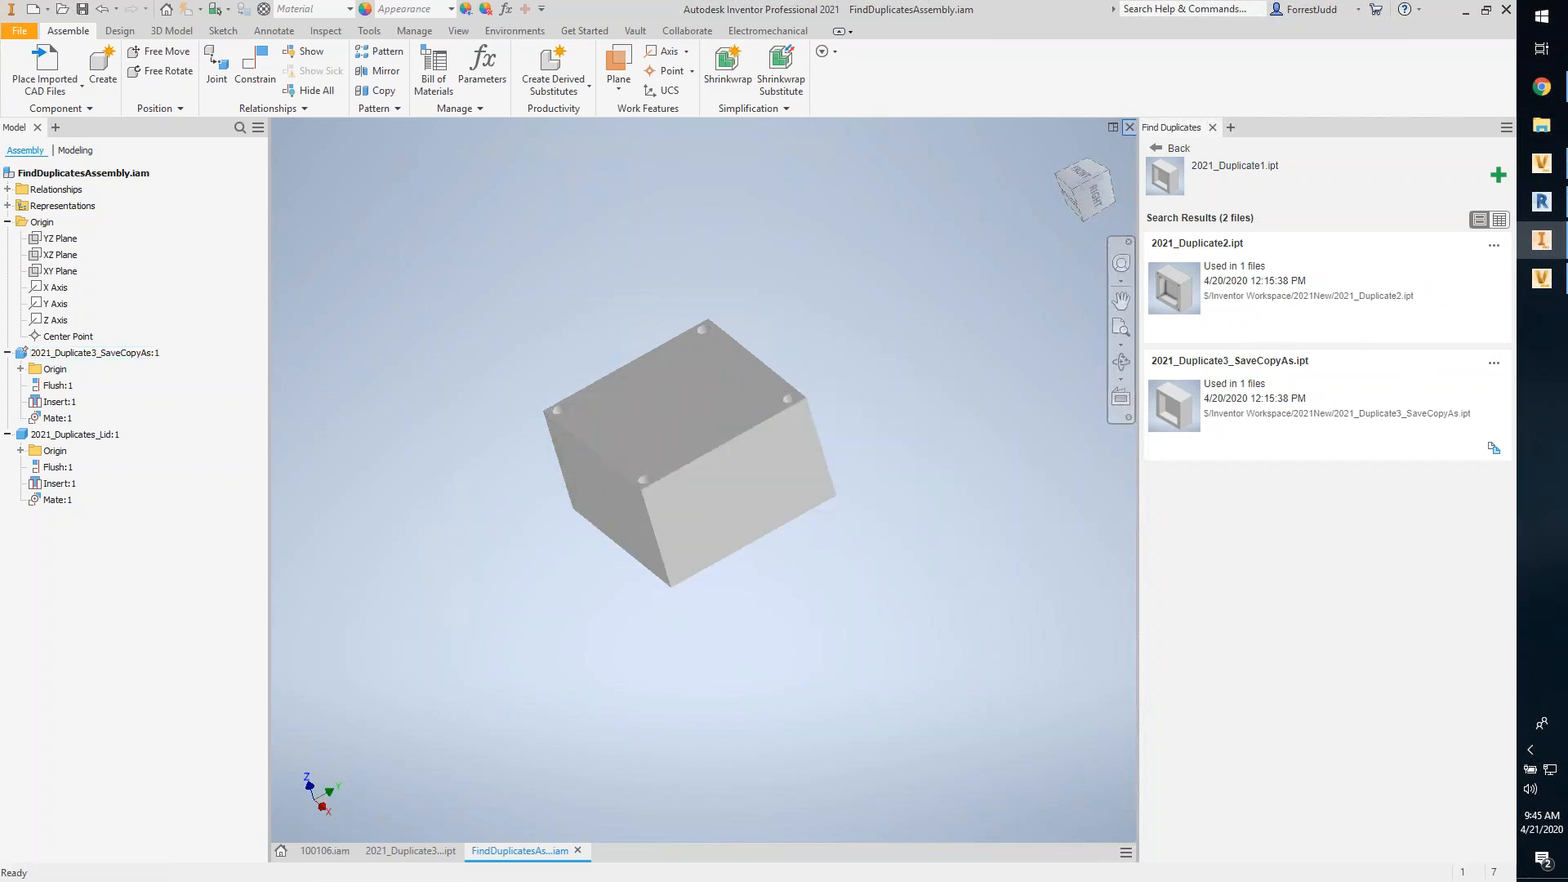
pyautogui.click(62, 9)
pyautogui.click(813, 300)
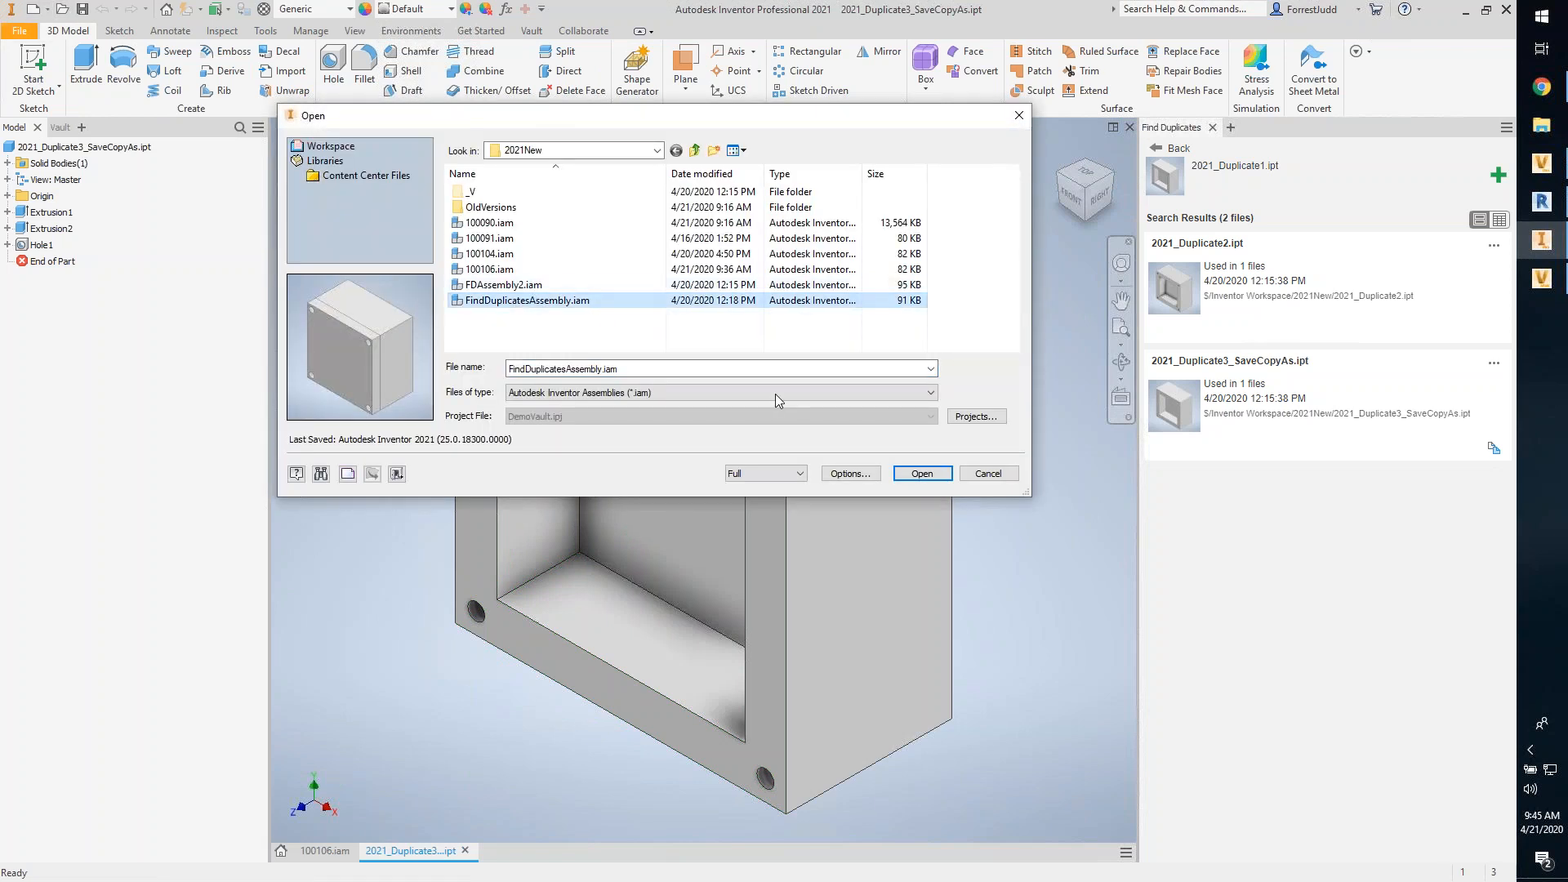
pyautogui.click(921, 474)
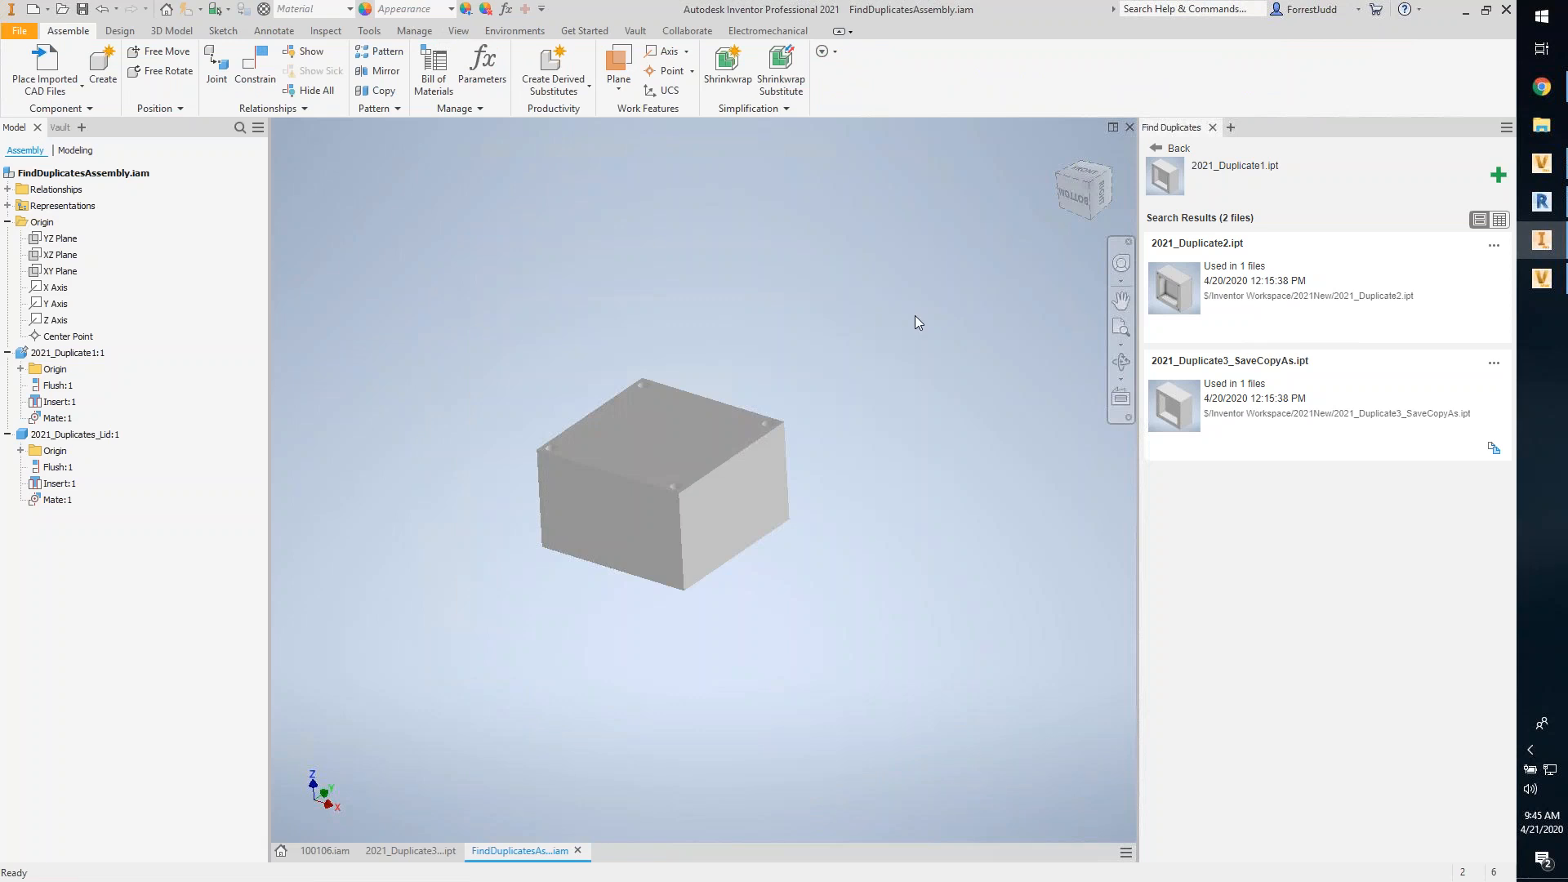
# Step: Replace all occurrences of 2021_Duplicate1.ipt with 2021_Duplicate2.ipt, accepting the inexact match and the relationship errors
pyautogui.click(1494, 245)
pyautogui.click(1441, 347)
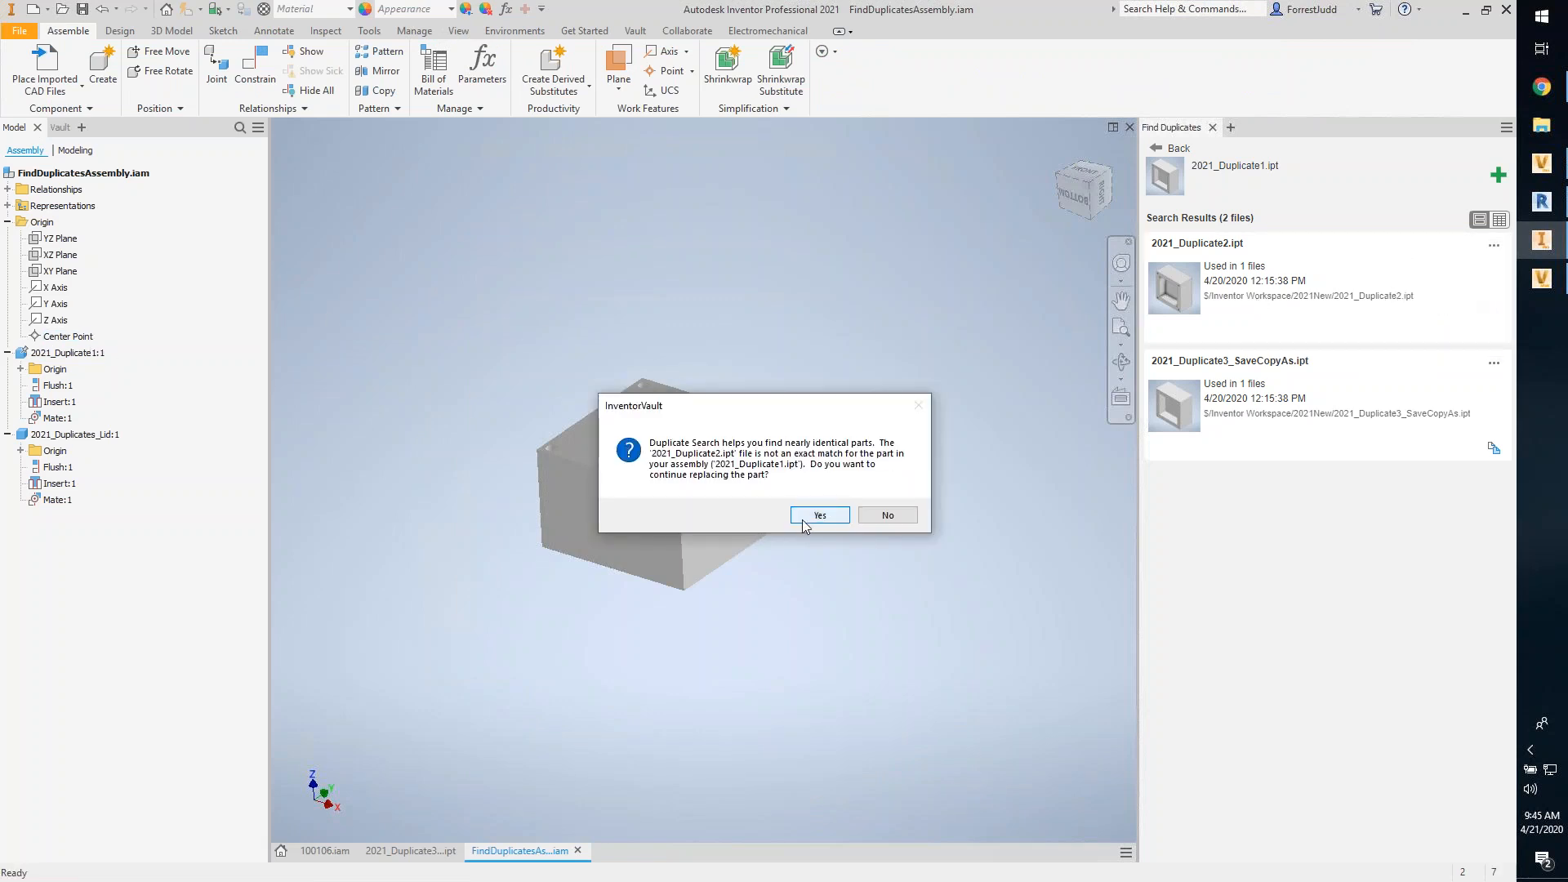
pyautogui.click(803, 521)
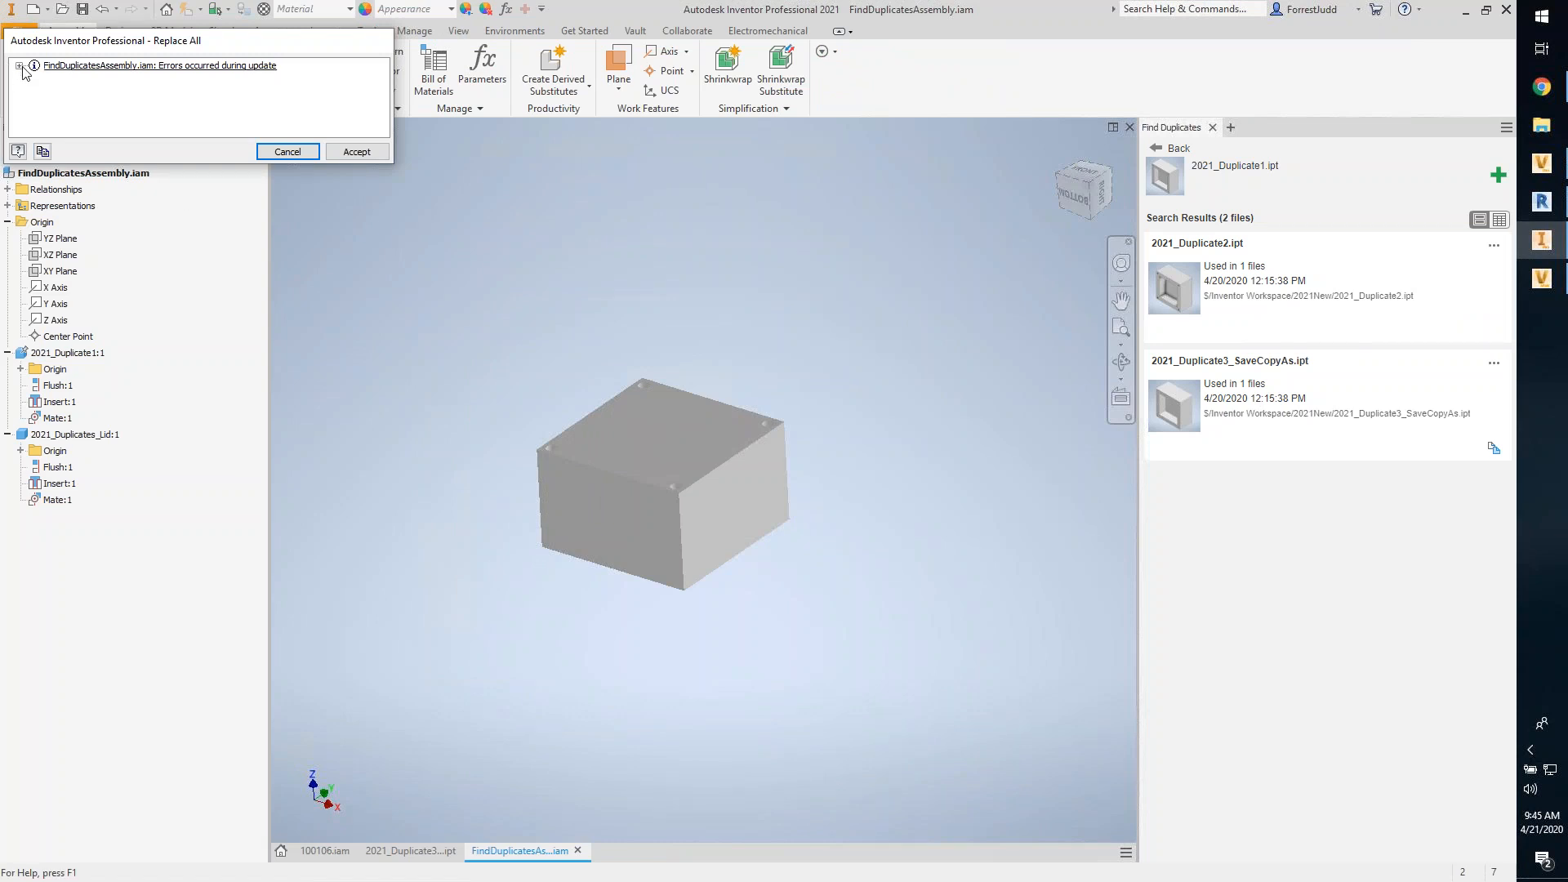
pyautogui.click(19, 64)
pyautogui.moveTo(240, 51); pyautogui.dragTo(576, 101)
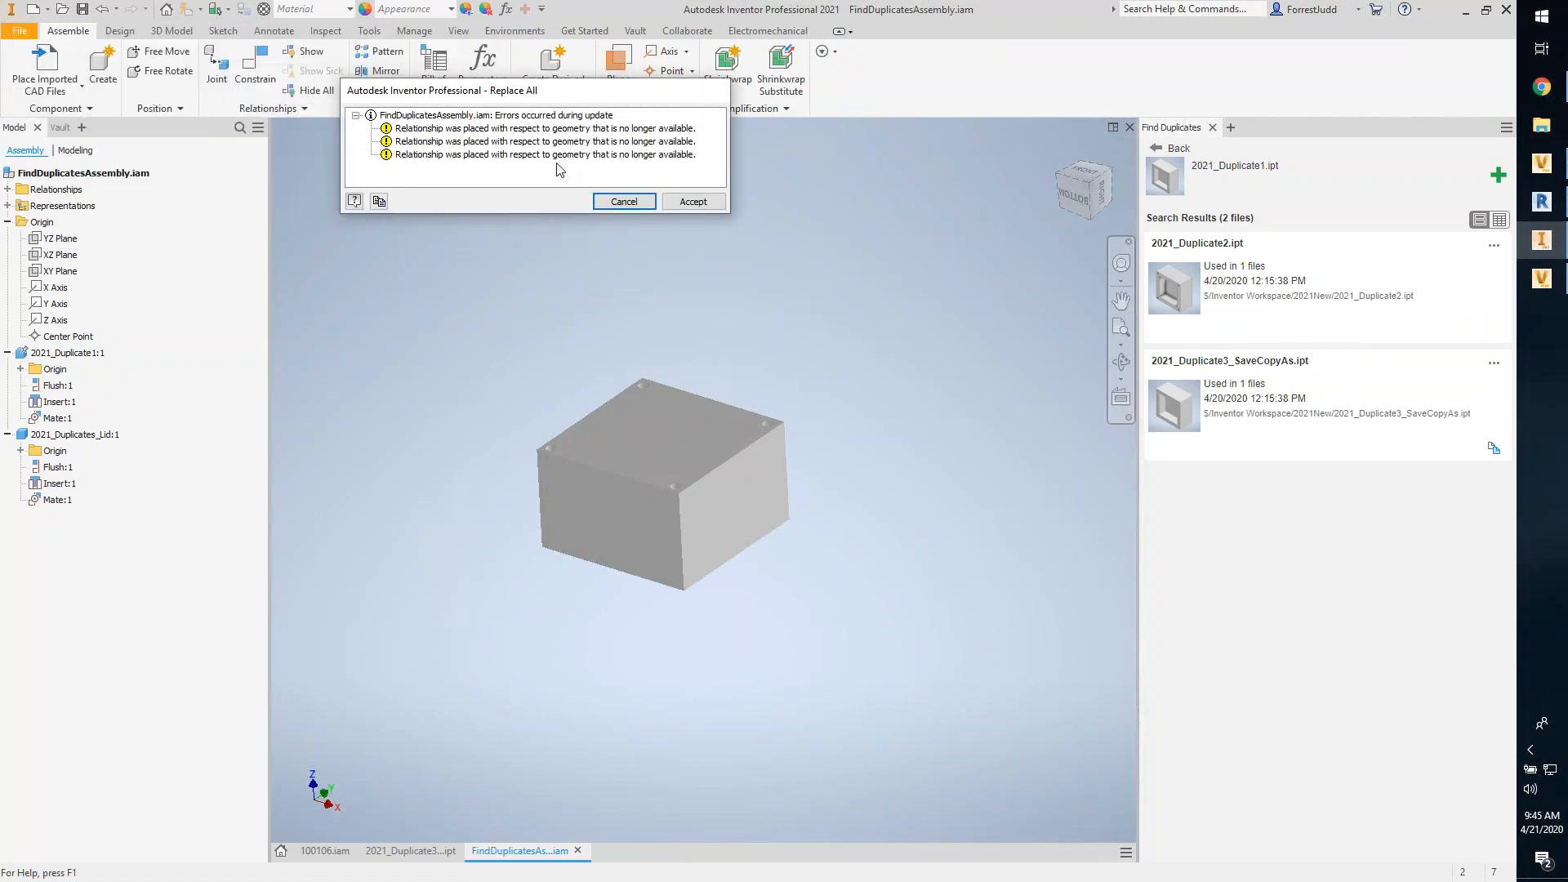
pyautogui.click(690, 205)
pyautogui.click(873, 511)
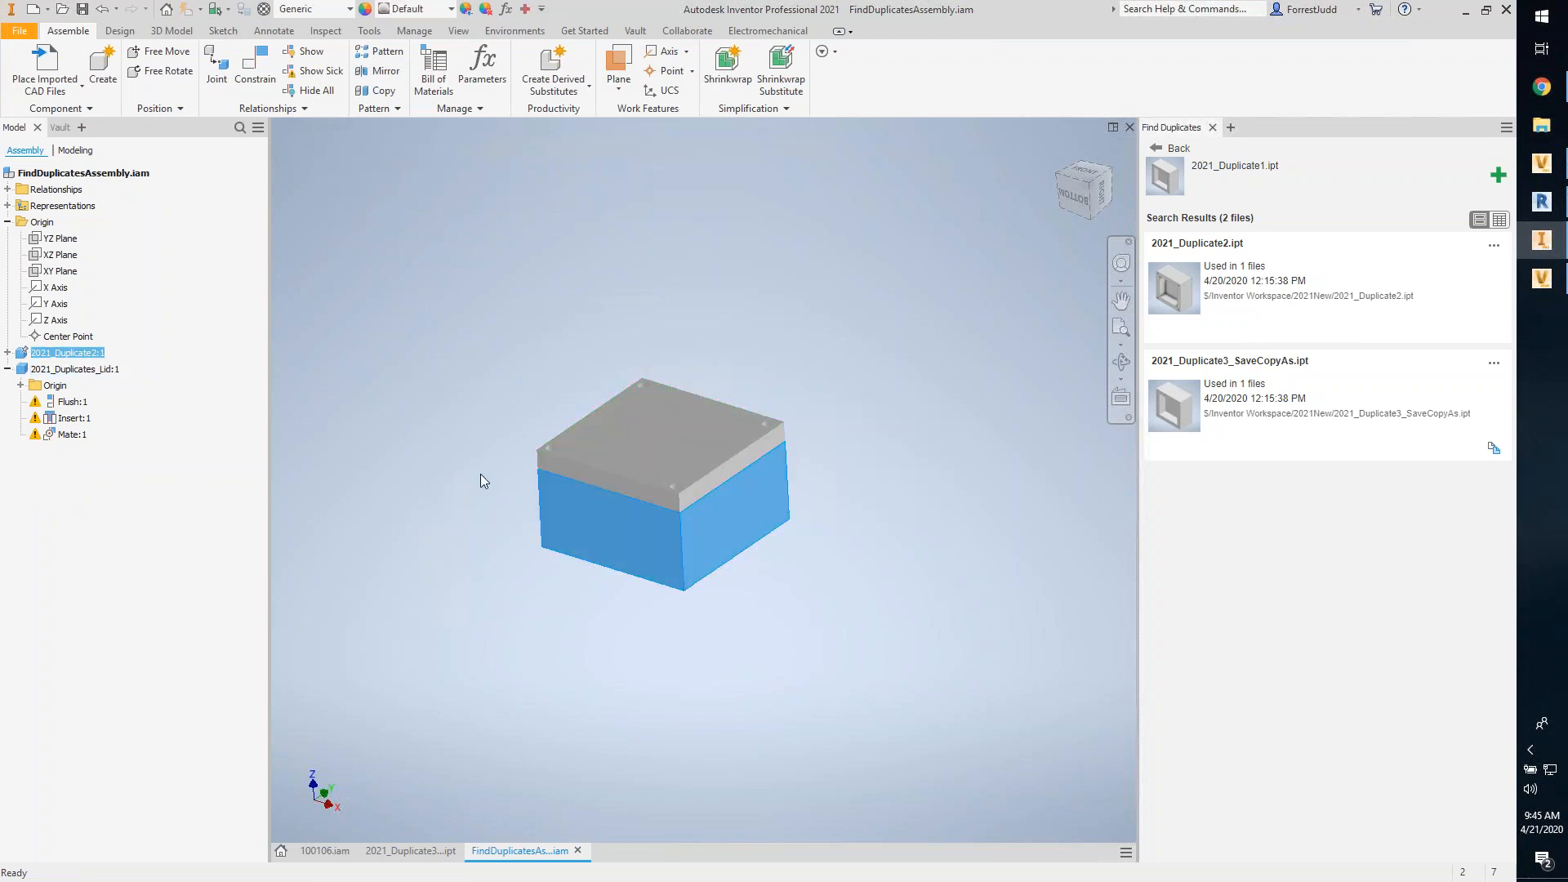
pyautogui.click(408, 477)
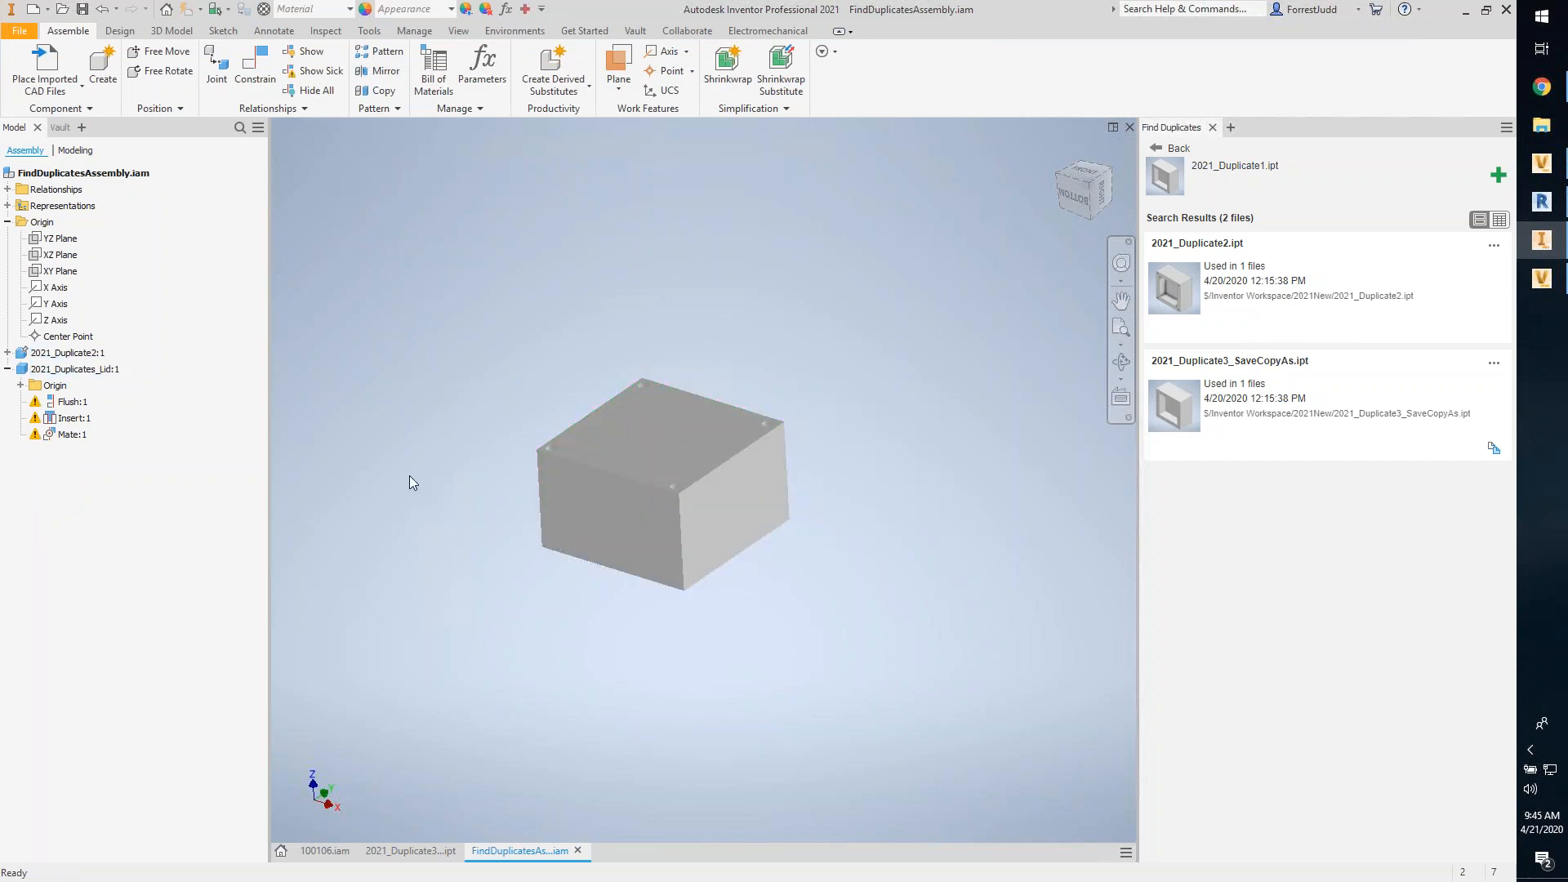
# Step: Pull the lid away from the box and examine the geometry its failed Flush:1 constraint refers to
pyautogui.click(651, 575)
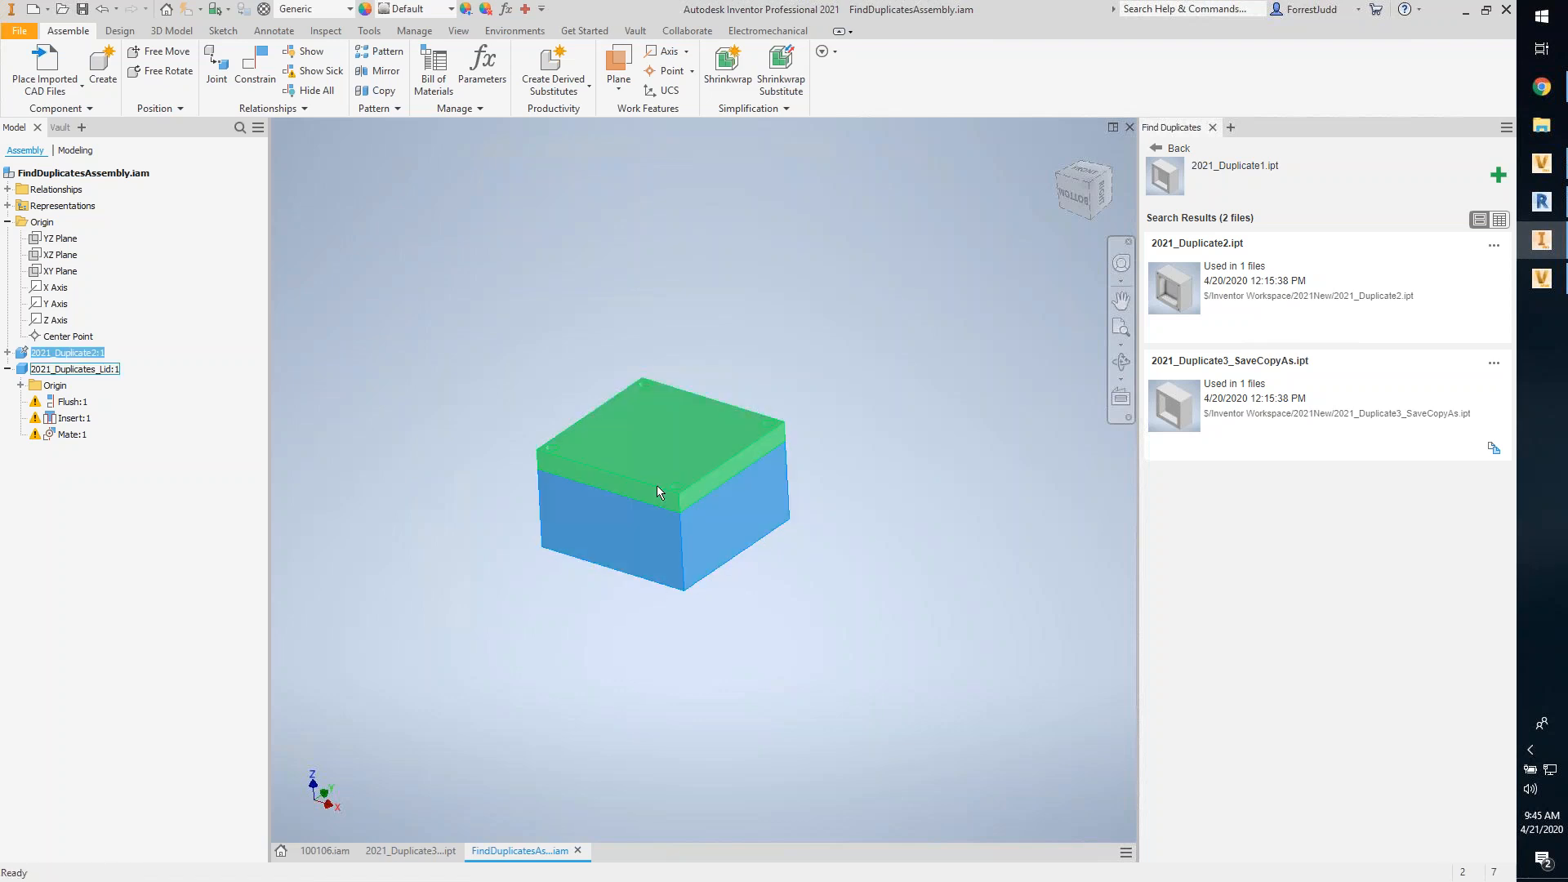
pyautogui.moveTo(657, 486); pyautogui.dragTo(653, 458)
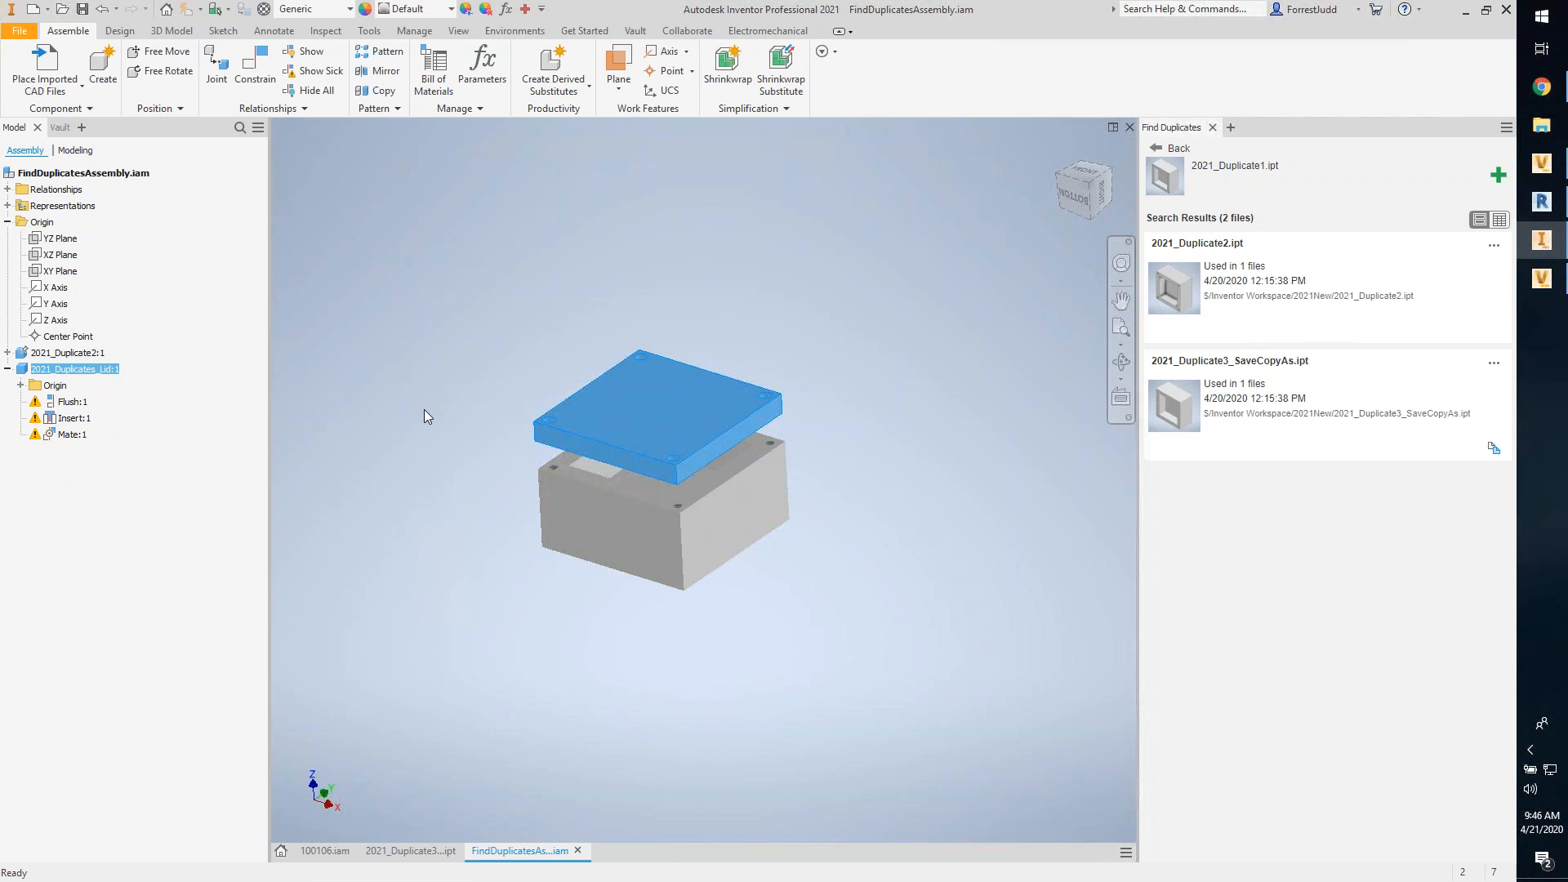
pyautogui.click(71, 402)
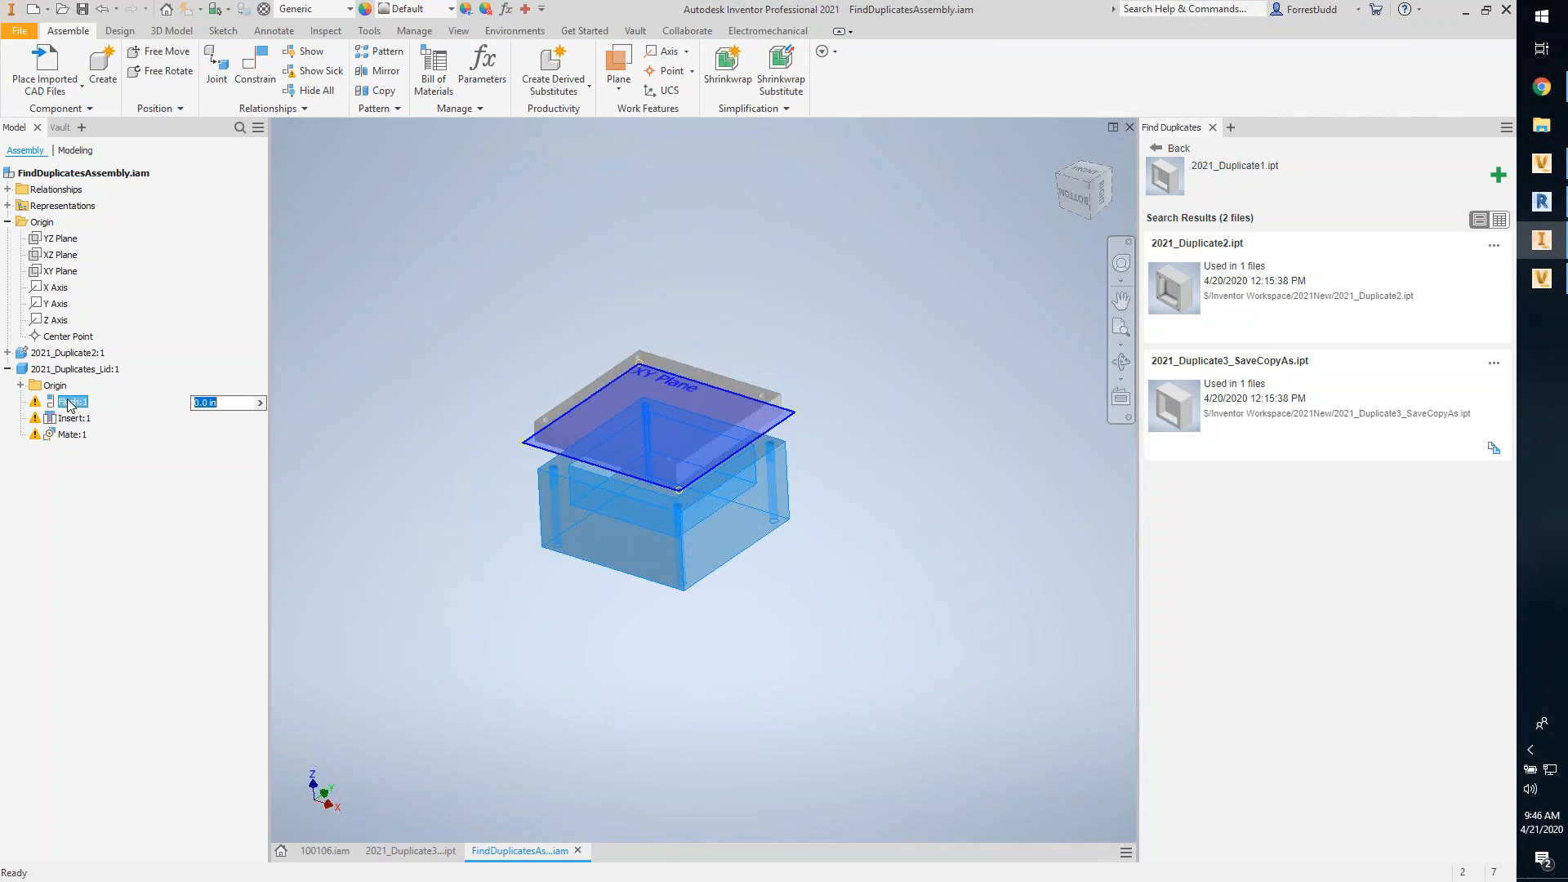
pyautogui.click(448, 292)
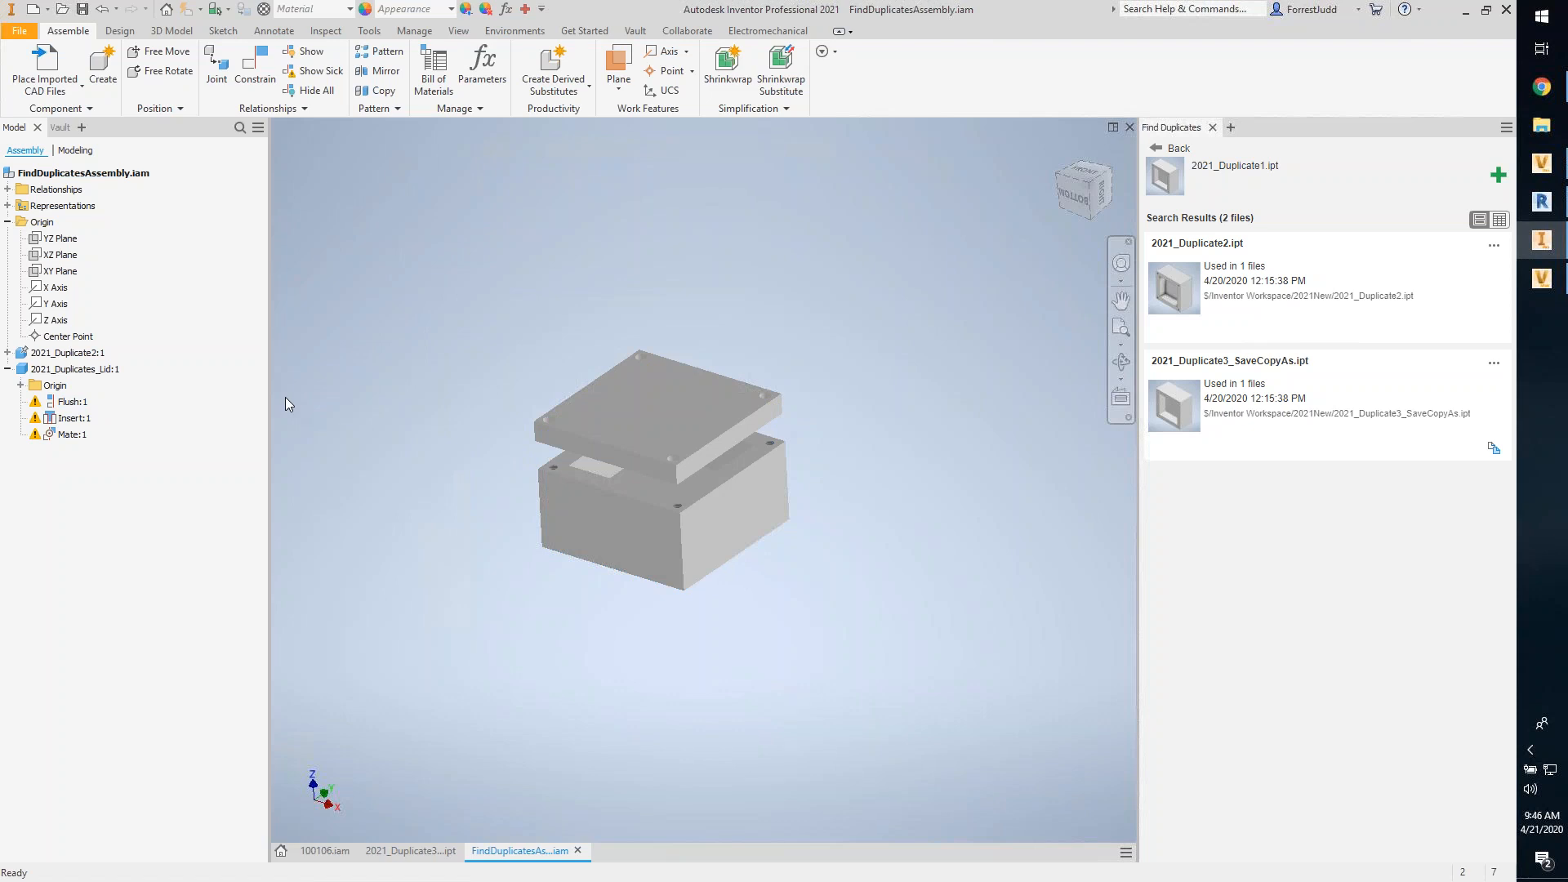
pyautogui.click(60, 403)
pyautogui.click(424, 347)
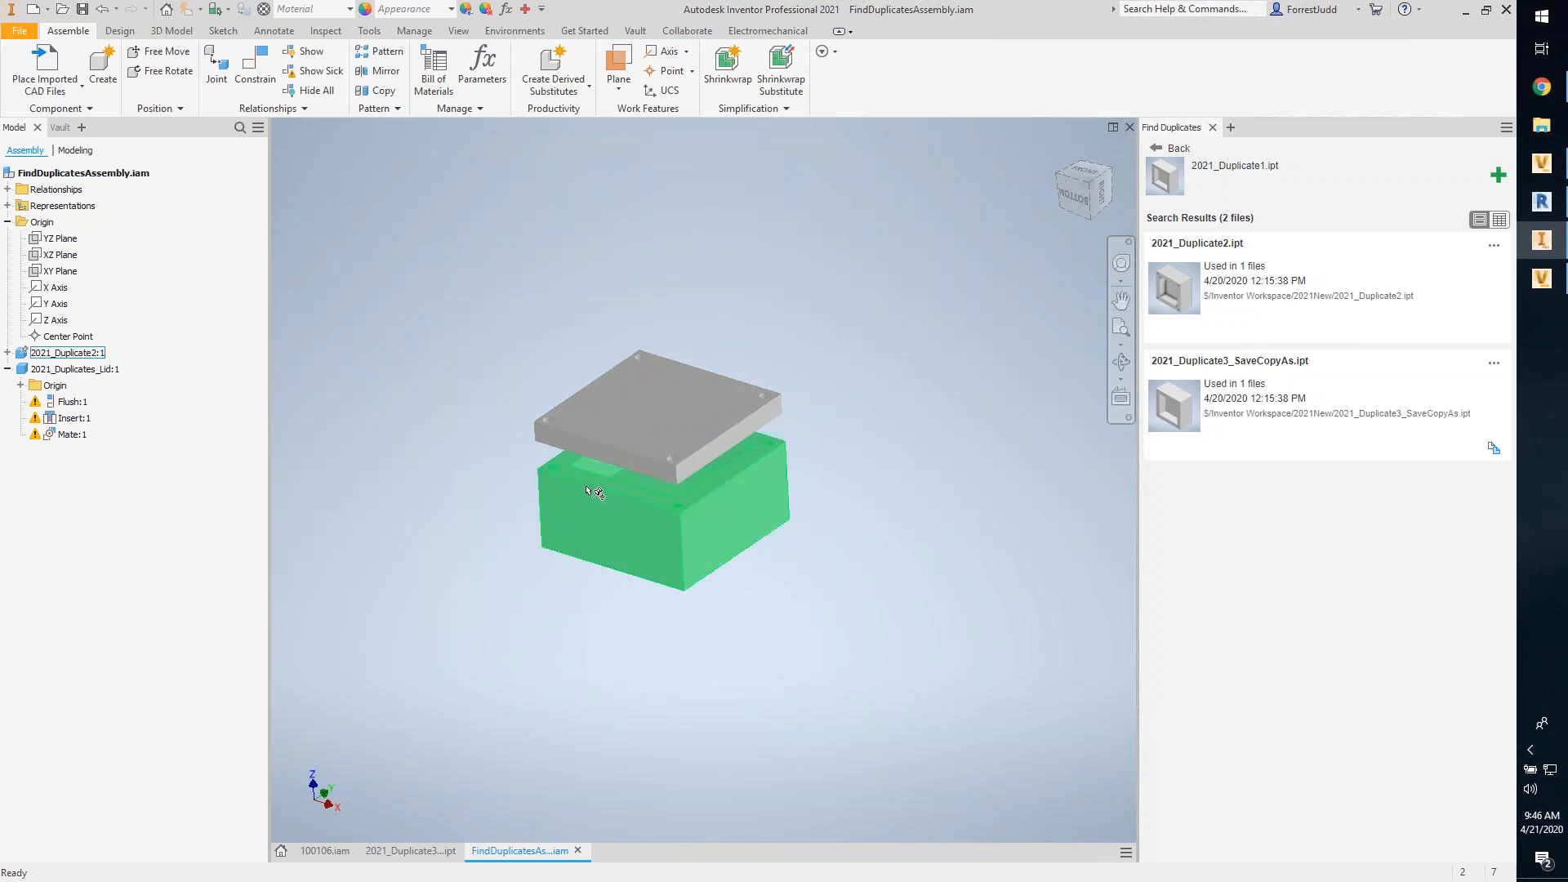
# Step: Create a new part from the Standard.ipt template and start a 2D sketch on the YZ plane
pyautogui.click(33, 9)
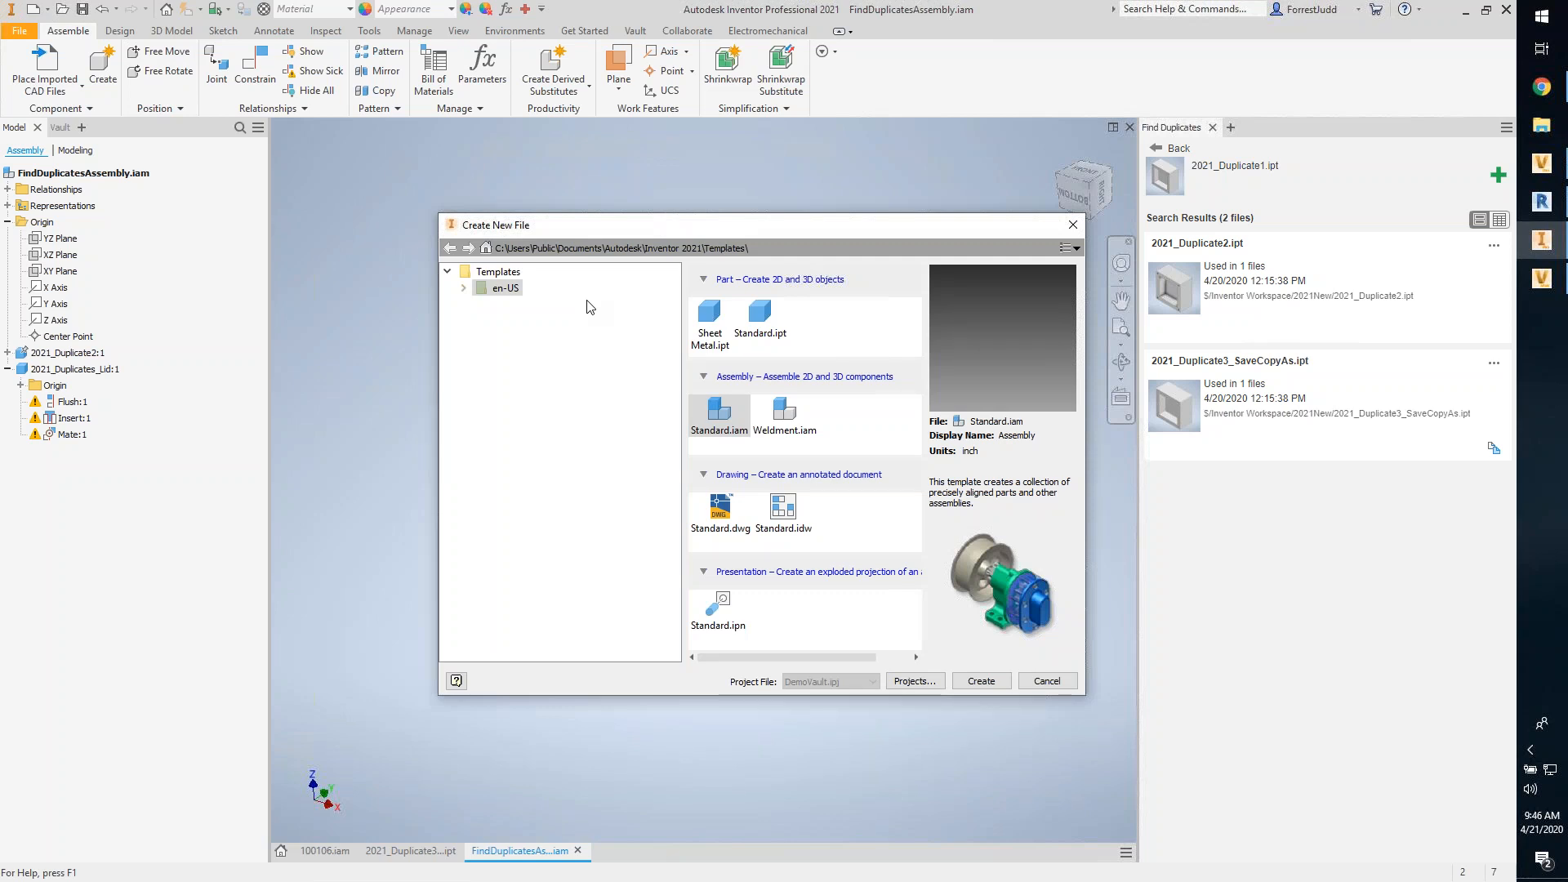
pyautogui.doubleClick(760, 315)
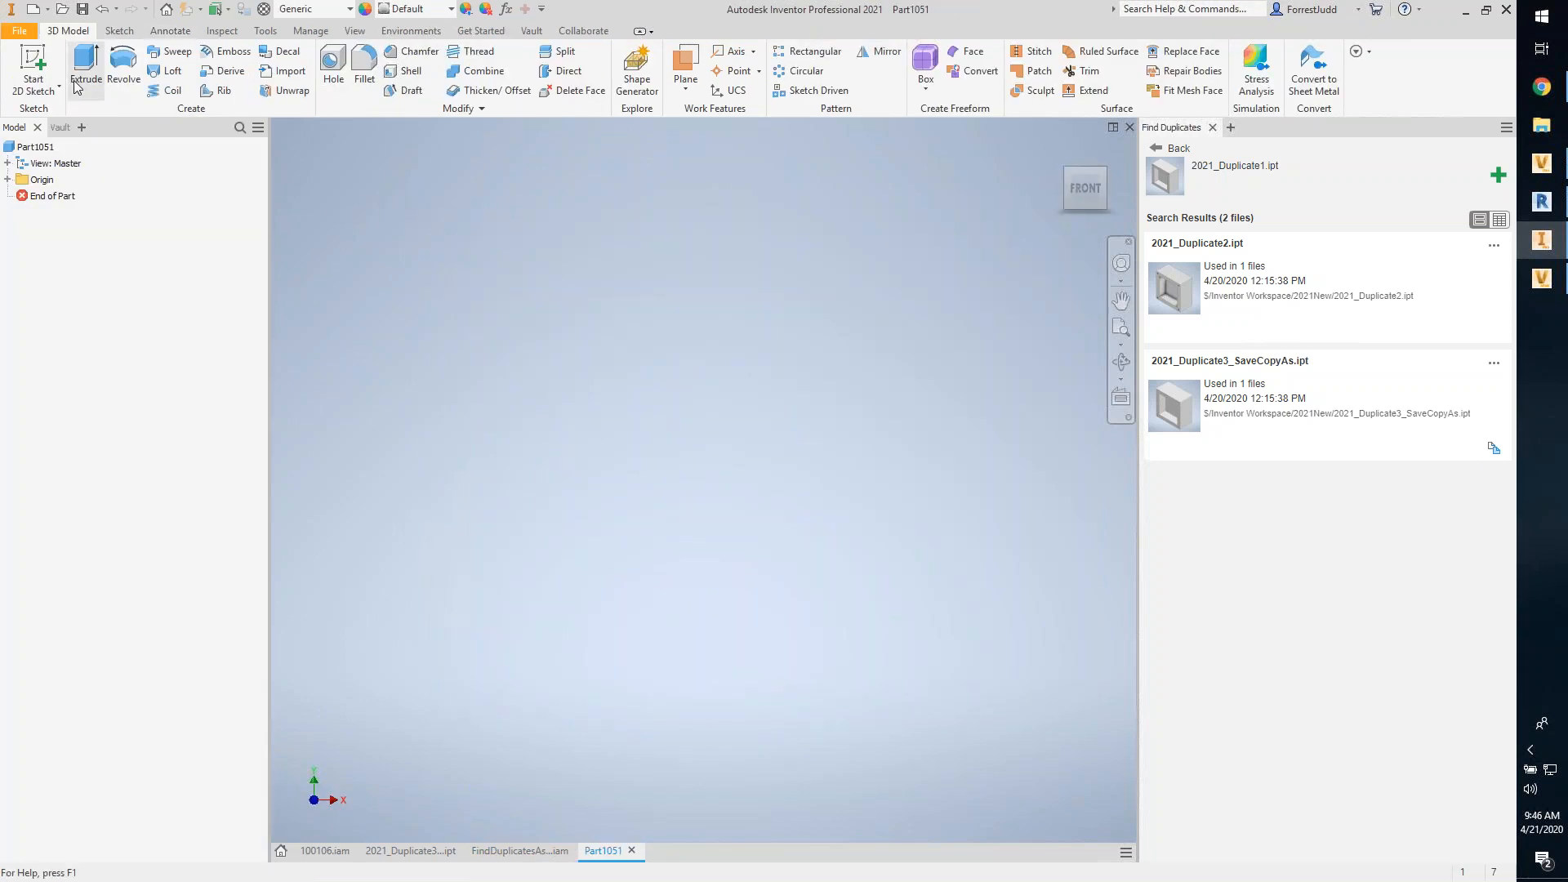
pyautogui.click(34, 62)
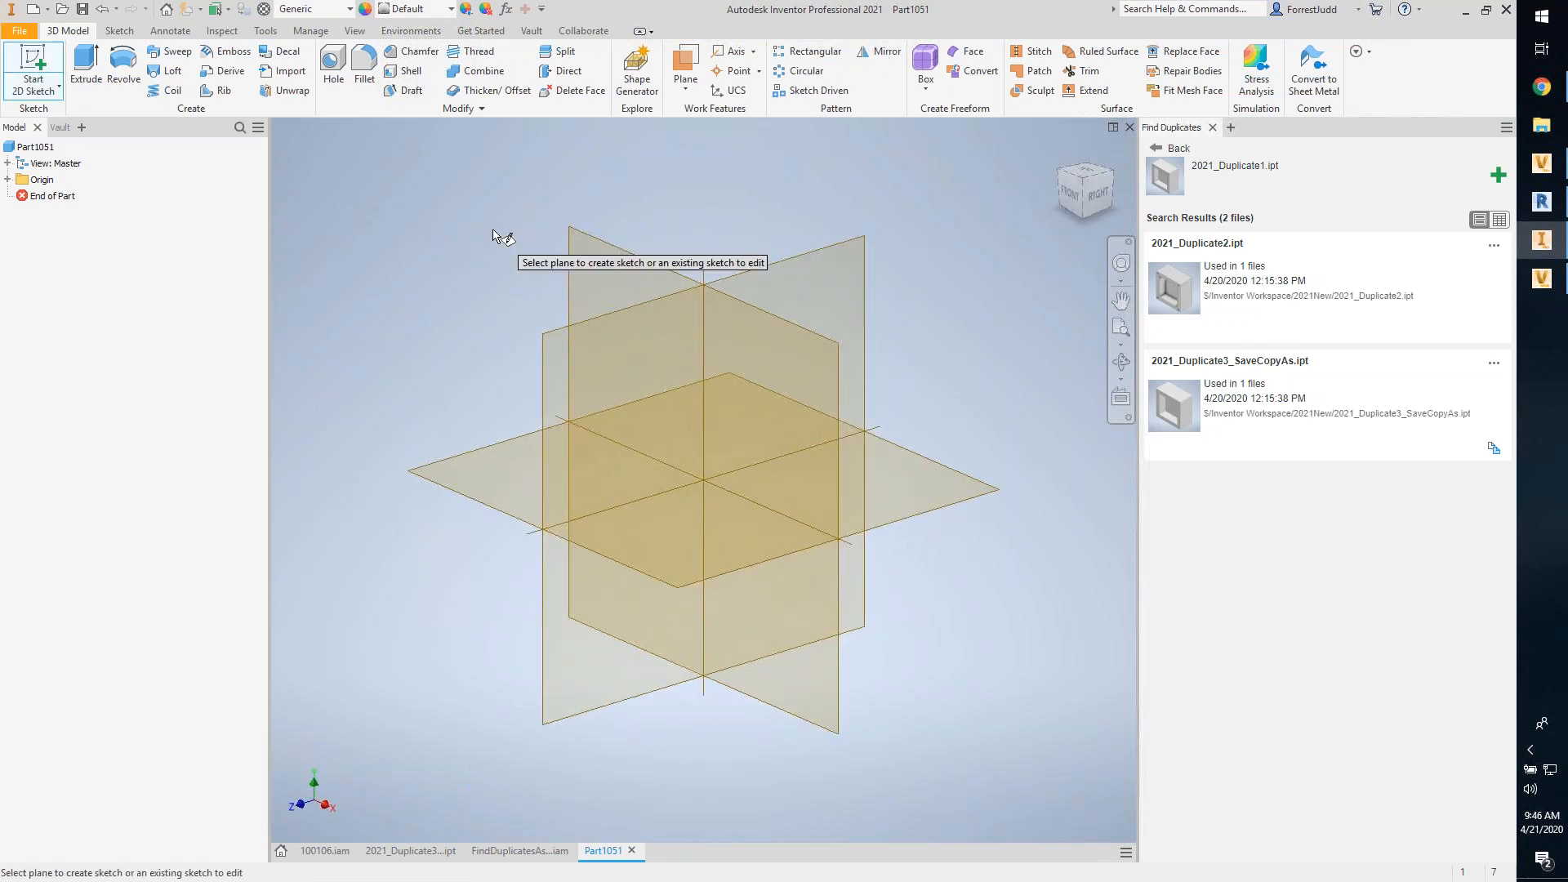
pyautogui.click(553, 337)
# Step: Sketch a 2 by 2 in rectangle centred on the origin and extrude it 1 in
pyautogui.press('r')
pyautogui.click(704, 480)
pyautogui.write('2')
pyautogui.press('Tab')
pyautogui.write('2')
pyautogui.press('Return')
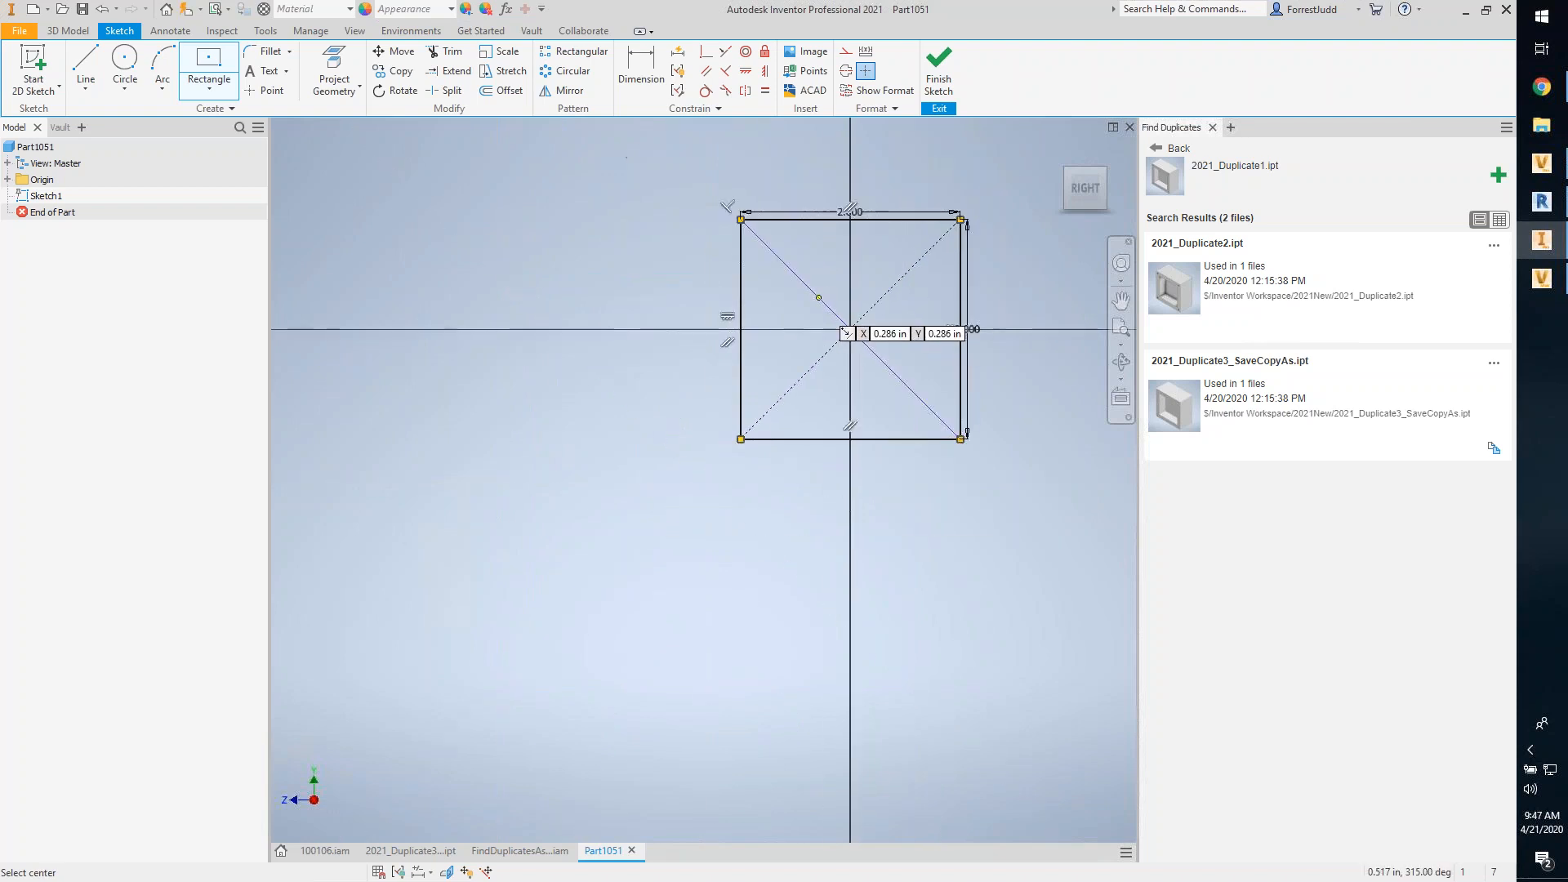
pyautogui.press('e')
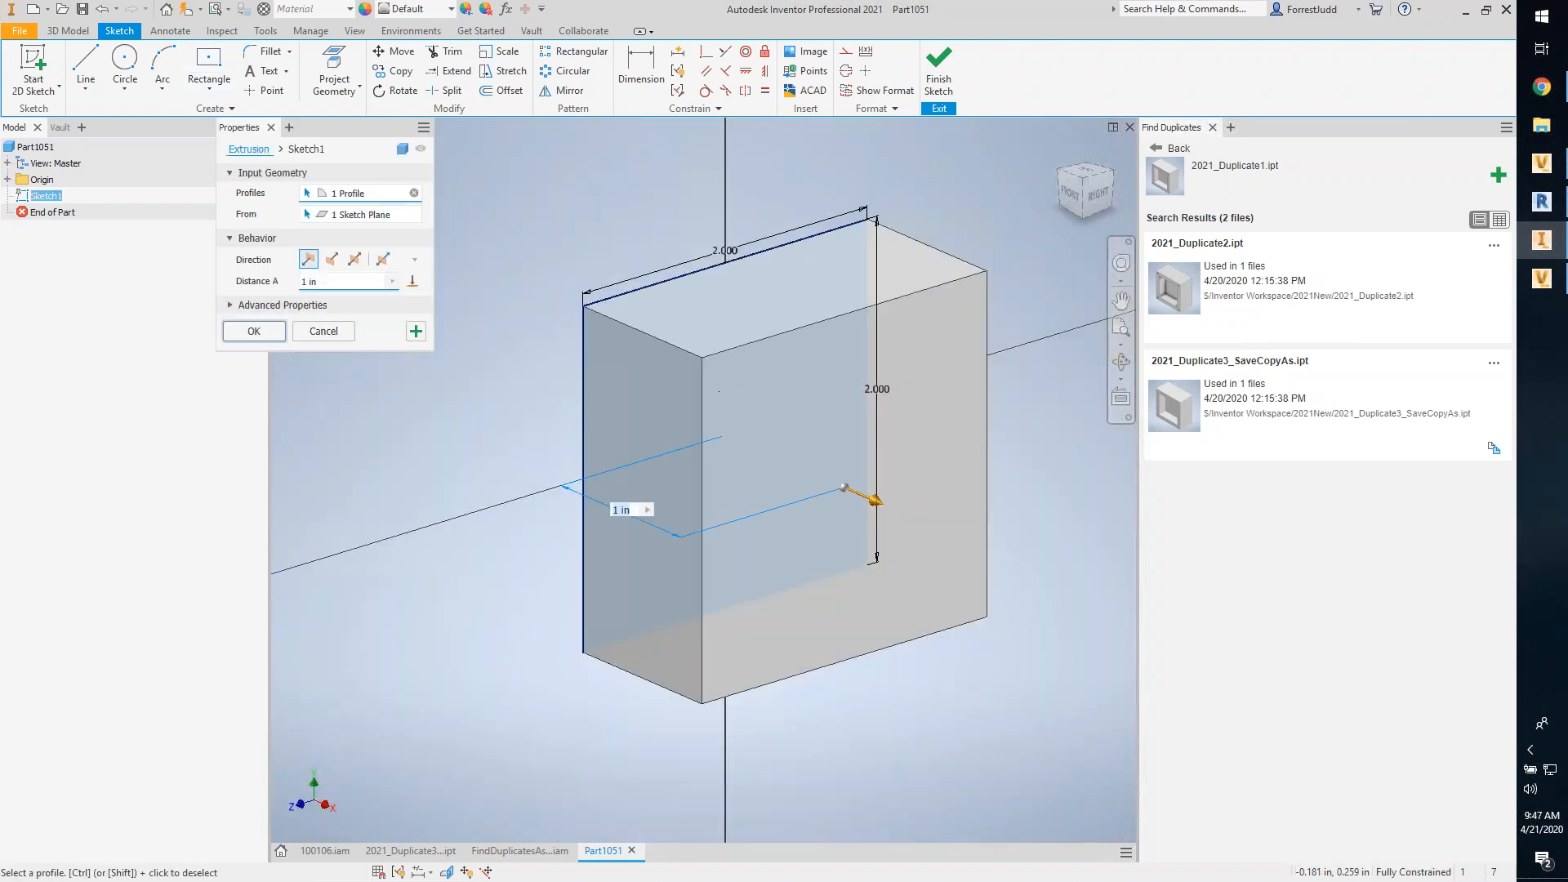
pyautogui.click(254, 331)
# Step: Sketch a 1.5 by 1.5 in centred rectangle on the front face of the block
pyautogui.click(906, 413)
pyautogui.click(908, 407)
pyautogui.click(209, 66)
pyautogui.click(703, 480)
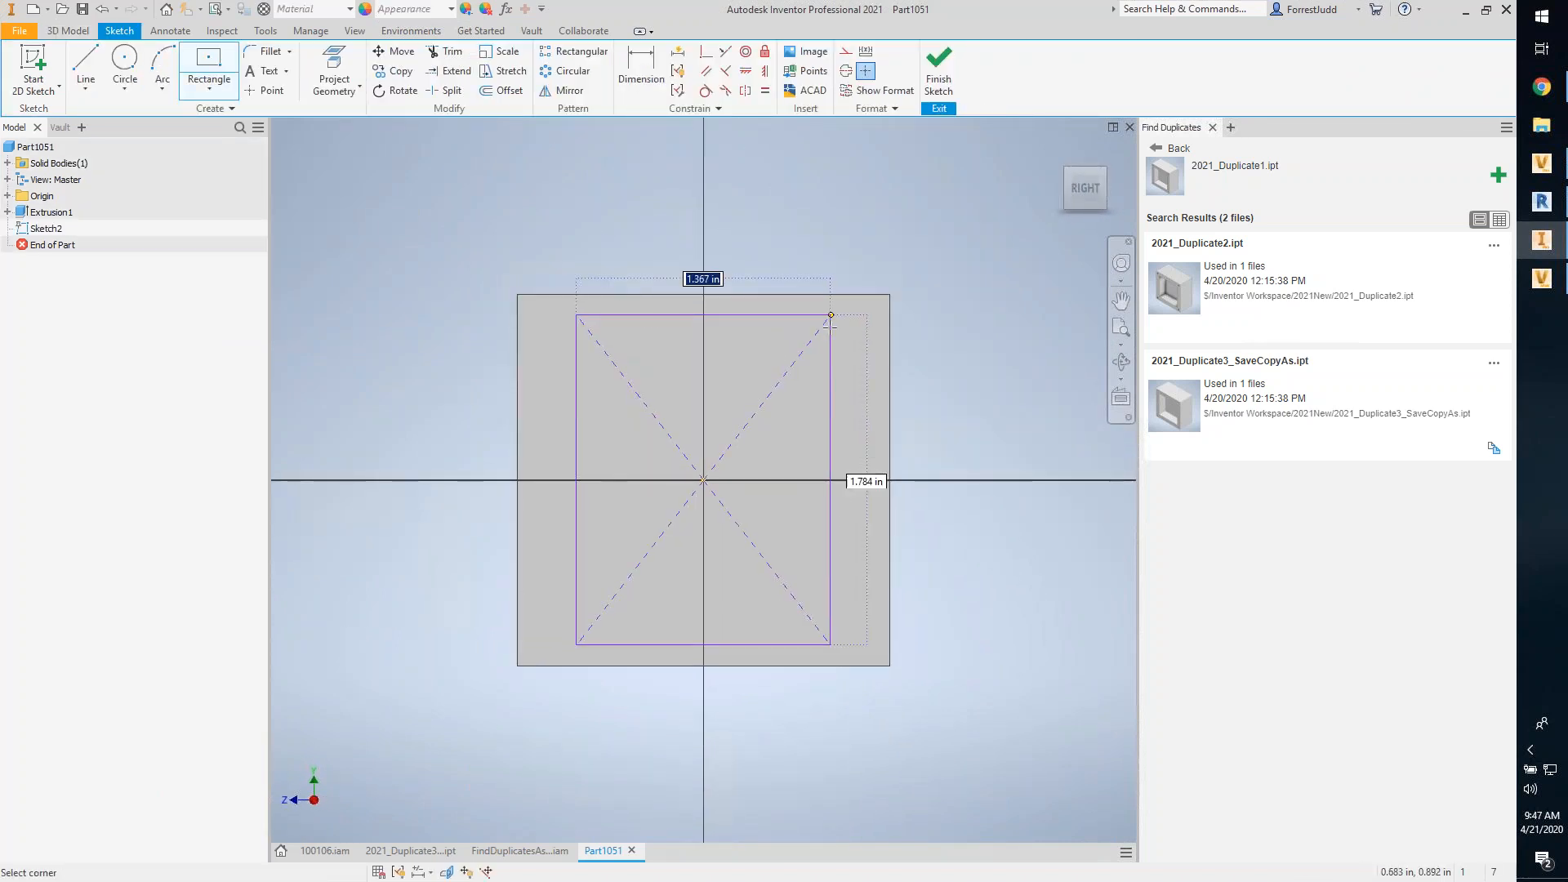
pyautogui.write('1.5')
pyautogui.press('Tab')
pyautogui.write('1.5')
pyautogui.press('Tab')
pyautogui.press('Return')
# Step: Cut the 1.5 in square 0.5 in deep into the block to form a pocket
pyautogui.keyDown('shift'); pyautogui.moveTo(669, 384); pyautogui.dragTo(742, 361, button='middle'); pyautogui.keyUp('shift')
pyautogui.press('e')
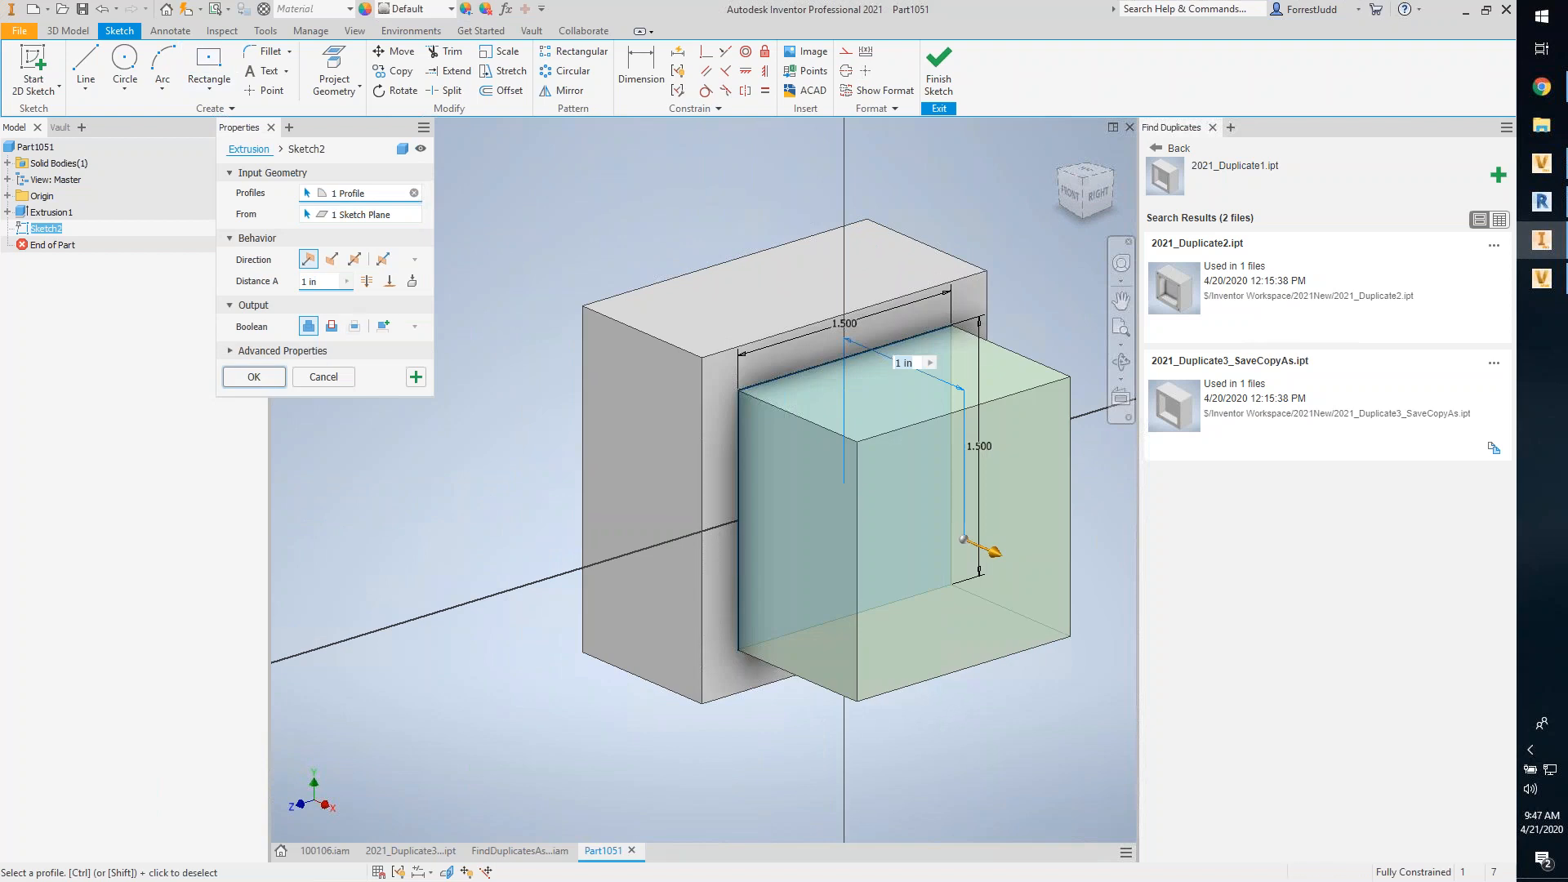
pyautogui.click(332, 325)
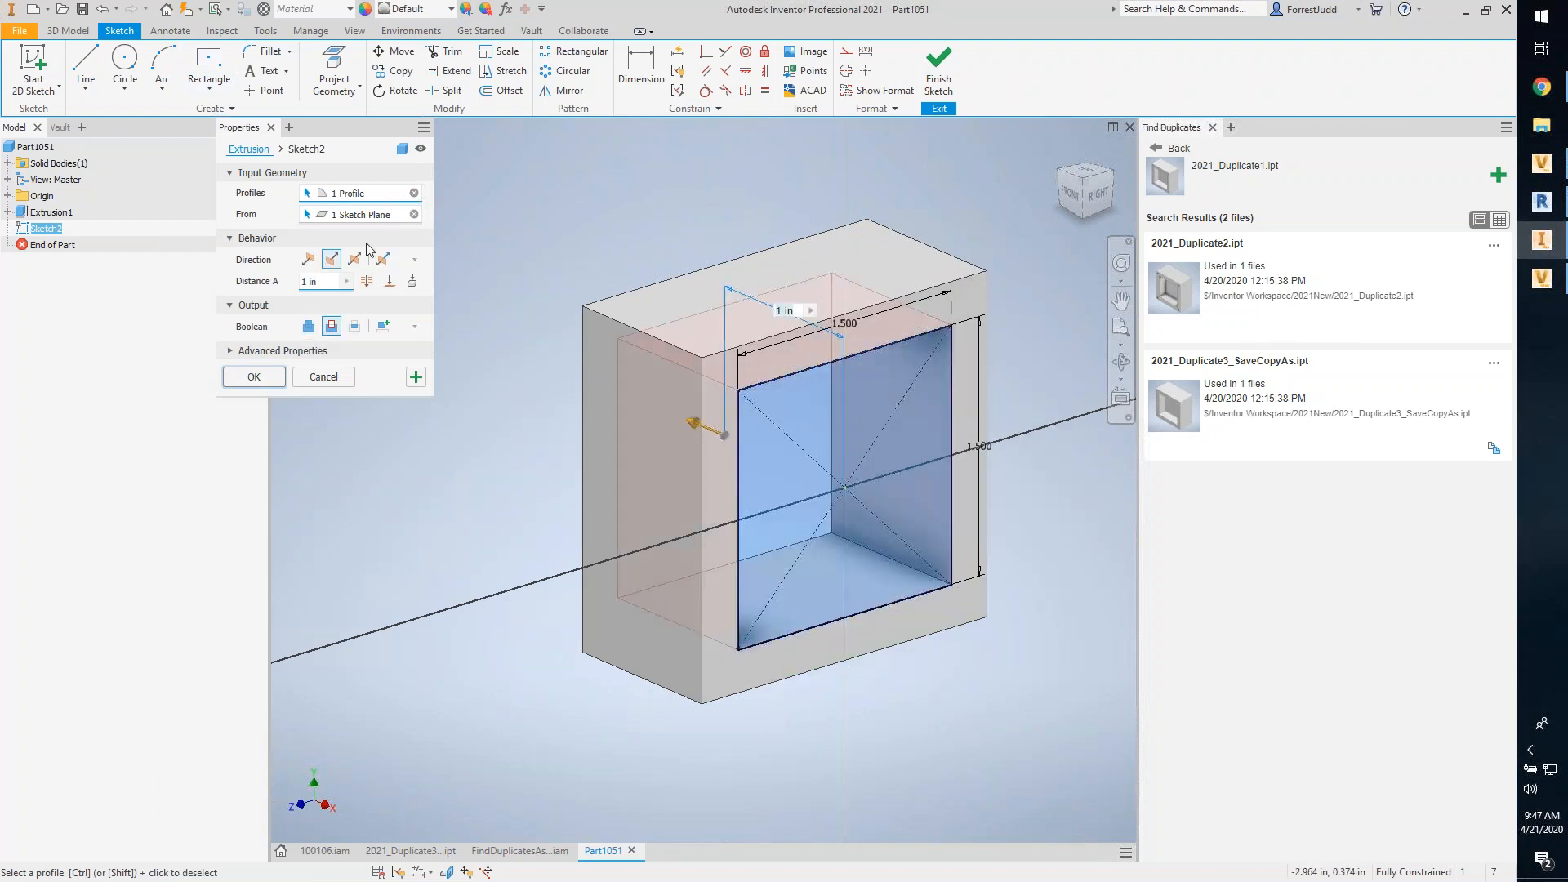
pyautogui.write('.5')
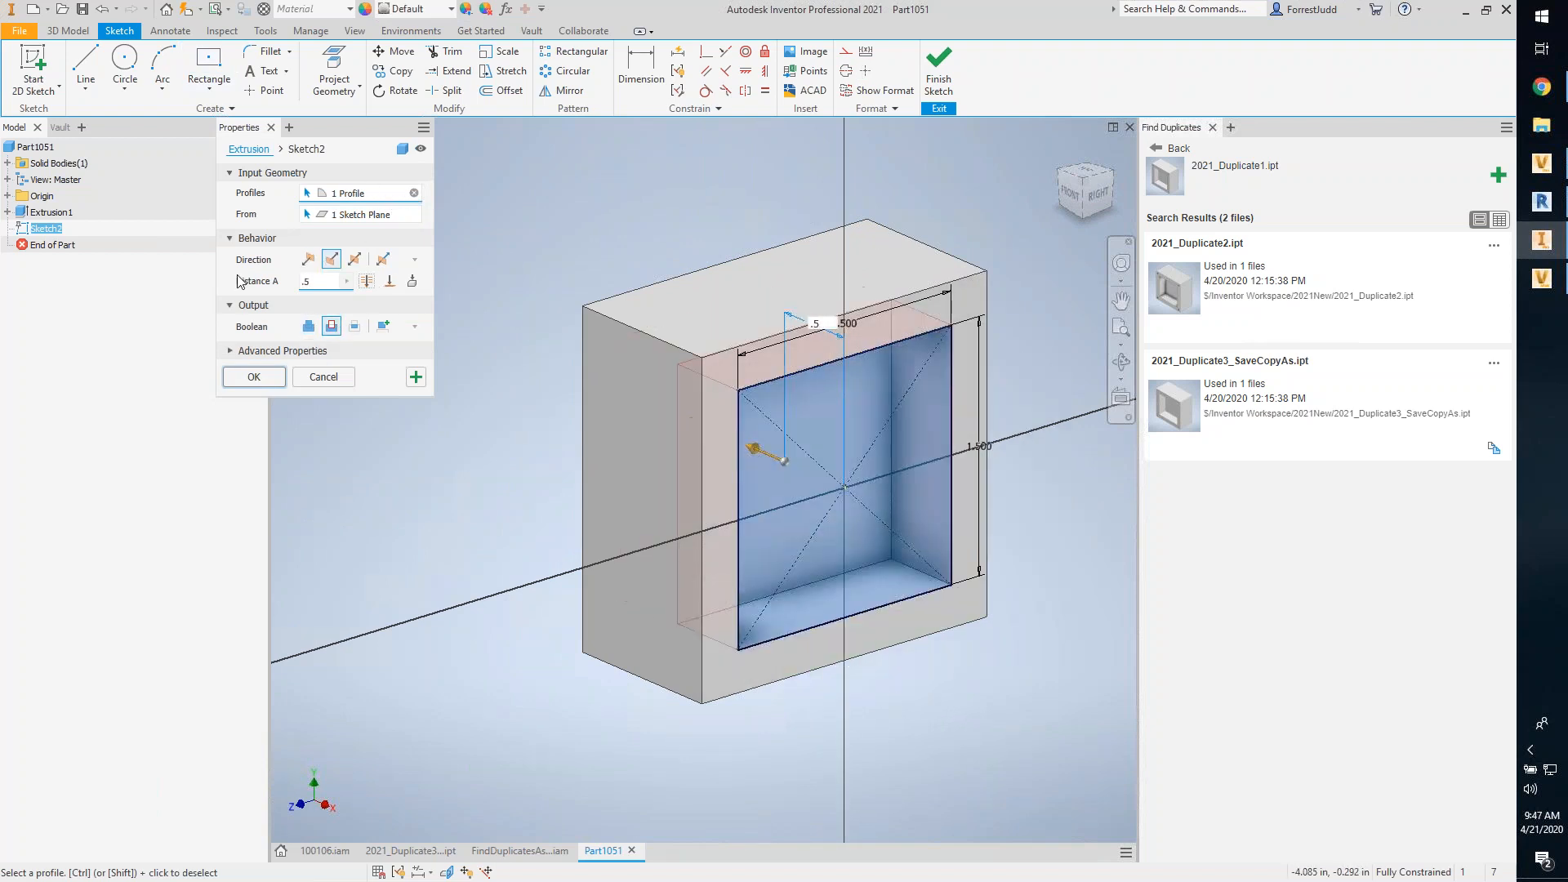
pyautogui.click(254, 376)
# Step: Sketch a 1.75 by 1.75 in rectangle centred on the origin on the rim face around the pocket
pyautogui.keyDown('shift'); pyautogui.moveTo(922, 294); pyautogui.dragTo(531, 245, button='middle'); pyautogui.keyUp('shift')
pyautogui.click(34, 69)
pyautogui.click(592, 281)
pyautogui.click(222, 79)
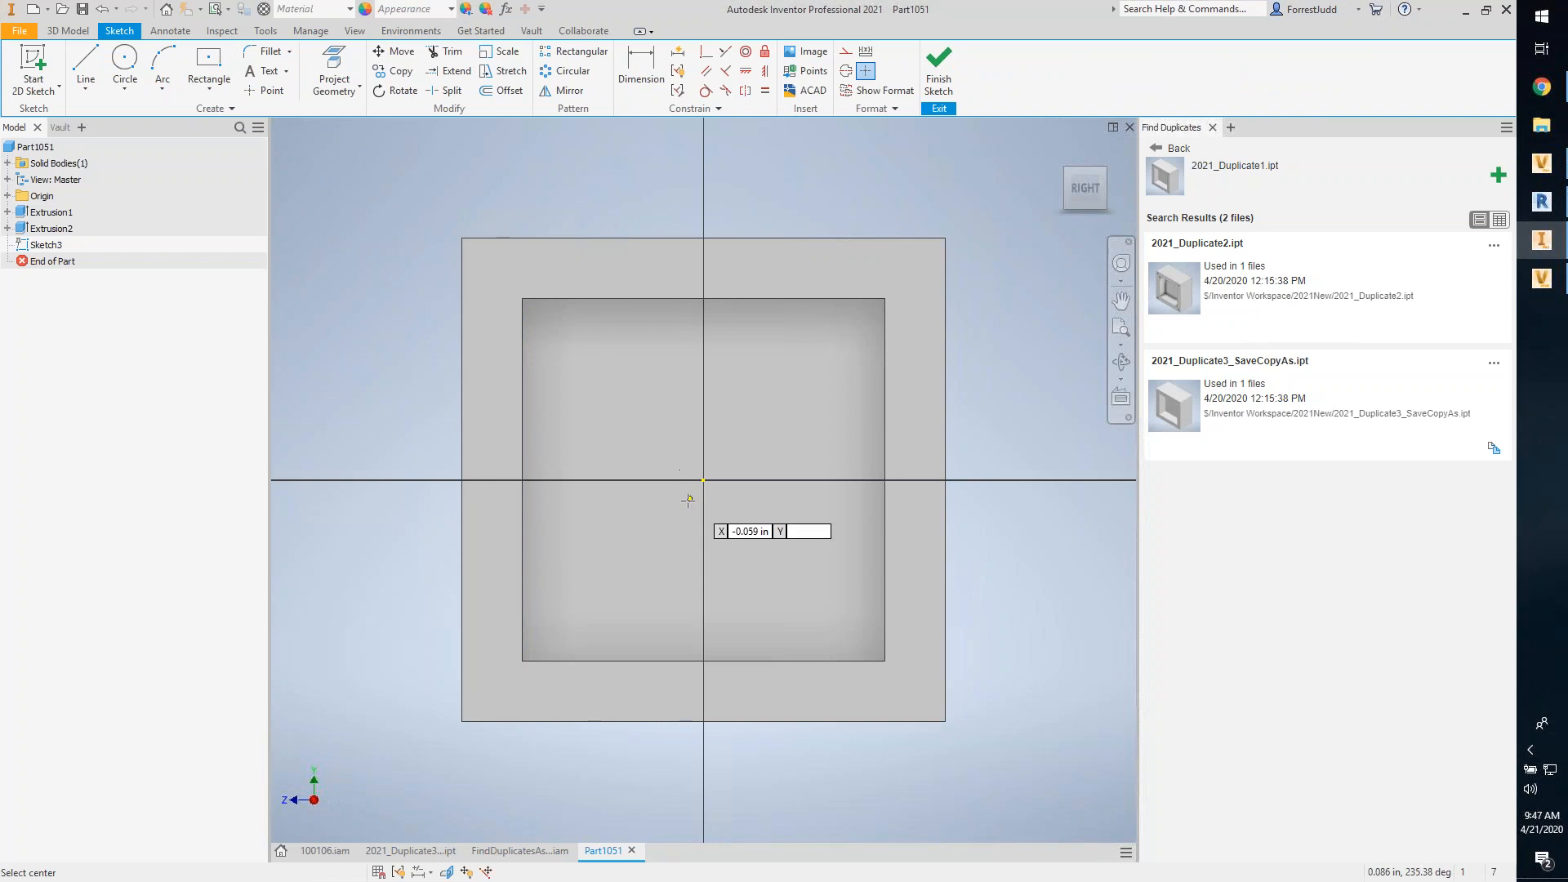
pyautogui.click(704, 480)
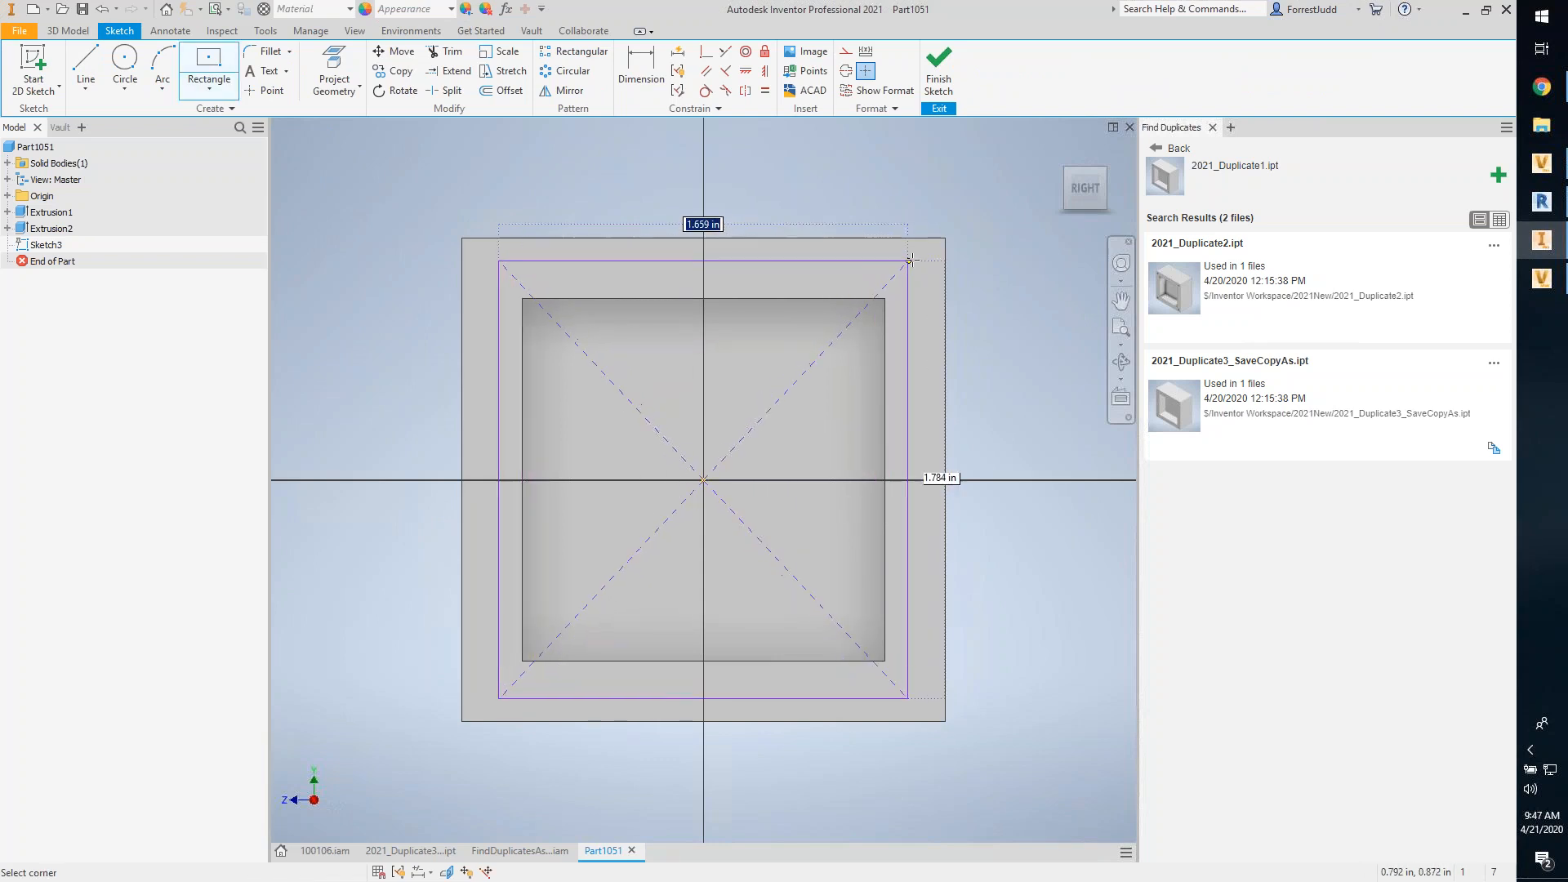
pyautogui.write('1.5')
pyautogui.press('Tab')
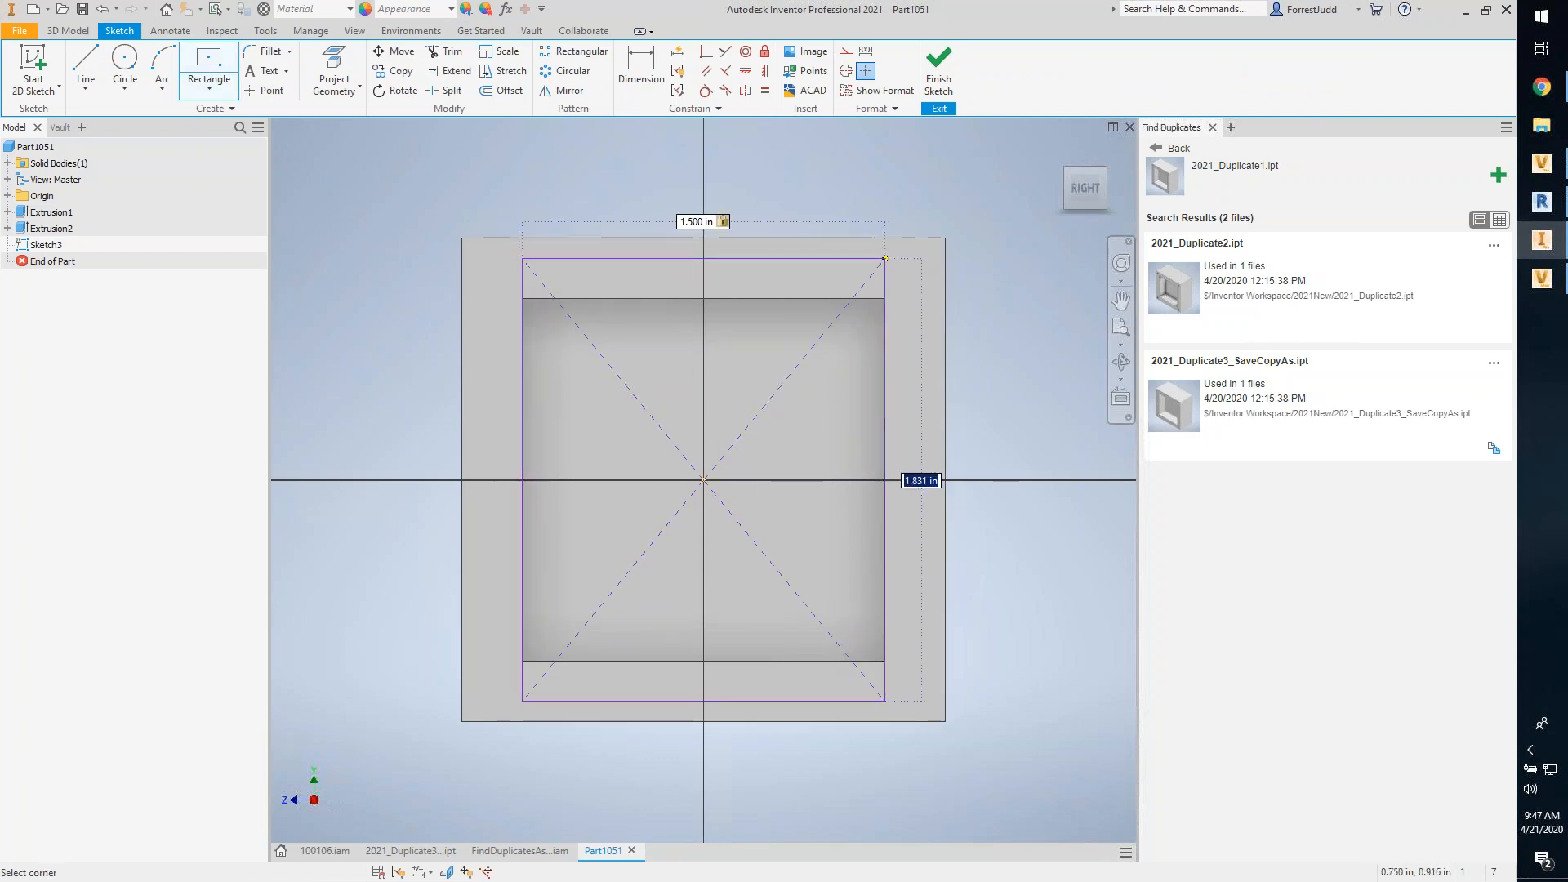
pyautogui.write('1.75')
pyautogui.press('Tab')
pyautogui.write('1.75')
pyautogui.press('Tab')
pyautogui.press('Return')
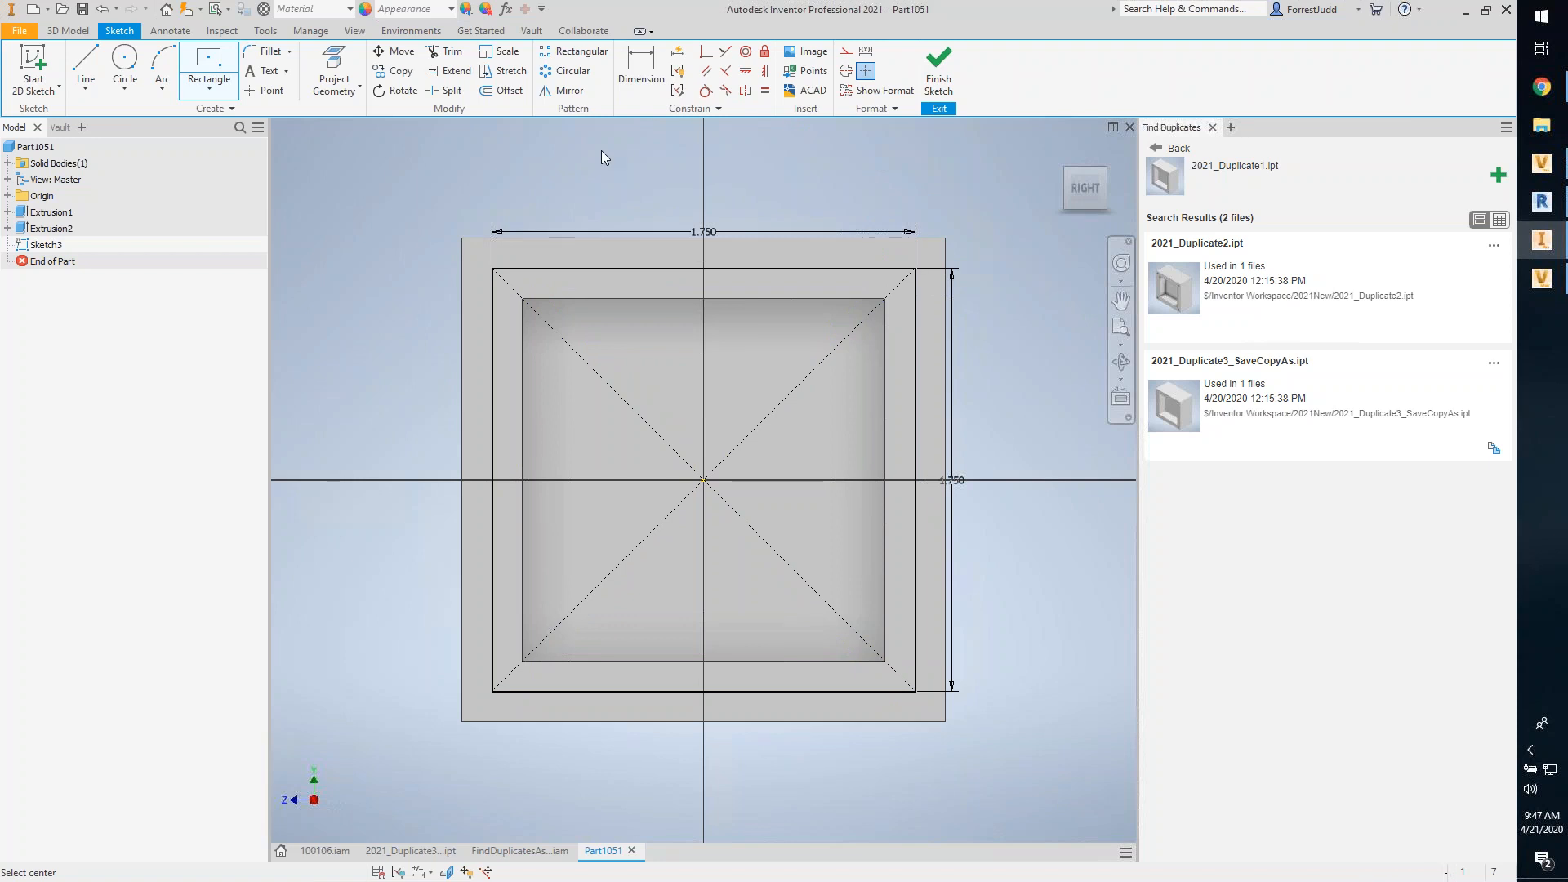
# Step: Place 6-32 UNC tapped holes at the four corners of the 1.75 in square
pyautogui.press('h')
pyautogui.click(493, 269)
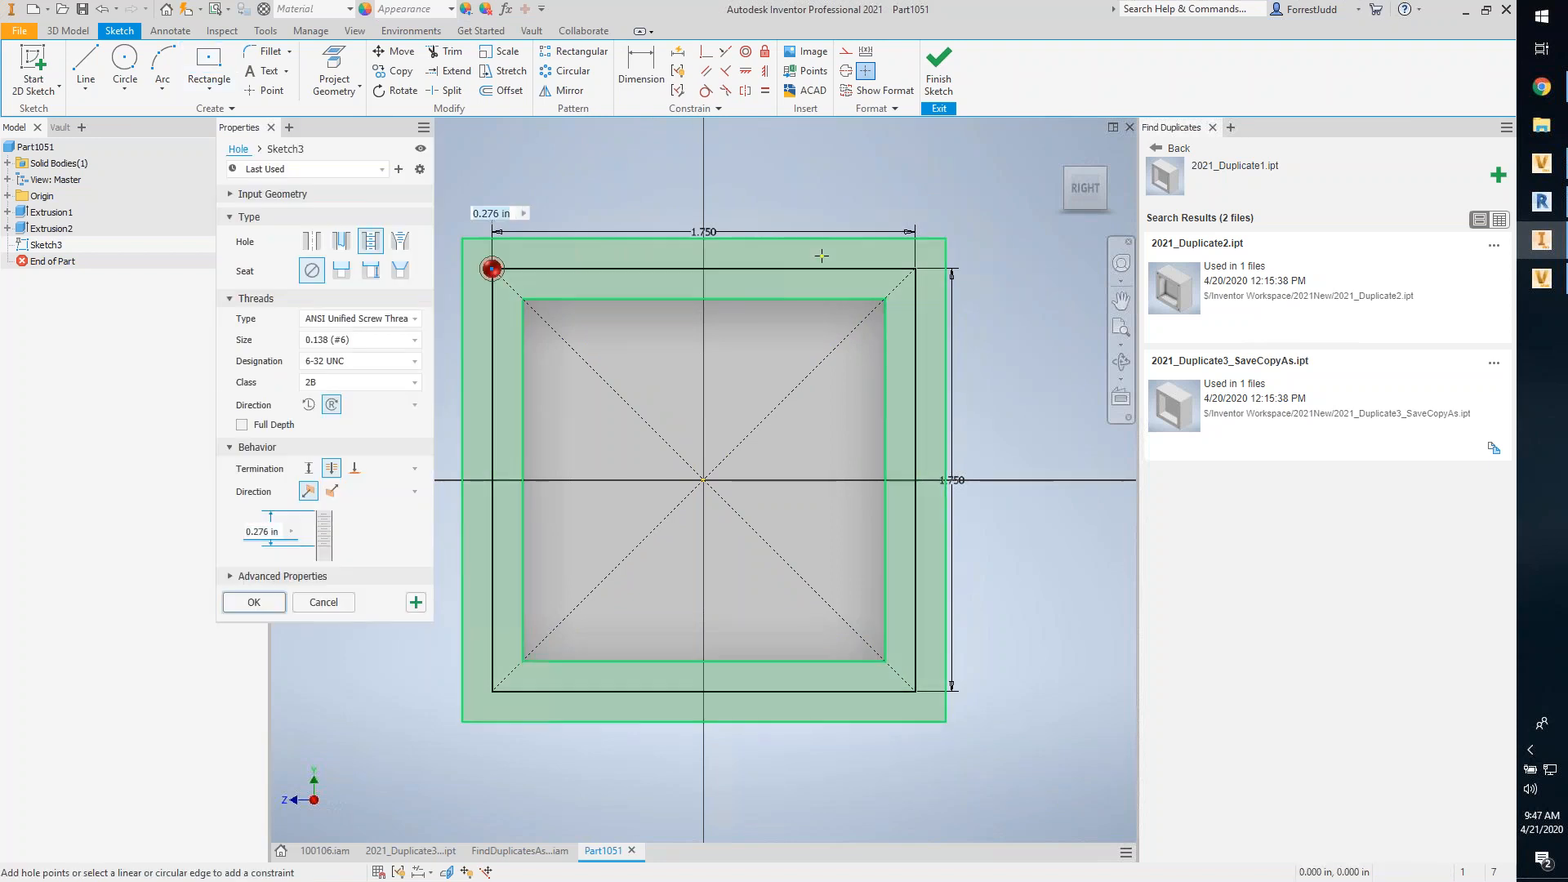
pyautogui.click(915, 268)
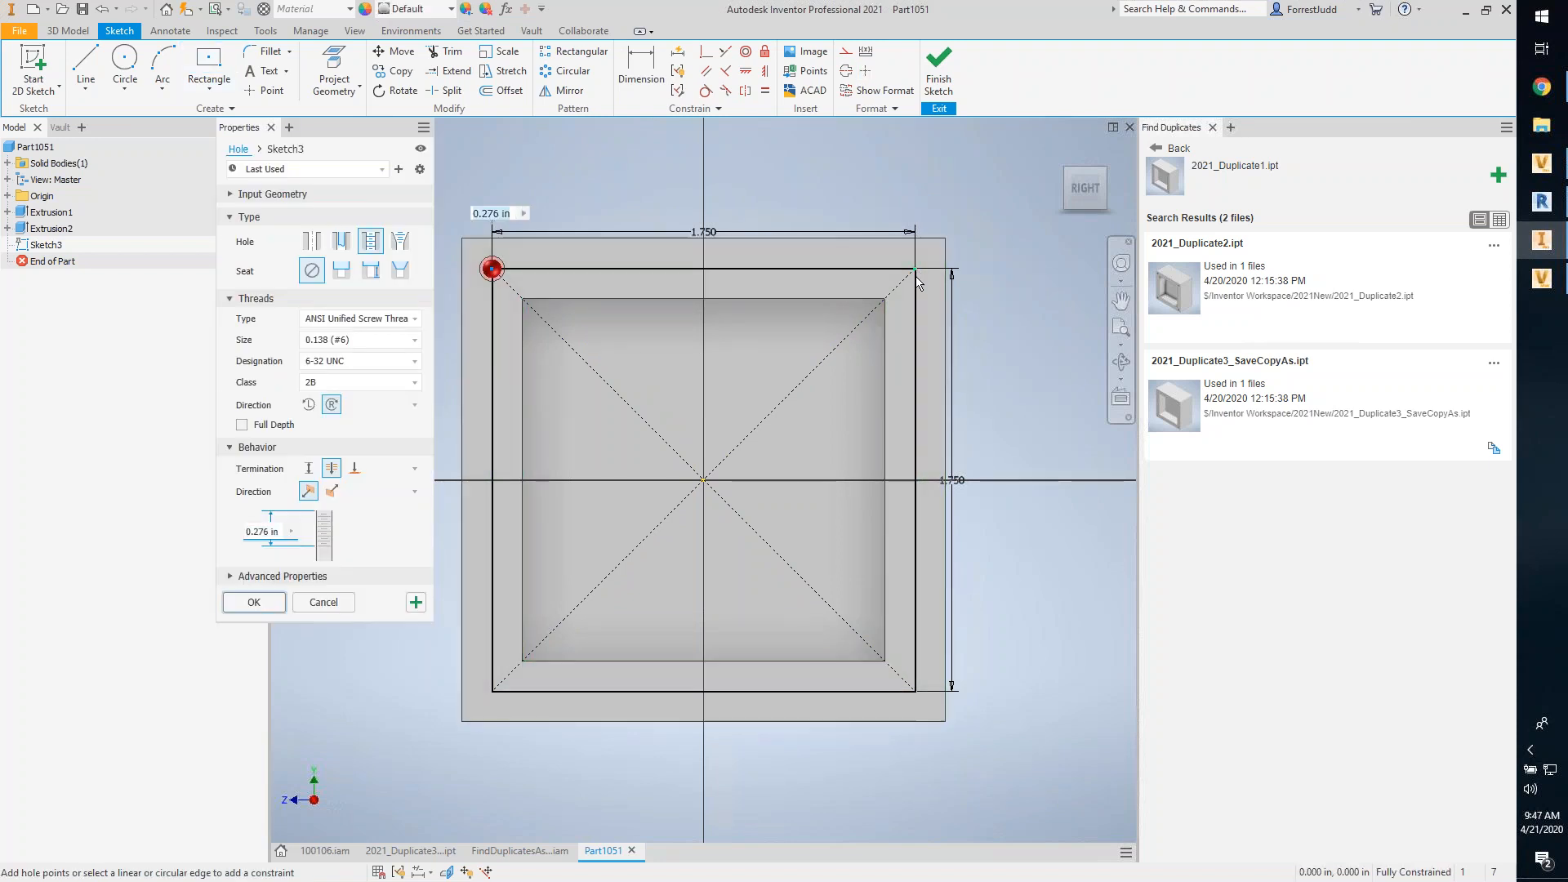
pyautogui.click(915, 692)
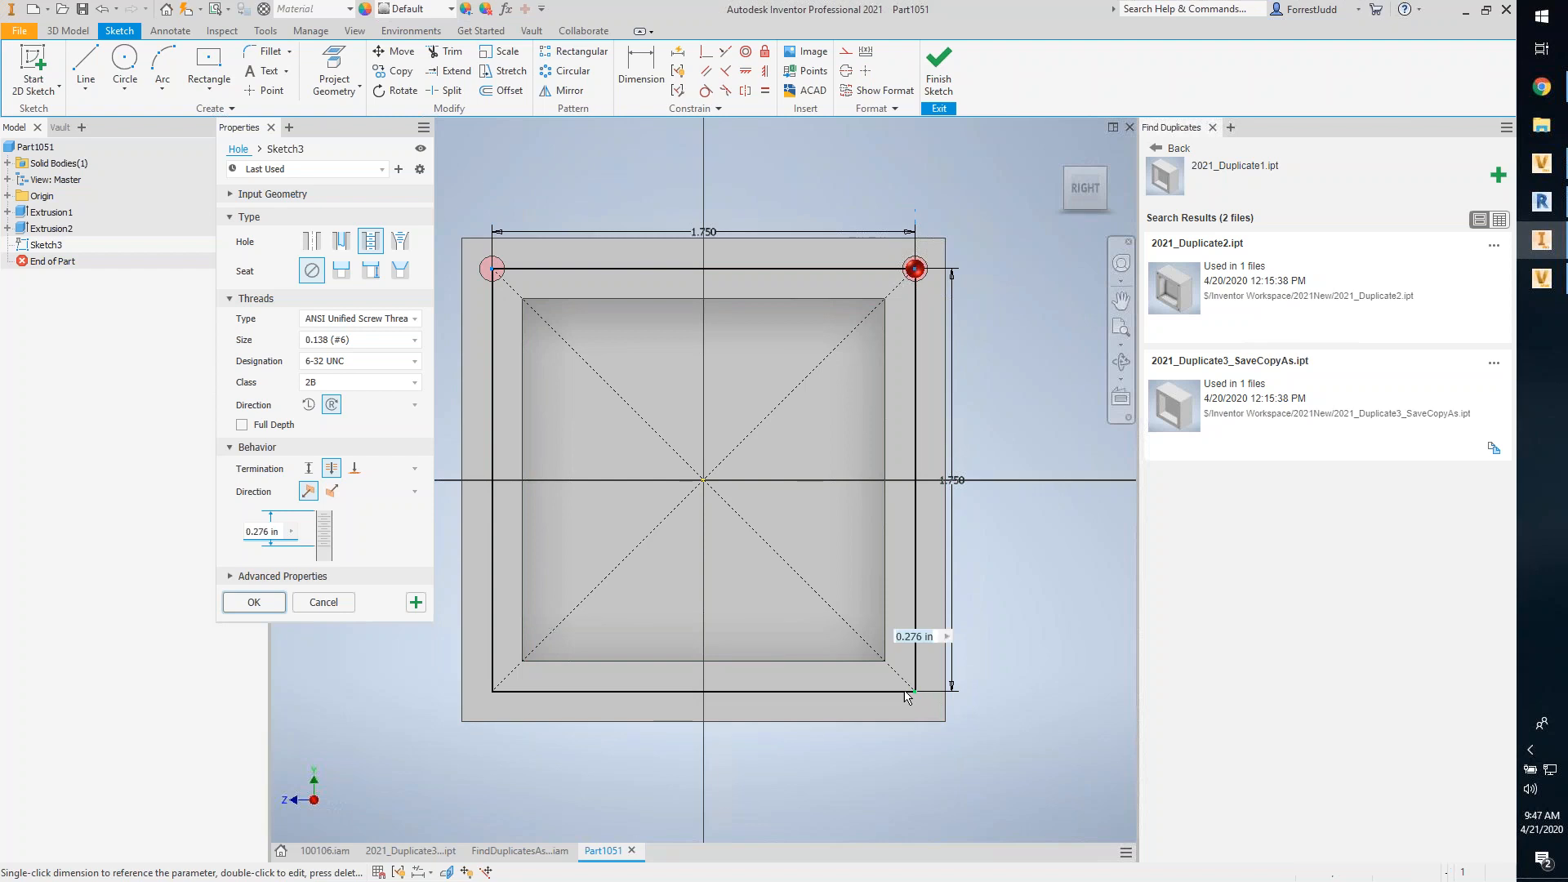
pyautogui.click(492, 693)
pyautogui.click(260, 604)
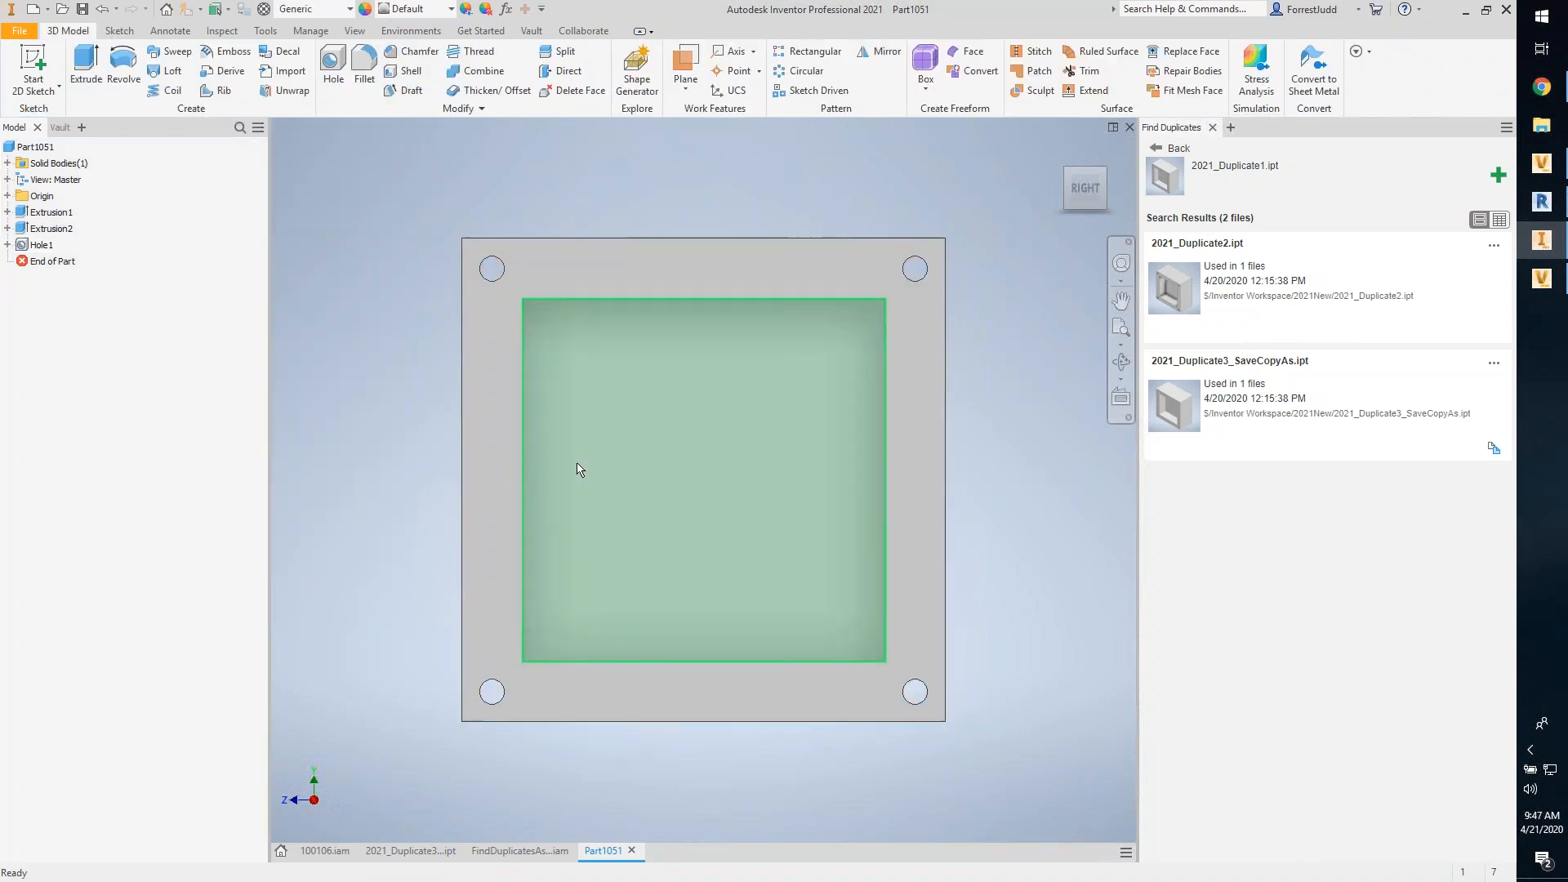
# Step: Examine the tapped corner holes and the pocket of the finished box up close and from an angle
pyautogui.scroll(7, 495, 365)
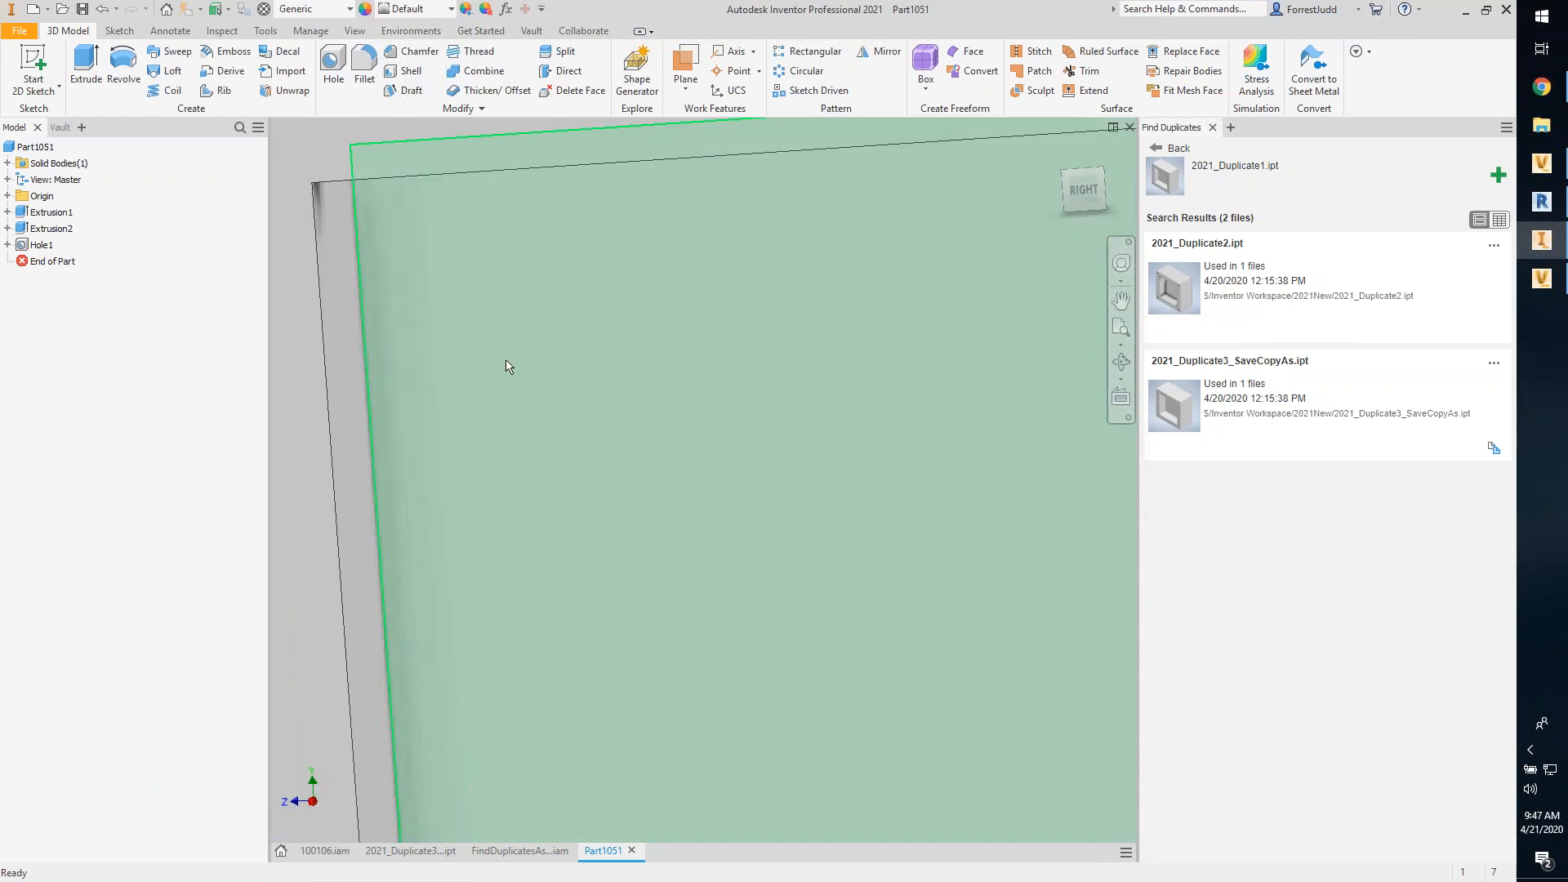
pyautogui.scroll(-3, 505, 363)
pyautogui.moveTo(505, 362); pyautogui.dragTo(743, 533, button='middle')
pyautogui.scroll(1, 742, 533)
pyautogui.moveTo(623, 521); pyautogui.dragTo(506, 530, button='middle')
pyautogui.scroll(1, 472, 408)
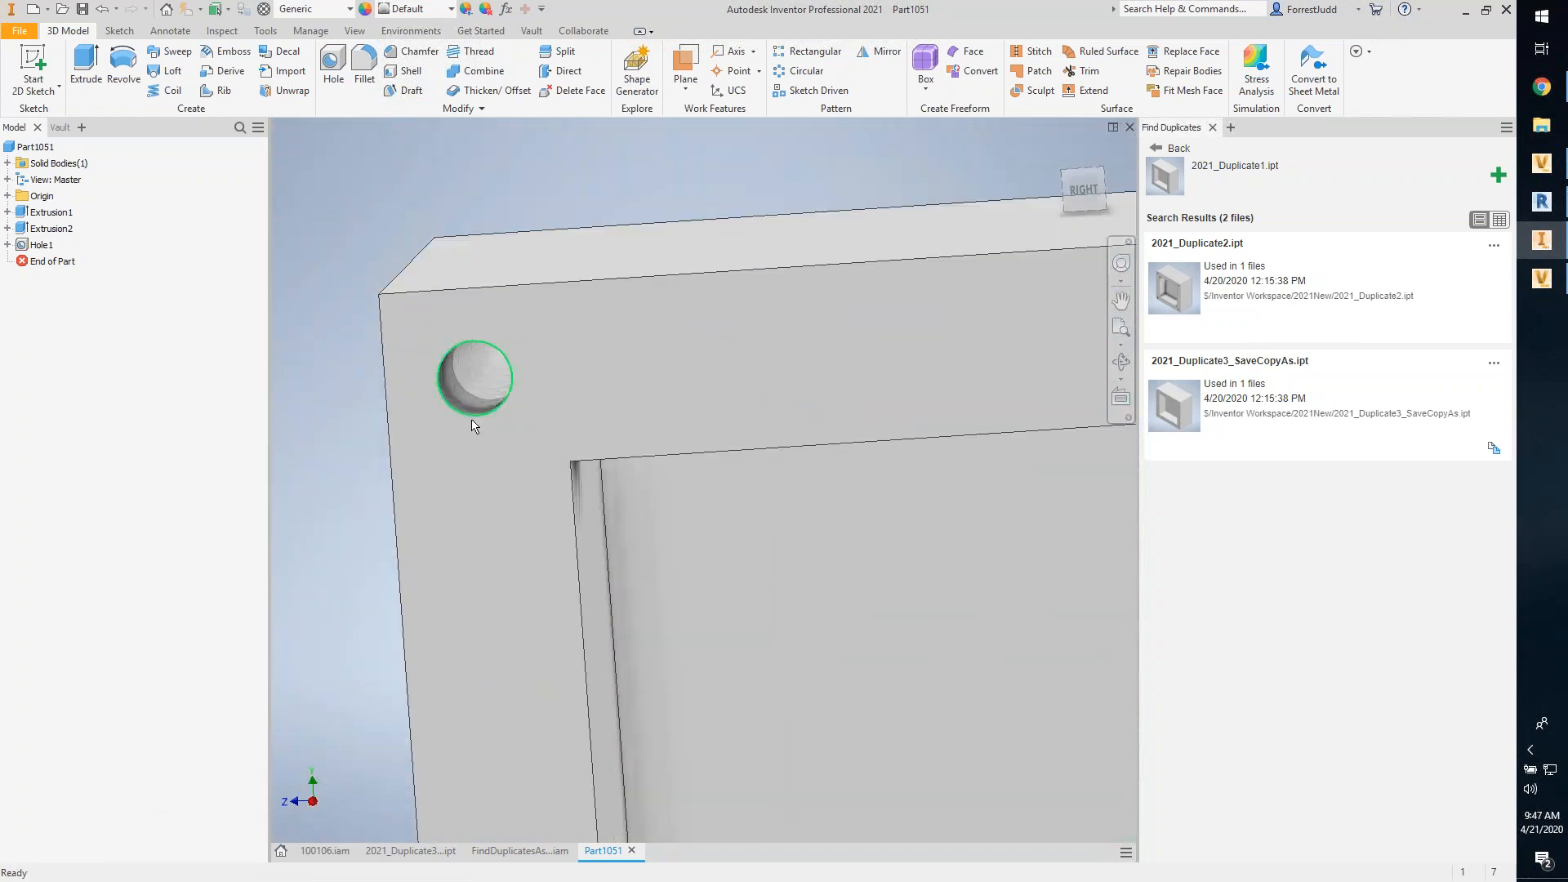
pyautogui.scroll(-2, 560, 425)
pyautogui.scroll(4, 630, 467)
pyautogui.scroll(-4, 718, 462)
pyautogui.scroll(-6, 733, 458)
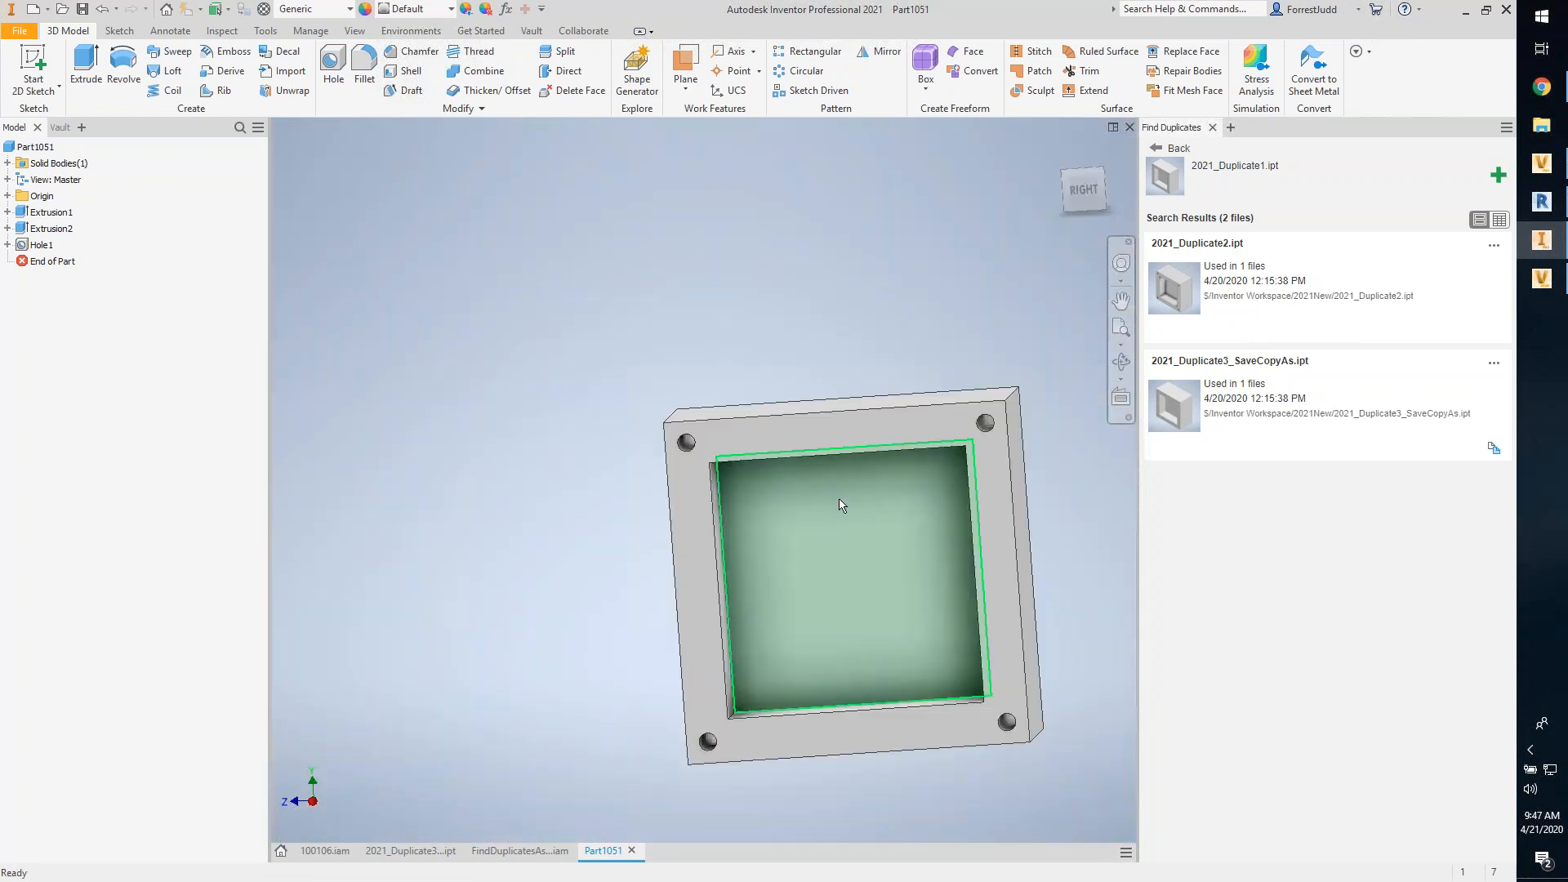
pyautogui.keyDown('shift'); pyautogui.moveTo(666, 329); pyautogui.dragTo(589, 361, button='middle'); pyautogui.keyUp('shift')
# Step: Save the new part as Part1051.ipt in the 2021New folder
pyautogui.click(82, 10)
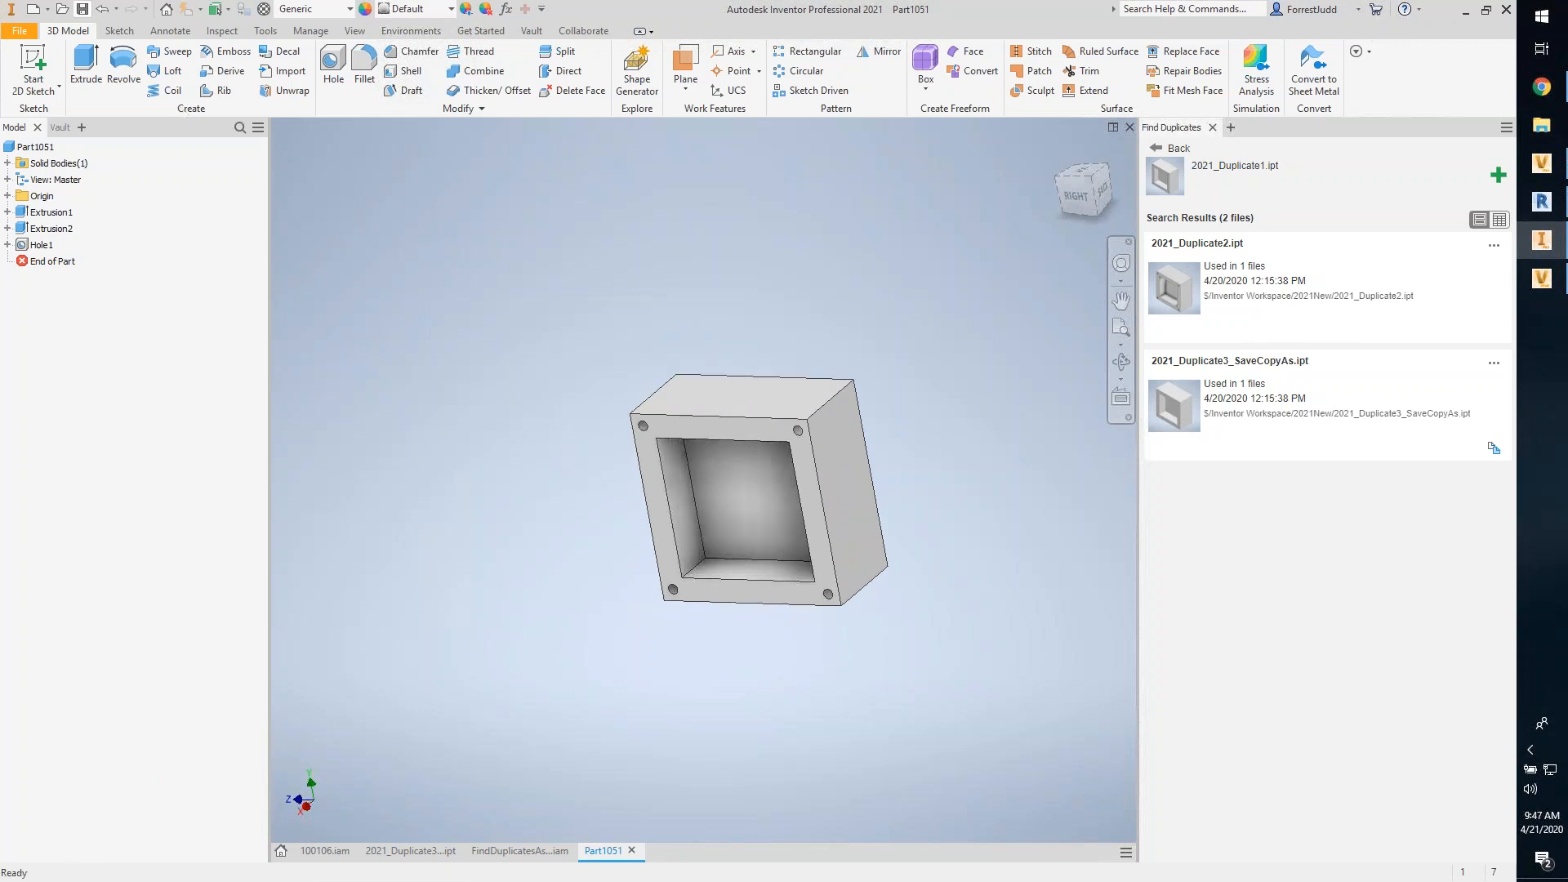
pyautogui.click(819, 468)
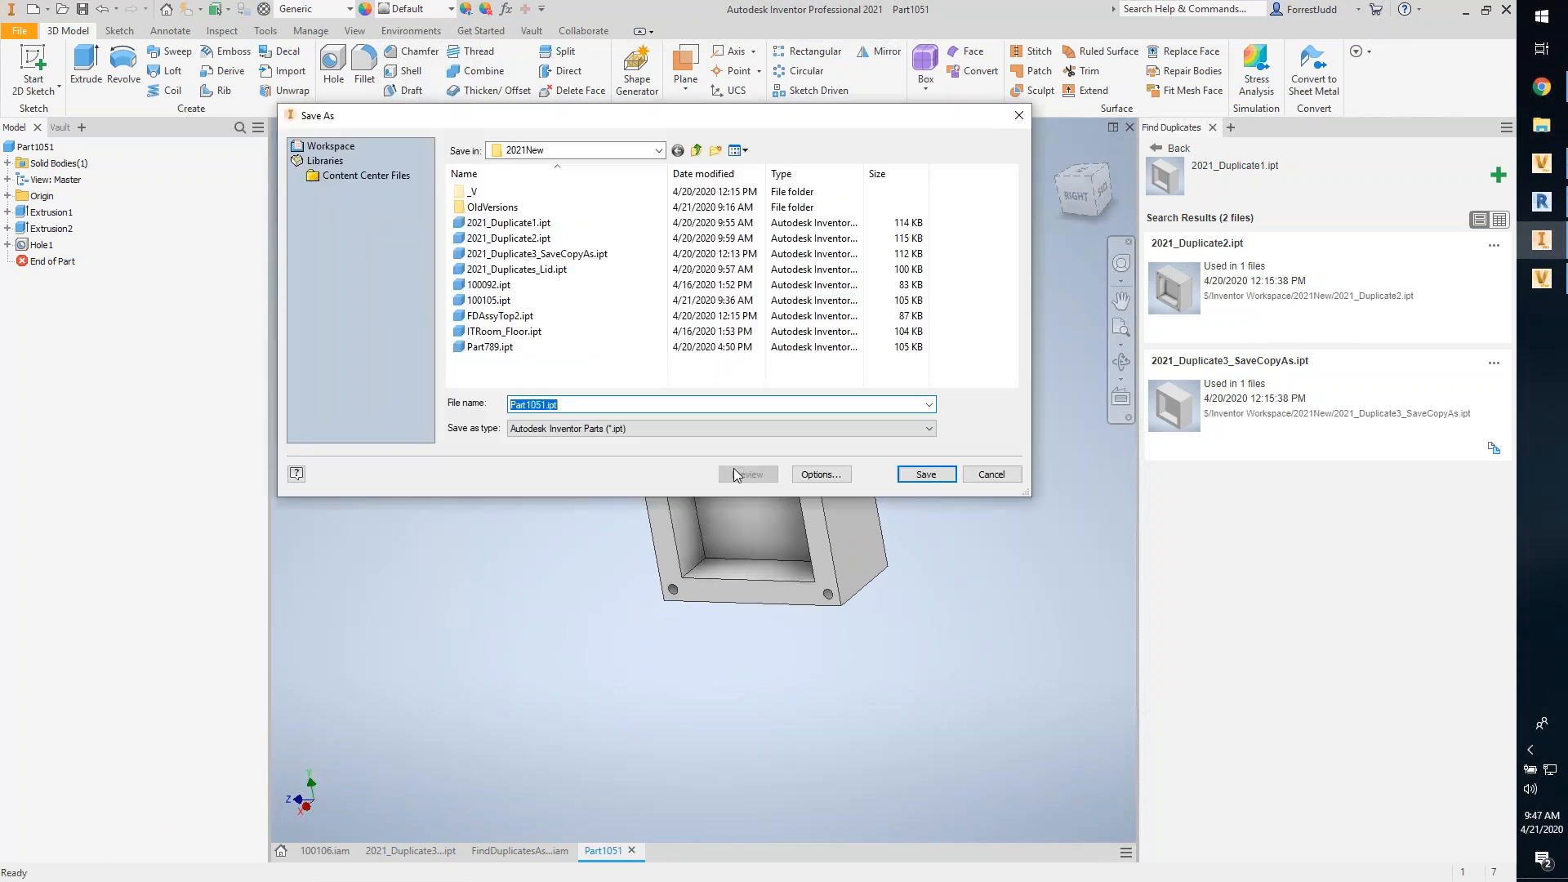
pyautogui.click(925, 474)
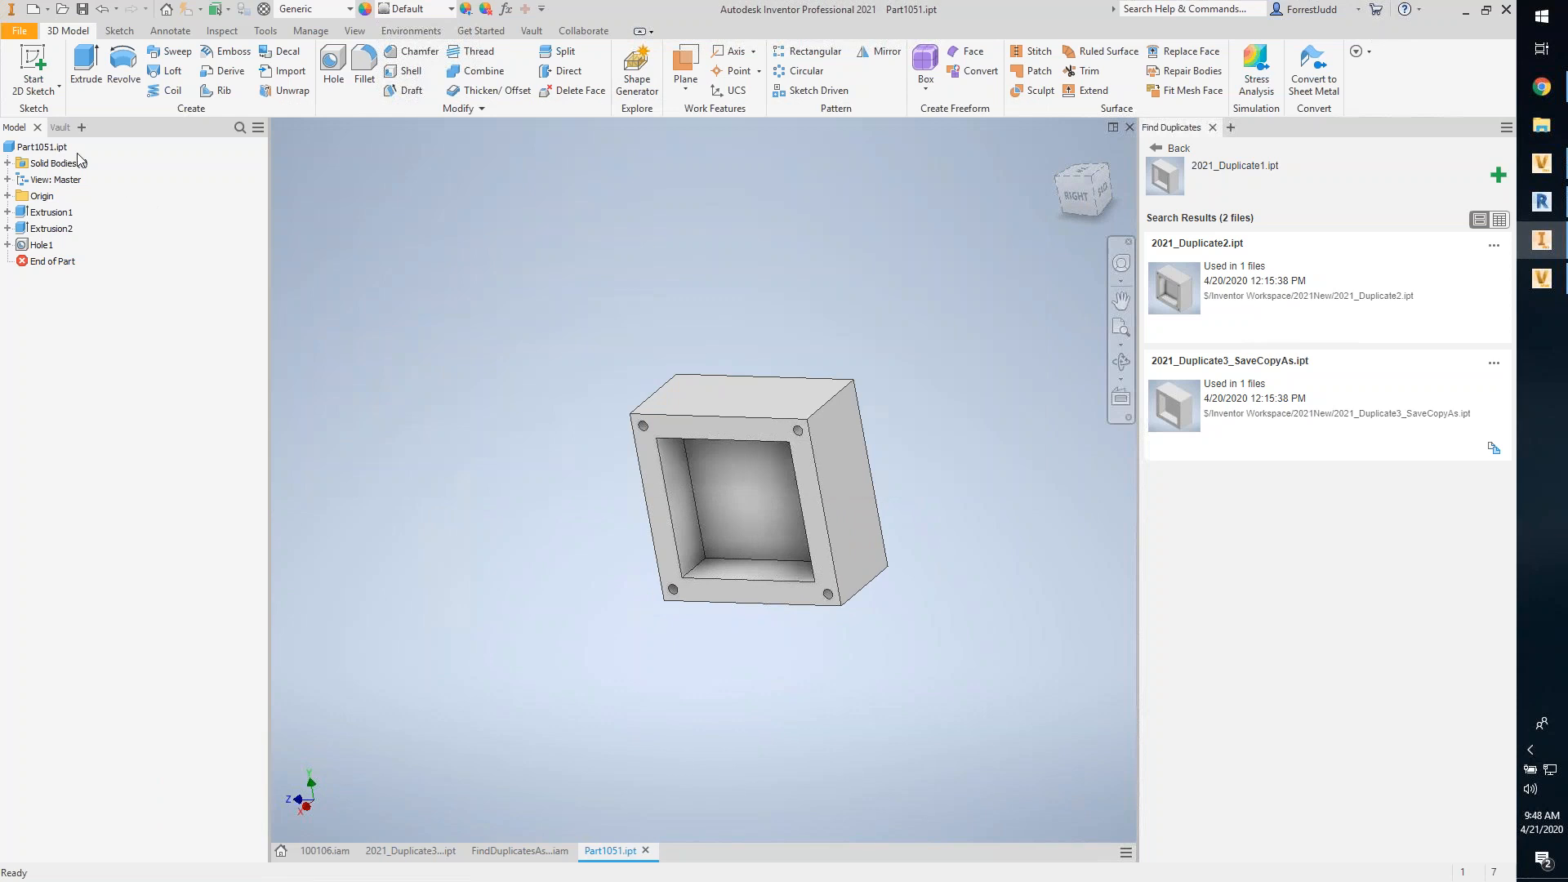
# Step: Check Part1051.ipt in to the vault and close the part
pyautogui.click(42, 126)
pyautogui.rightClick(59, 183)
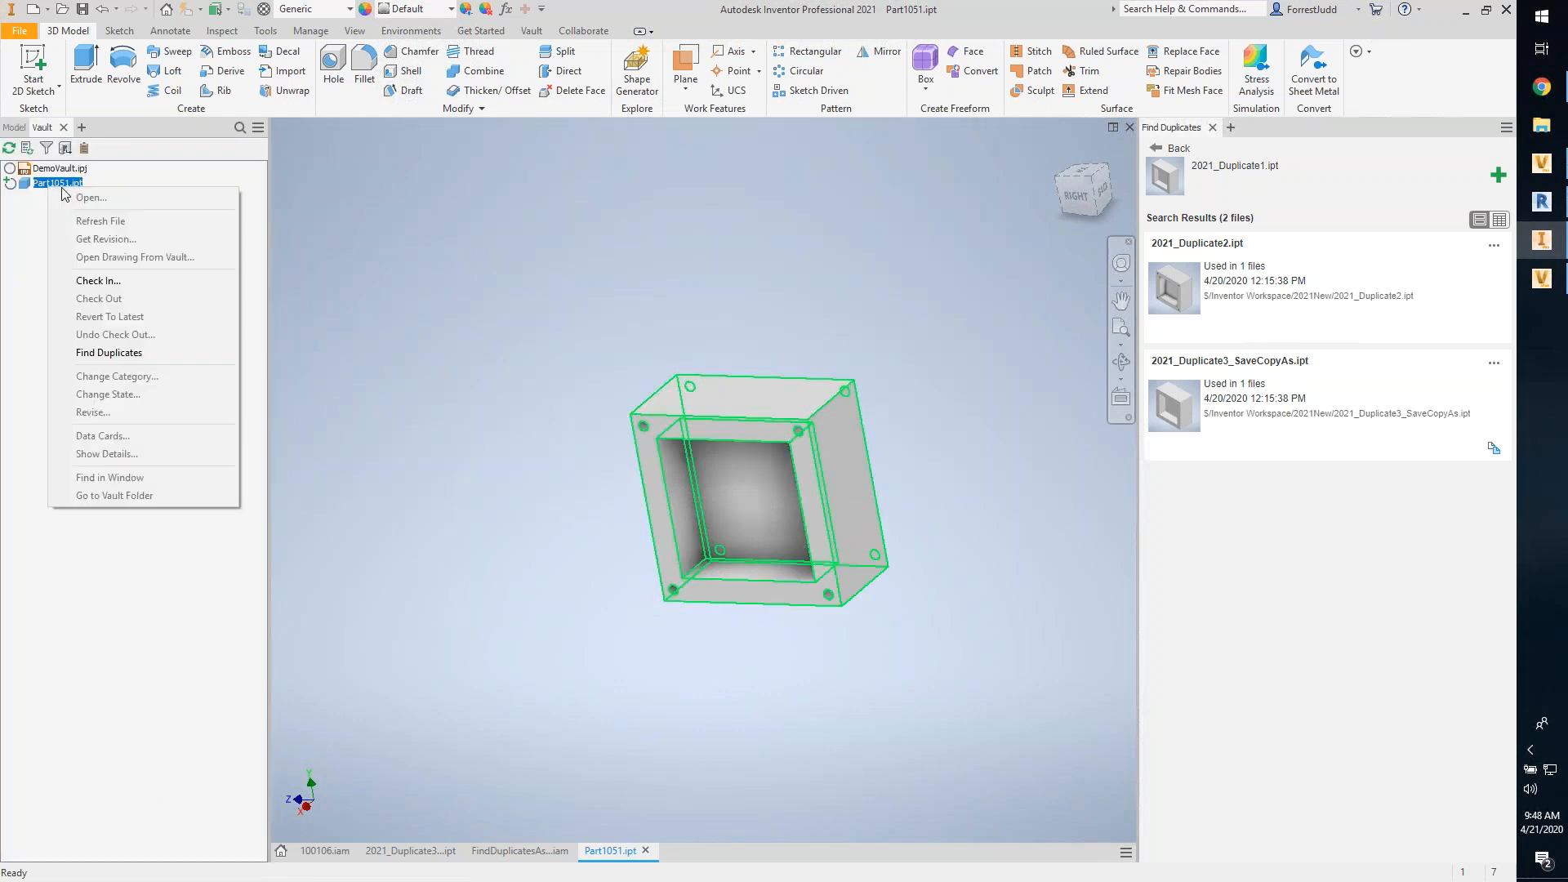
pyautogui.click(96, 281)
pyautogui.click(837, 635)
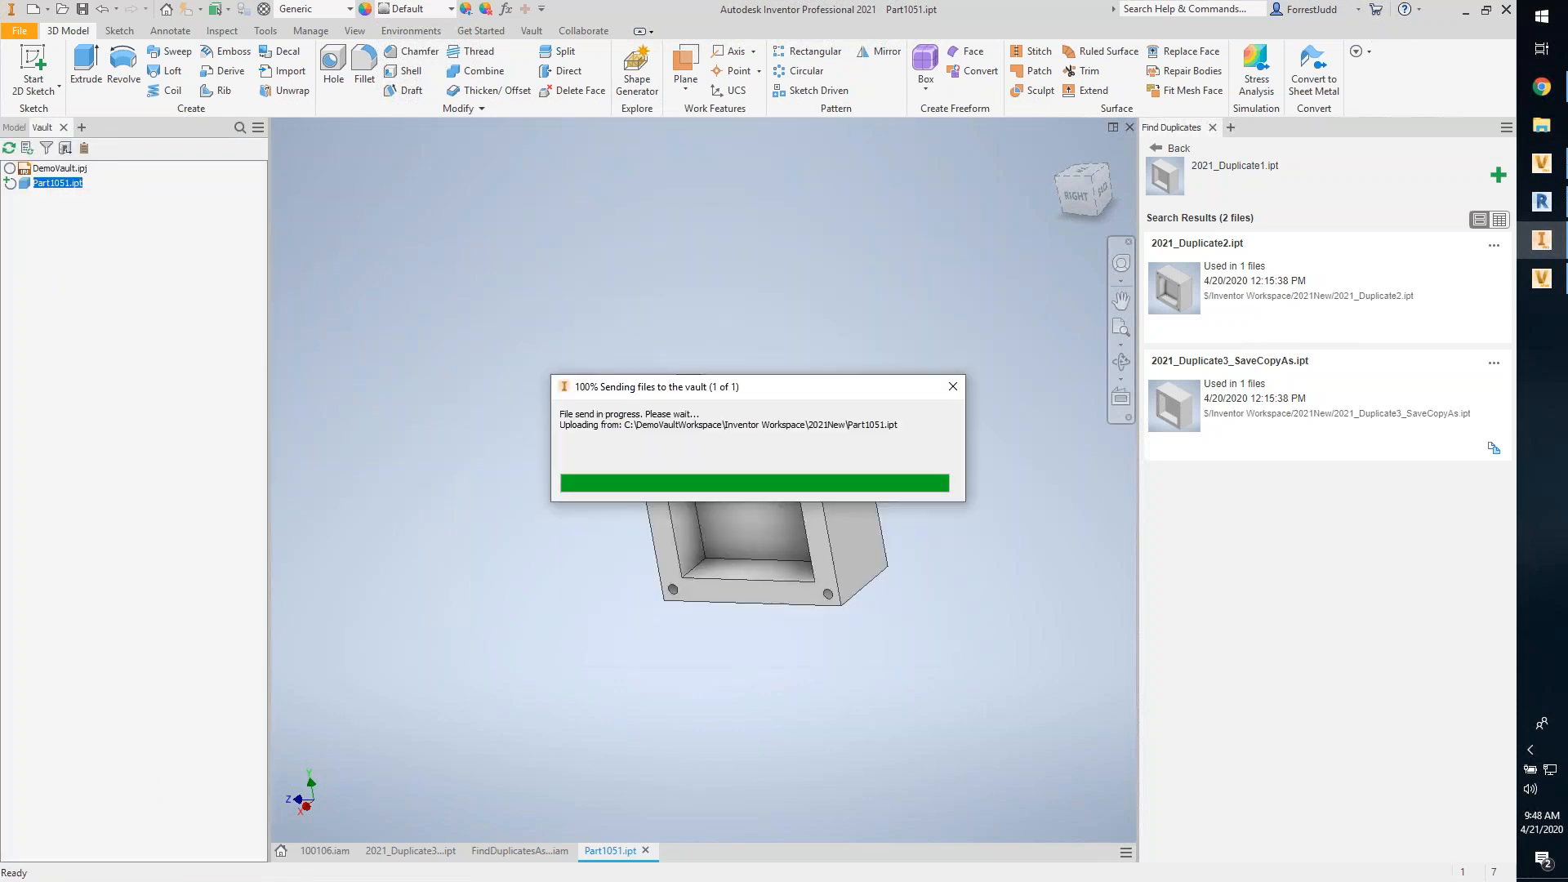
pyautogui.click(1130, 128)
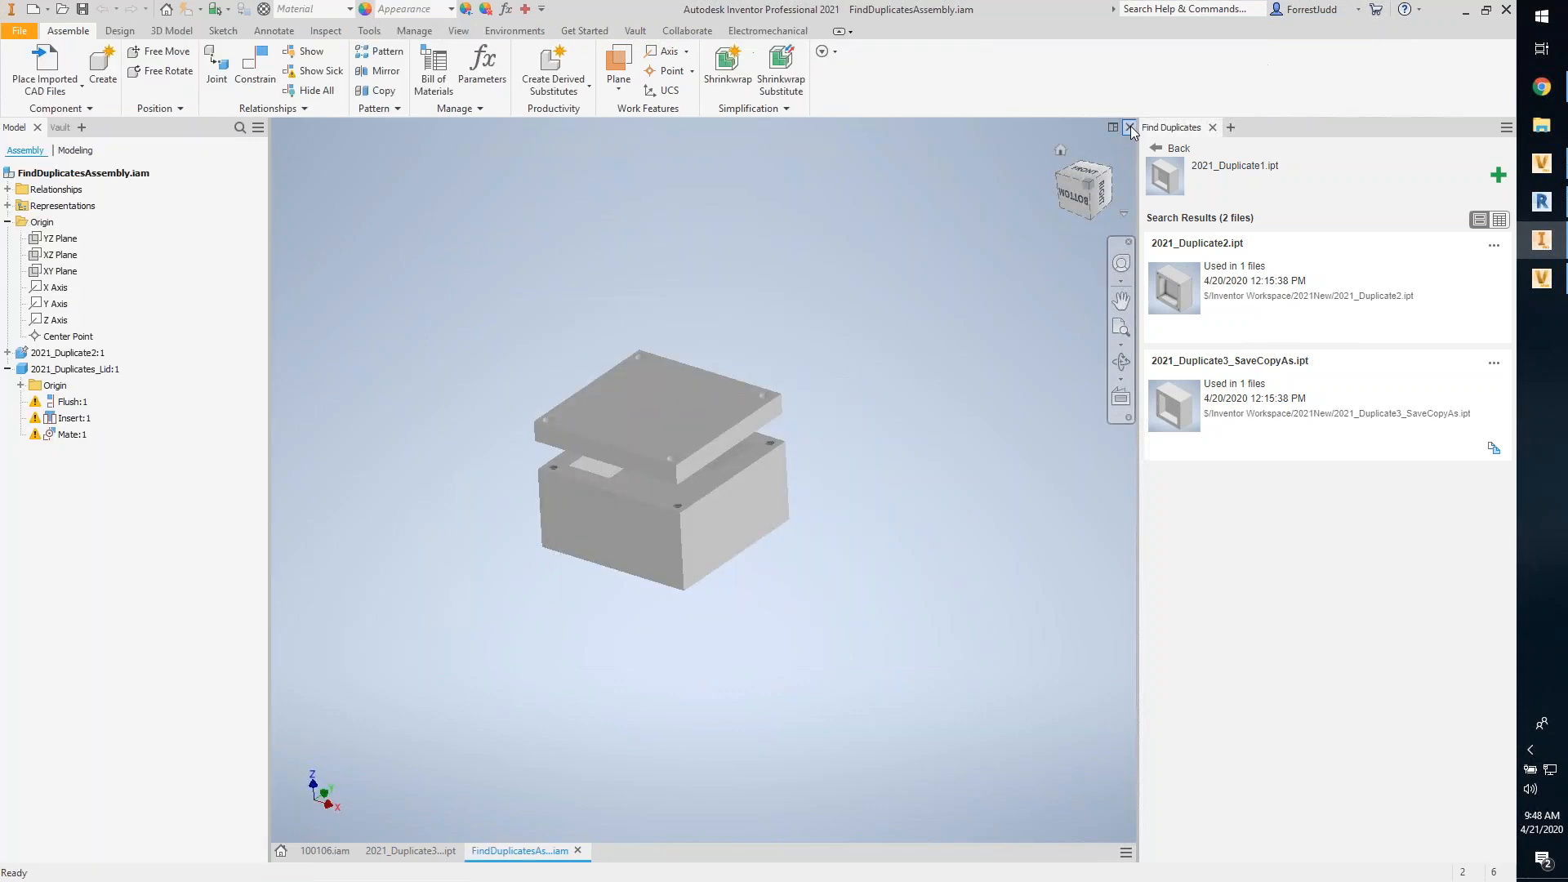
# Step: Close FindDuplicatesAssembly.iam without saving the replacement and open it again
pyautogui.click(1129, 127)
pyautogui.click(734, 484)
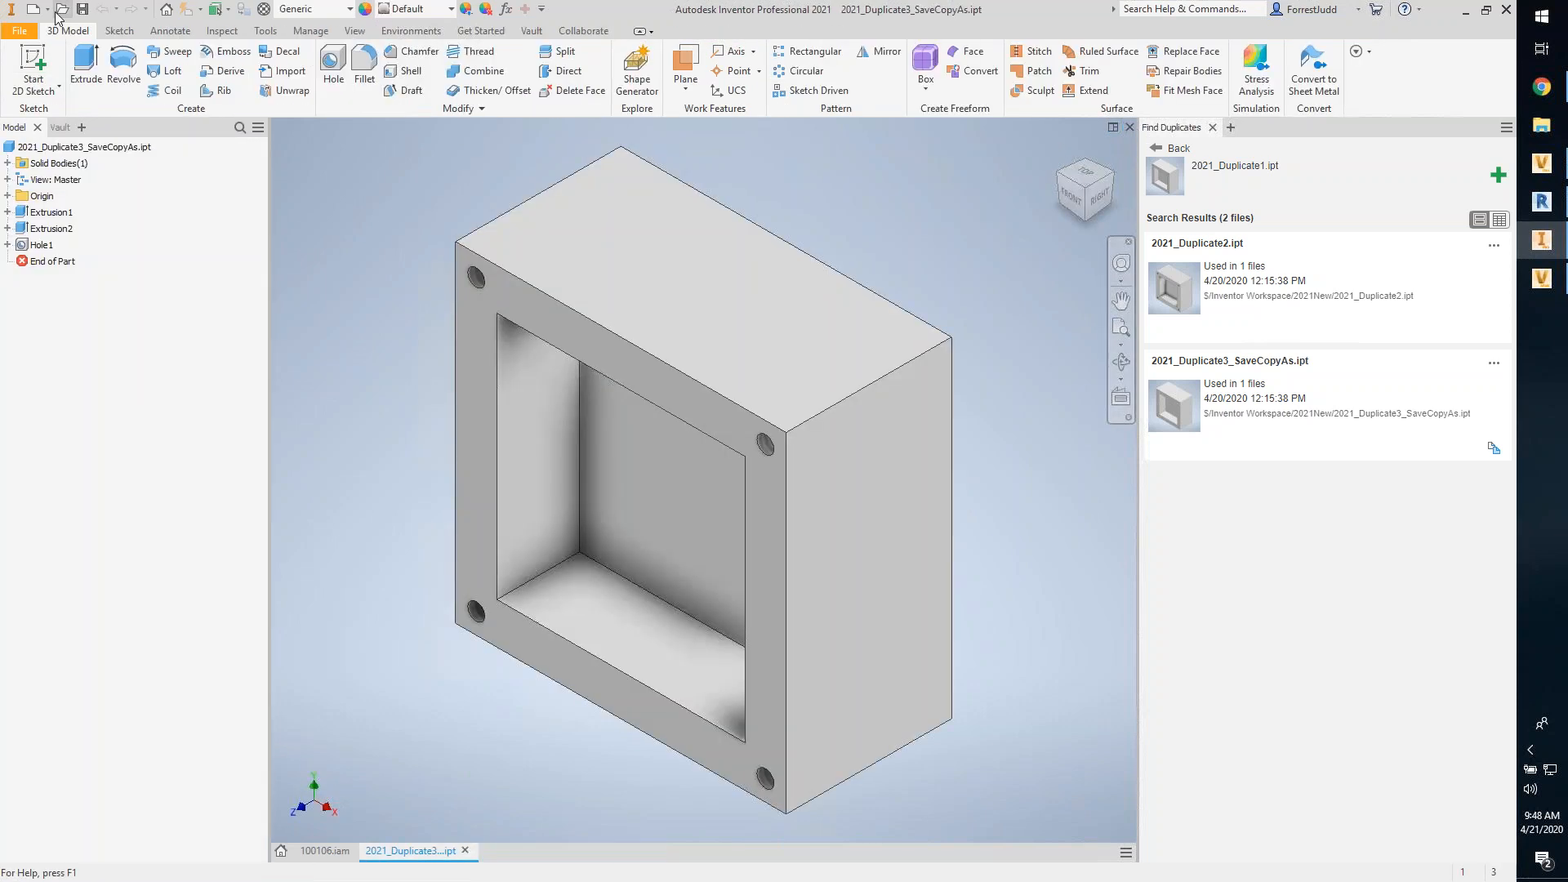
pyautogui.click(59, 10)
pyautogui.doubleClick(504, 300)
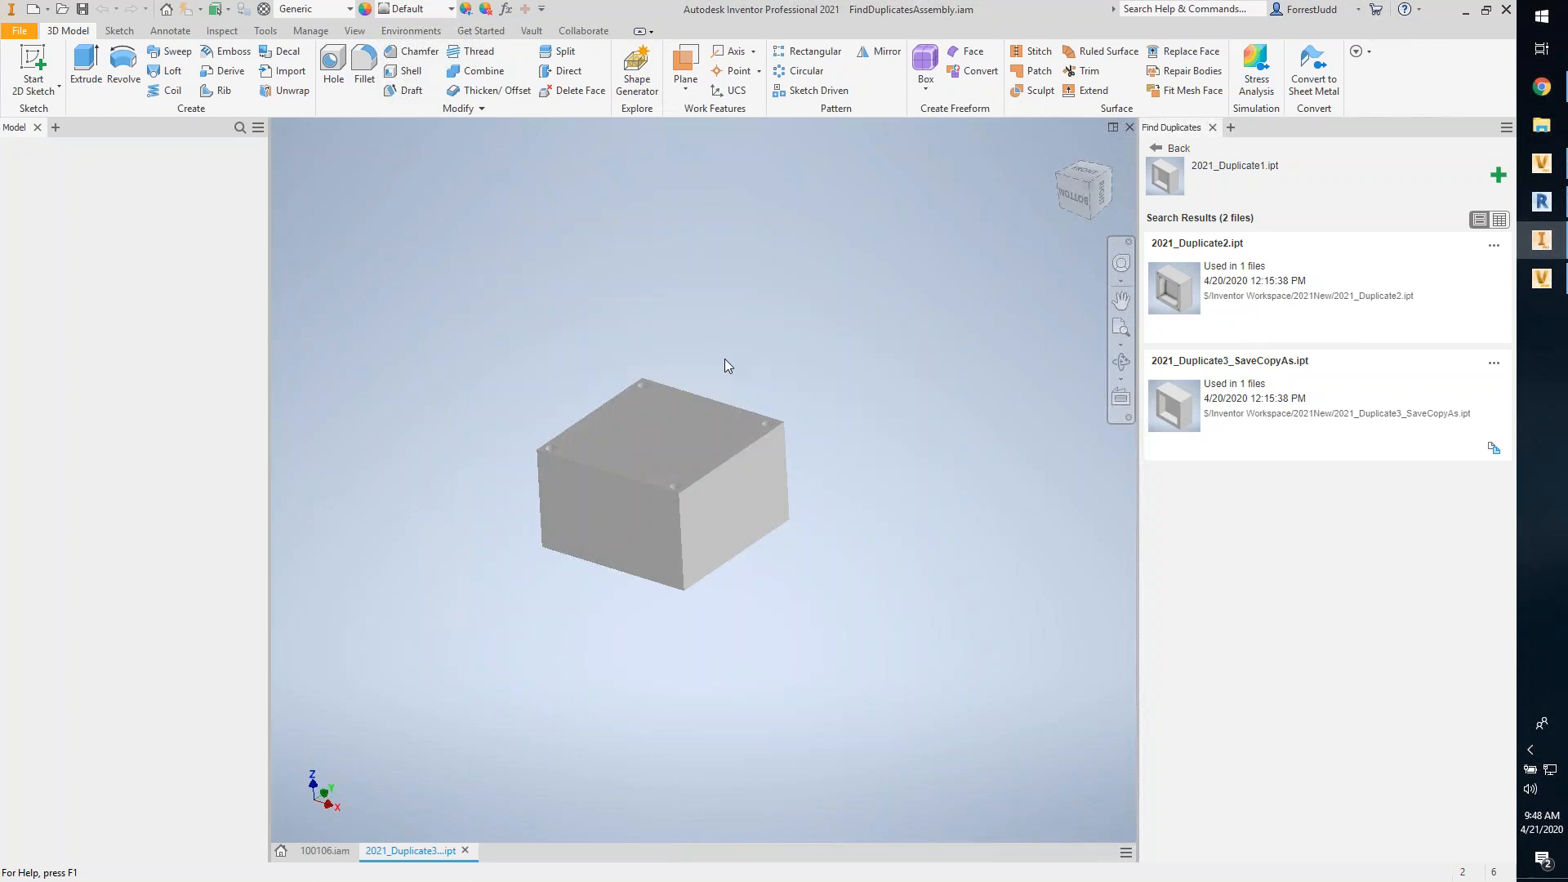
# Step: Run a new duplicate search on FindDuplicatesAssembly.iam
pyautogui.click(1500, 177)
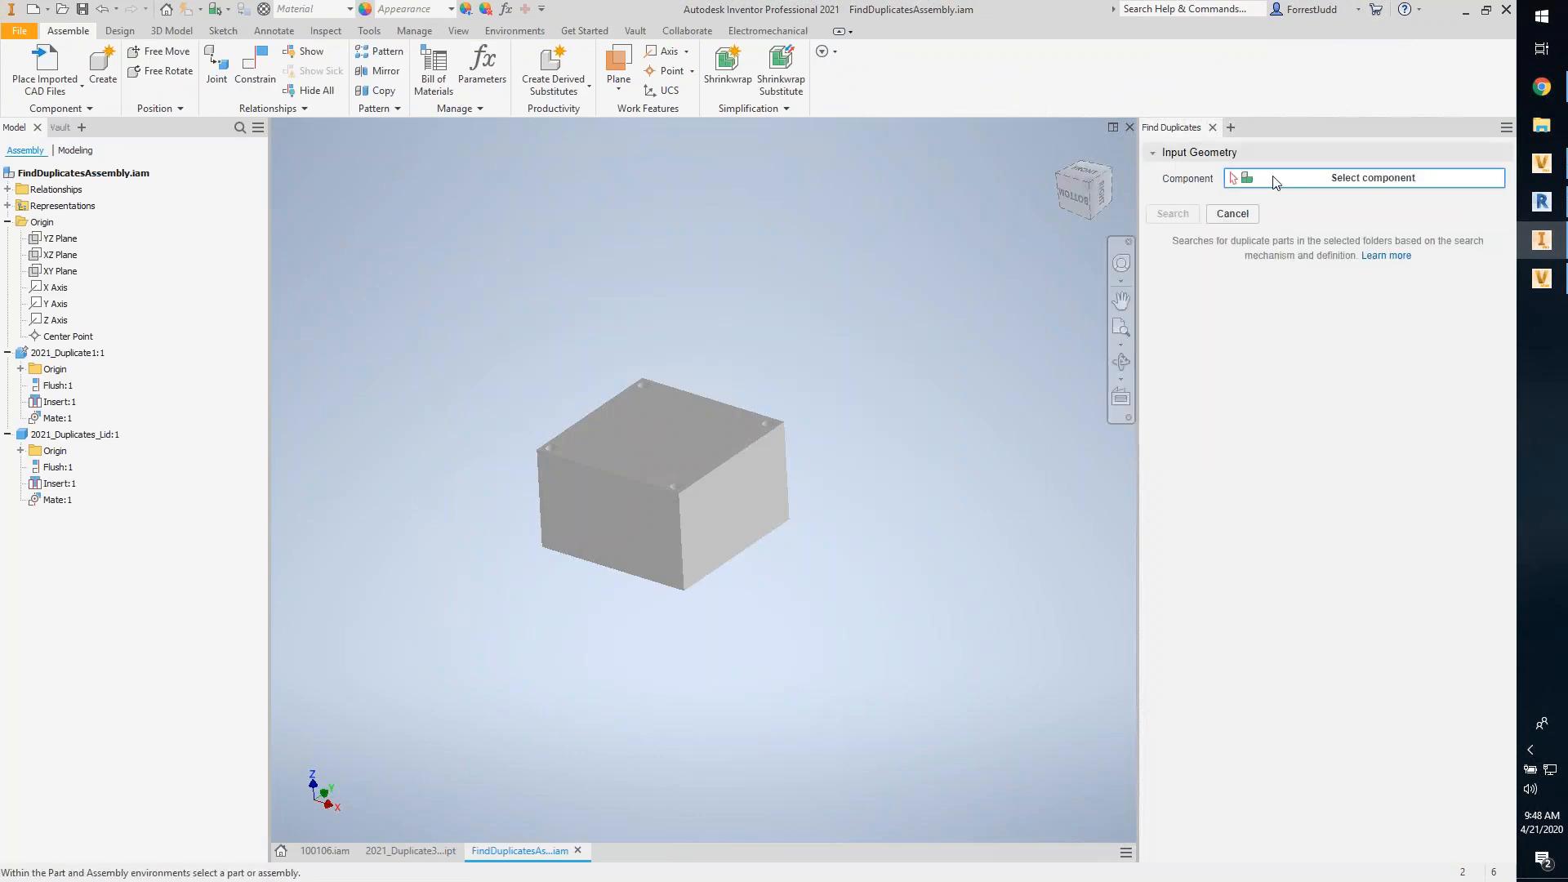
pyautogui.click(1176, 283)
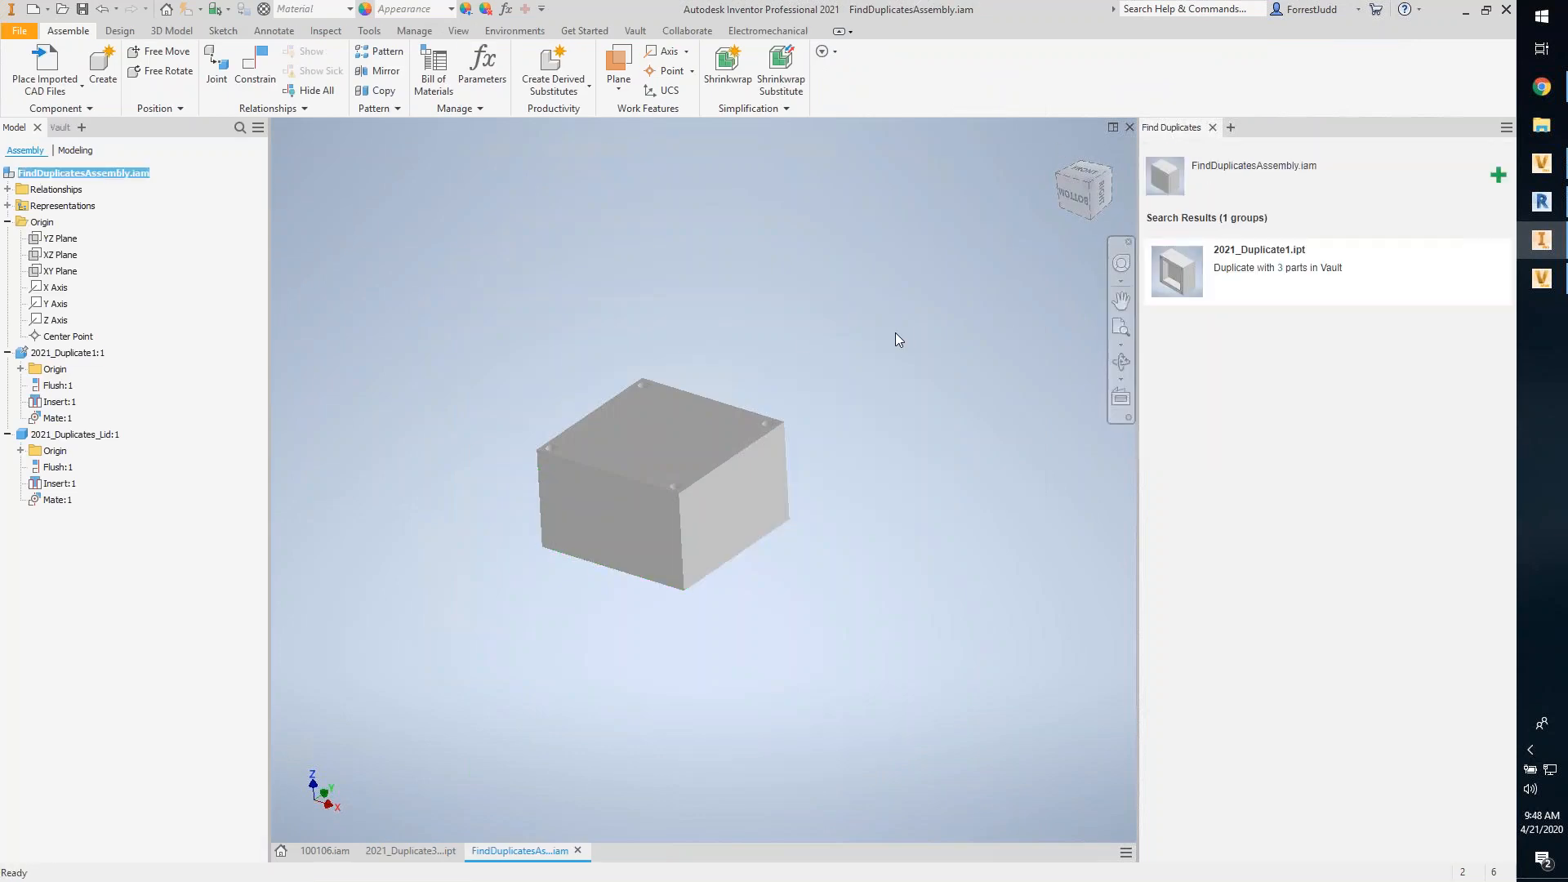
# Step: Open the search result group for 2021_Duplicate1.ipt to list its duplicate parts in Vault
pyautogui.click(1313, 294)
pyautogui.click(1312, 294)
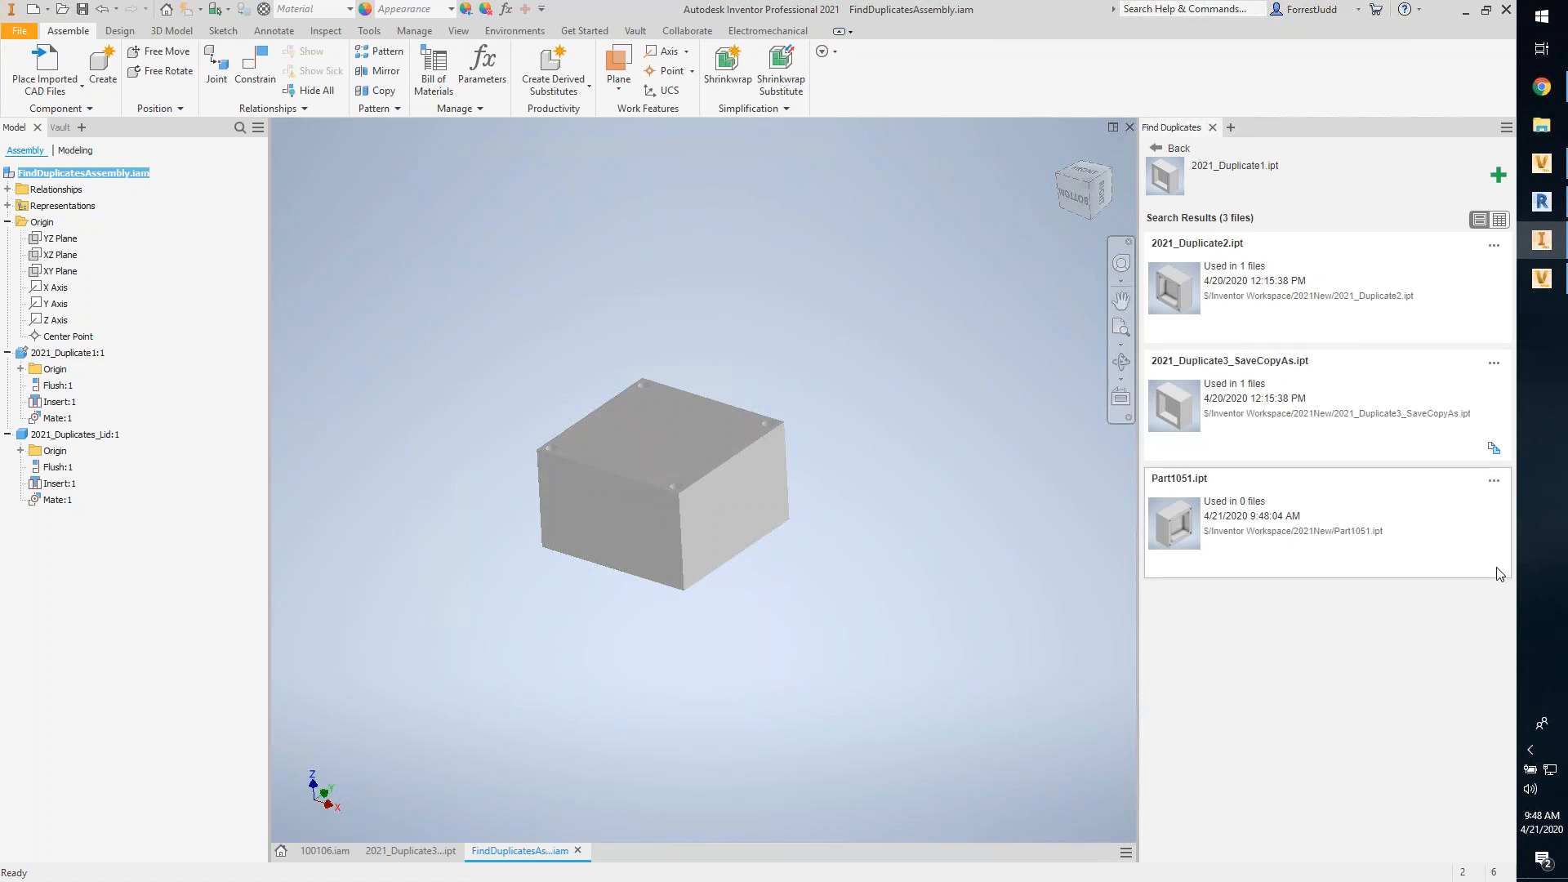
# Step: Replace all occurrences of 2021_Duplicate1 with Part1051.ipt, accepting the update errors, and undo the replacement
pyautogui.click(1494, 481)
pyautogui.click(1461, 518)
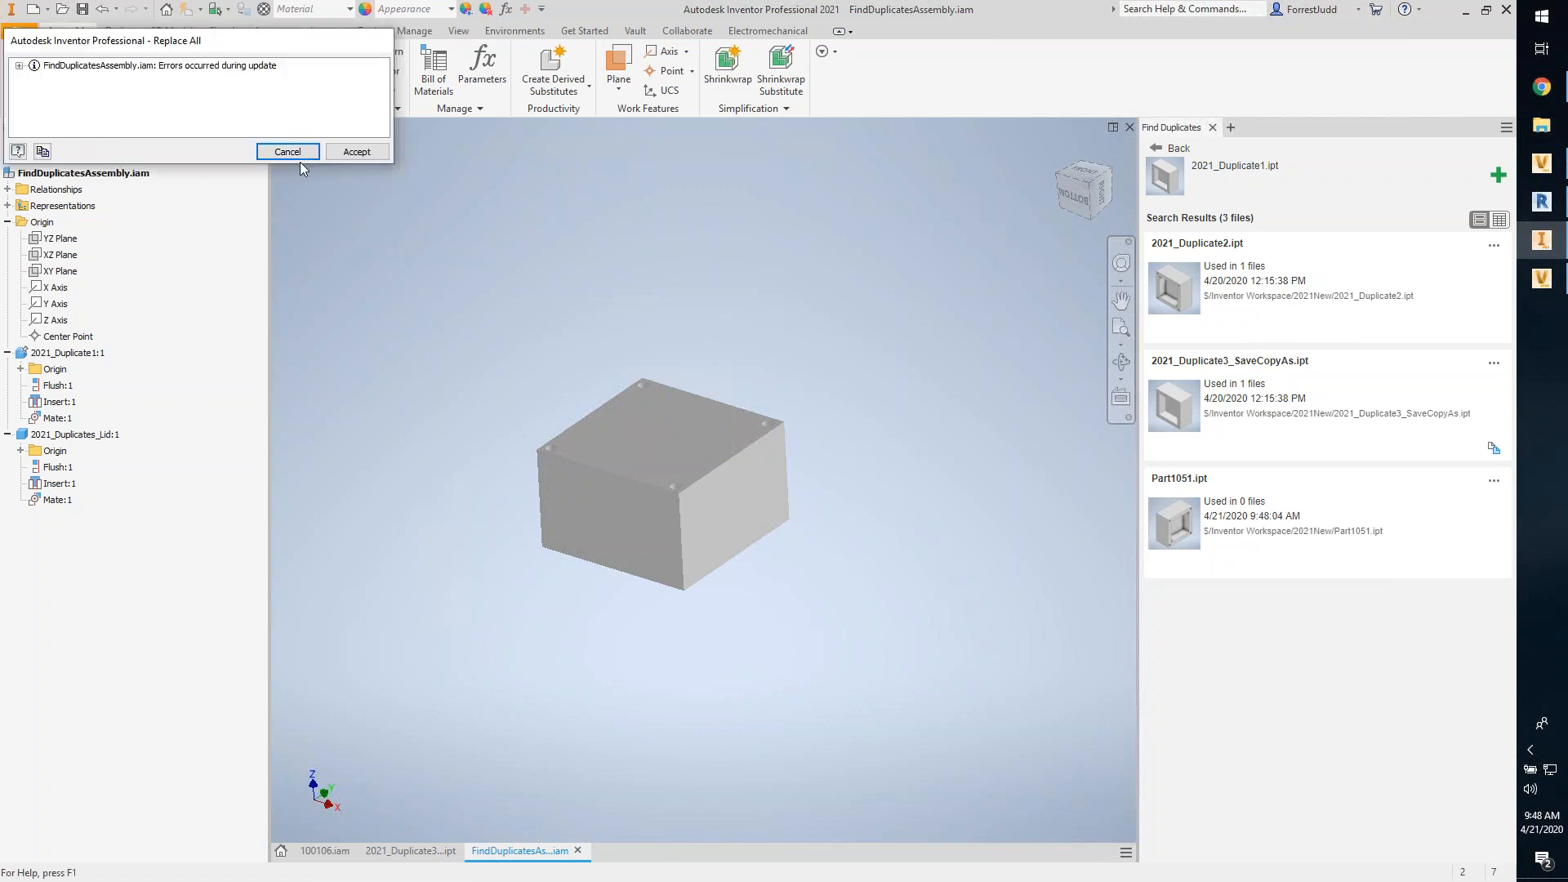
pyautogui.click(356, 151)
pyautogui.click(885, 508)
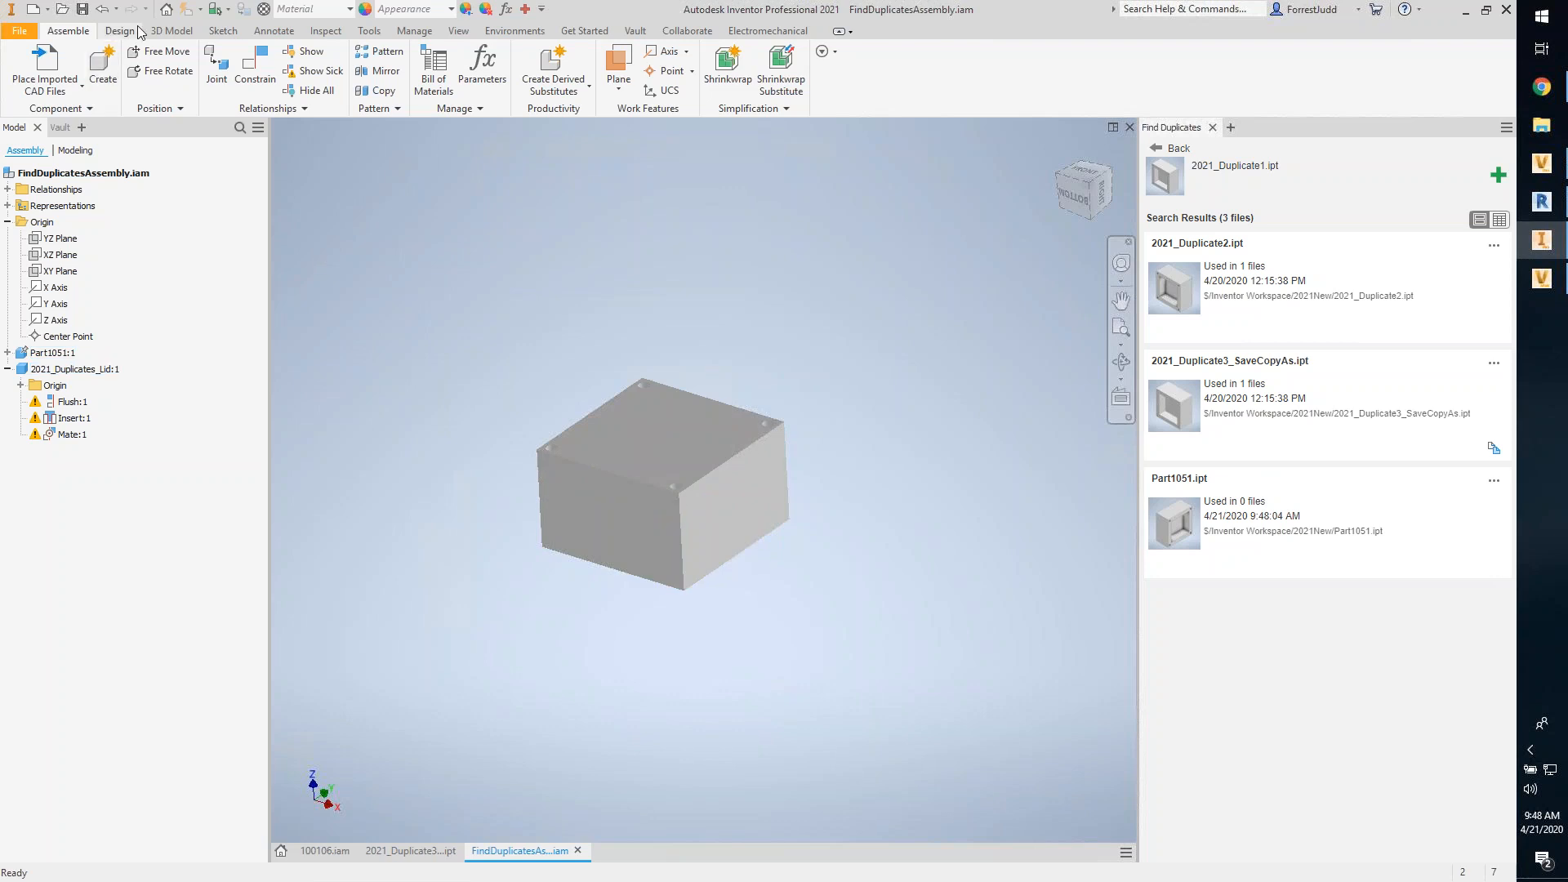
pyautogui.click(102, 13)
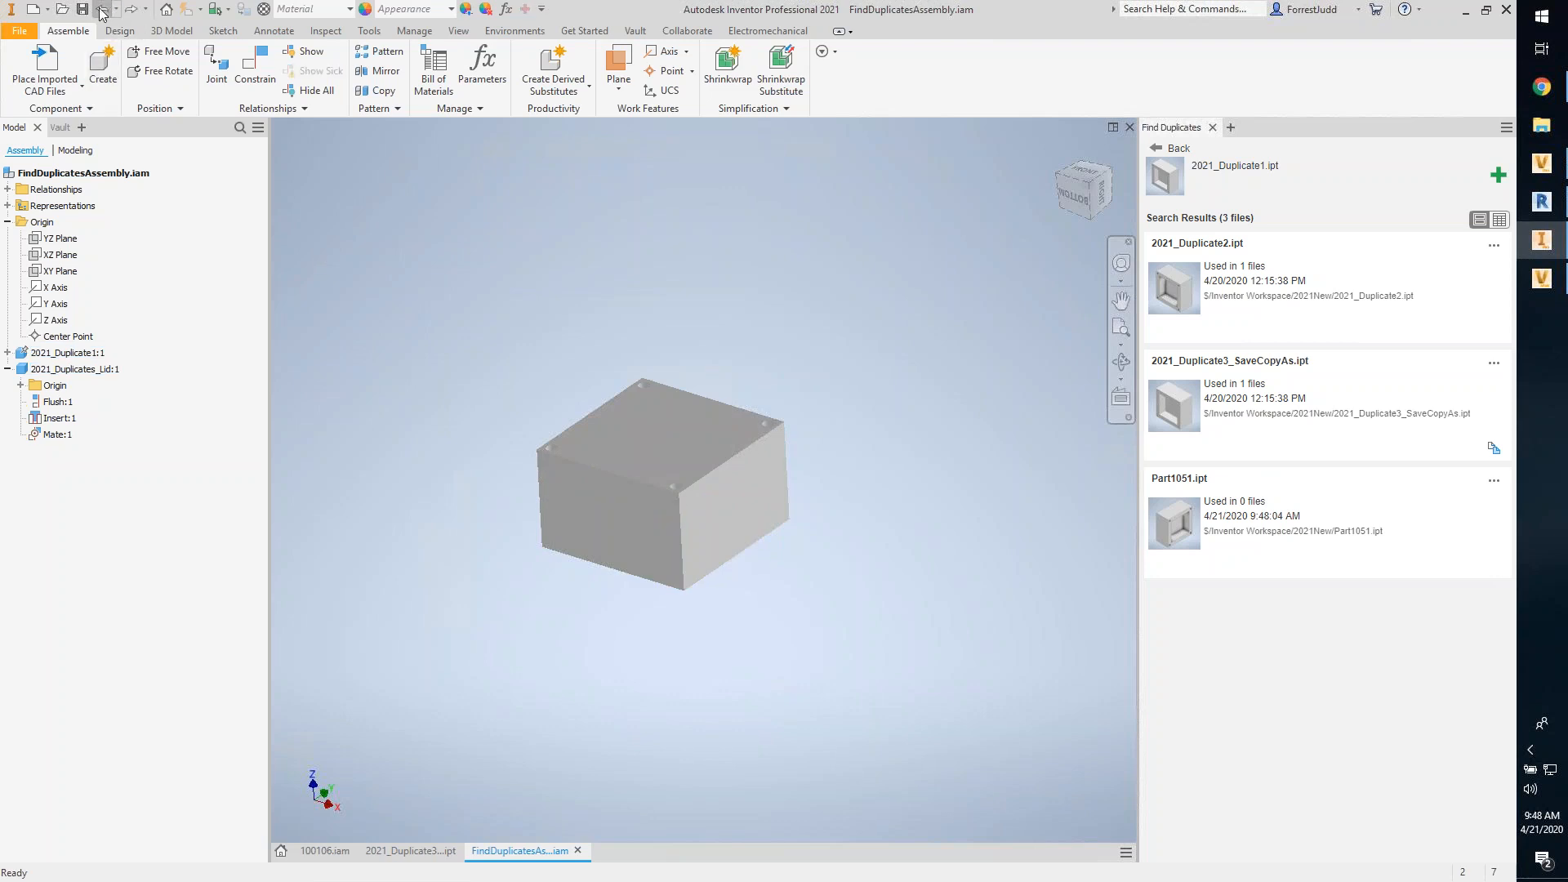
# Step: Edit 2021_Duplicate1 in place, examine the orientation of its XY origin plane, and return to the assembly
pyautogui.click(11, 358)
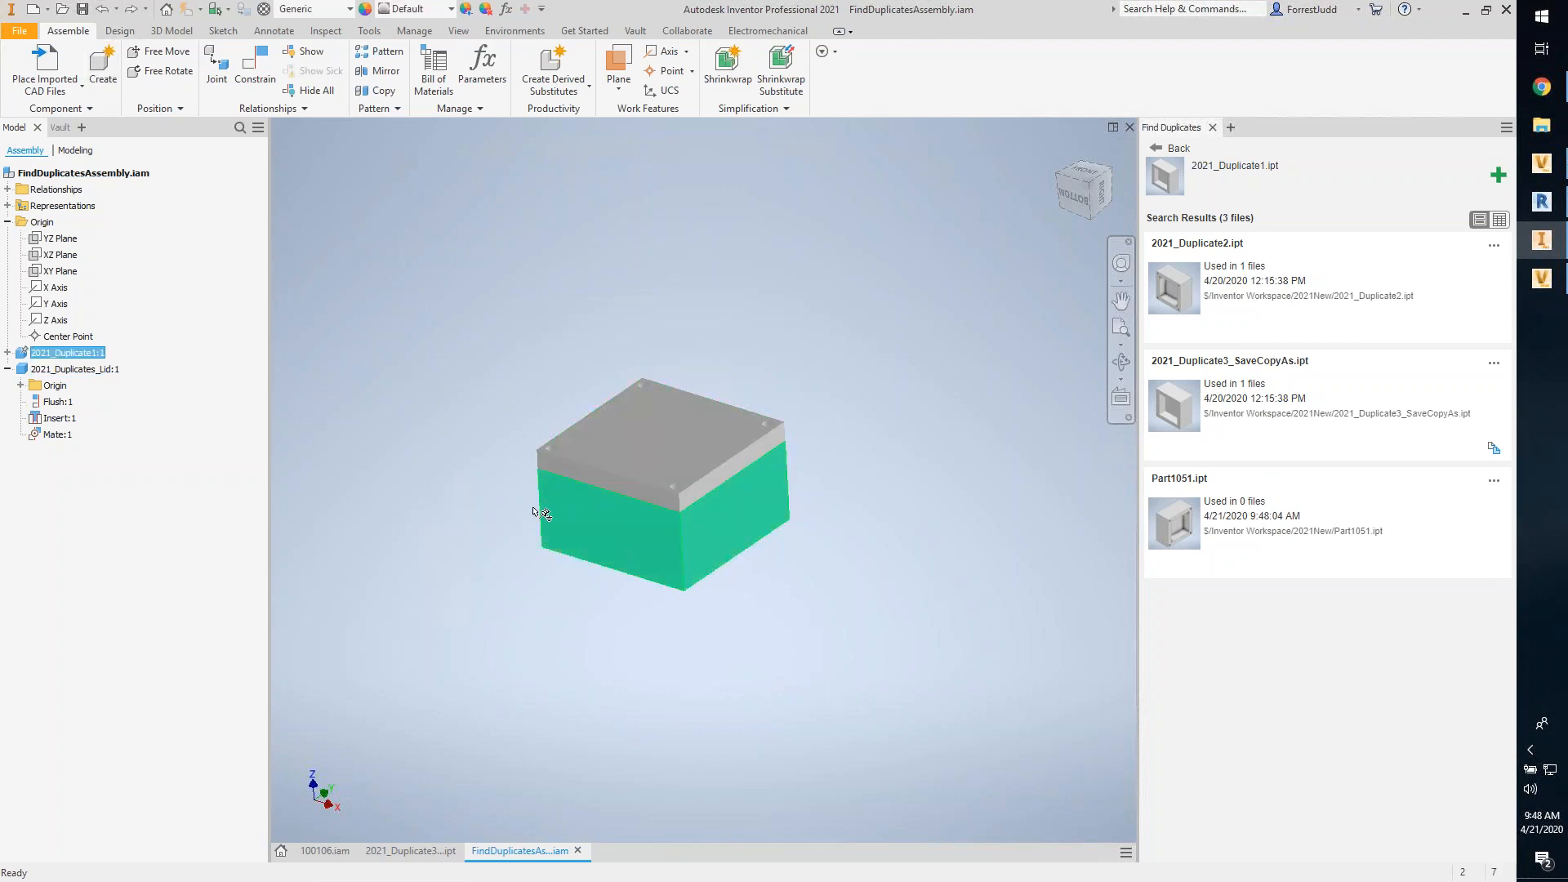
pyautogui.doubleClick(65, 353)
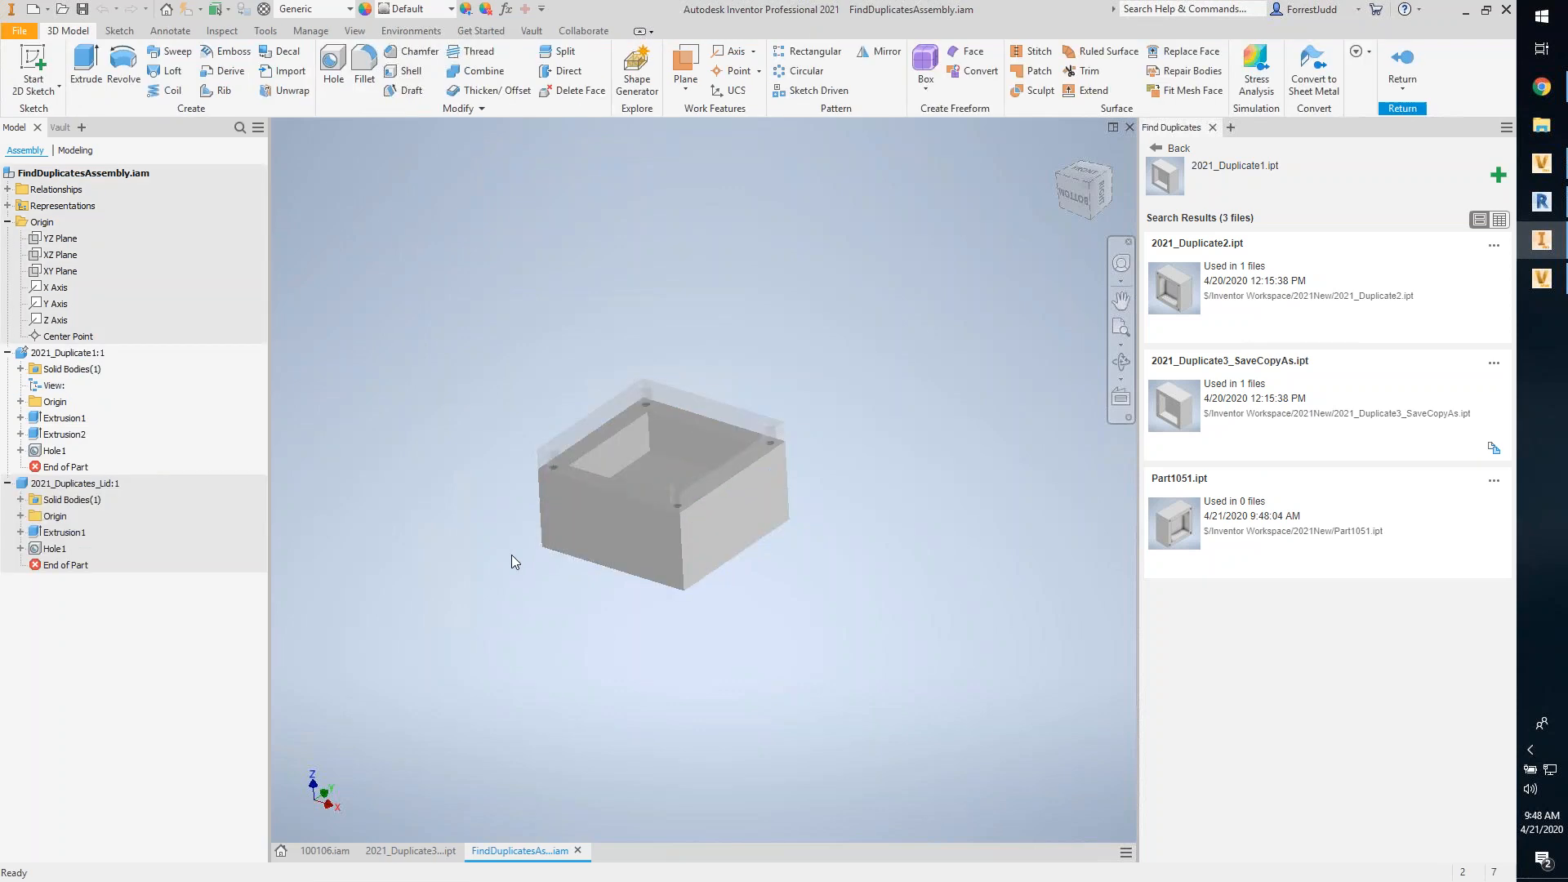
pyautogui.click(20, 402)
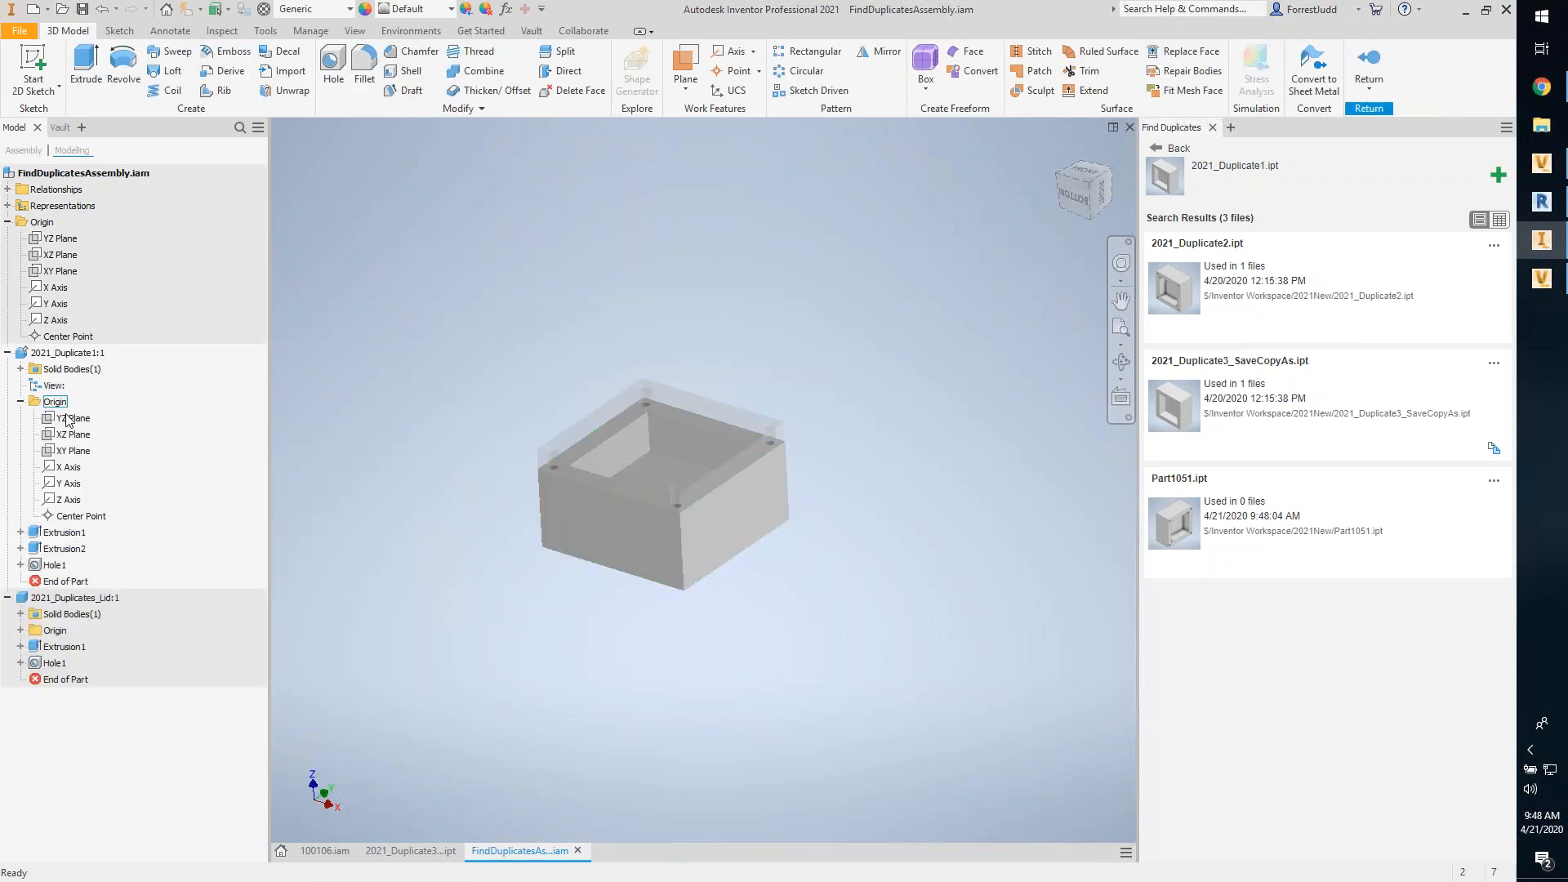
pyautogui.click(72, 451)
pyautogui.scroll(3, 516, 521)
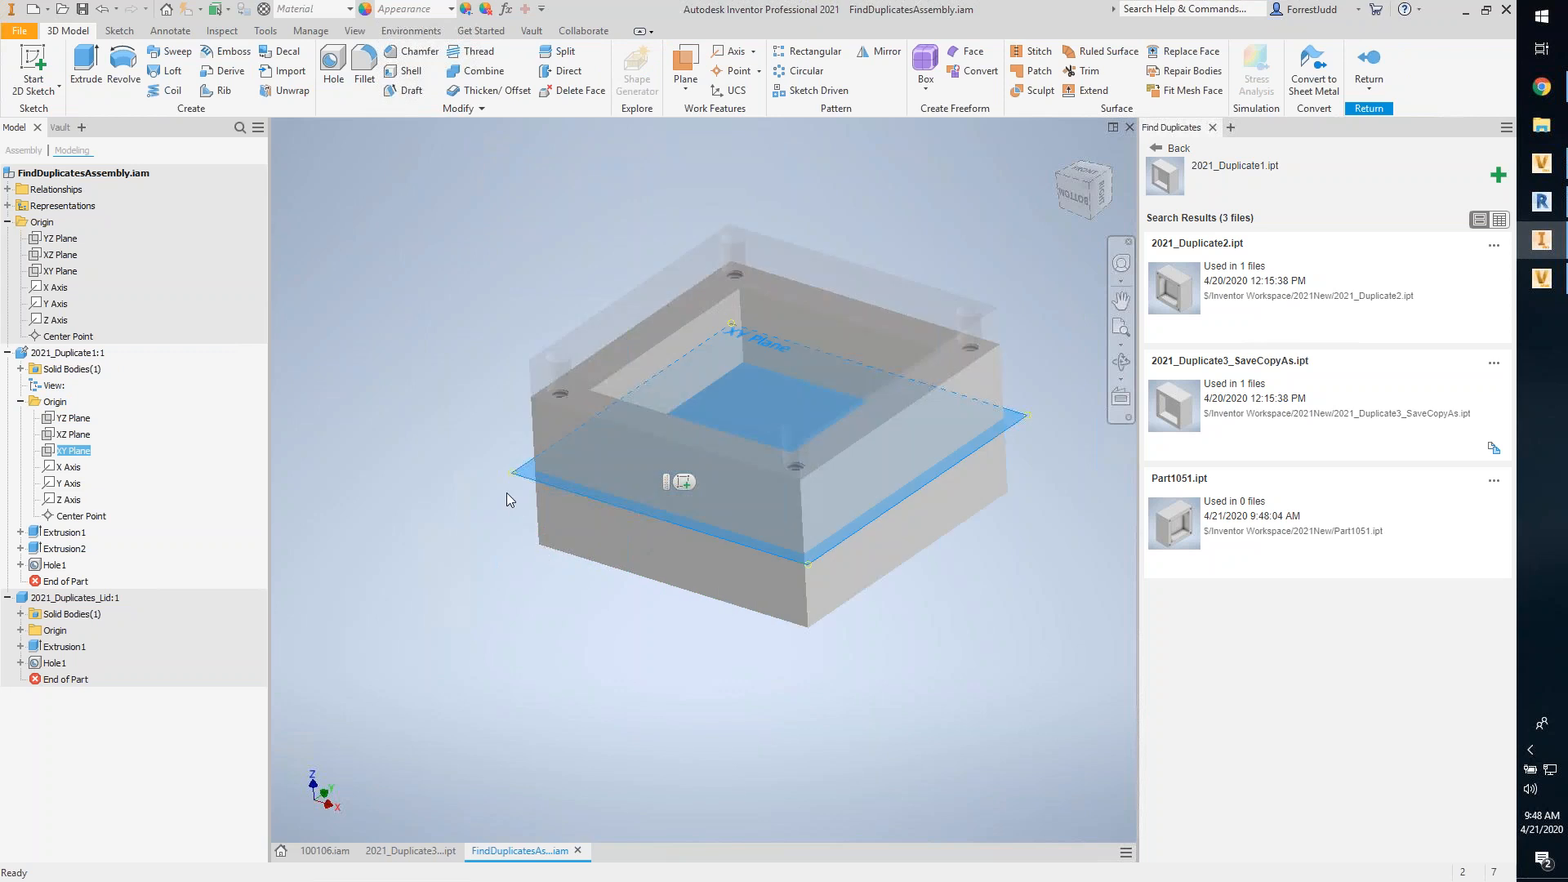
pyautogui.scroll(4, 506, 493)
pyautogui.scroll(-6, 547, 466)
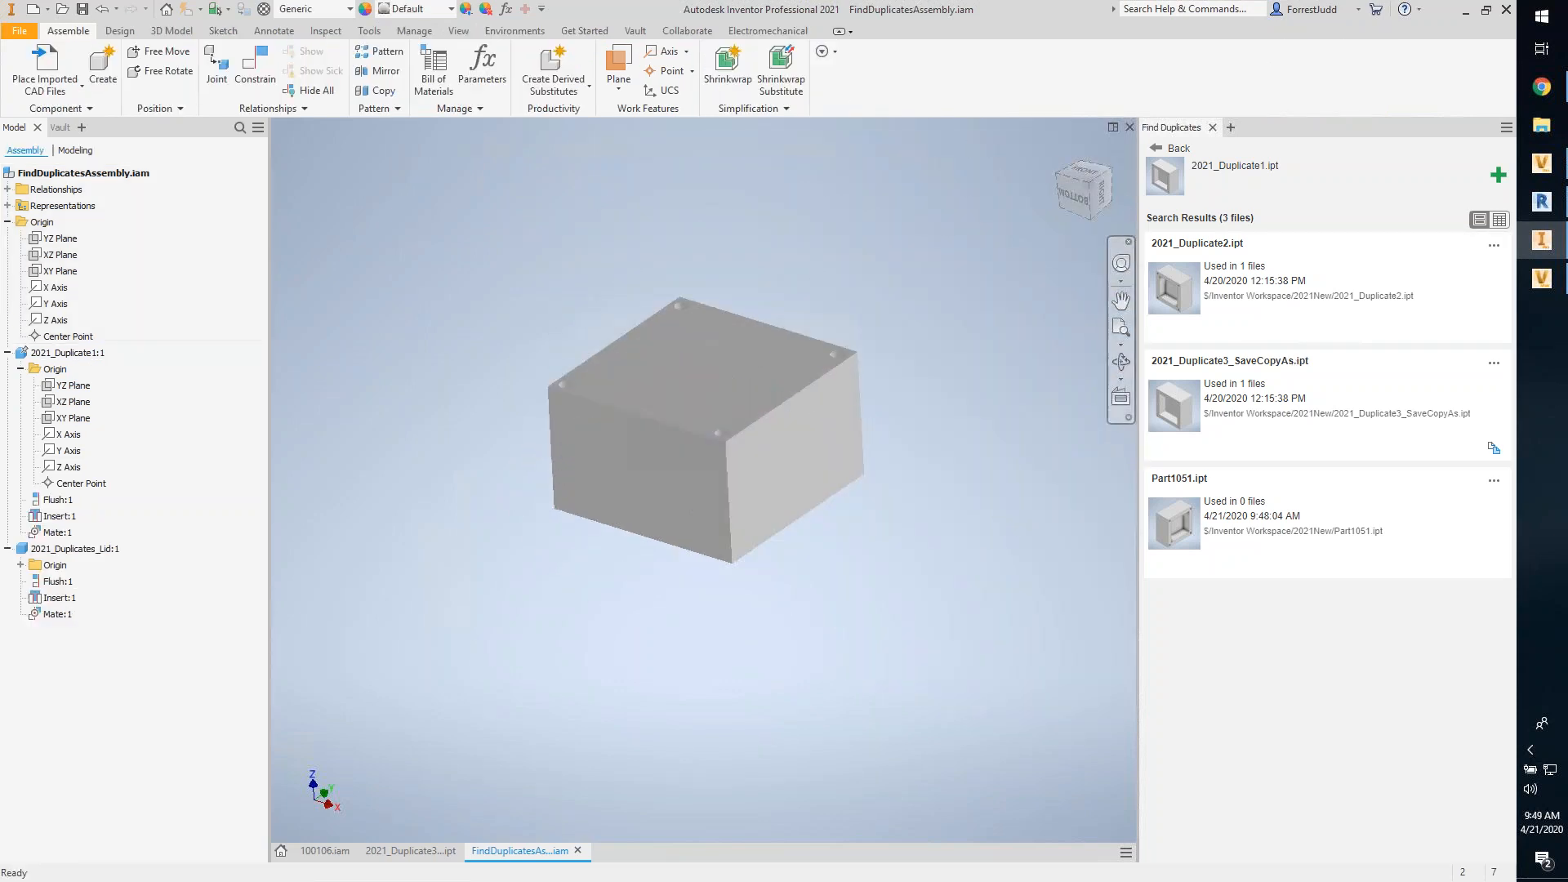
# Step: Replace all occurrences of 2021_Duplicate1 in the assembly with the Vault duplicate Part1051.ipt, accepting the update errors
pyautogui.click(1493, 482)
pyautogui.click(1437, 582)
pyautogui.click(357, 151)
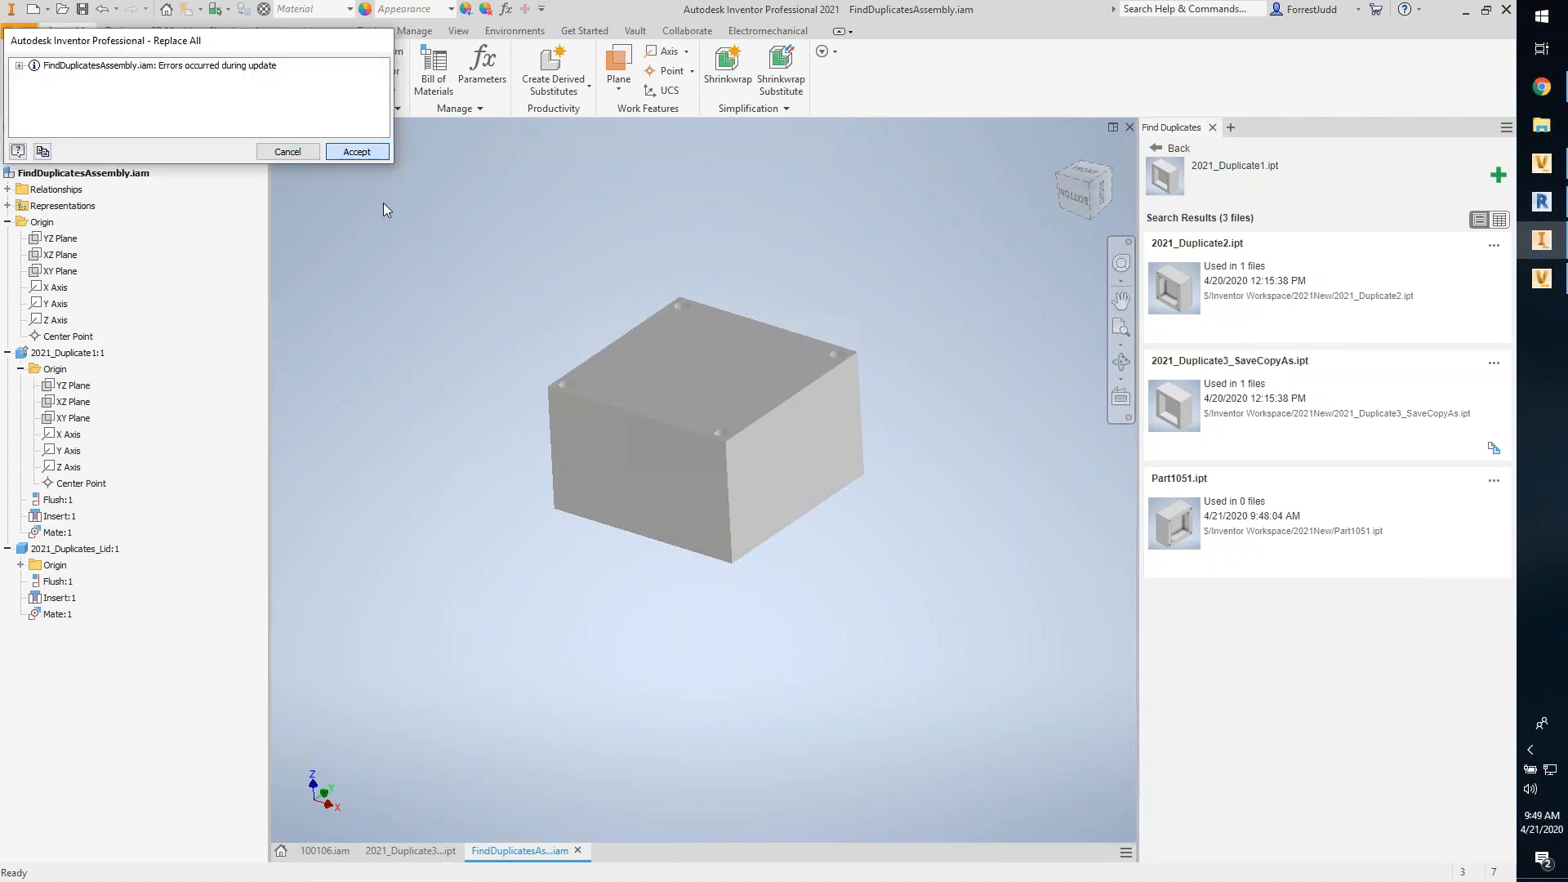
pyautogui.click(890, 511)
# Step: Edit Part1051 in place, examine the orientation of its XY origin plane, and return to the assembly
pyautogui.doubleClick(629, 509)
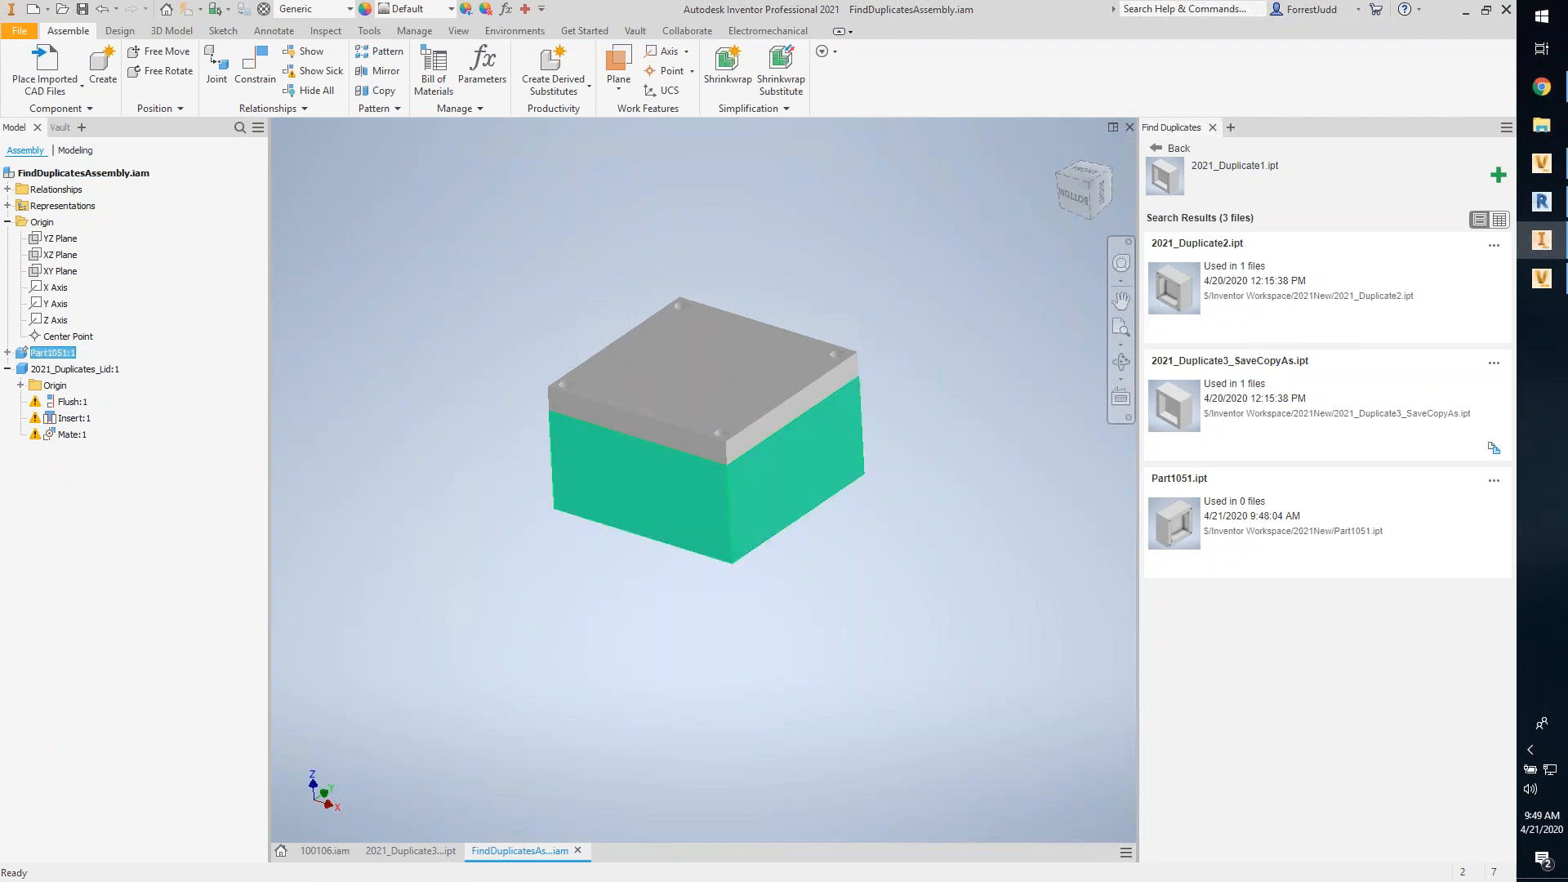
pyautogui.click(20, 402)
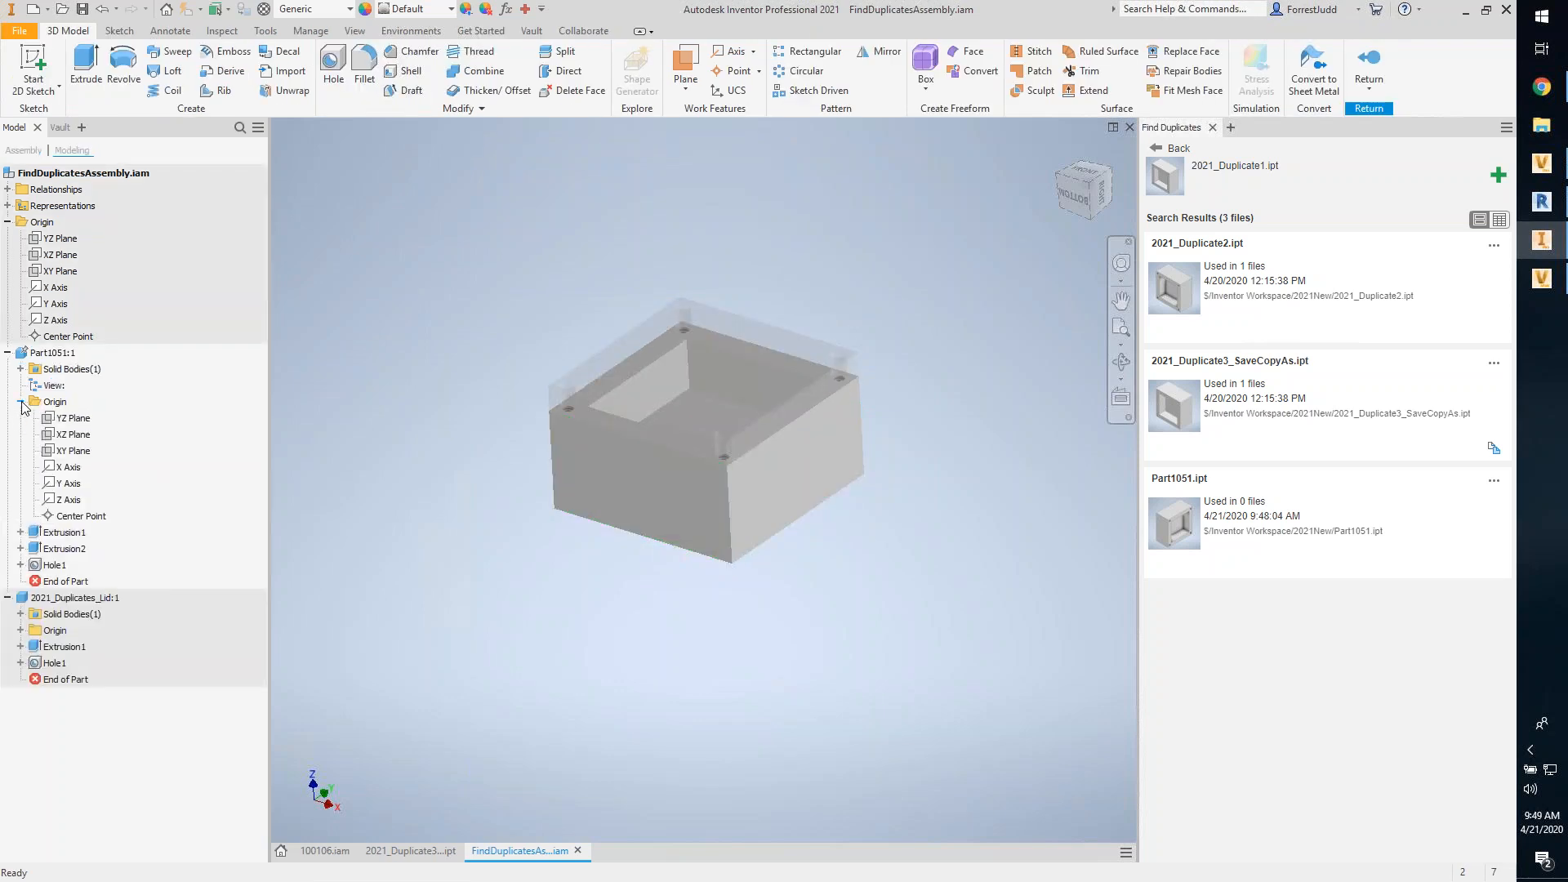
pyautogui.click(72, 454)
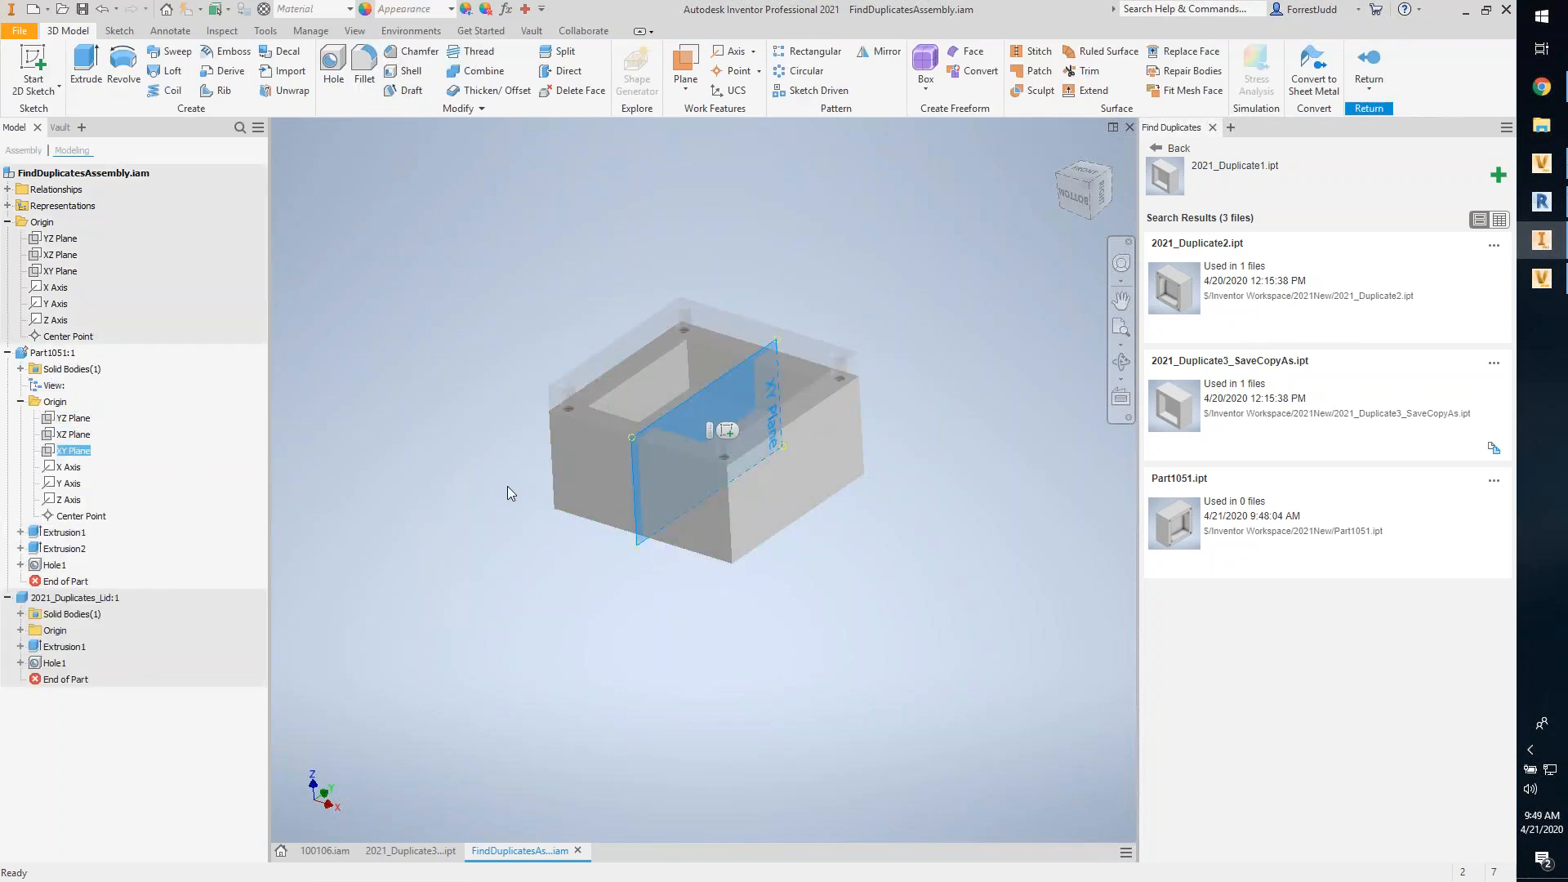
pyautogui.scroll(-3, 514, 496)
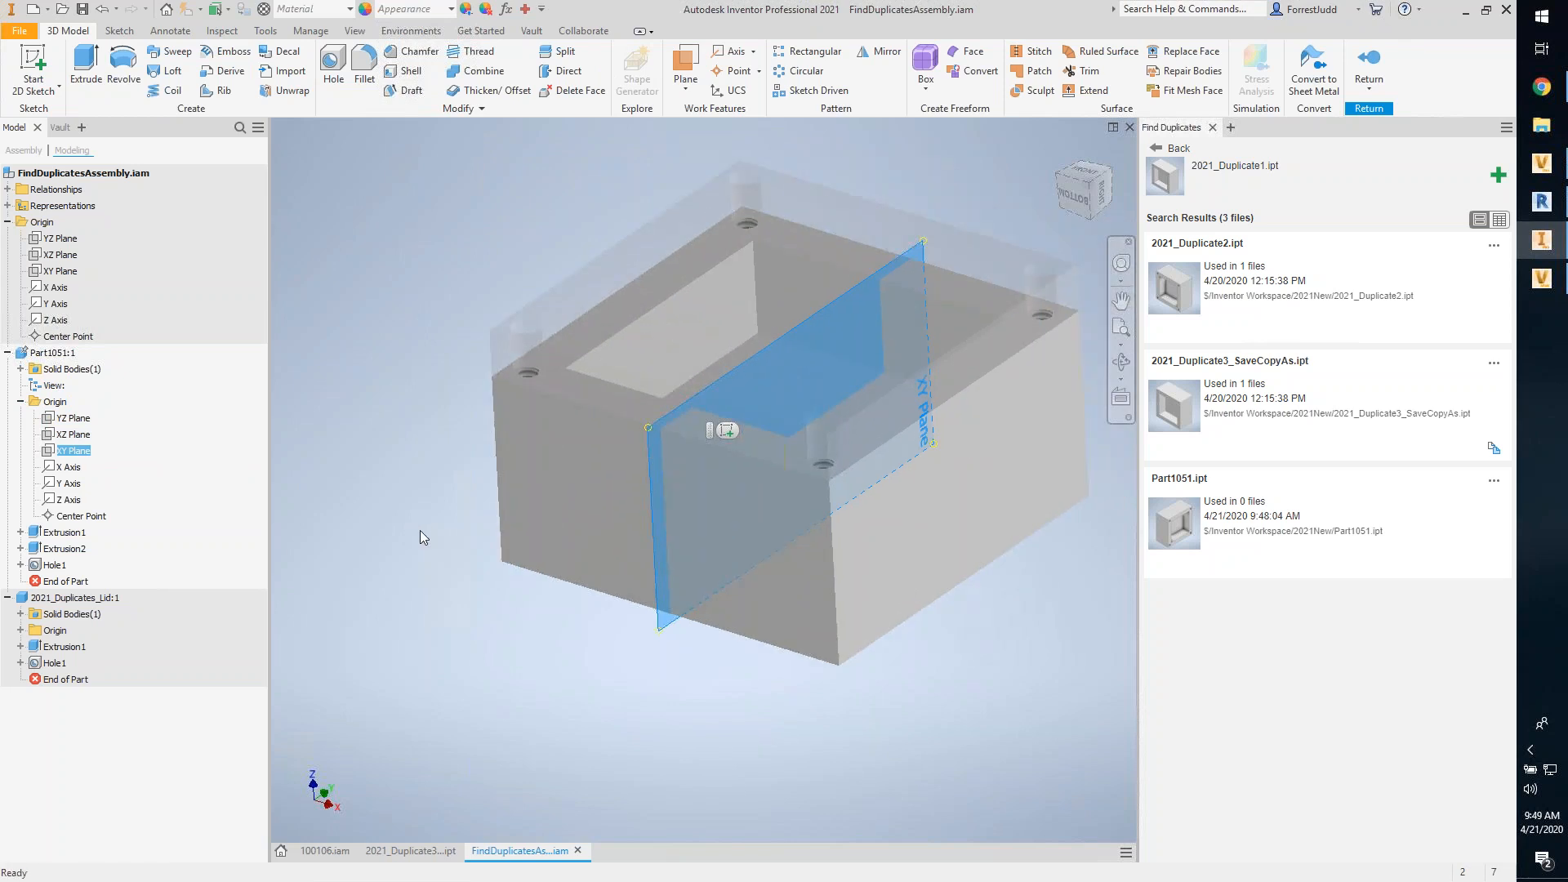
pyautogui.scroll(5, 448, 580)
pyautogui.click(407, 402)
pyautogui.click(1369, 65)
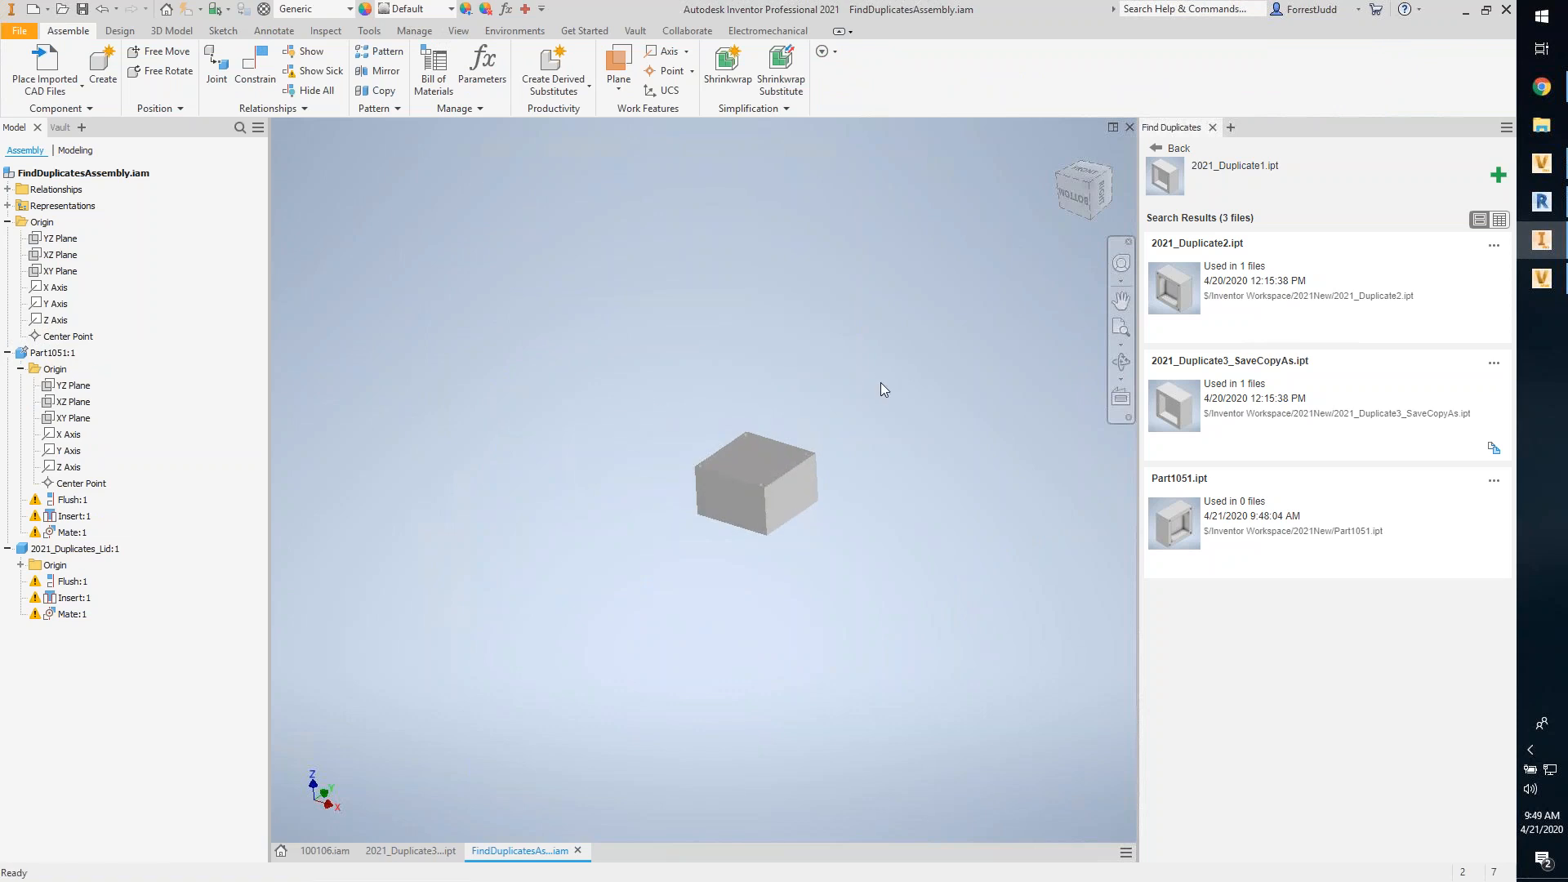
# Step: Switch to the slide presentation to show the "More Efficiency for Administrators" slide
pyautogui.scroll(-2, 858, 372)
pyautogui.moveTo(1494, 450)
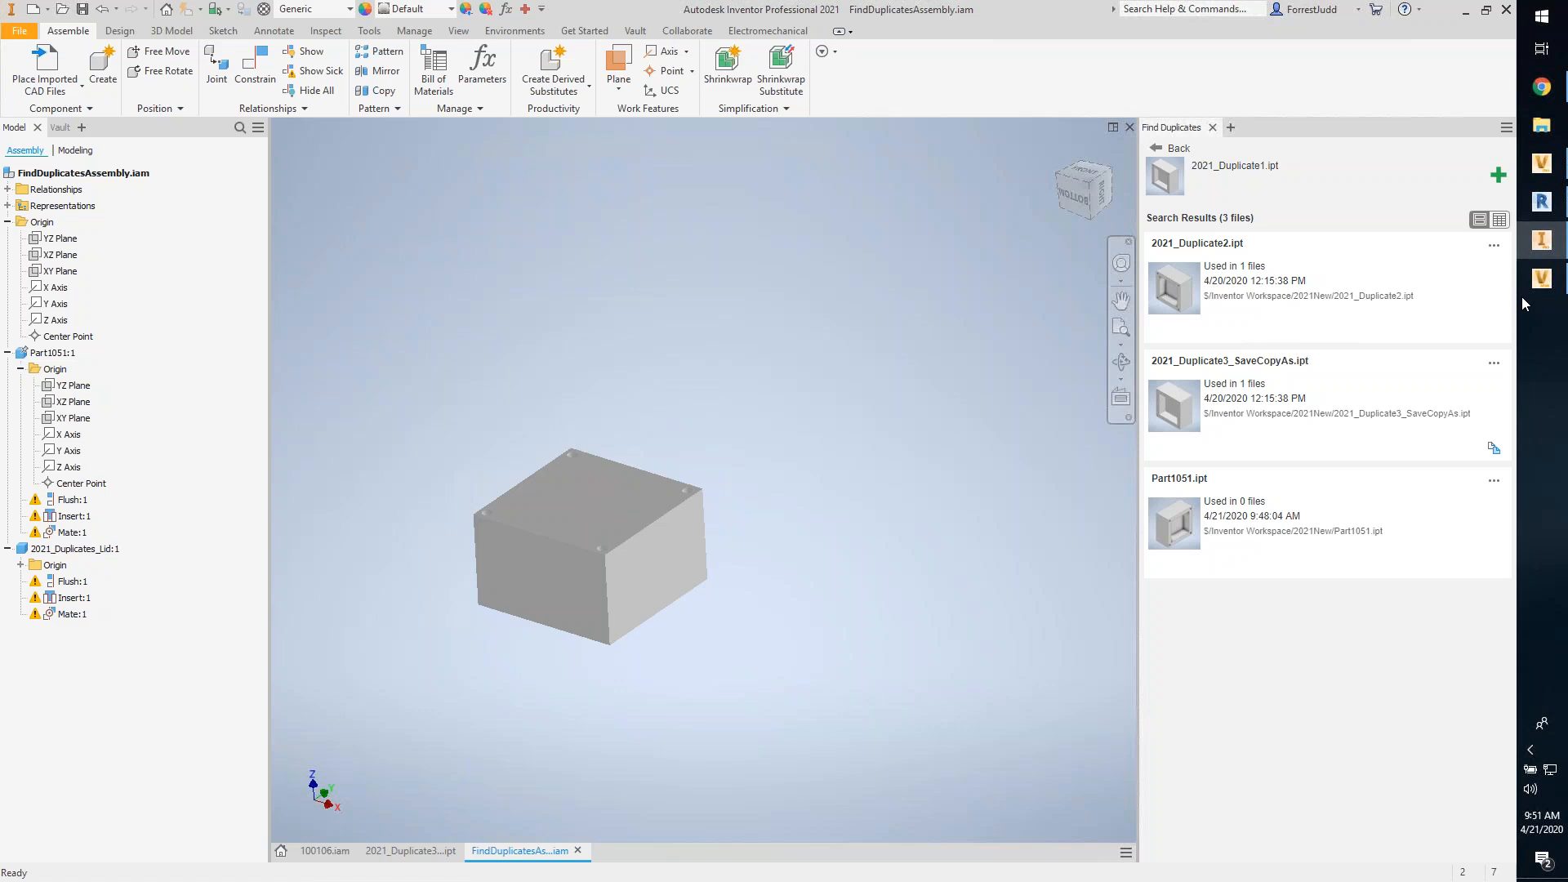
pyautogui.hotkey('alt', 'Tab')
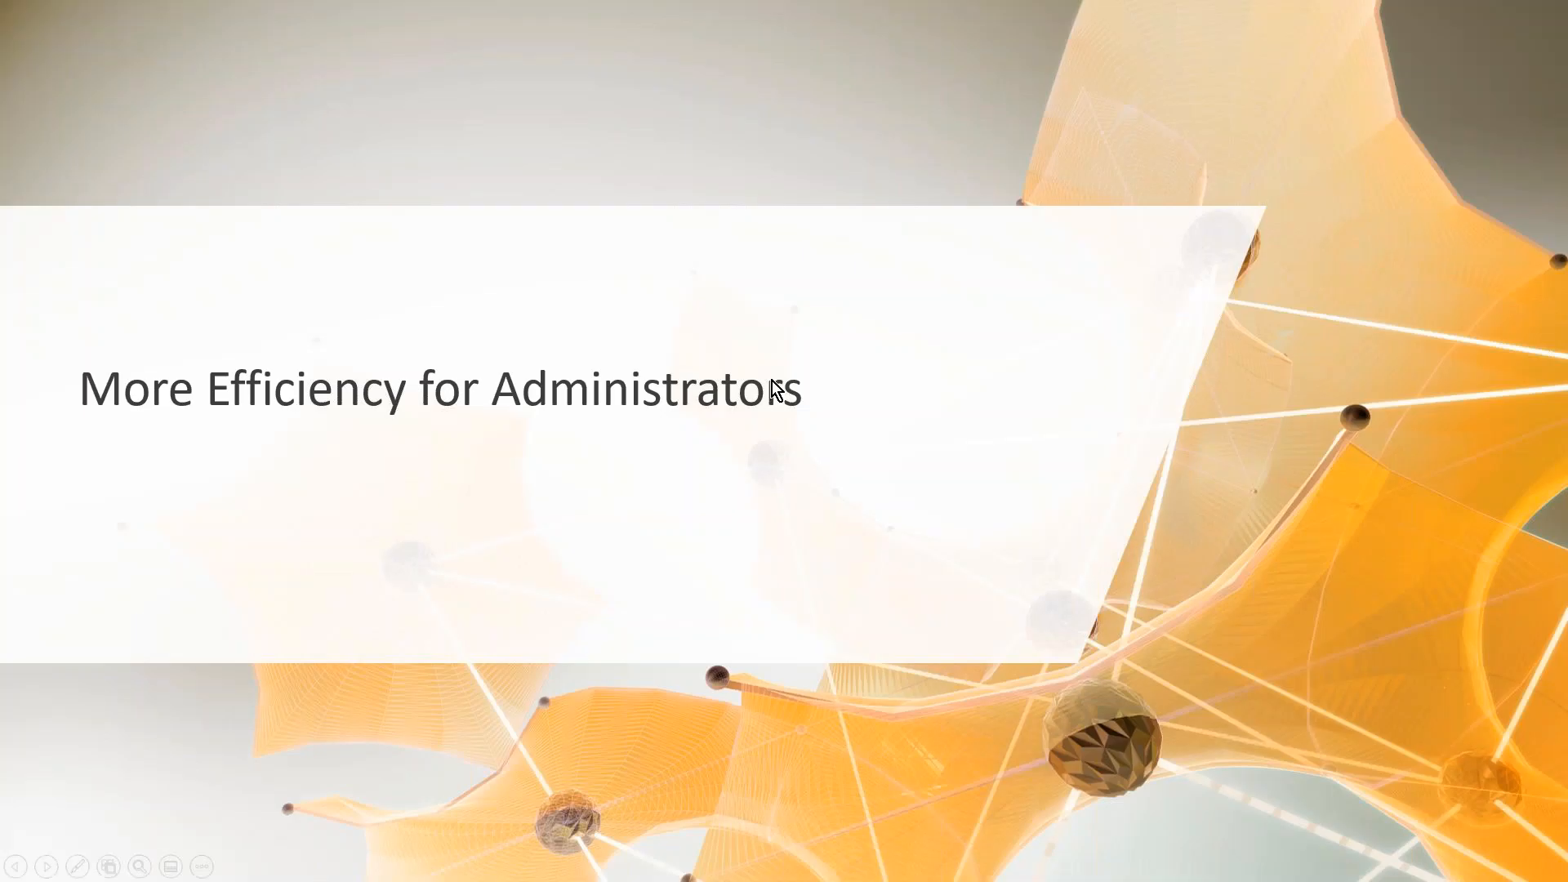